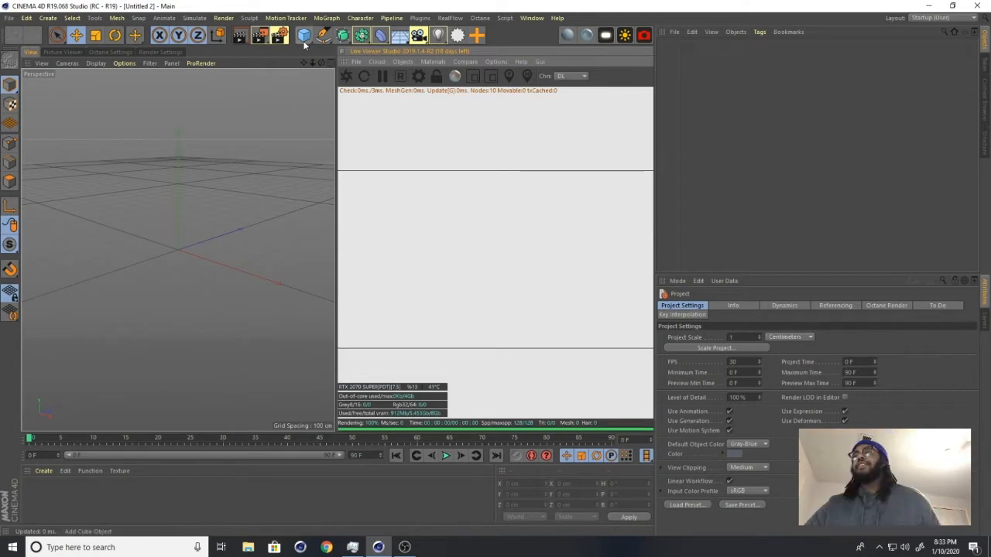
Create a sphere with a radius of 47 cm and 74 segments
{"action": "left_click_drag", "start_coordinate": [304, 39], "coordinate": [517, 78]}
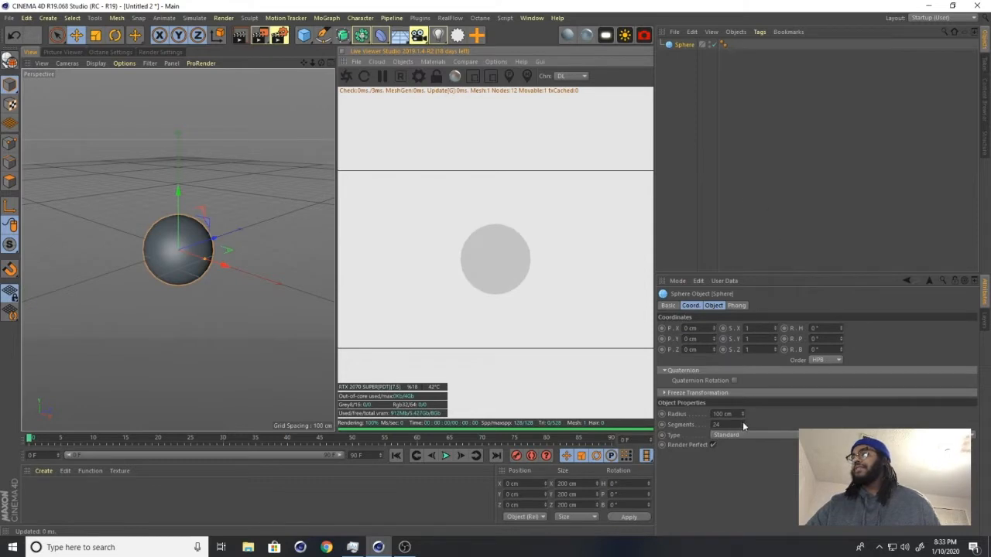
{"action": "double_click", "coordinate": [720, 414]}
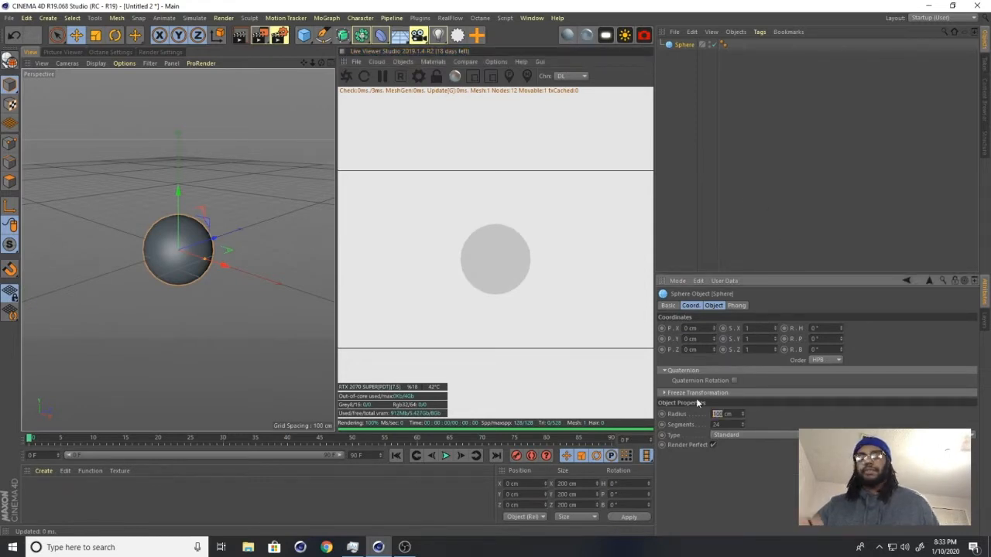
{"action": "type", "text": "47"}
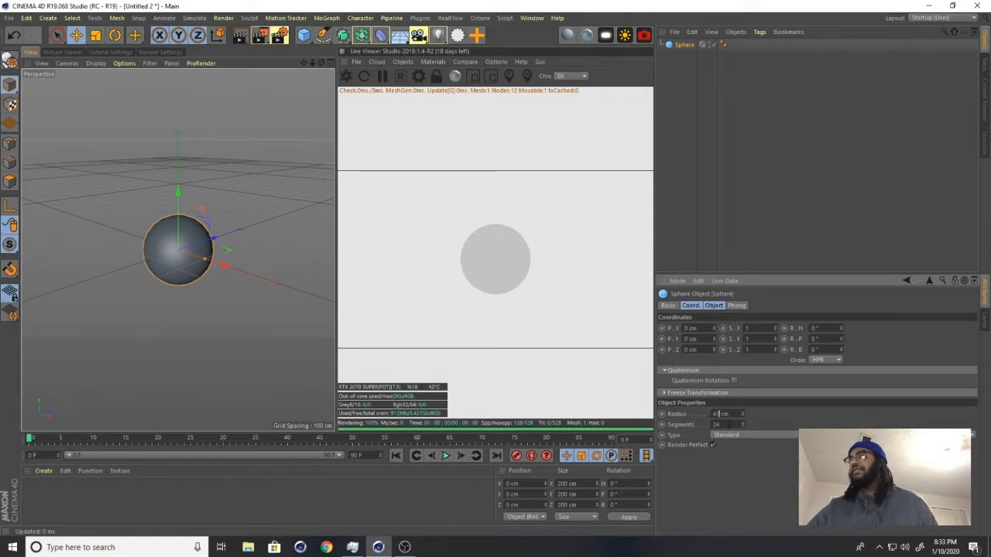
{"action": "key", "text": "Tab"}
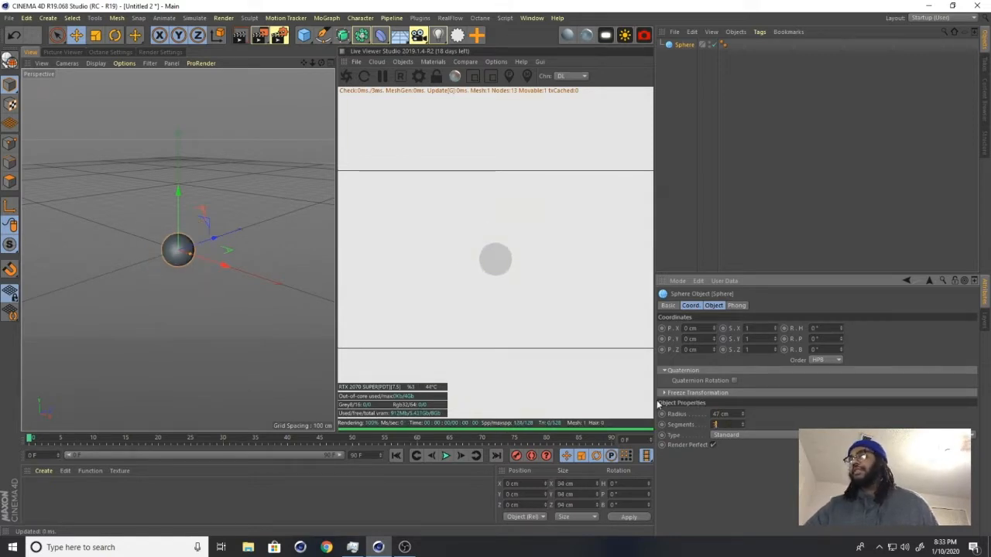
{"action": "type", "text": "74"}
Set the sphere's type to Icosahedron and turn off Render Perfect
{"action": "left_click", "coordinate": [722, 436]}
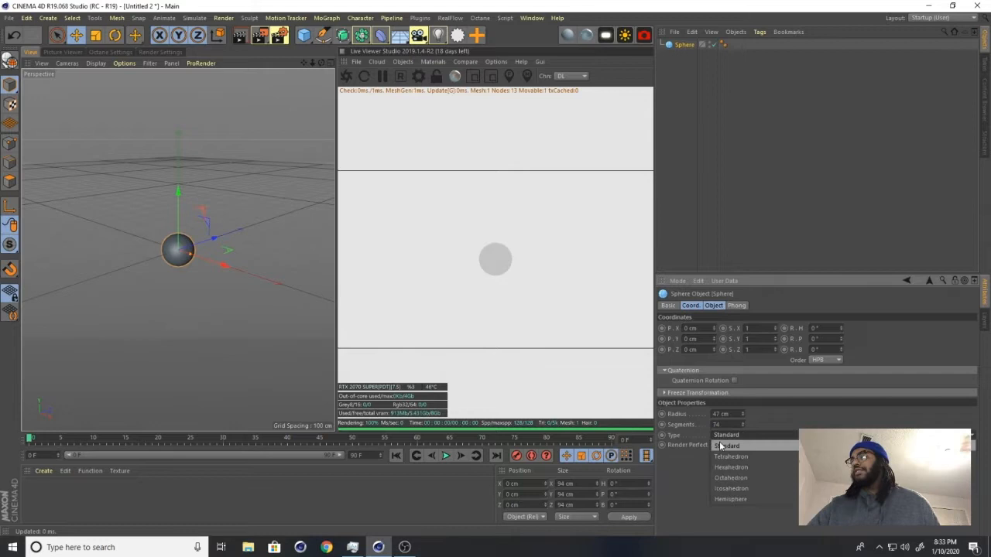
{"action": "left_click", "coordinate": [735, 488]}
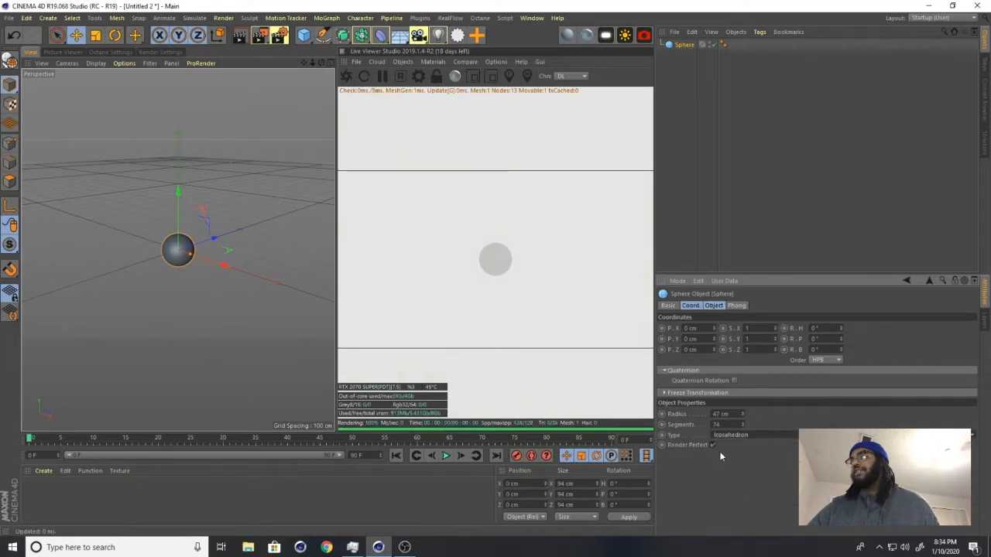
{"action": "left_click", "coordinate": [713, 445]}
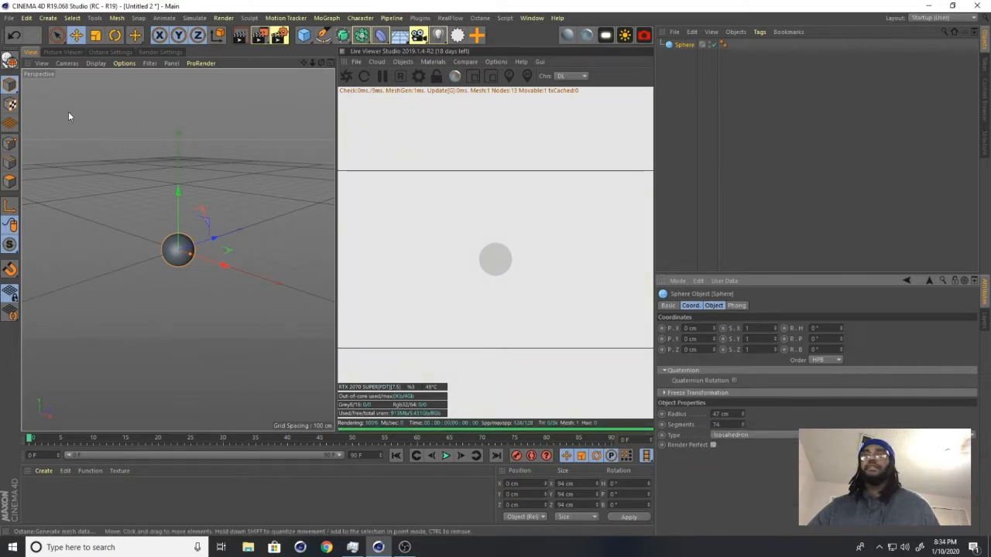
Add a MoGraph Cloner and make the sphere its child
{"action": "left_click", "coordinate": [334, 18]}
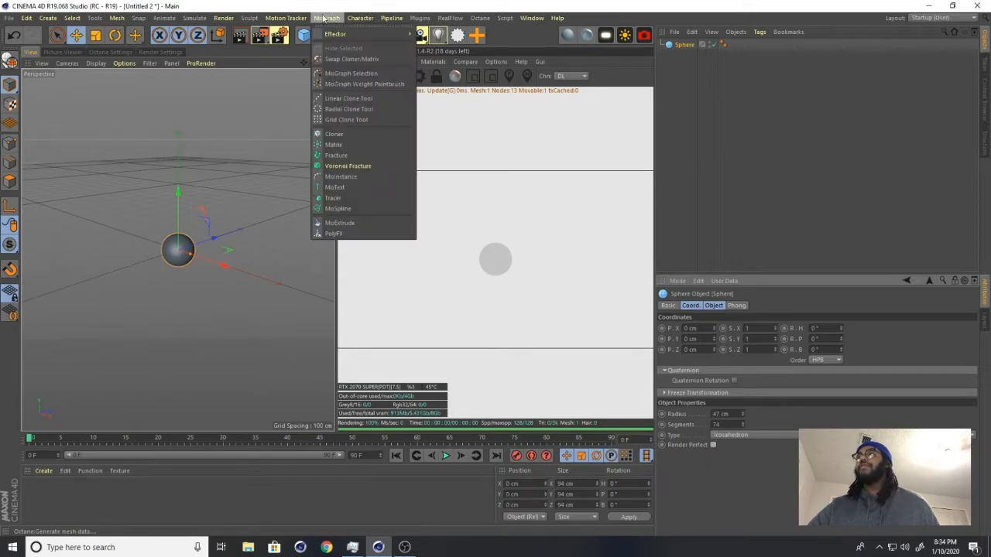
{"action": "left_click", "coordinate": [345, 134]}
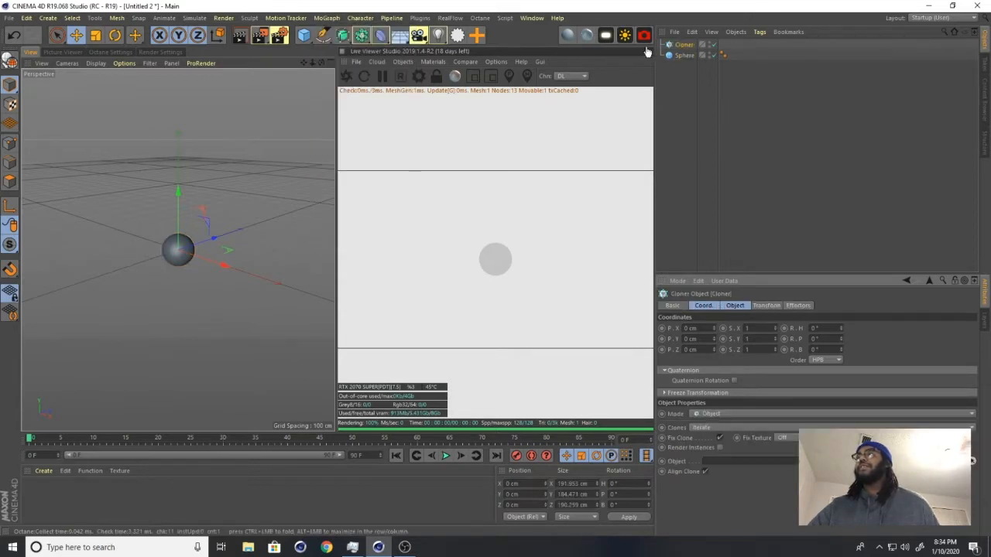
{"action": "left_click_drag", "start_coordinate": [688, 62], "coordinate": [682, 50]}
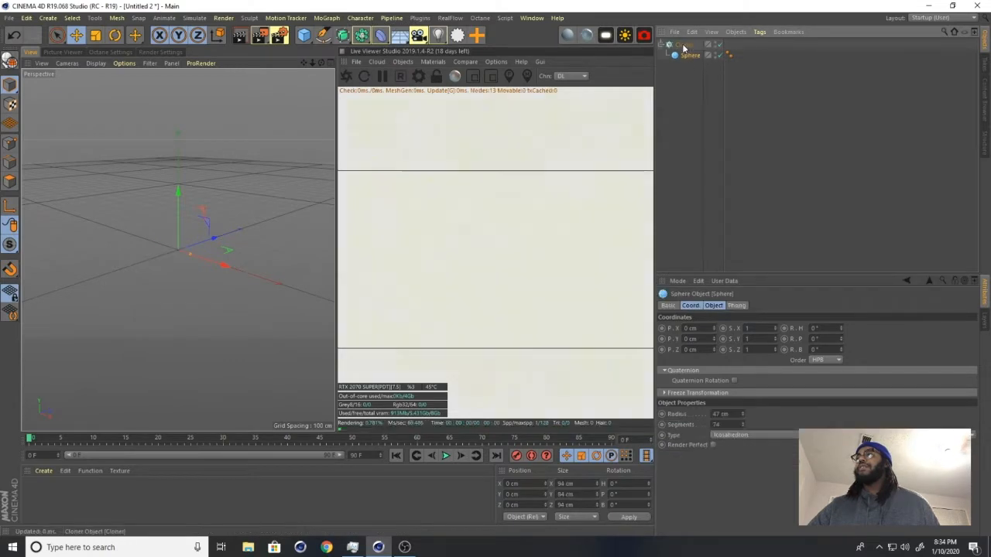
Set the Cloner's mode to Grid Array
{"action": "left_click", "coordinate": [682, 45]}
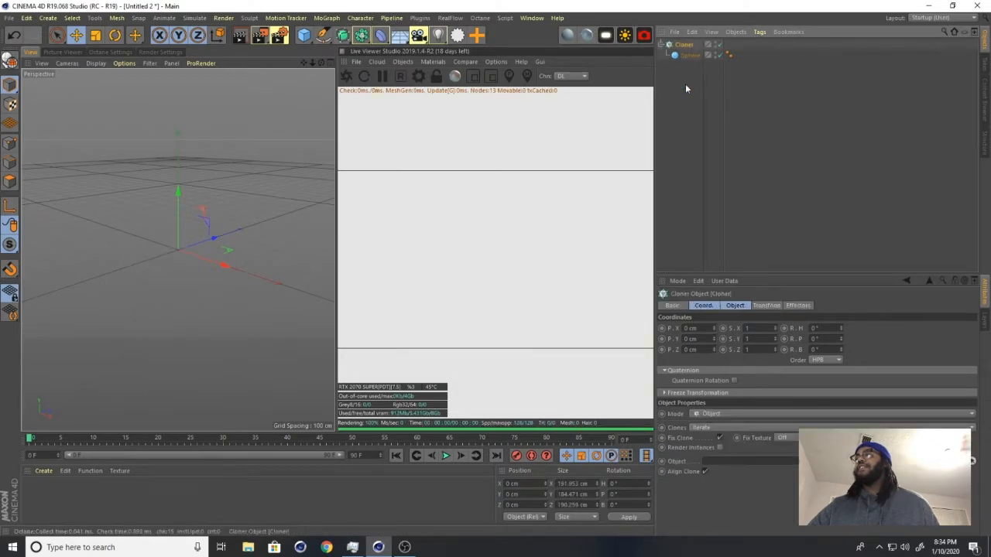
{"action": "left_click", "coordinate": [733, 305]}
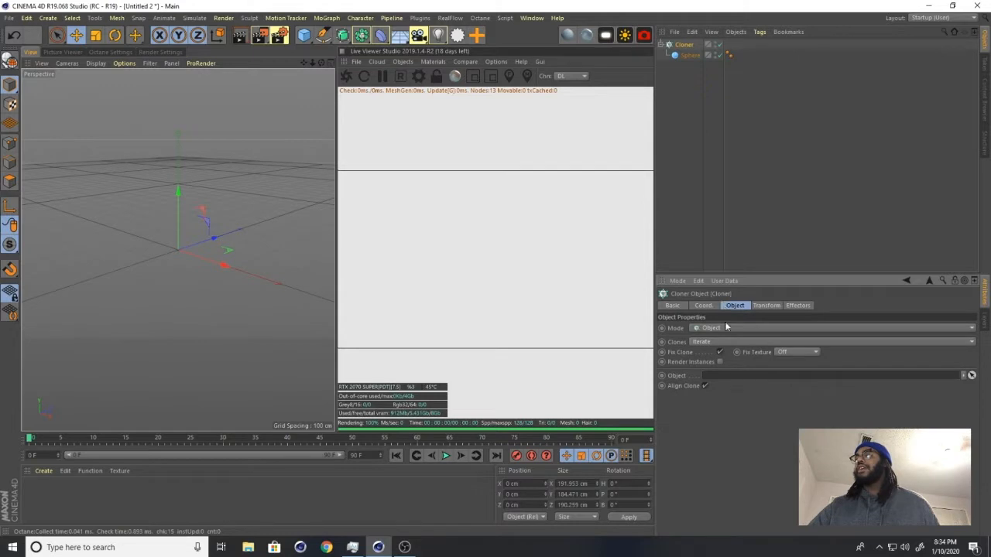
{"action": "left_click", "coordinate": [726, 328]}
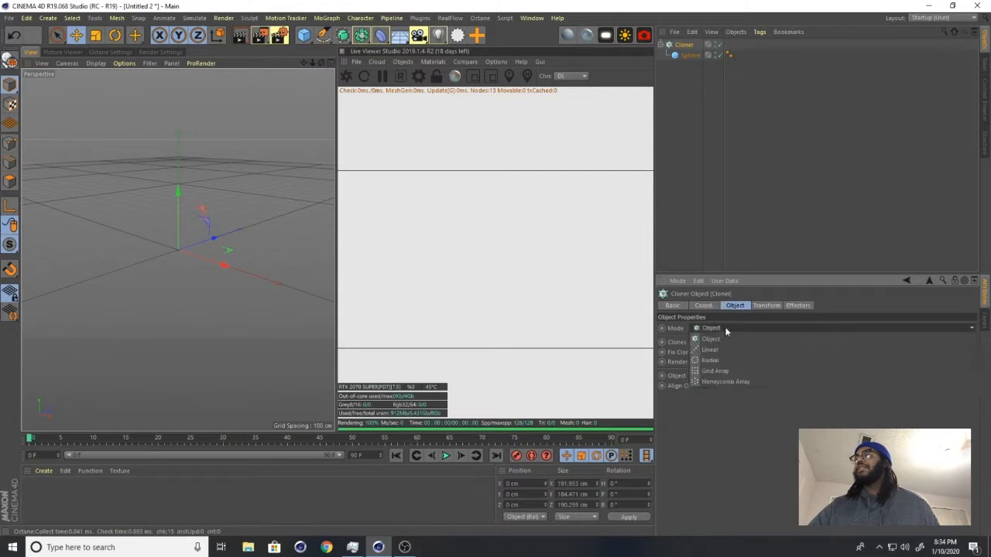
{"action": "left_click", "coordinate": [720, 372]}
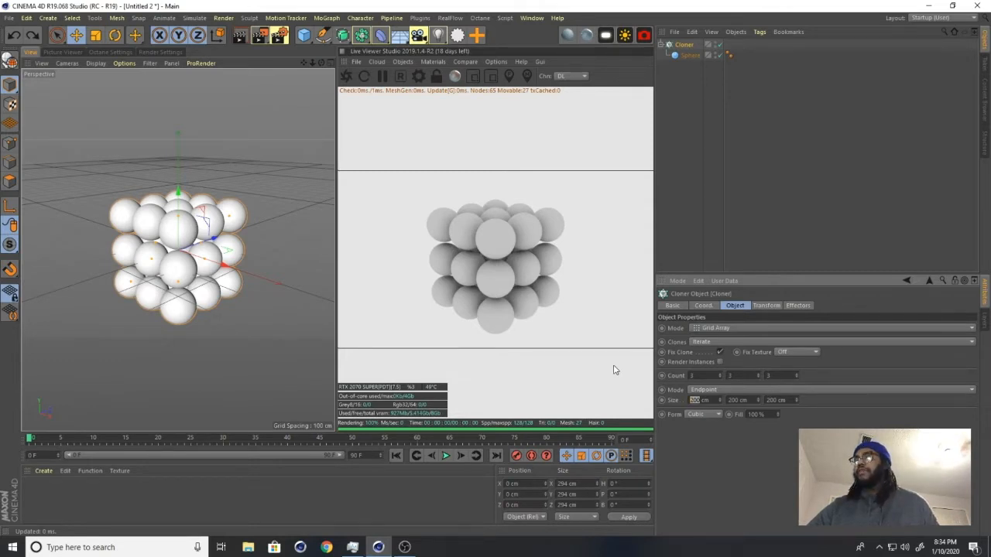
Set the Cloner's grid size to 400 cm on all three axes
{"action": "type", "text": "400"}
{"action": "key", "text": "Tab"}
{"action": "type", "text": "400"}
{"action": "key", "text": "Tab"}
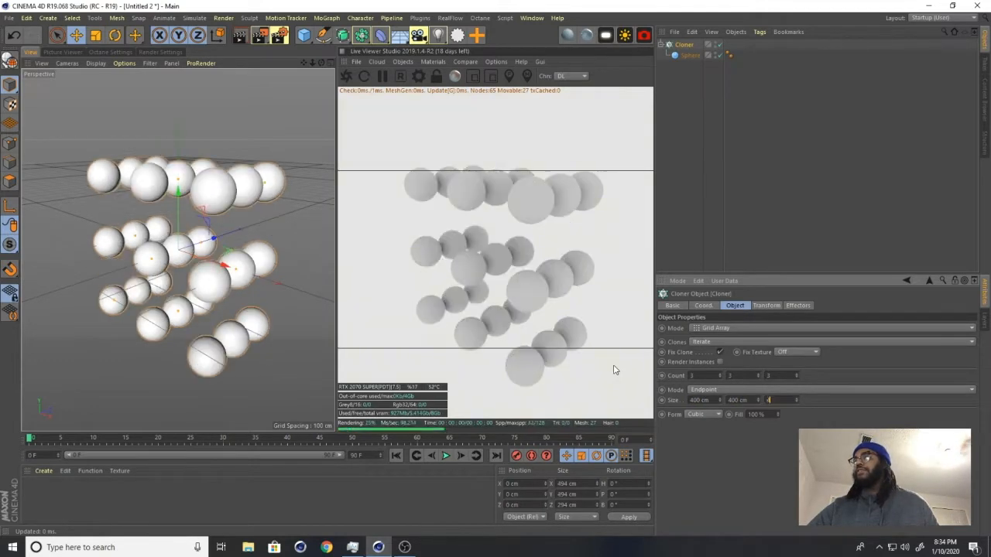
{"action": "type", "text": "400"}
{"action": "key", "text": "Return"}
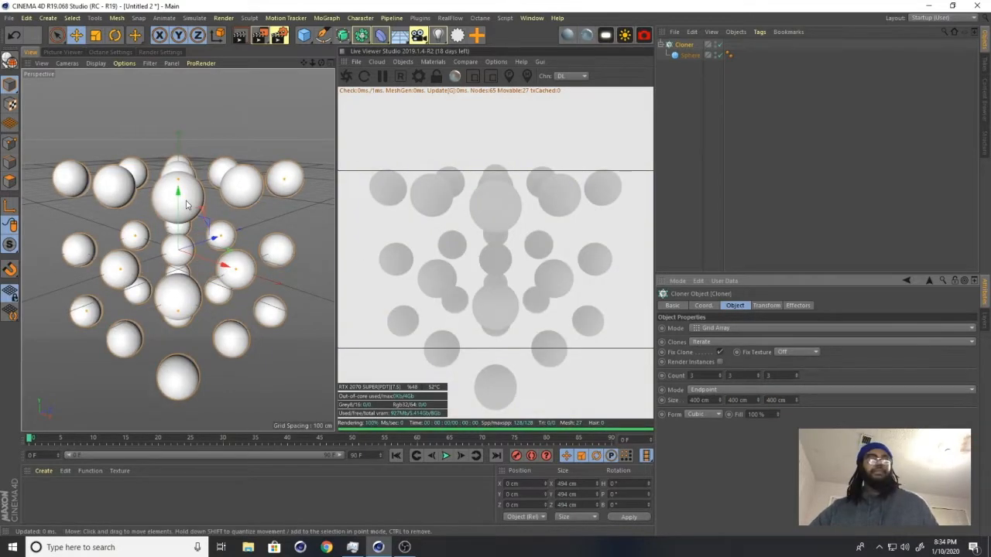
{"action": "left_click_drag", "start_coordinate": [212, 196], "coordinate": [163, 237], "text": "alt"}
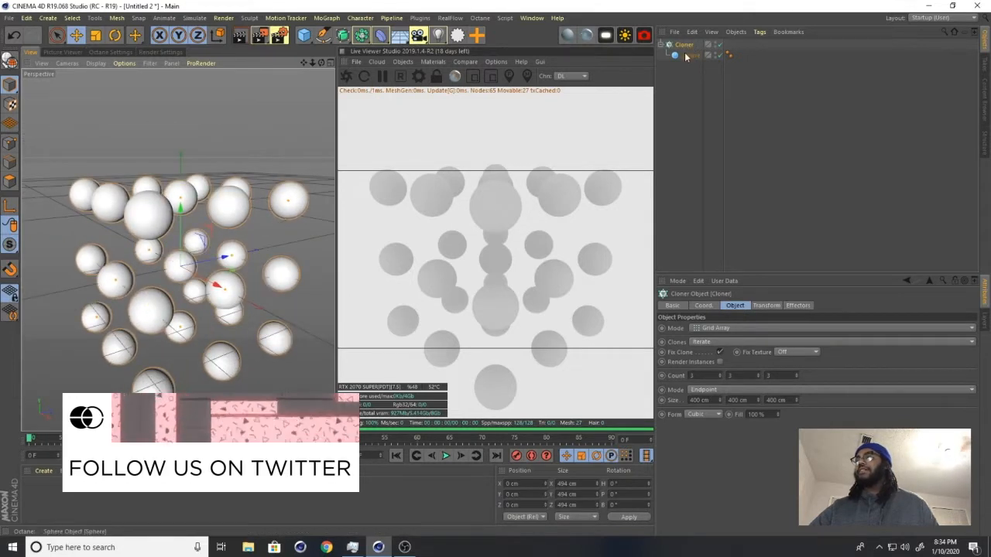
Set the Cloner's grid size to 500 cm on all three axes
{"action": "double_click", "coordinate": [695, 400]}
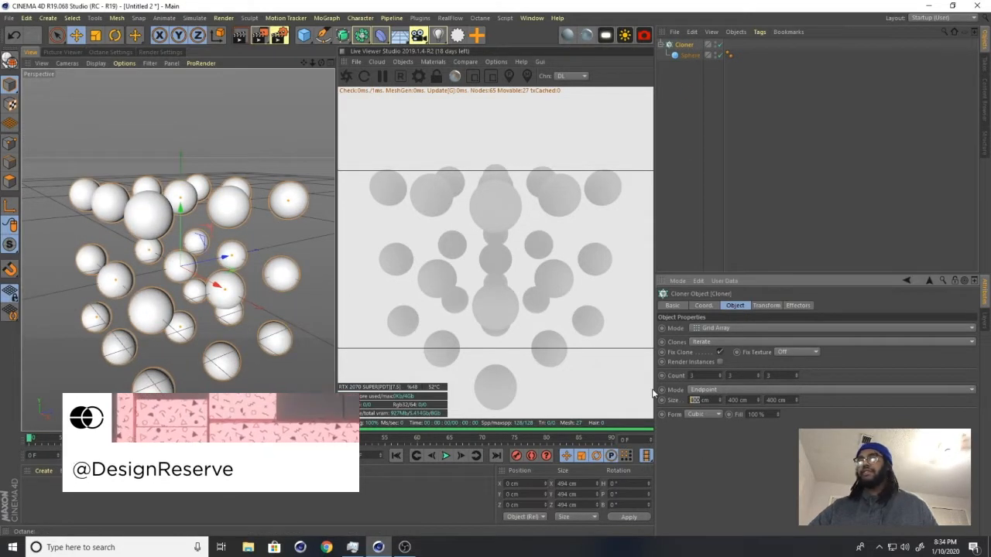
{"action": "type", "text": "500"}
{"action": "key", "text": "Tab"}
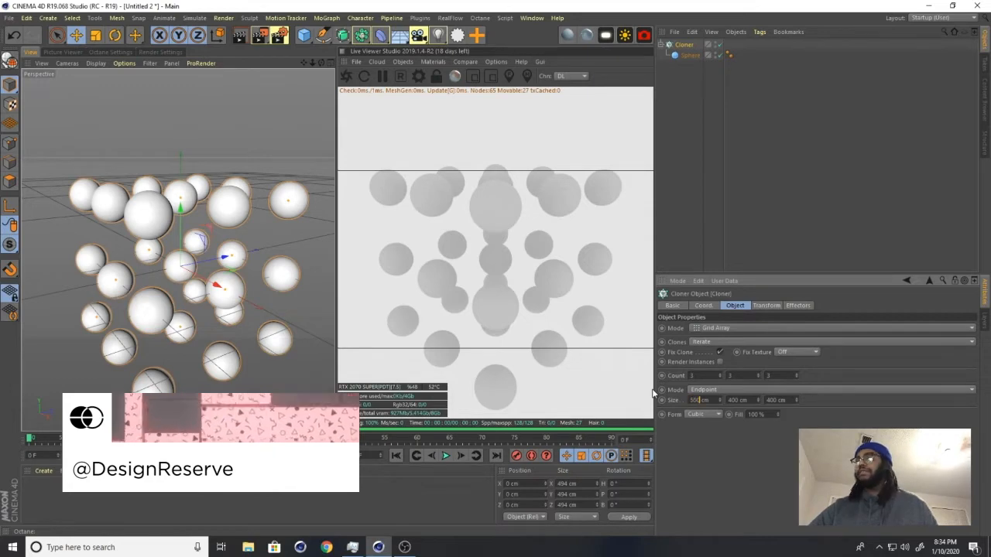
{"action": "type", "text": "500"}
{"action": "key", "text": "Tab"}
{"action": "type", "text": "500"}
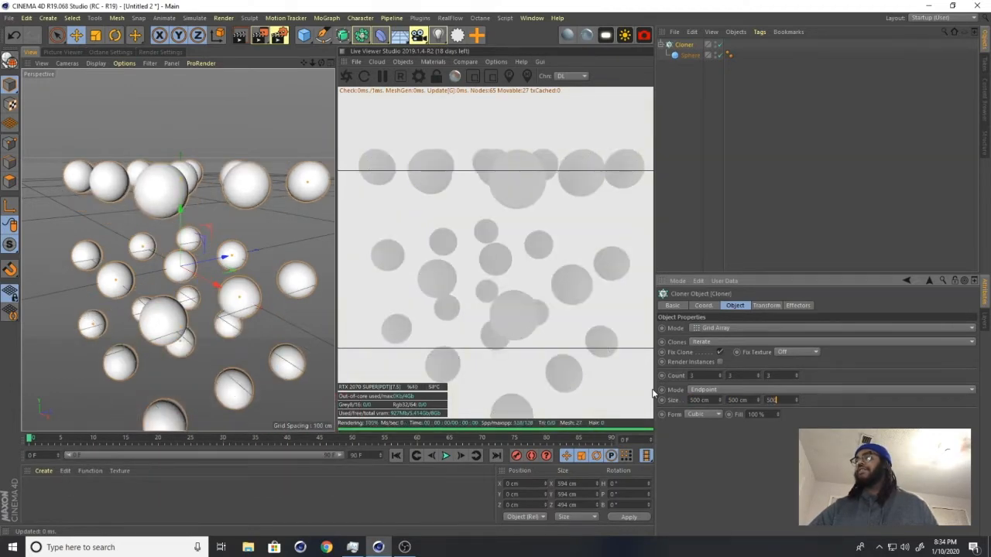
{"action": "key", "text": "Return"}
Increase the Cloner's first count value, along X, to 6
{"action": "left_click", "coordinate": [720, 373]}
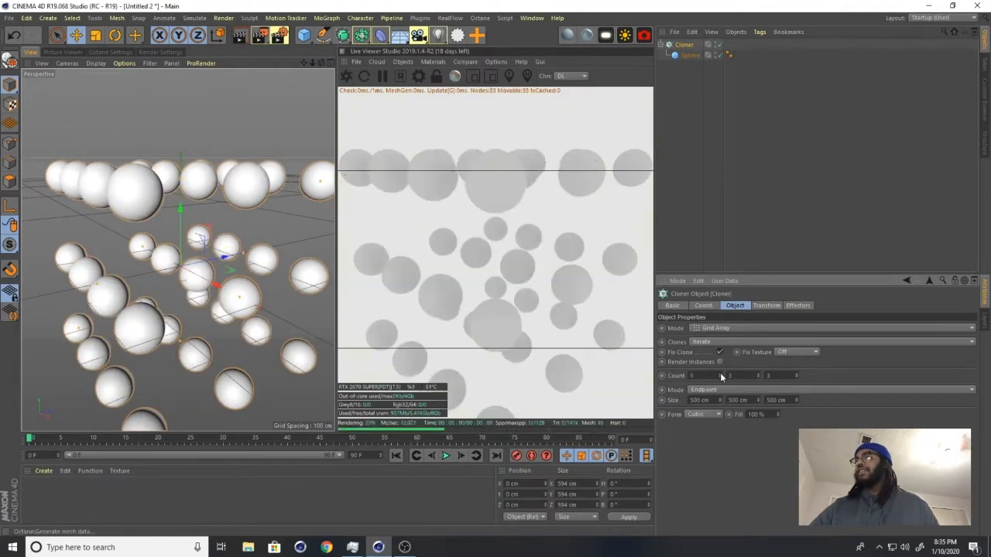
{"action": "left_click", "coordinate": [720, 373]}
{"action": "left_click", "coordinate": [719, 373]}
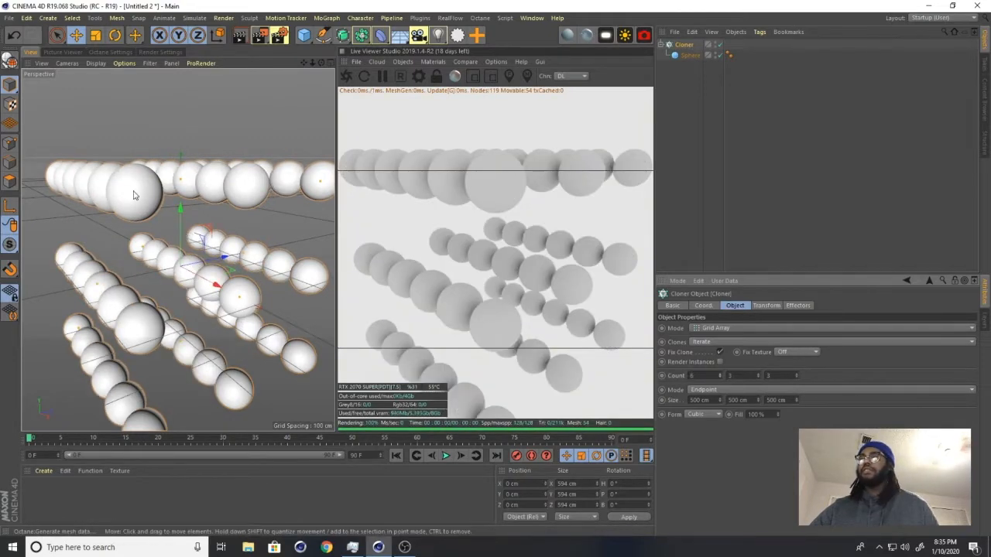
{"action": "mouse_move", "coordinate": [137, 194]}
{"action": "left_mouse_down", "text": "alt"}
{"action": "mouse_move", "coordinate": [286, 227]}
{"action": "mouse_move", "coordinate": [141, 221]}
{"action": "left_mouse_up", "text": "alt"}
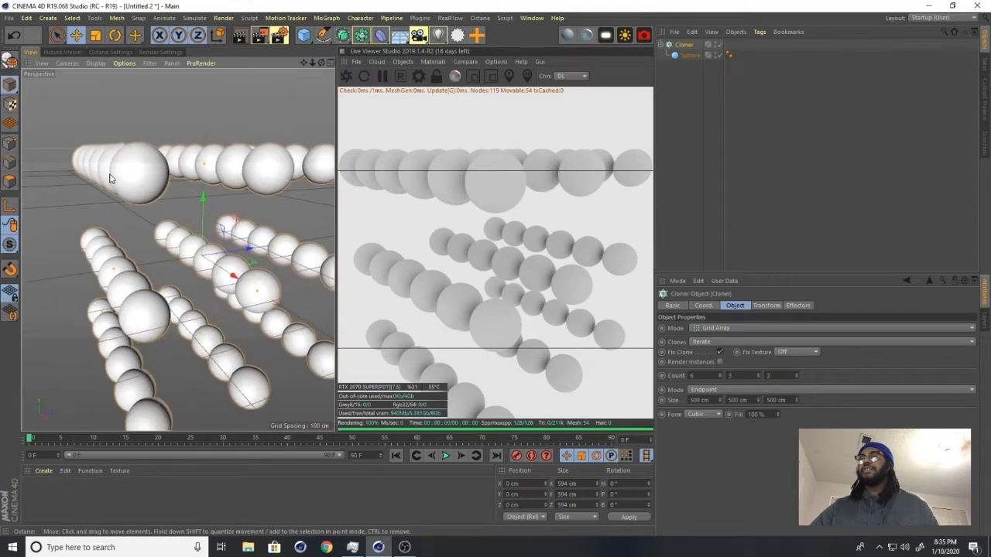
Set the Cloner's Y and Z counts to 6 each
{"action": "left_click", "coordinate": [759, 373]}
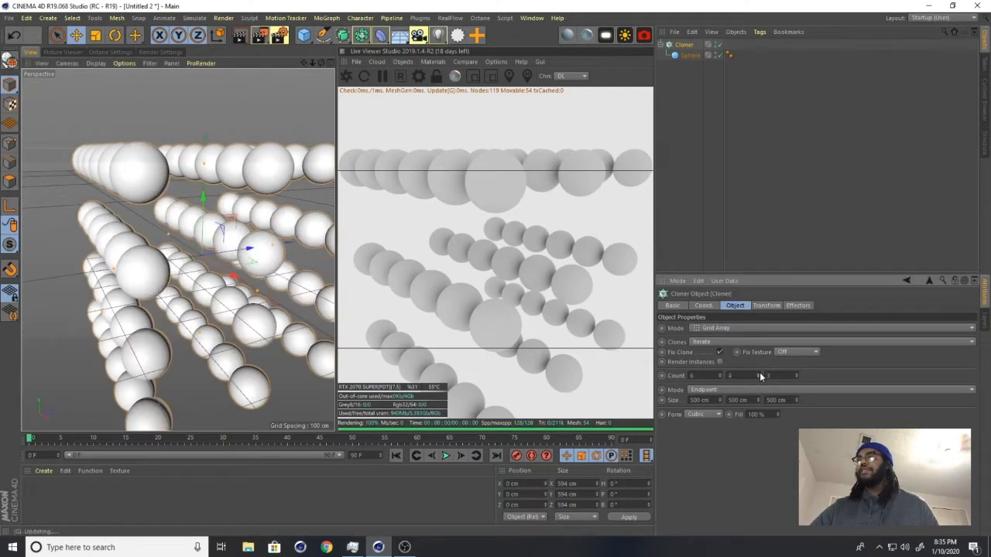
{"action": "left_click", "coordinate": [759, 373]}
{"action": "left_click", "coordinate": [759, 373]}
{"action": "left_click", "coordinate": [759, 373]}
{"action": "left_click", "coordinate": [759, 378]}
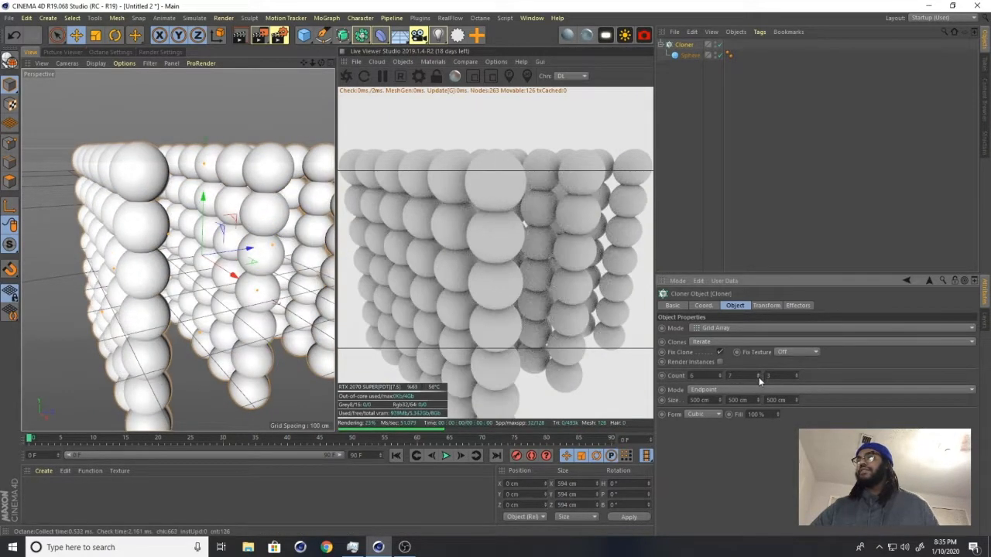
{"action": "left_click", "coordinate": [796, 373]}
{"action": "left_click", "coordinate": [795, 373]}
{"action": "left_click", "coordinate": [795, 373]}
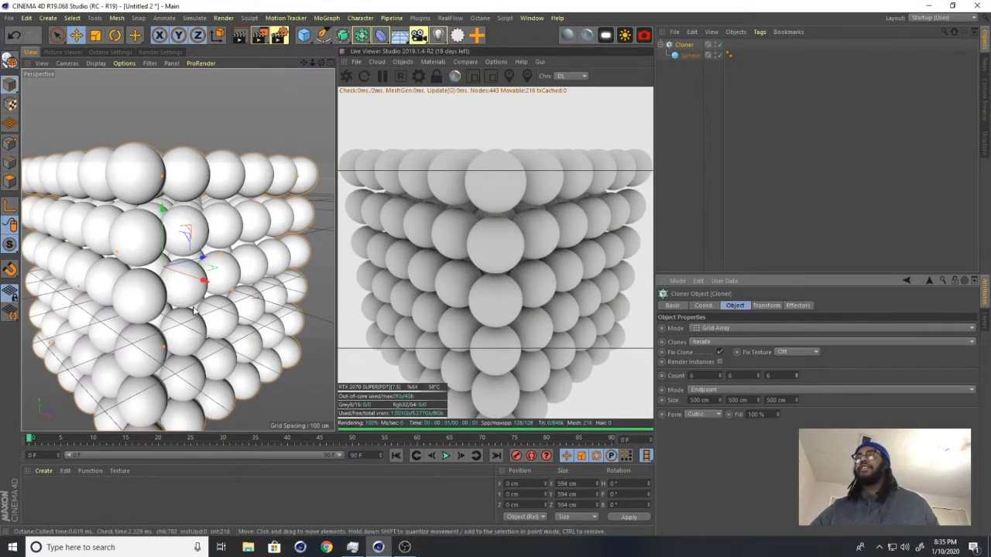
Apply a Random effector to the Cloner
{"action": "left_click_drag", "start_coordinate": [193, 309], "coordinate": [248, 267], "text": "alt"}
{"action": "scroll", "coordinate": [248, 267], "scroll_direction": "down", "scroll_amount": 4}
{"action": "left_click", "coordinate": [685, 48]}
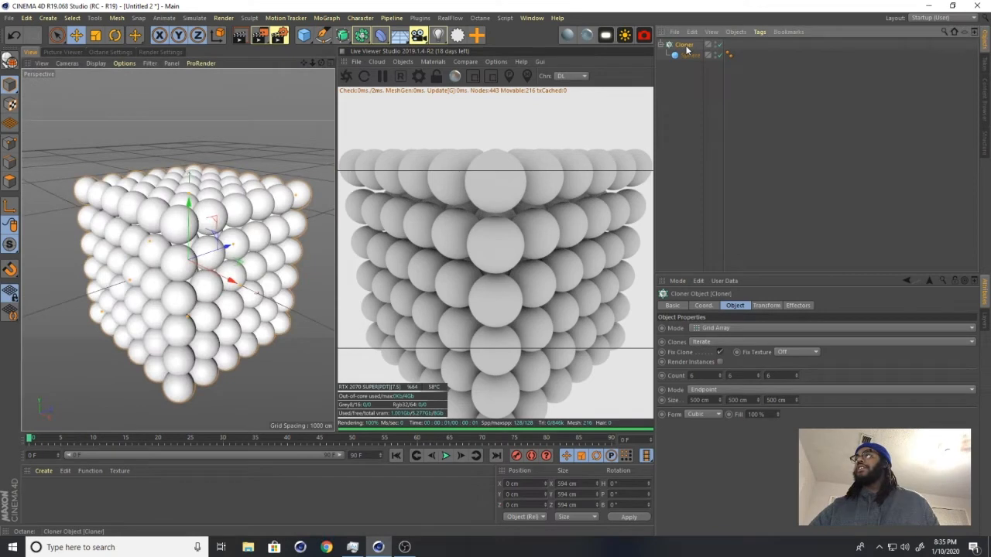
{"action": "left_click", "coordinate": [336, 19]}
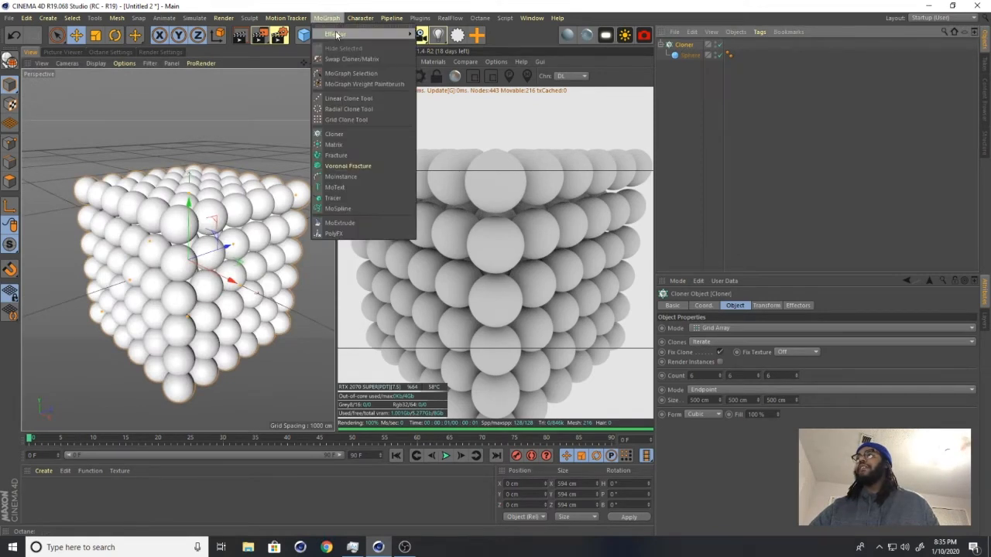
{"action": "mouse_move", "coordinate": [363, 34]}
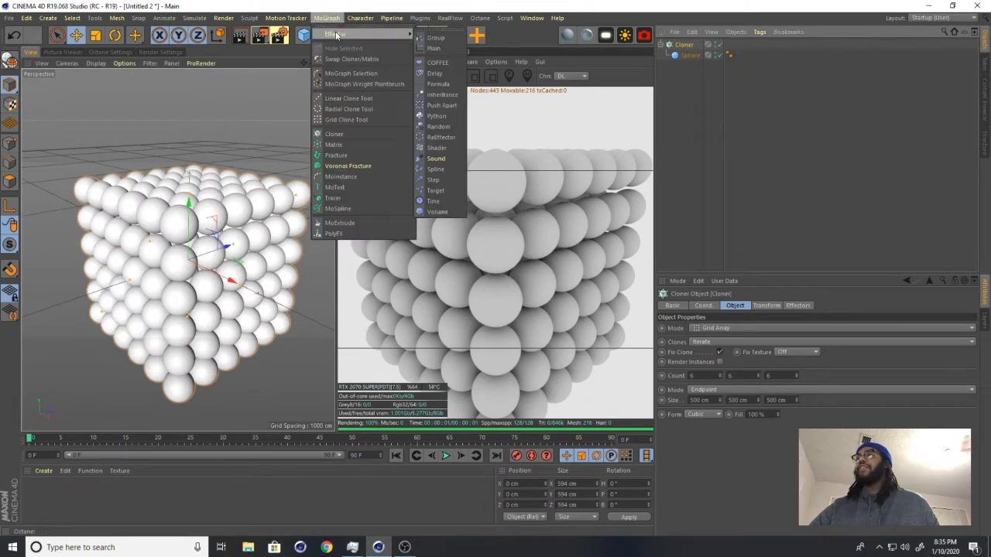
{"action": "left_click", "coordinate": [446, 126]}
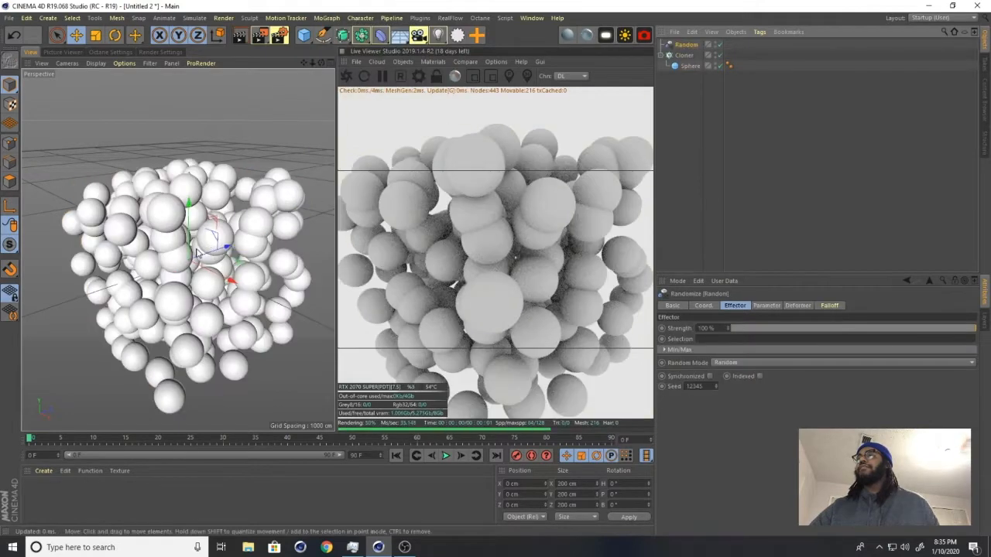
Play the animation to check whether the randomized clones move, and return to the first frame
{"action": "middle_click_drag", "start_coordinate": [210, 218], "coordinate": [211, 195], "text": "alt"}
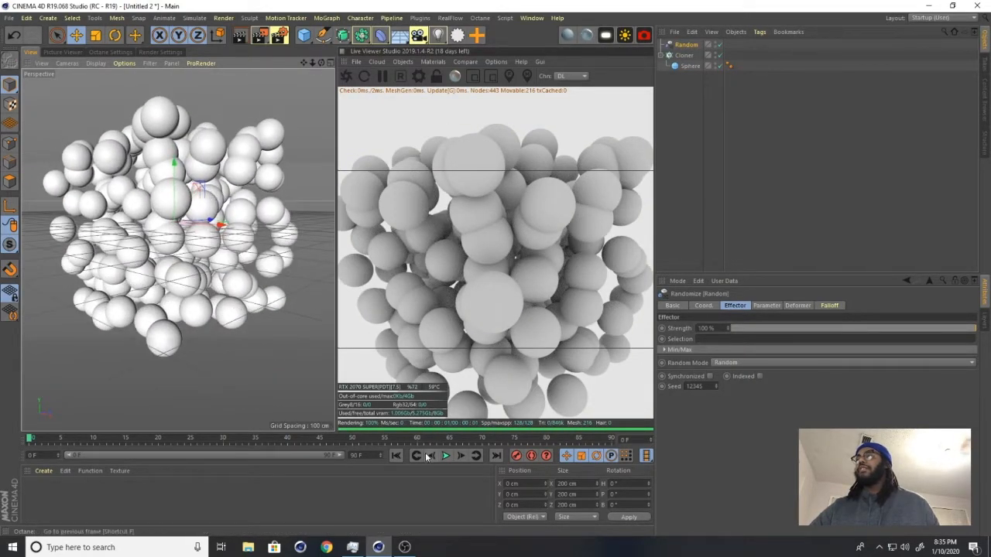
{"action": "left_click", "coordinate": [446, 456]}
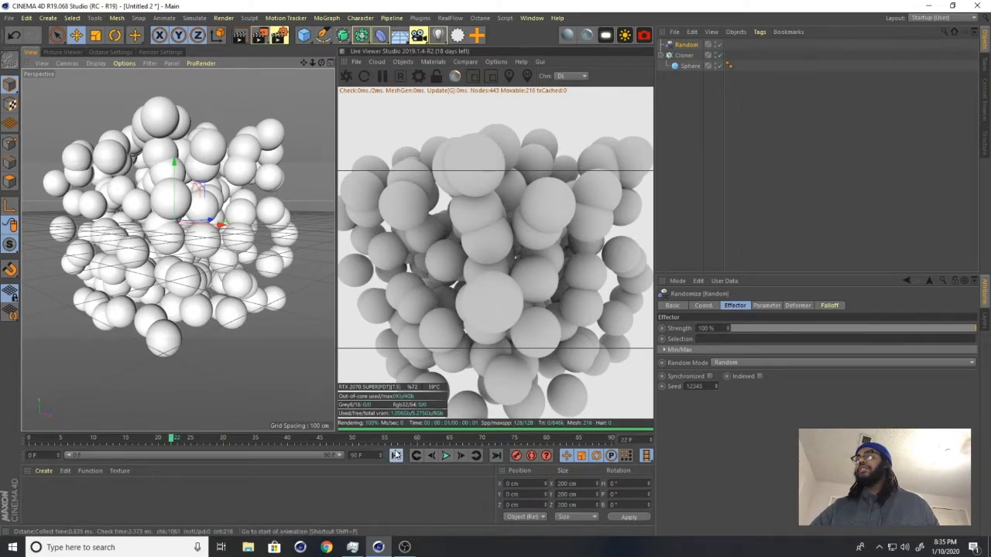
{"action": "left_click", "coordinate": [395, 455]}
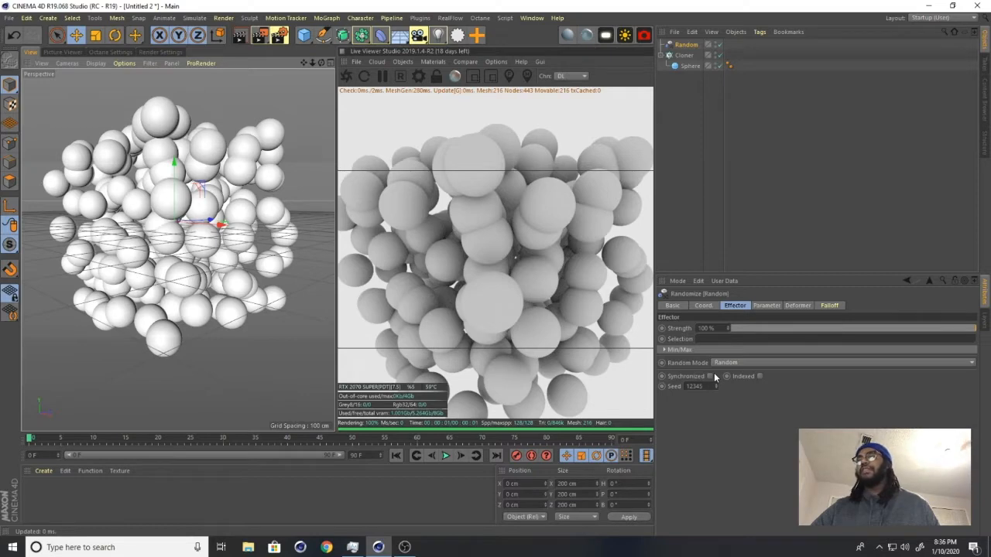
Set the Random effector's Random Mode to Noise
{"action": "left_click", "coordinate": [741, 362]}
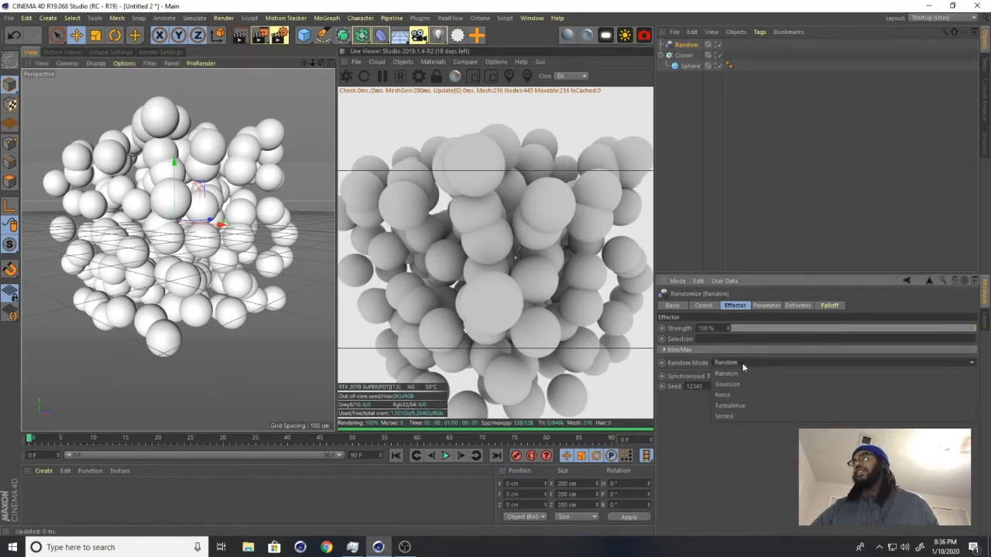
{"action": "left_click", "coordinate": [735, 395]}
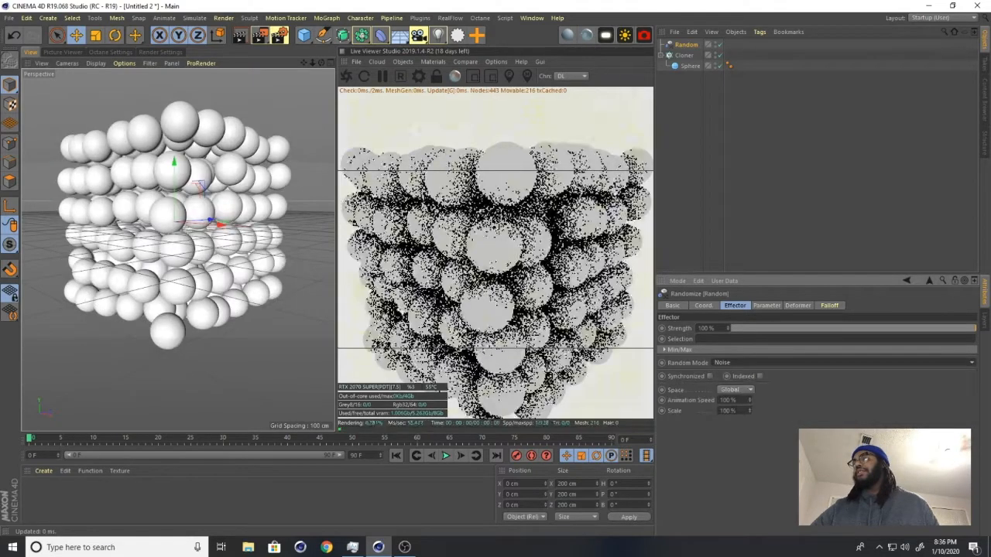
Play the animation to preview the clones' noise motion, and stop it
{"action": "left_click", "coordinate": [445, 455]}
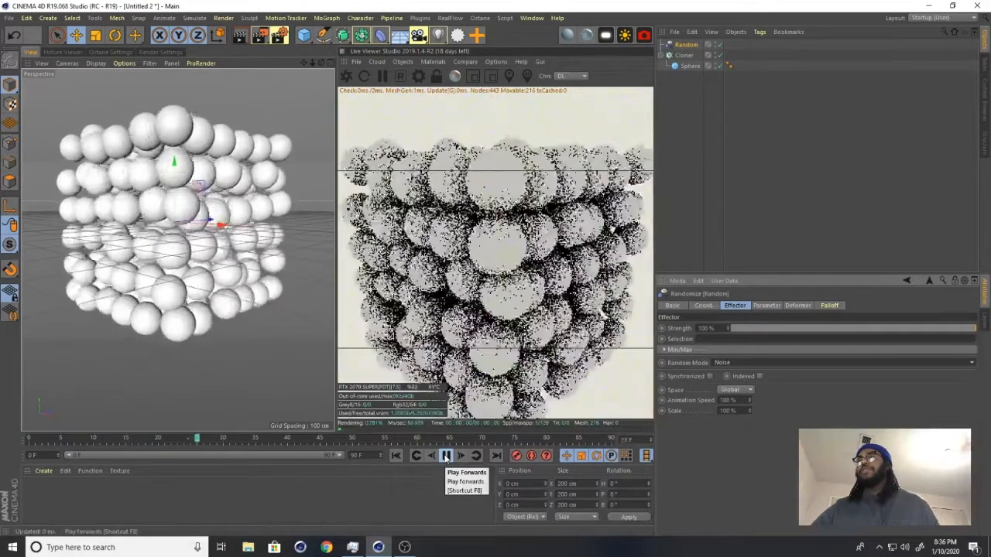
{"action": "left_click", "coordinate": [446, 456]}
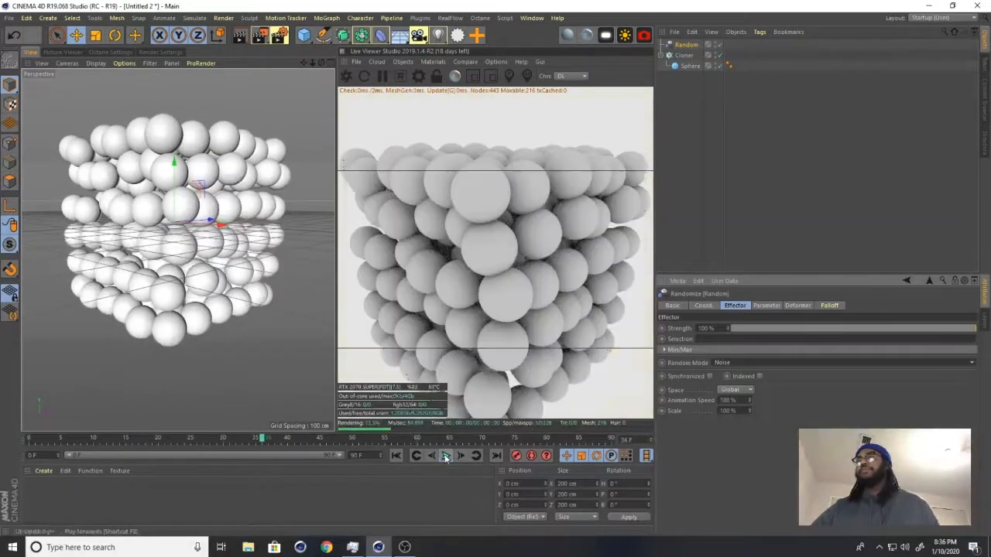
Set the Random effector's position offsets to 300 cm on X, Y and Z
{"action": "left_click", "coordinate": [765, 306]}
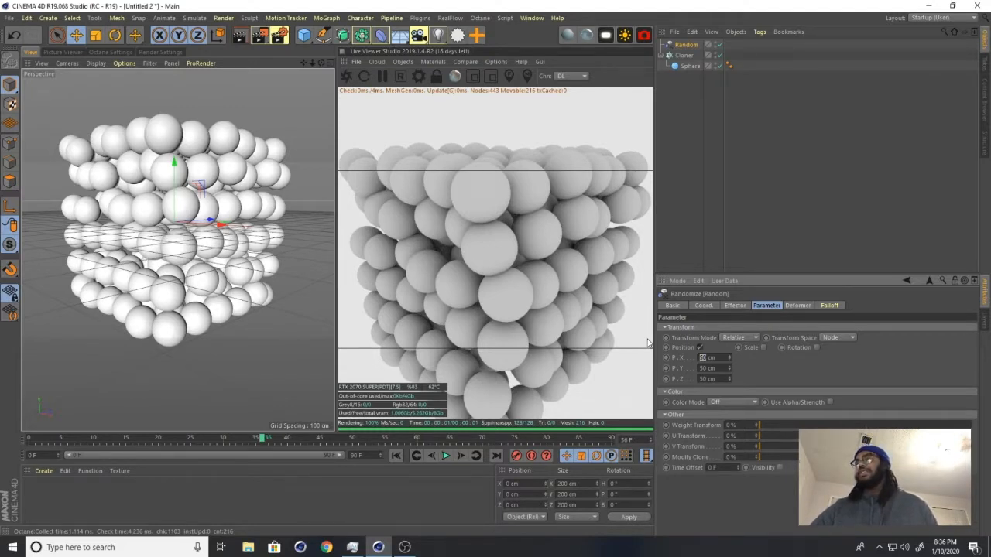
{"action": "key", "text": "Tab"}
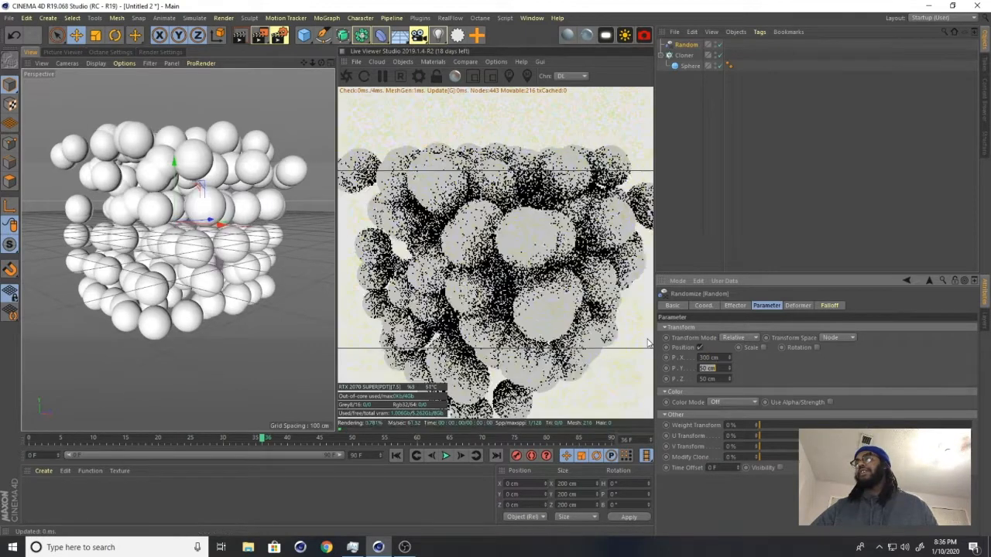
{"action": "type", "text": "300"}
{"action": "key", "text": "Tab"}
{"action": "type", "text": "300"}
{"action": "key", "text": "Return"}
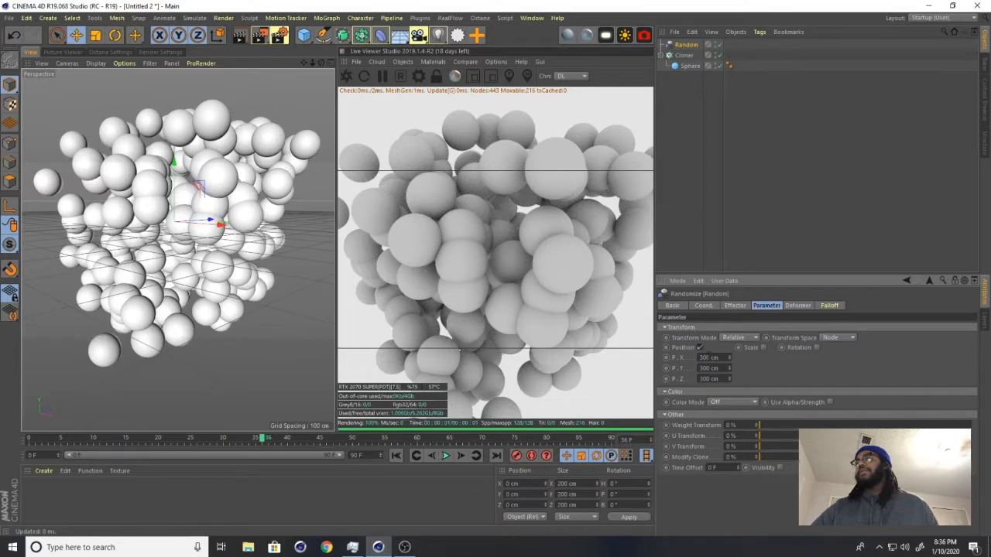
Set the Random effector's X, Y and Z position offsets to 400 cm each
{"action": "type", "text": "400"}
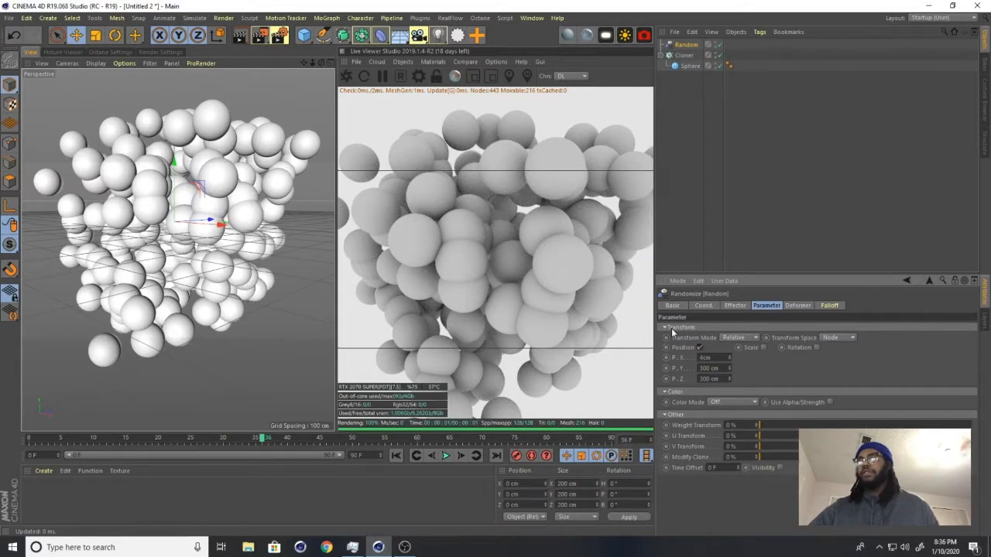
{"action": "key", "text": "Tab"}
{"action": "type", "text": "400"}
{"action": "key", "text": "Tab"}
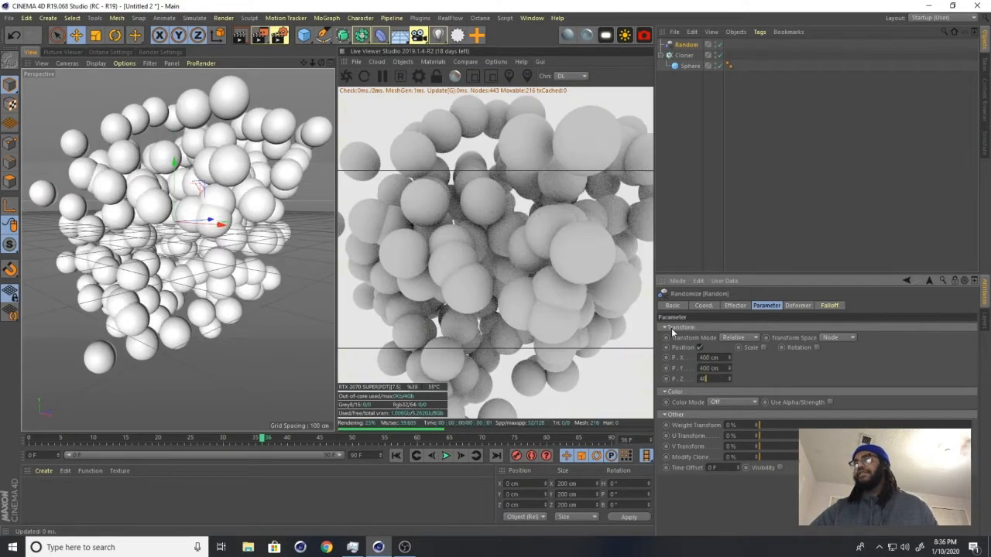
{"action": "type", "text": "400"}
{"action": "key", "text": "Return"}
Play the animation to check the speed and spread of the clones, and return to the first frame
{"action": "left_click", "coordinate": [446, 456]}
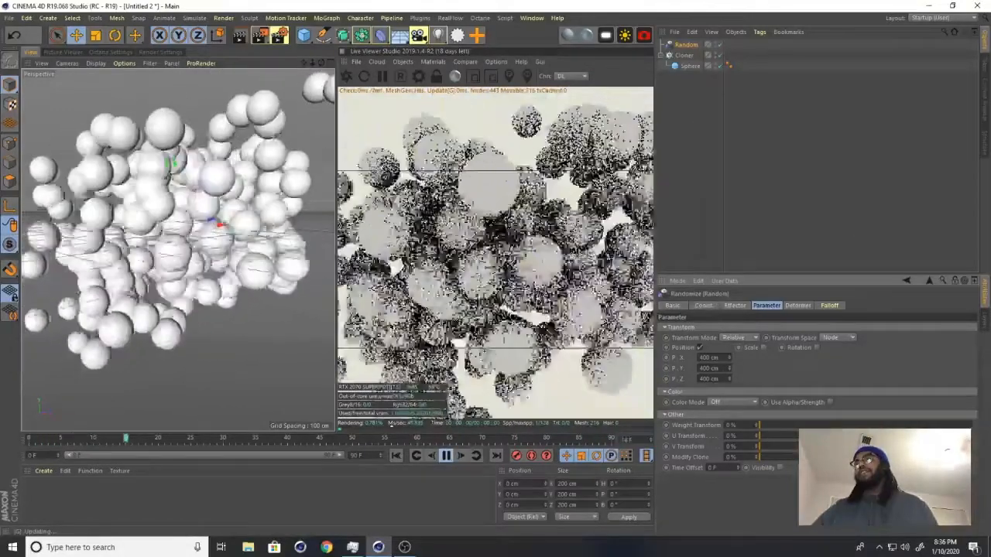
{"action": "left_click", "coordinate": [446, 456]}
{"action": "left_click", "coordinate": [396, 455]}
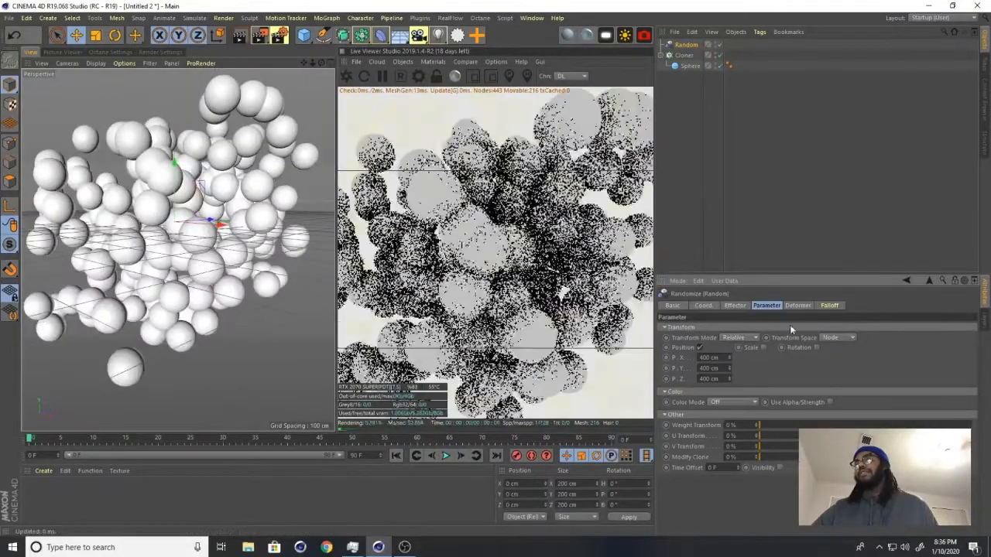
Set the Random effector's noise Animation Speed to 4%
{"action": "left_click", "coordinate": [739, 306]}
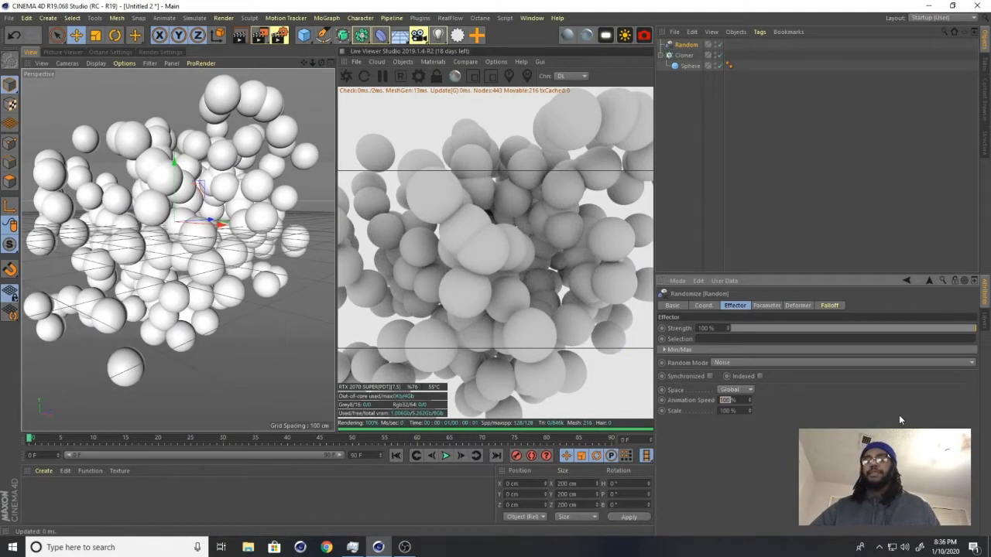
{"action": "type", "text": "4"}
{"action": "key", "text": "Return"}
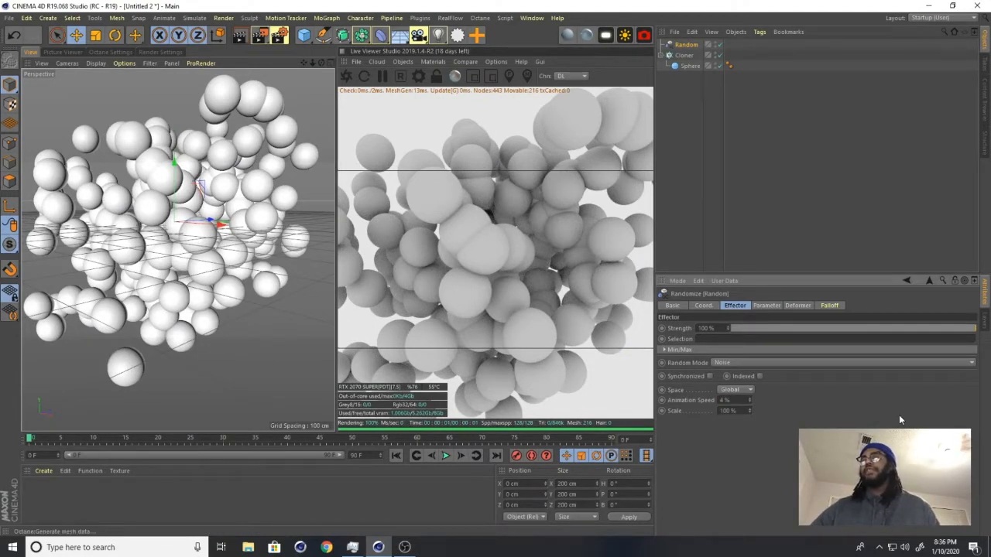
Start playback and extend the timeline's preview range to 150 frames
{"action": "left_click", "coordinate": [445, 456]}
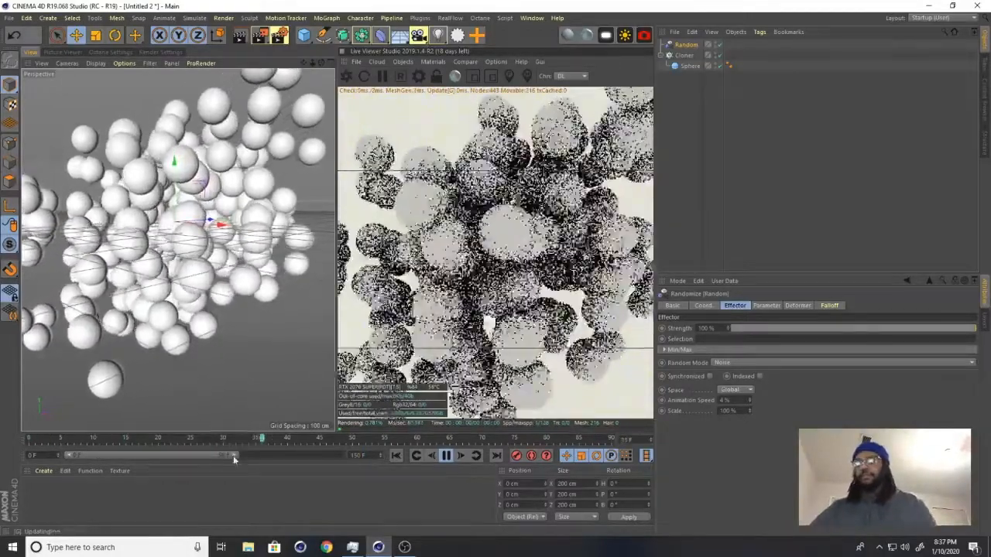
{"action": "left_click_drag", "start_coordinate": [234, 456], "coordinate": [341, 471]}
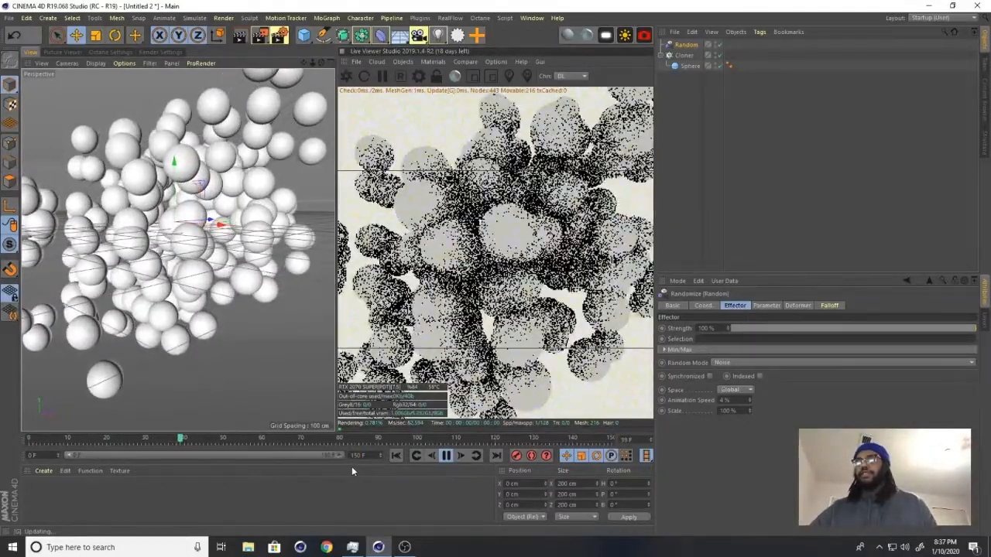
Enable scale randomization on the Random effector with Uniform Scale on and a scale of -2
{"action": "left_click", "coordinate": [681, 60]}
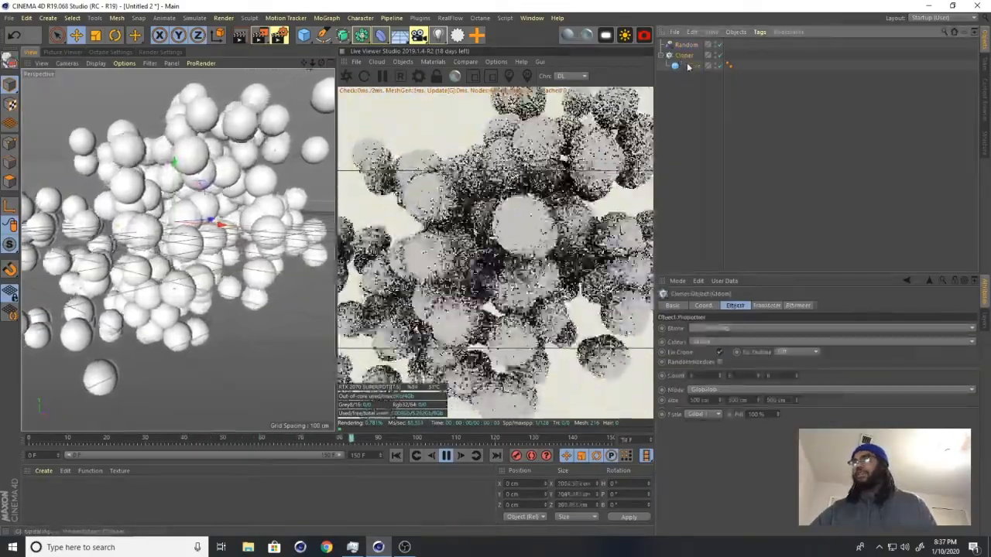
{"action": "left_click", "coordinate": [686, 46]}
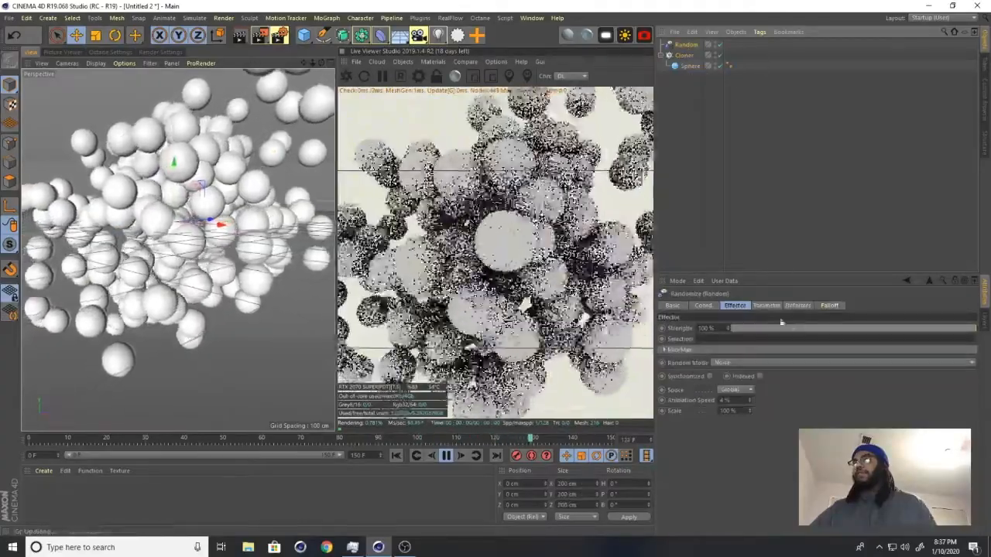
{"action": "left_click", "coordinate": [774, 306]}
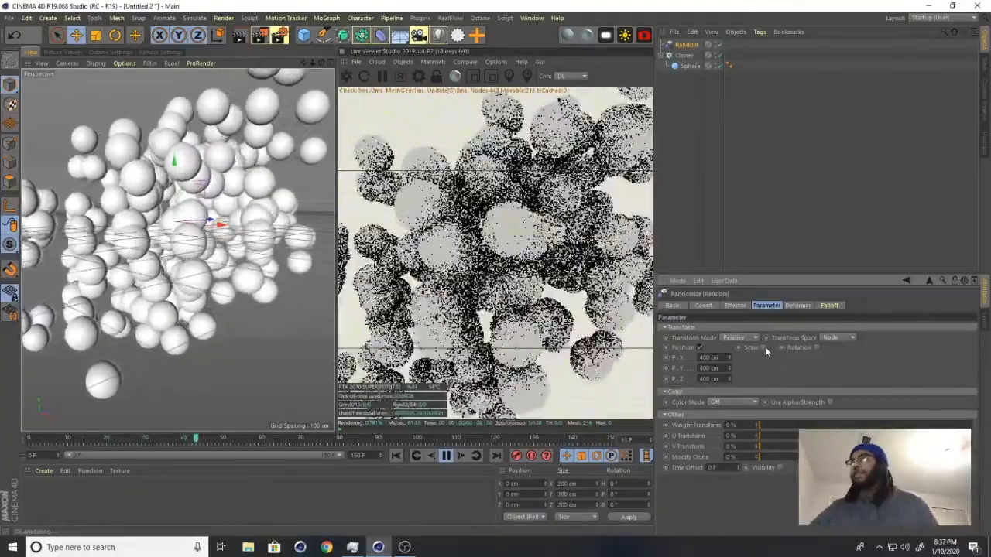
{"action": "left_click", "coordinate": [765, 348]}
{"action": "left_click", "coordinate": [790, 388]}
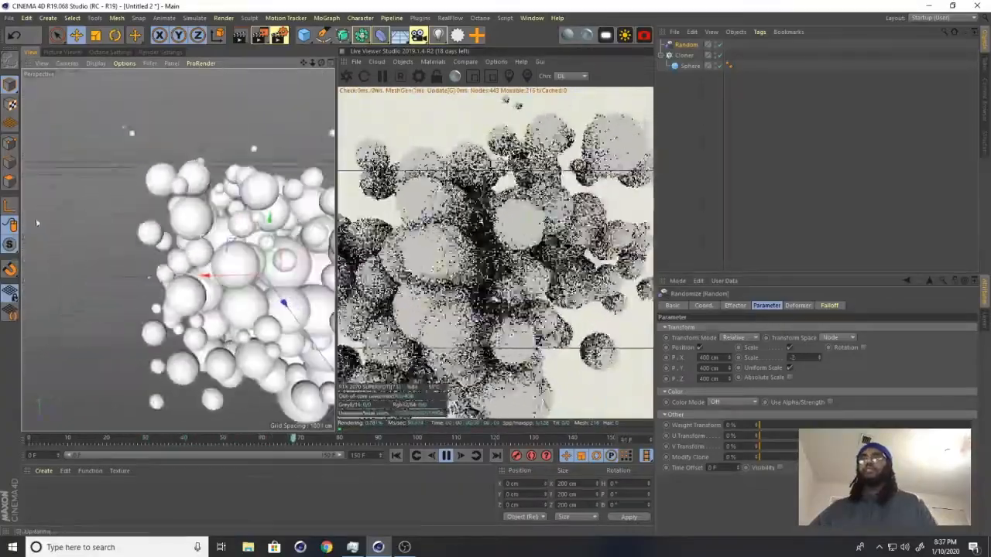
Set the radius of the cloned Sphere to 31 cm
{"action": "scroll", "coordinate": [239, 261], "scroll_direction": "up", "scroll_amount": 6}
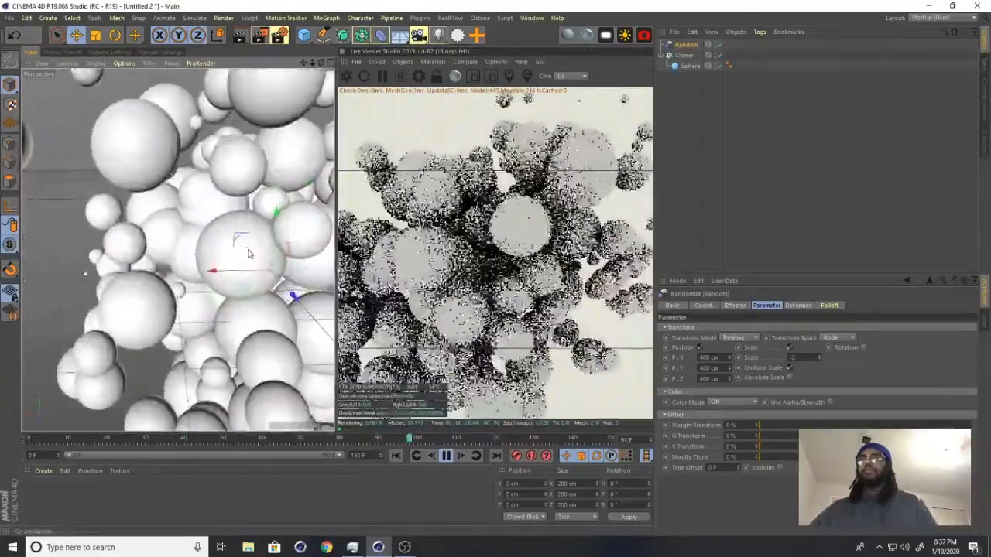
{"action": "middle_click_drag", "start_coordinate": [248, 252], "coordinate": [34, 231], "text": "alt"}
{"action": "left_click_drag", "start_coordinate": [36, 234], "coordinate": [371, 220], "text": "alt"}
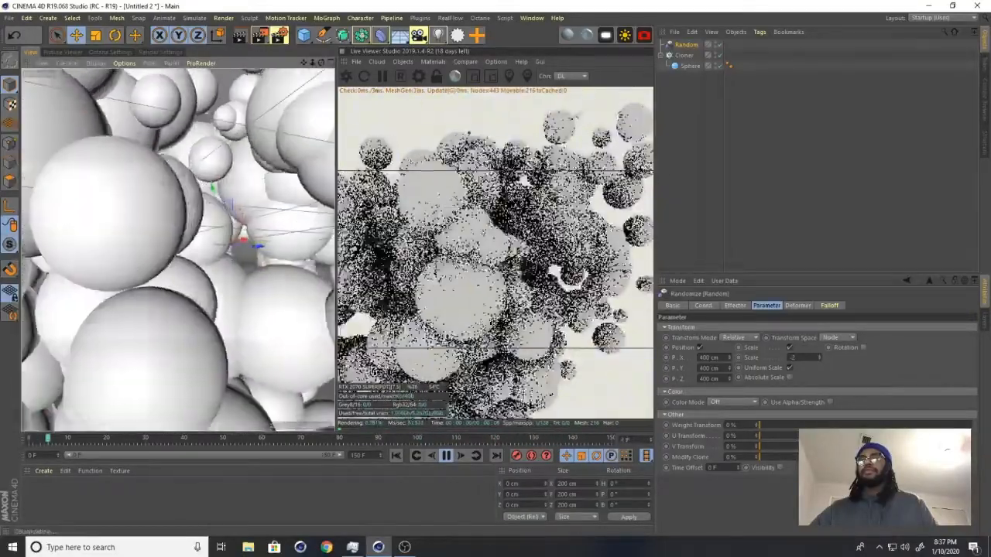
{"action": "scroll", "coordinate": [232, 240], "scroll_direction": "down", "scroll_amount": 5}
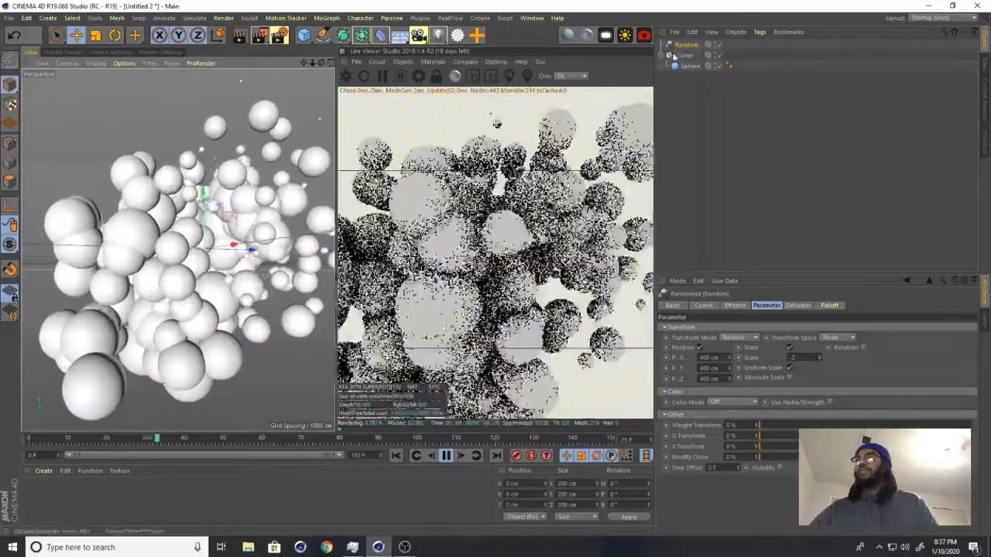
{"action": "left_click", "coordinate": [689, 65]}
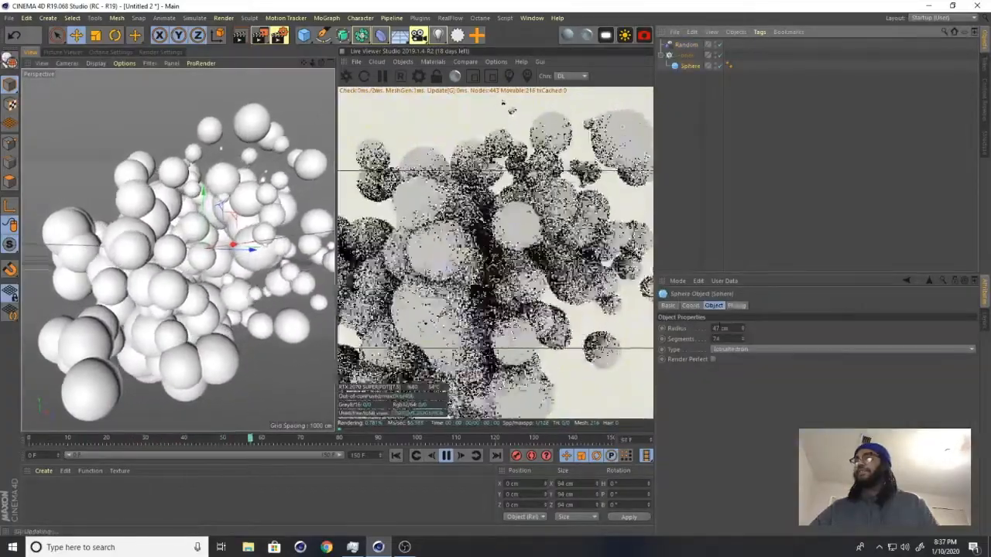
{"action": "double_click", "coordinate": [718, 327]}
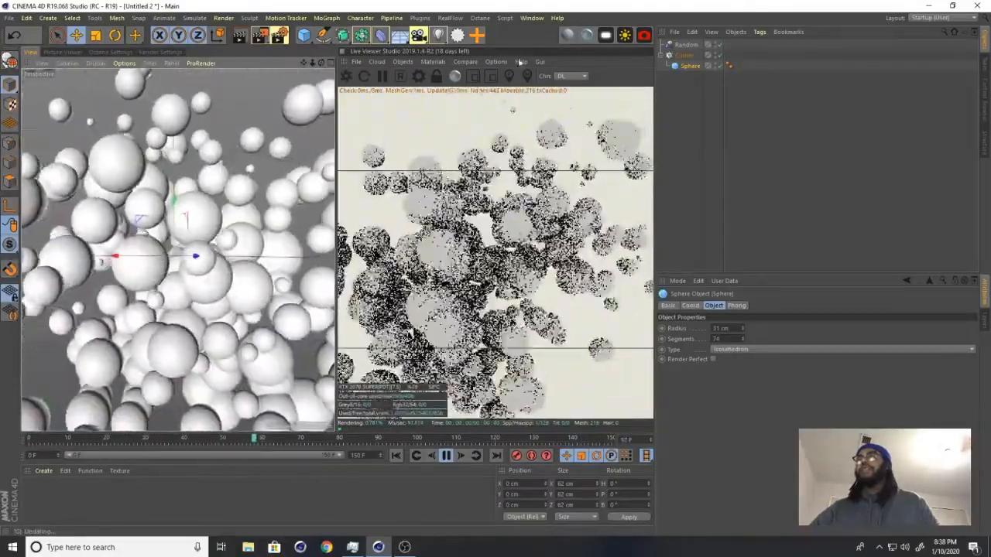
Add a Metaball object and make the Cloner its child
{"action": "left_click", "coordinate": [363, 41]}
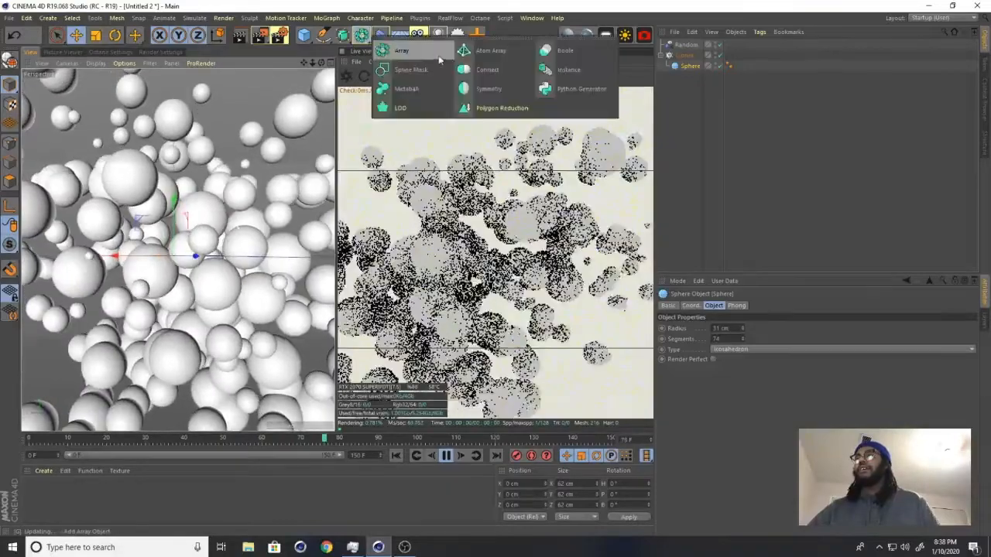
{"action": "left_click", "coordinate": [404, 89]}
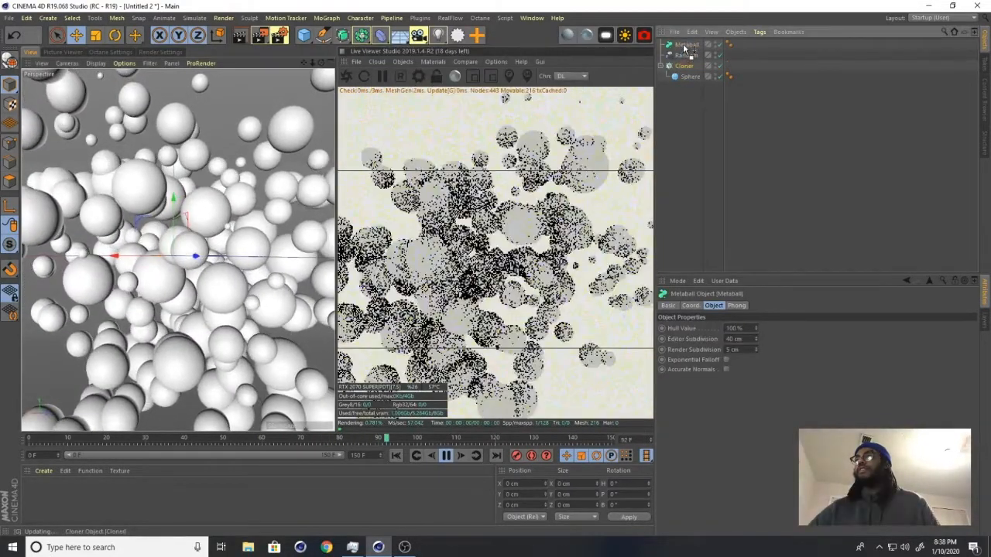
{"action": "left_click_drag", "start_coordinate": [685, 48], "coordinate": [684, 46]}
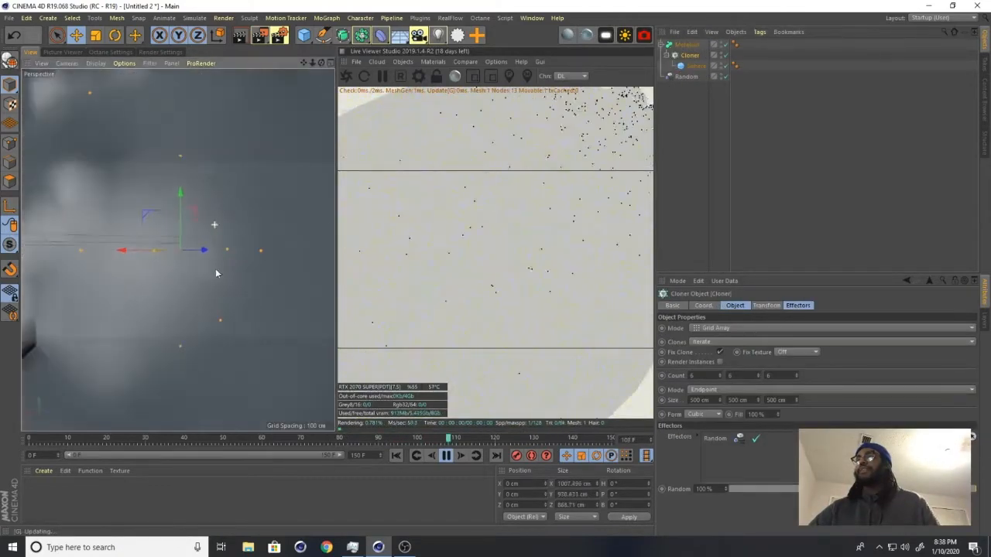
Enable Exponential Falloff on the Metaball object
{"action": "scroll", "coordinate": [210, 308], "scroll_direction": "down", "scroll_amount": 5}
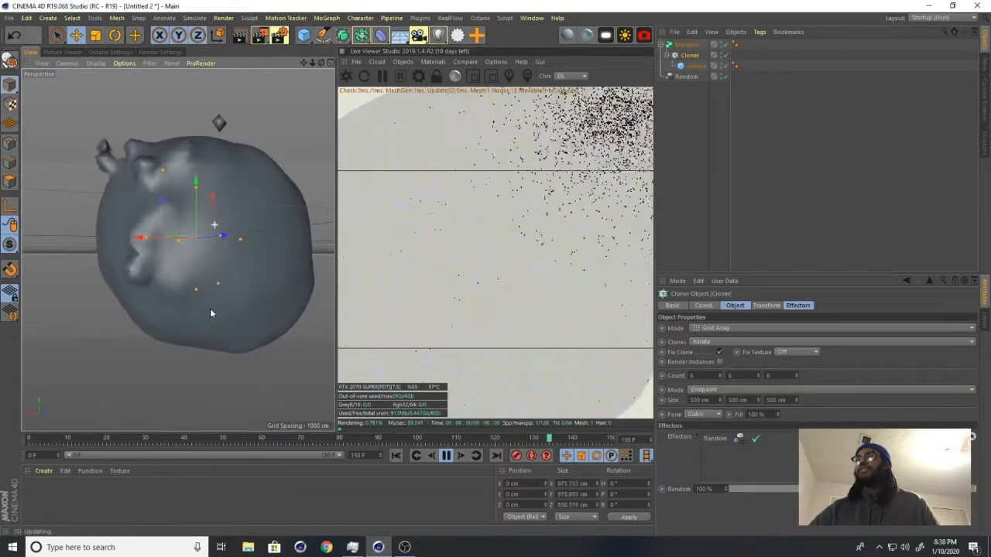
{"action": "left_click", "coordinate": [695, 45]}
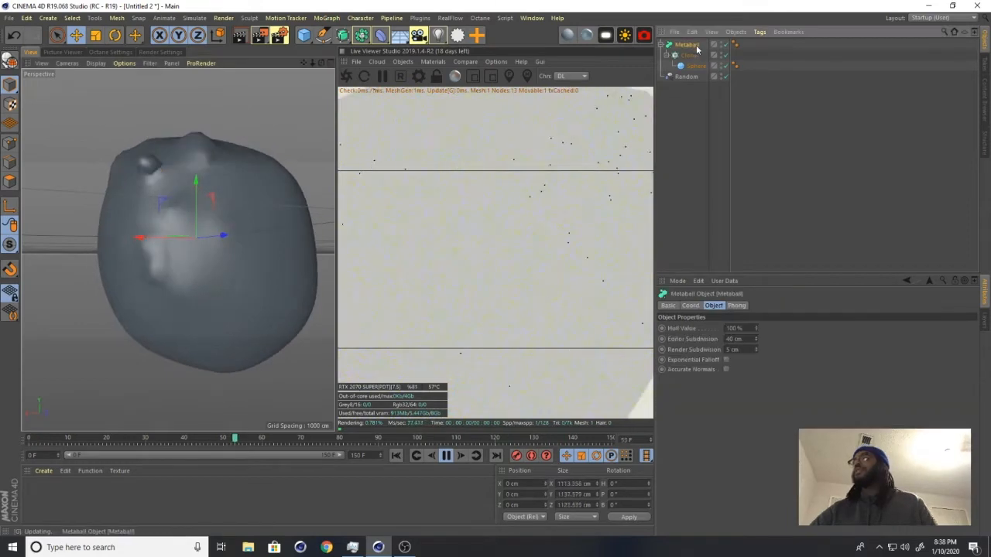
{"action": "left_click", "coordinate": [726, 359]}
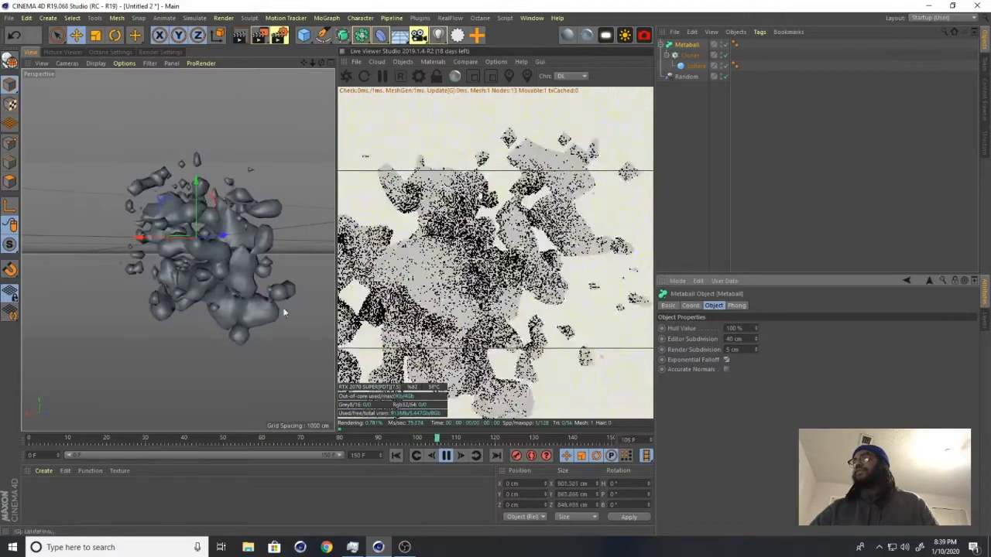
Set the Metaball's Editor Subdivision to 12 cm for a smoother viewport mesh
{"action": "scroll", "coordinate": [224, 232], "scroll_direction": "up", "scroll_amount": 5}
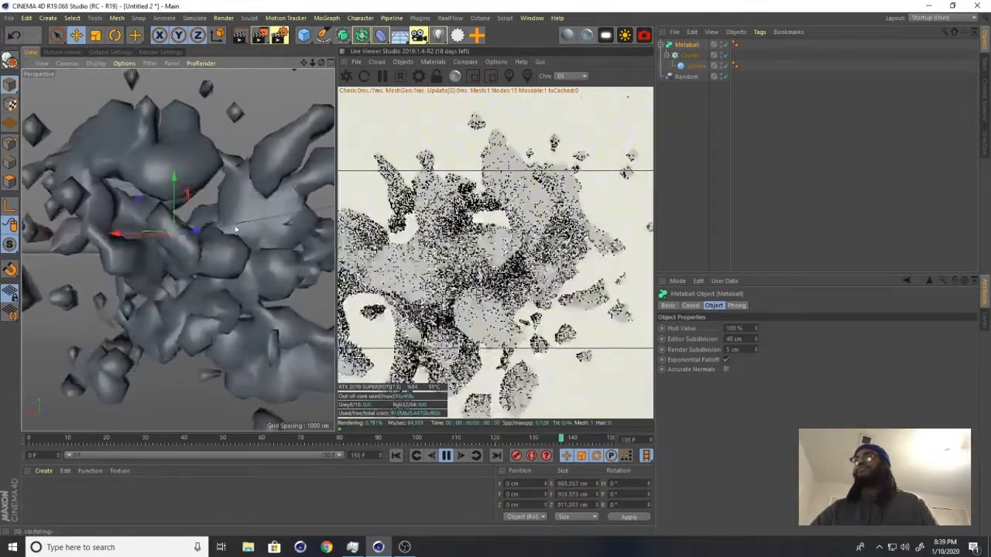
{"action": "scroll", "coordinate": [221, 226], "scroll_direction": "up", "scroll_amount": 2}
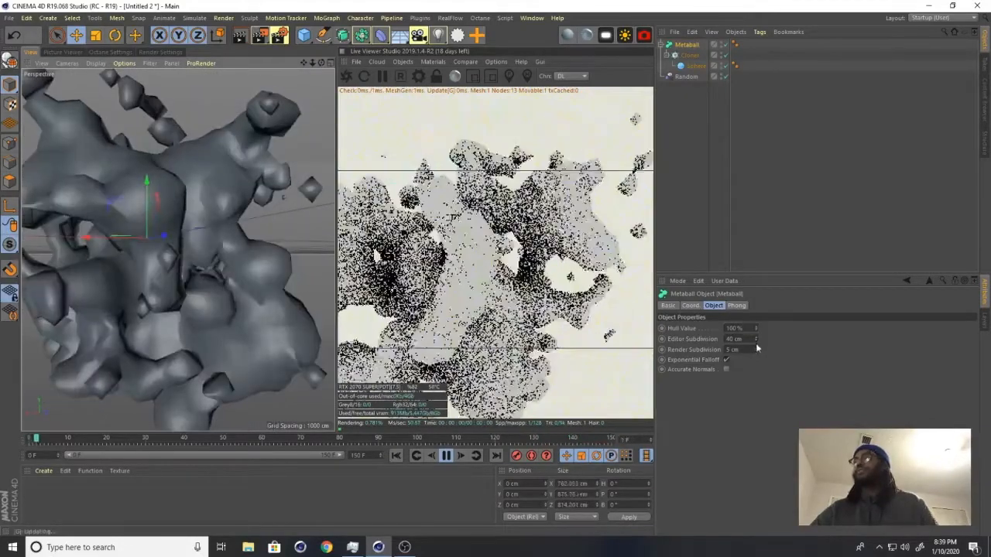
{"action": "left_click_drag", "start_coordinate": [757, 339], "coordinate": [756, 363]}
{"action": "mouse_move", "coordinate": [207, 254]}
{"action": "left_mouse_down", "text": "alt"}
{"action": "mouse_move", "coordinate": [56, 264]}
{"action": "mouse_move", "coordinate": [62, 275]}
{"action": "mouse_move", "coordinate": [139, 283]}
{"action": "mouse_move", "coordinate": [188, 280]}
{"action": "mouse_move", "coordinate": [212, 263]}
{"action": "left_mouse_up", "text": "alt"}
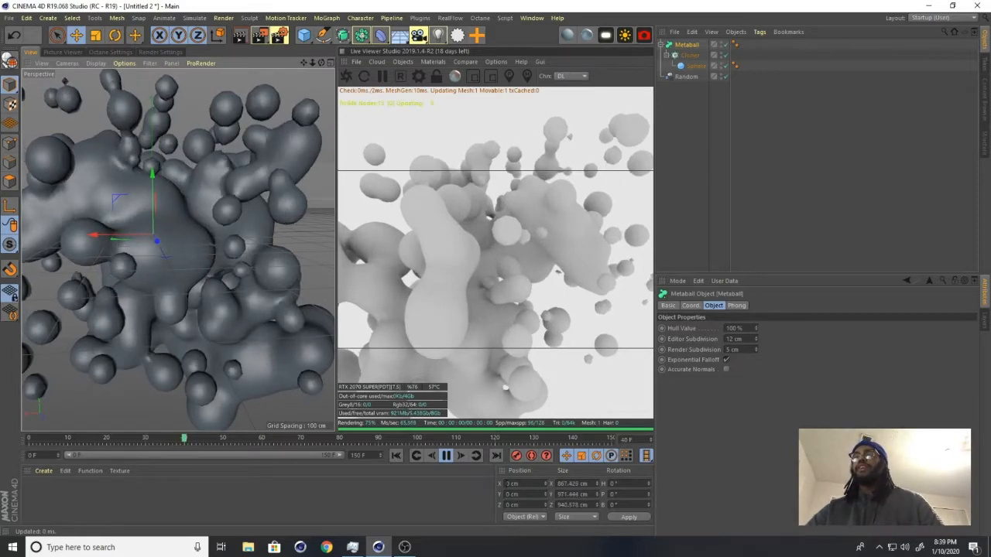
Stop playback and scrub the timeline to examine the metaball shape on different frames, ending at frame 47
{"action": "left_click", "coordinate": [448, 457]}
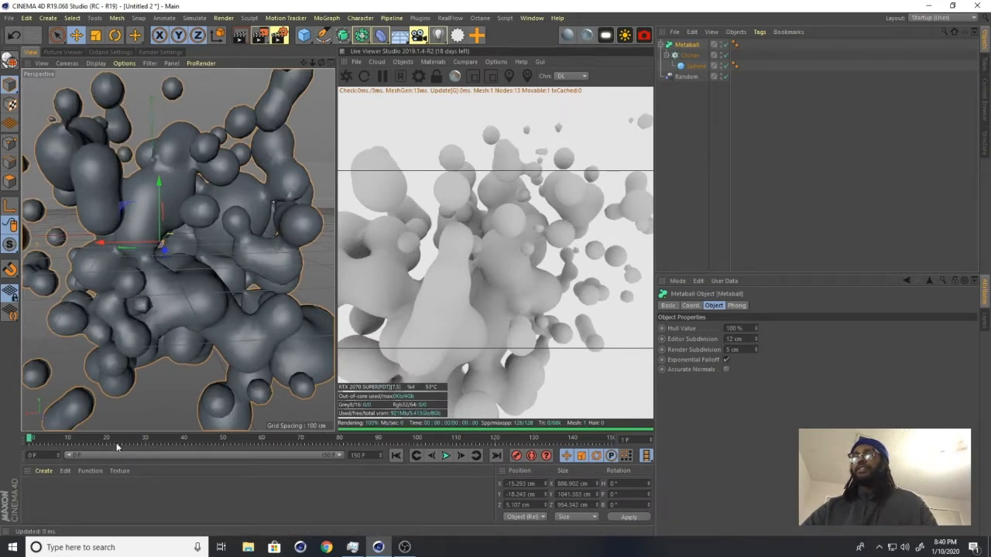
{"action": "left_click_drag", "start_coordinate": [123, 442], "coordinate": [147, 440]}
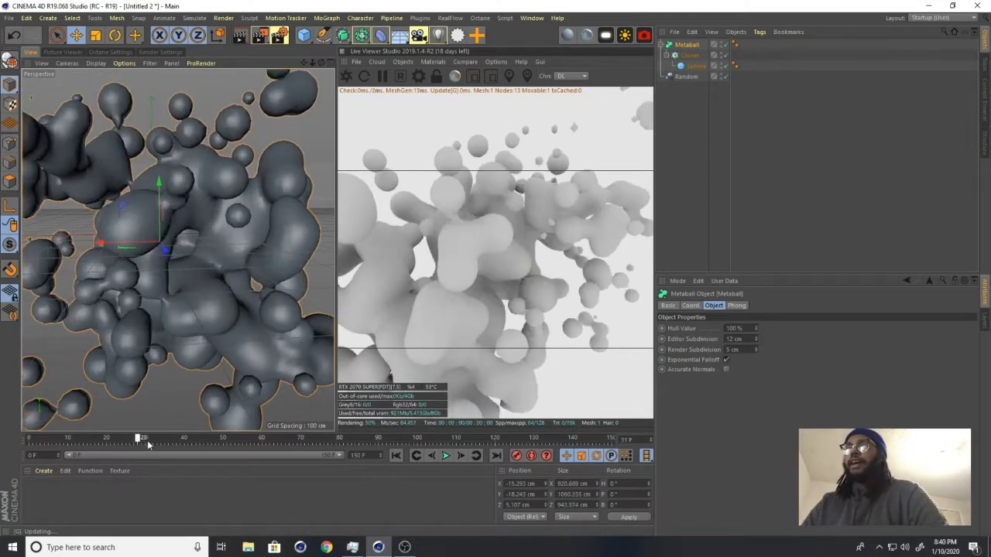
{"action": "left_click_drag", "start_coordinate": [214, 461], "coordinate": [487, 455]}
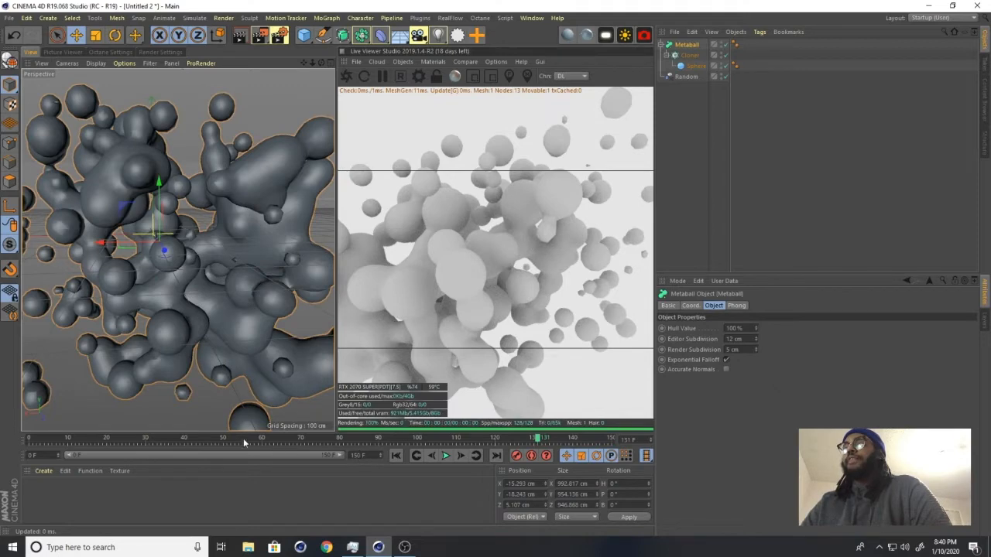
{"action": "left_click", "coordinate": [213, 439]}
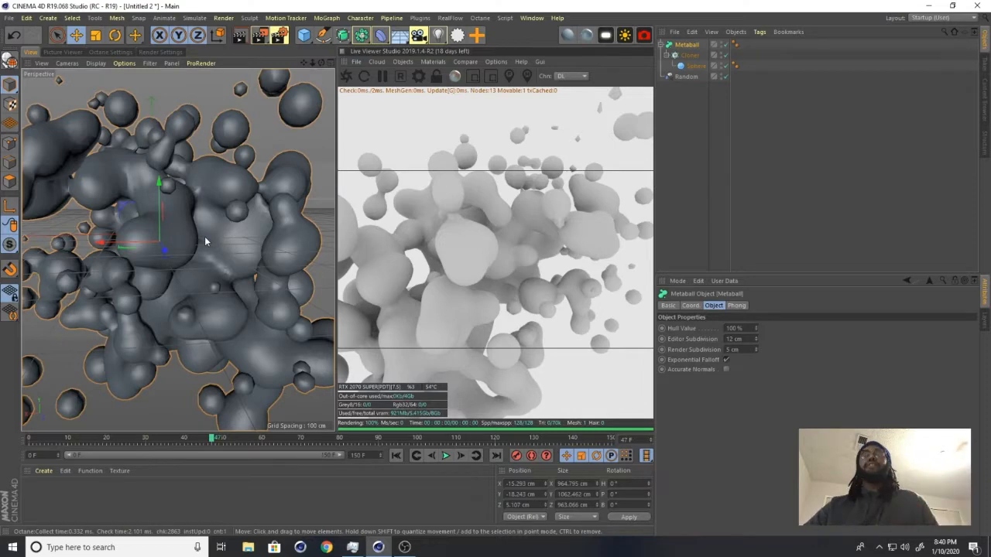
Examine the metaball form from other angles and inspect the cloned Sphere's radius setting
{"action": "middle_click_drag", "start_coordinate": [204, 232], "coordinate": [152, 240], "text": "alt"}
{"action": "right_click_drag", "start_coordinate": [152, 240], "coordinate": [225, 294], "text": "alt"}
{"action": "left_click_drag", "start_coordinate": [225, 294], "coordinate": [228, 282], "text": "alt"}
{"action": "right_click_drag", "start_coordinate": [228, 283], "coordinate": [186, 261], "text": "alt"}
{"action": "left_click_drag", "start_coordinate": [185, 261], "coordinate": [224, 294], "text": "alt"}
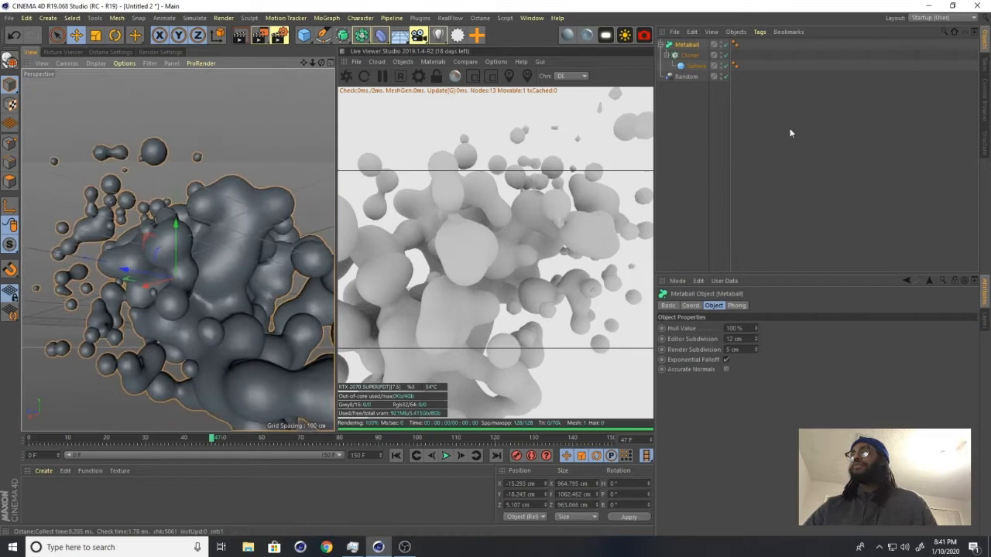
{"action": "left_click", "coordinate": [692, 67]}
{"action": "left_click_drag", "start_coordinate": [719, 329], "coordinate": [711, 329]}
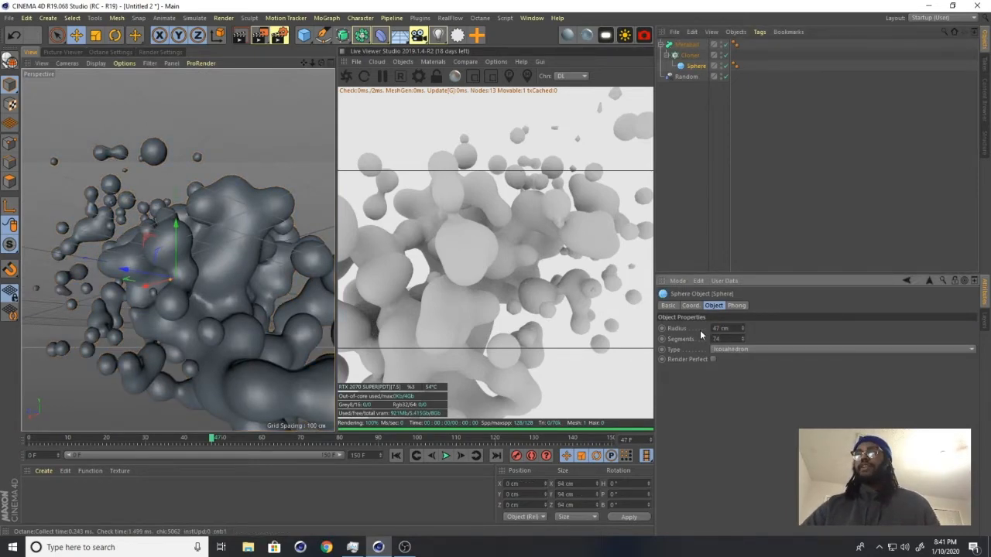
Frame a close-up of the metaball's smooth merged folds in the perspective view as the composition for the shot
{"action": "right_click_drag", "start_coordinate": [65, 238], "coordinate": [140, 271], "text": "alt"}
{"action": "left_click_drag", "start_coordinate": [141, 271], "coordinate": [228, 269], "text": "alt"}
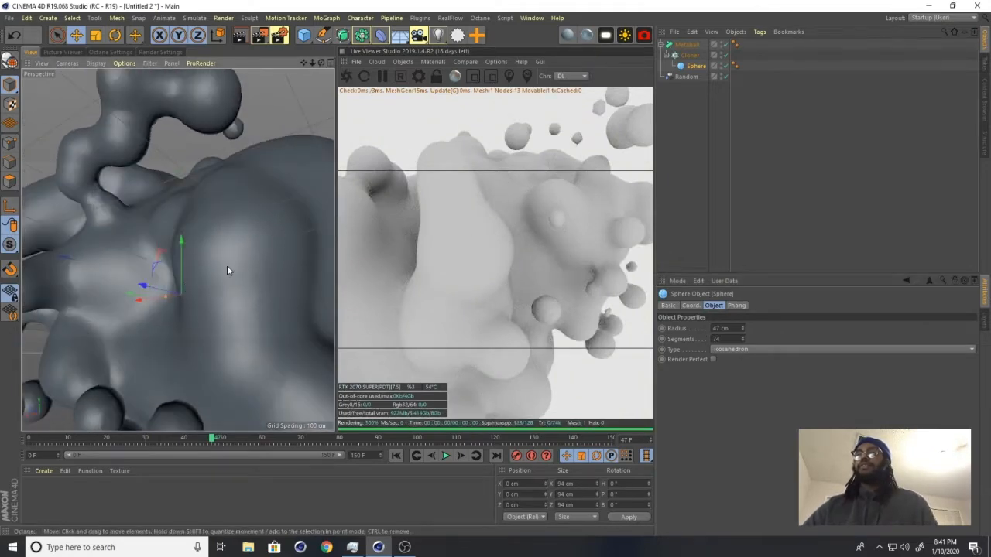
{"action": "right_click_drag", "start_coordinate": [227, 270], "coordinate": [241, 318], "text": "alt"}
{"action": "left_click_drag", "start_coordinate": [240, 314], "coordinate": [105, 391], "text": "alt"}
{"action": "right_click_drag", "start_coordinate": [205, 239], "coordinate": [211, 214], "text": "alt"}
{"action": "left_click_drag", "start_coordinate": [211, 213], "coordinate": [158, 249], "text": "alt"}
{"action": "right_click_drag", "start_coordinate": [229, 222], "coordinate": [234, 197], "text": "alt"}
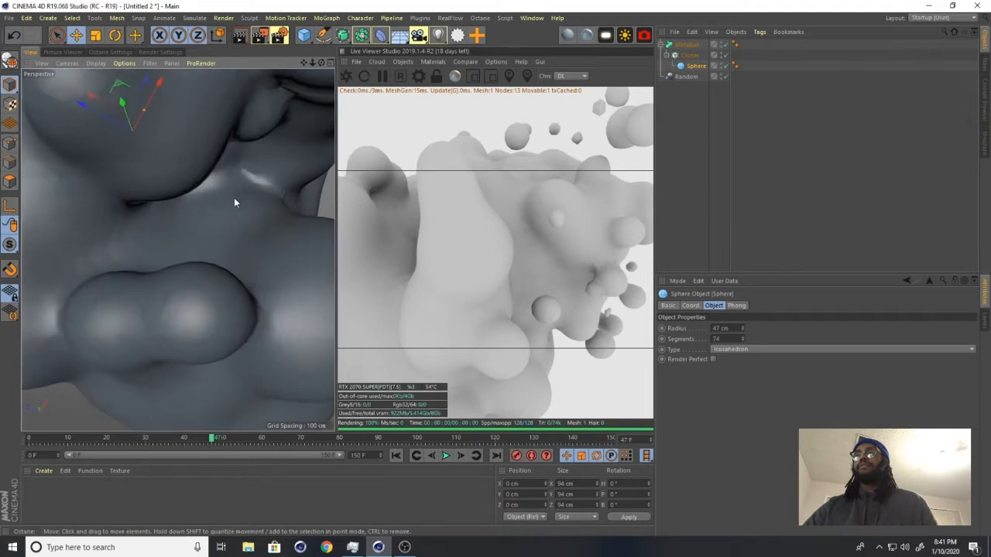
{"action": "middle_click_drag", "start_coordinate": [234, 197], "coordinate": [214, 269], "text": "alt"}
{"action": "right_click_drag", "start_coordinate": [214, 268], "coordinate": [216, 242], "text": "alt"}
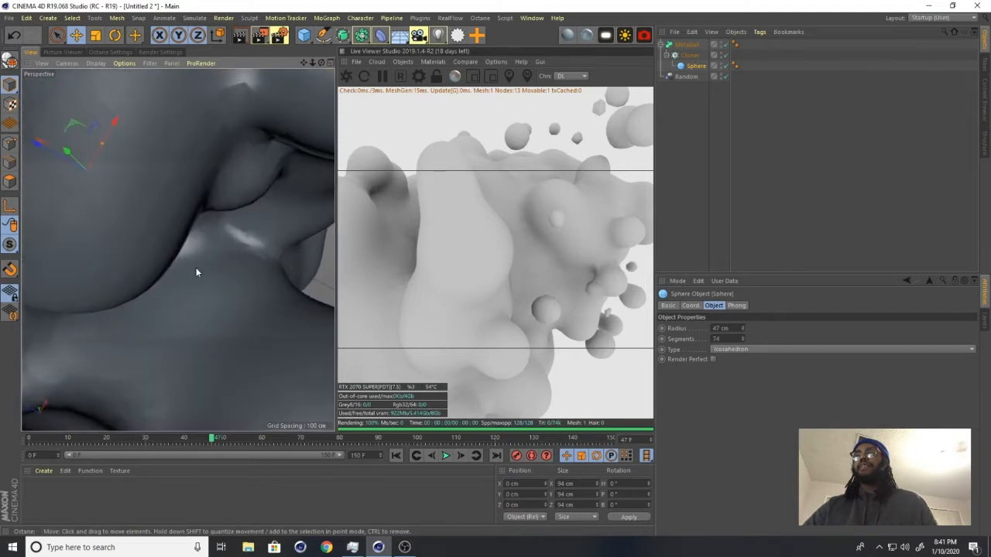
{"action": "left_click_drag", "start_coordinate": [187, 268], "coordinate": [159, 197], "text": "alt"}
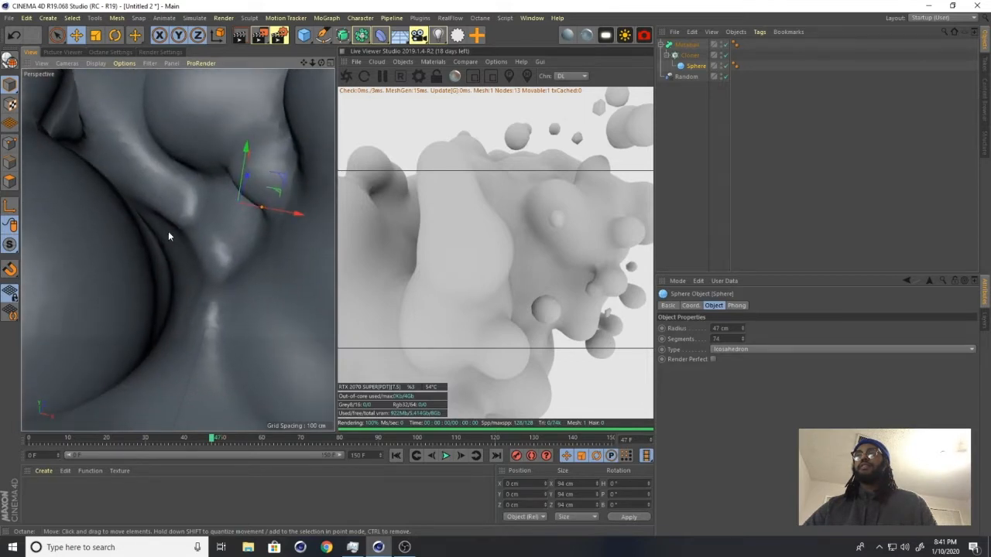
{"action": "left_click_drag", "start_coordinate": [168, 235], "coordinate": [159, 267], "text": "alt"}
{"action": "left_click_drag", "start_coordinate": [159, 265], "coordinate": [159, 302], "text": "alt"}
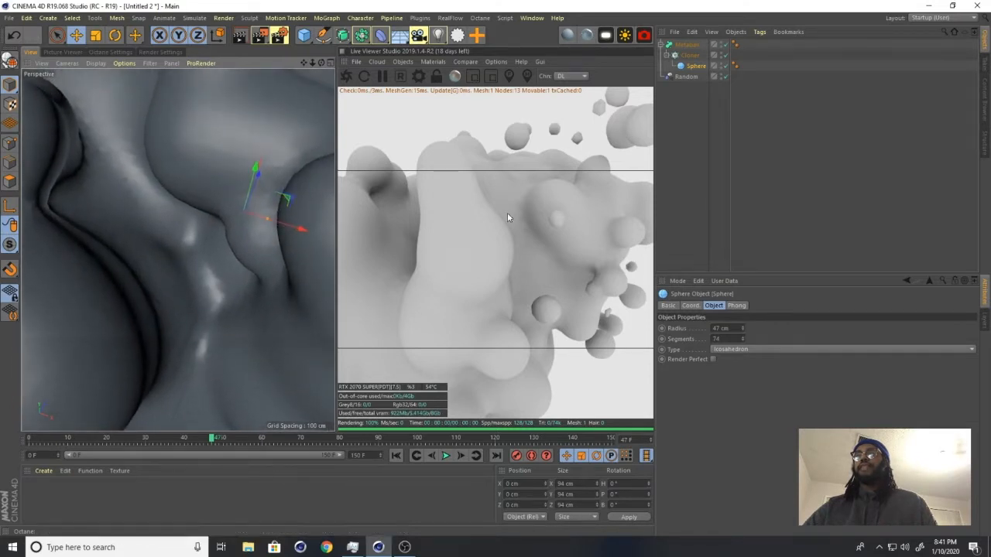
Restart the Octane Live Viewer render so it matches the close-up perspective view
{"action": "left_click", "coordinate": [495, 61]}
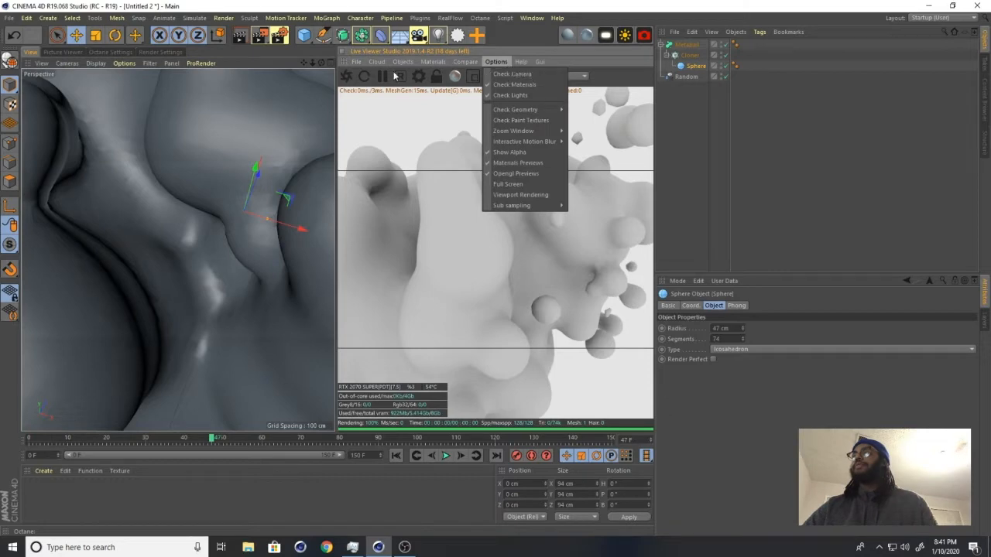
{"action": "left_click", "coordinate": [344, 75]}
{"action": "left_click", "coordinate": [344, 75]}
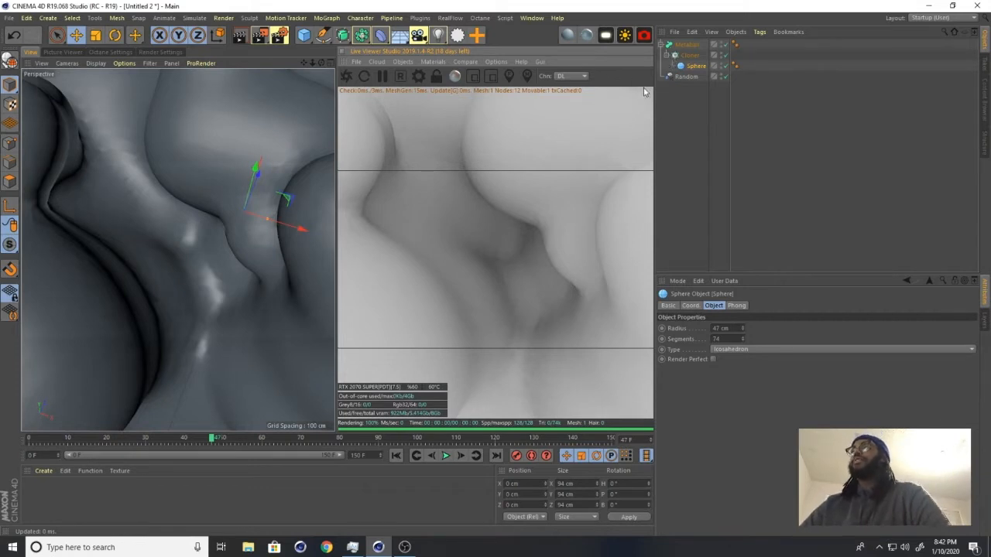
Add an Octane camera from the current view, place it below the Random effector, and save the project as iPad Wallpaper.c4d
{"action": "left_click", "coordinate": [644, 36]}
{"action": "left_click_drag", "start_coordinate": [705, 48], "coordinate": [685, 123]}
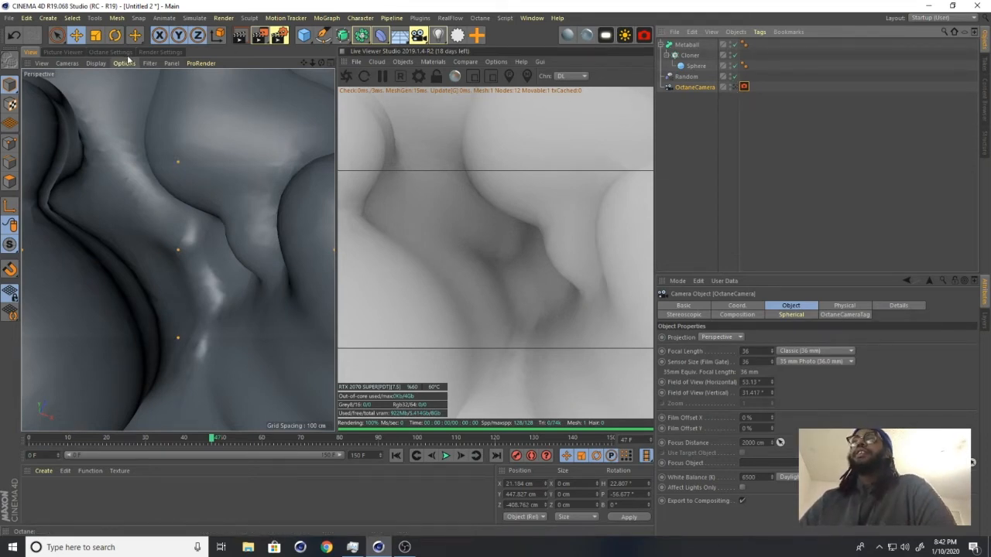
{"action": "left_click", "coordinate": [10, 18]}
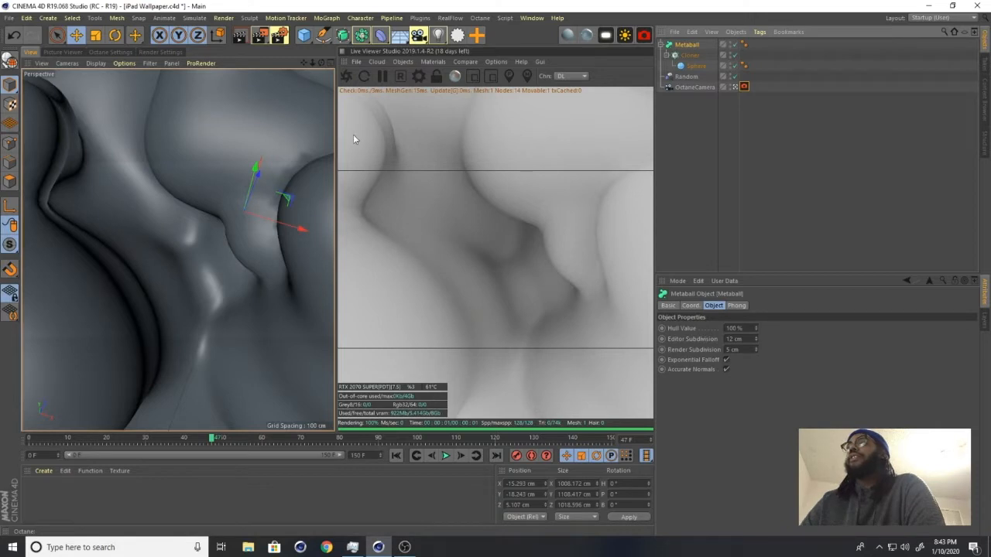
Set the Octane kernel to Pathtracing with 5000 max samples and a GI clamp of 1
{"action": "left_click", "coordinate": [100, 53]}
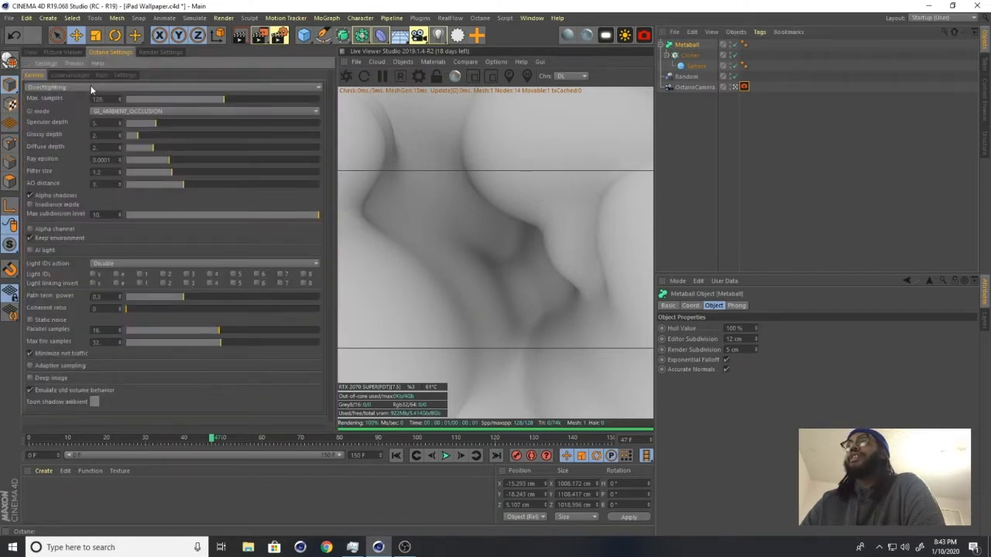
{"action": "left_click", "coordinate": [91, 88]}
{"action": "left_click", "coordinate": [81, 117]}
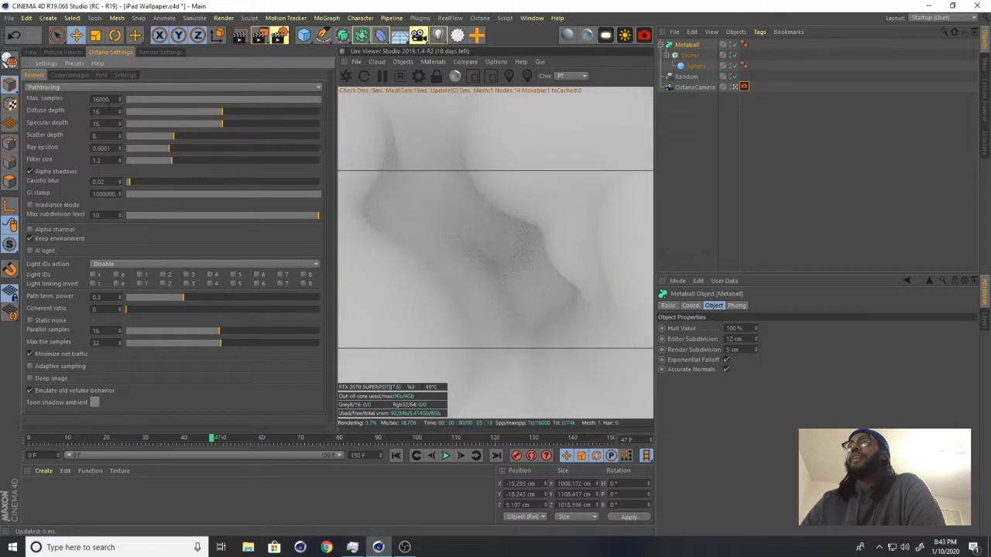
{"action": "left_click_drag", "start_coordinate": [111, 100], "coordinate": [48, 92]}
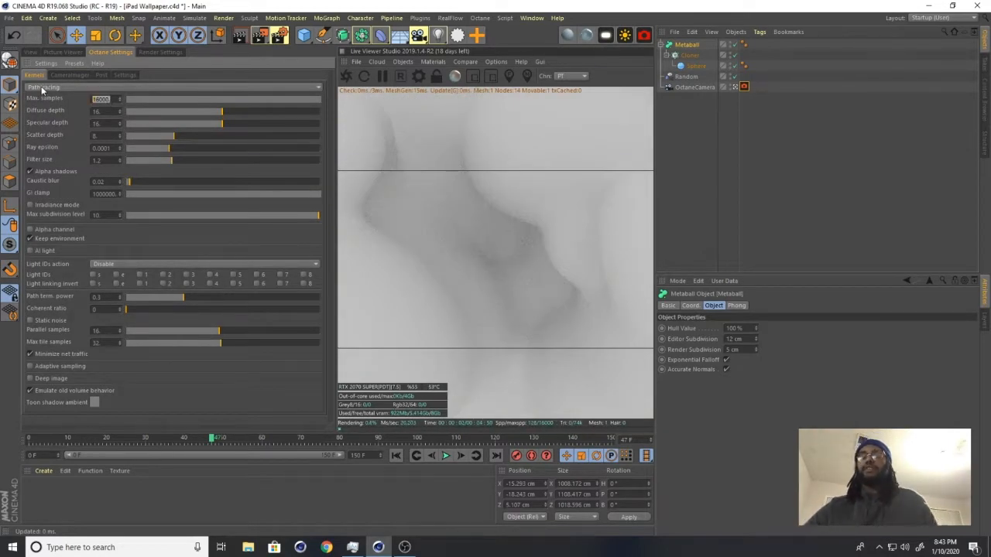
{"action": "type", "text": "5000"}
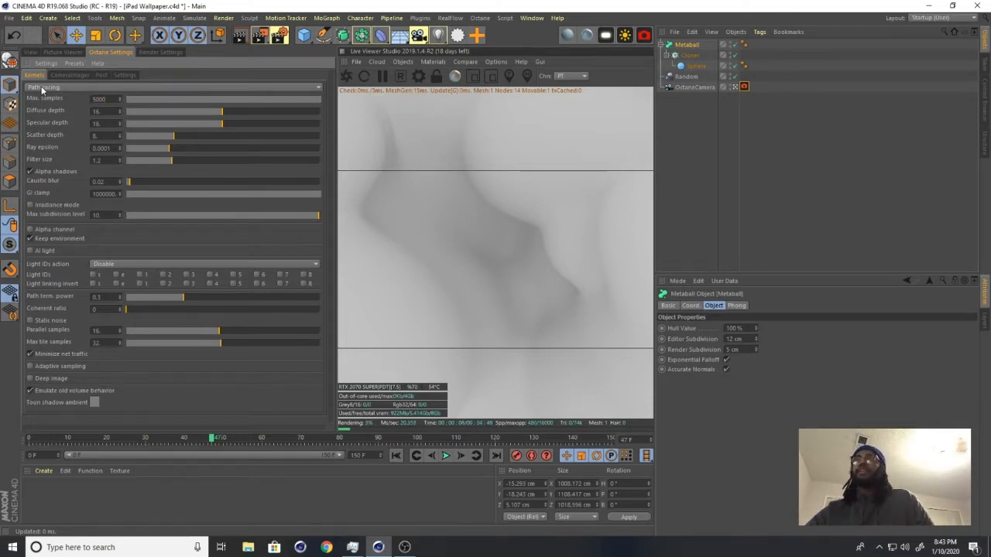
{"action": "key", "text": "Tab"}
{"action": "key", "text": "Tab"}
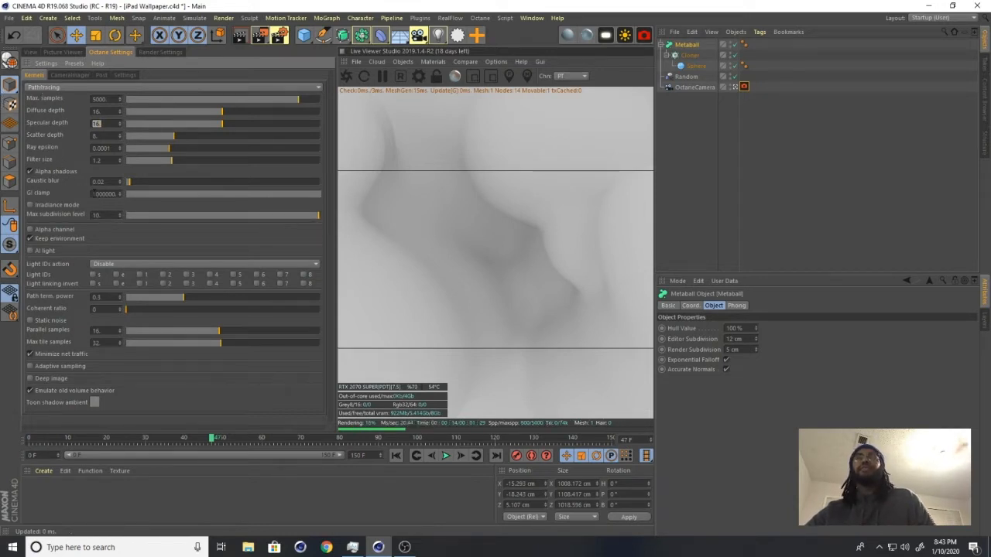
{"action": "left_click_drag", "start_coordinate": [95, 193], "coordinate": [232, 205]}
{"action": "type", "text": "1"}
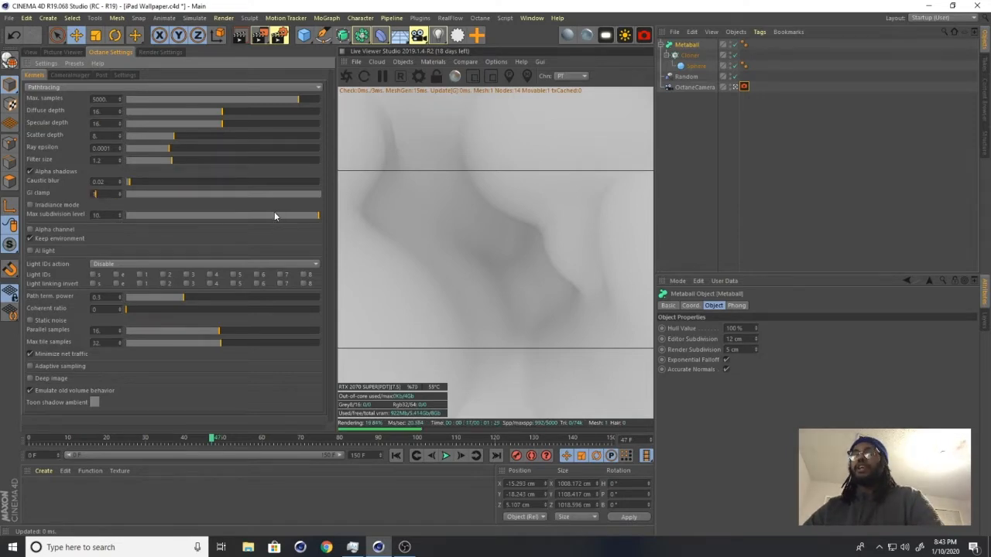
{"action": "key", "text": "Return"}
Set the renderer to Octane Renderer and the output size to the Square (4K) screen preset
{"action": "left_click", "coordinate": [157, 52]}
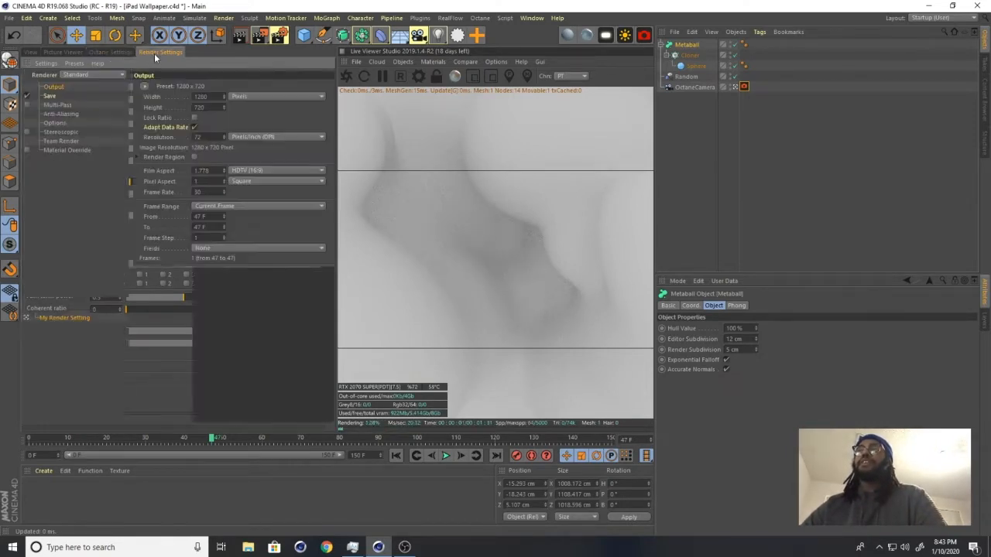
{"action": "left_click", "coordinate": [116, 74]}
{"action": "left_click", "coordinate": [106, 139]}
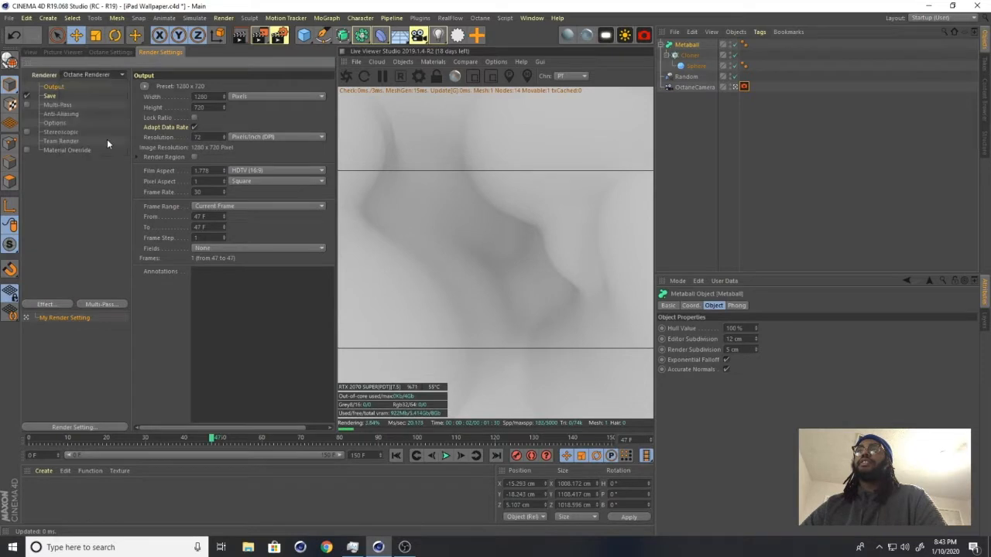
{"action": "left_click", "coordinate": [142, 85]}
{"action": "mouse_move", "coordinate": [155, 96]}
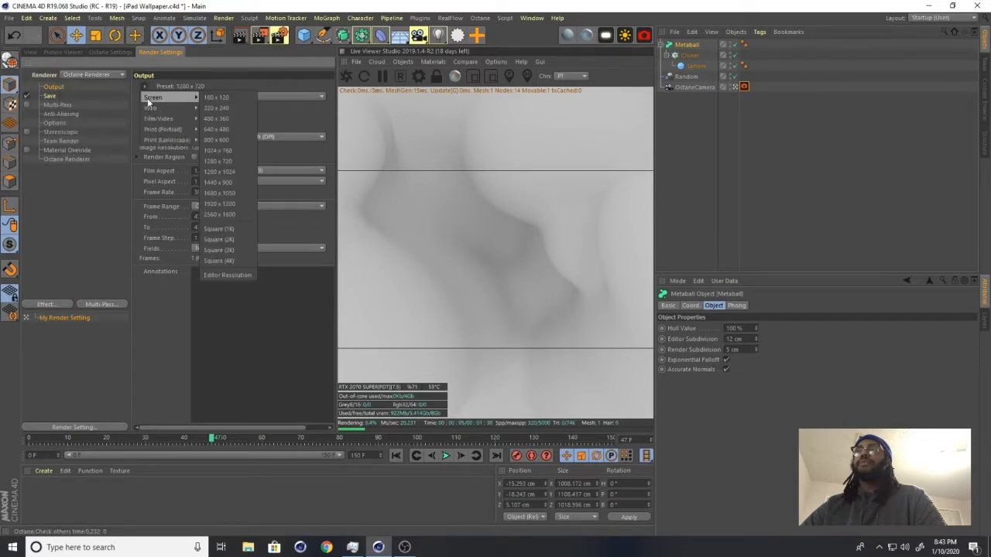
{"action": "left_click", "coordinate": [242, 265]}
{"action": "left_click", "coordinate": [31, 52]}
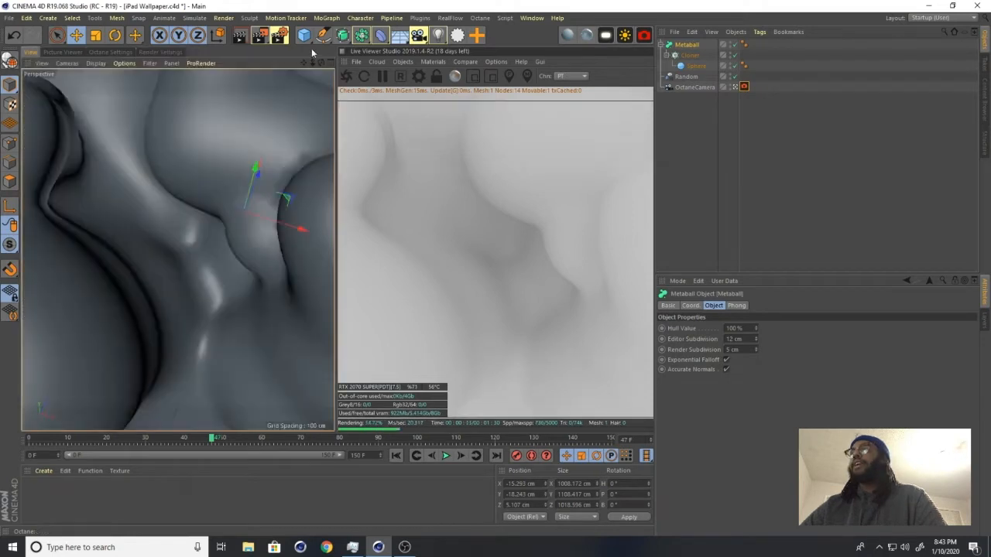
Add a sphere primitive enclosing the whole scene, with a radius of 4100 cm
{"action": "left_click", "coordinate": [304, 37]}
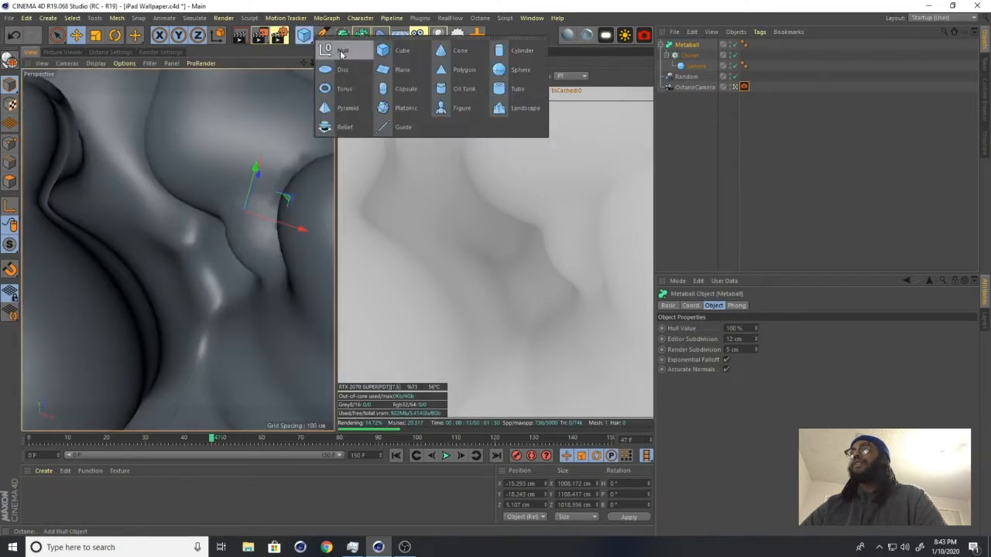
{"action": "left_click", "coordinate": [511, 71]}
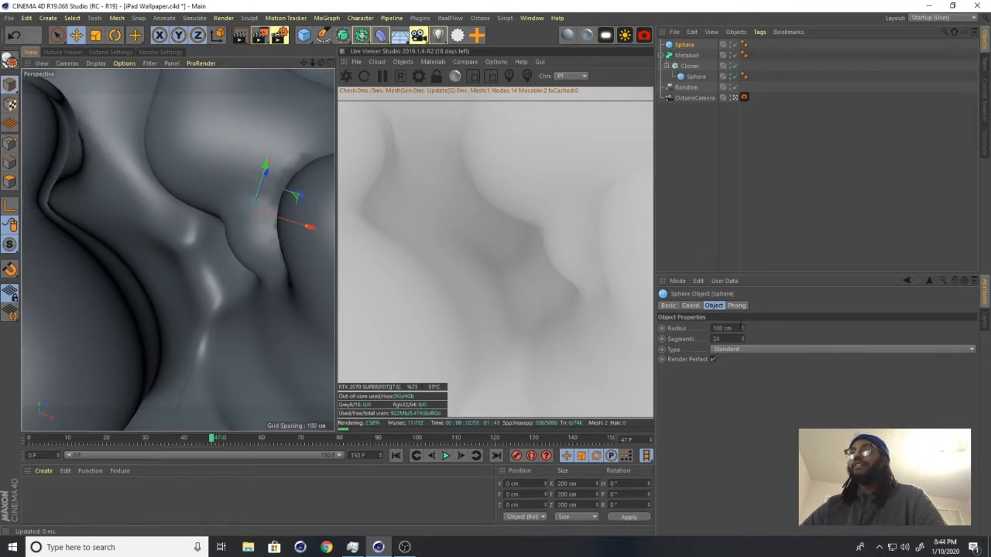
{"action": "left_click", "coordinate": [713, 329]}
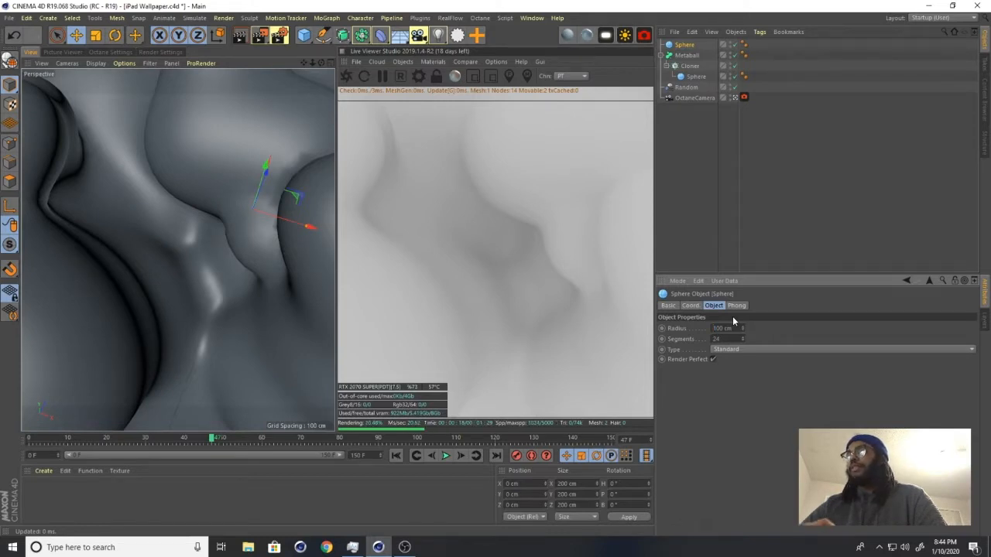
{"action": "type", "text": "4"}
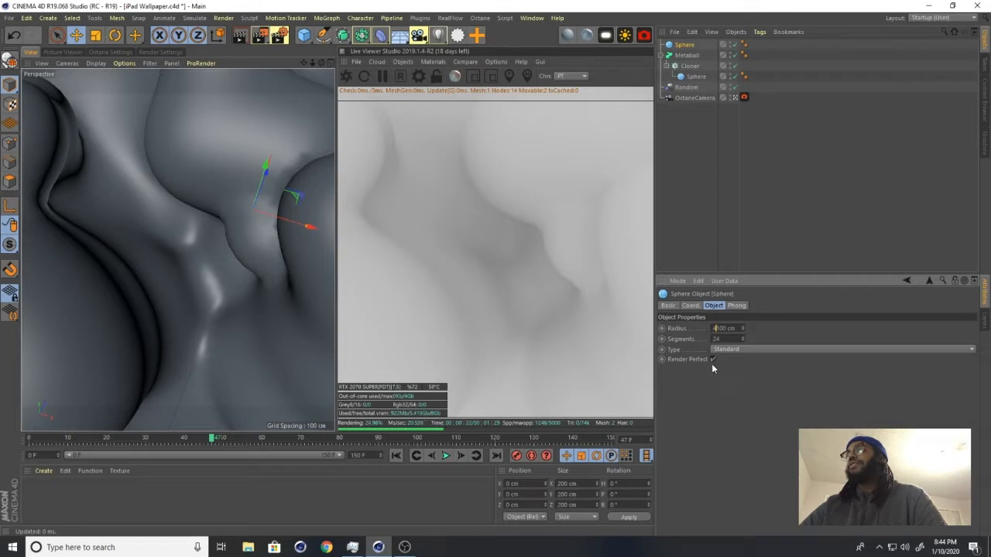
Change the enclosing sphere's type to Icosahedron and turn off Render Perfect
{"action": "left_click", "coordinate": [720, 349]}
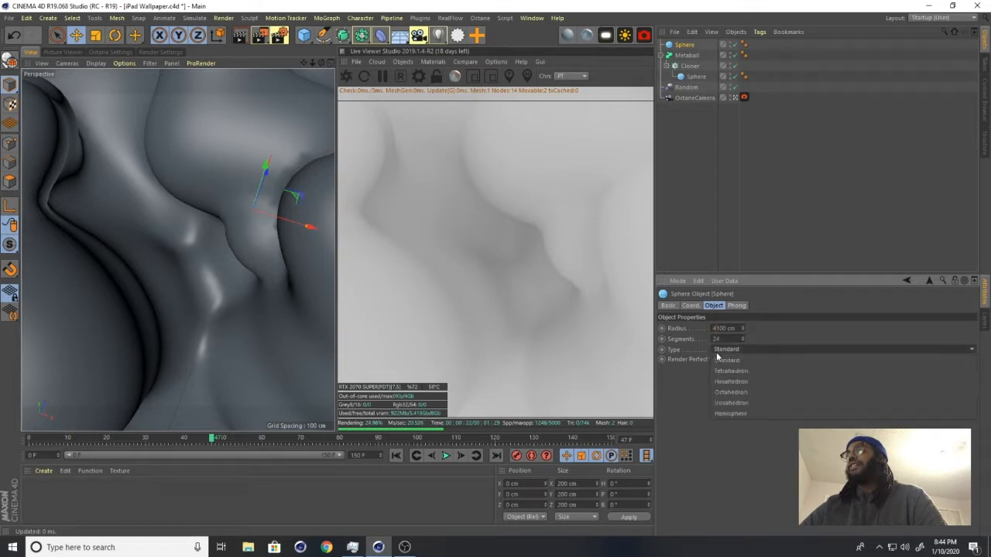
{"action": "left_click", "coordinate": [747, 404]}
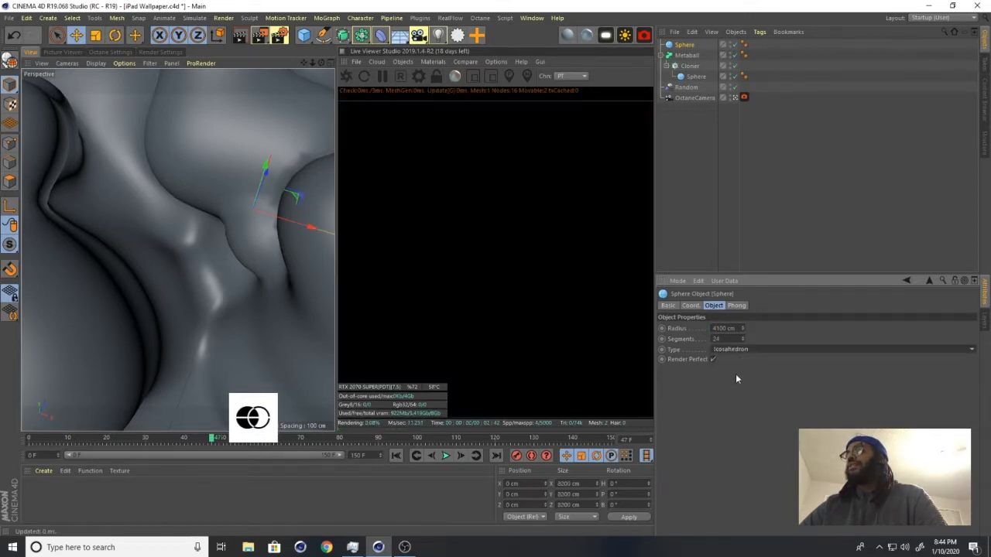
{"action": "double_click", "coordinate": [713, 340]}
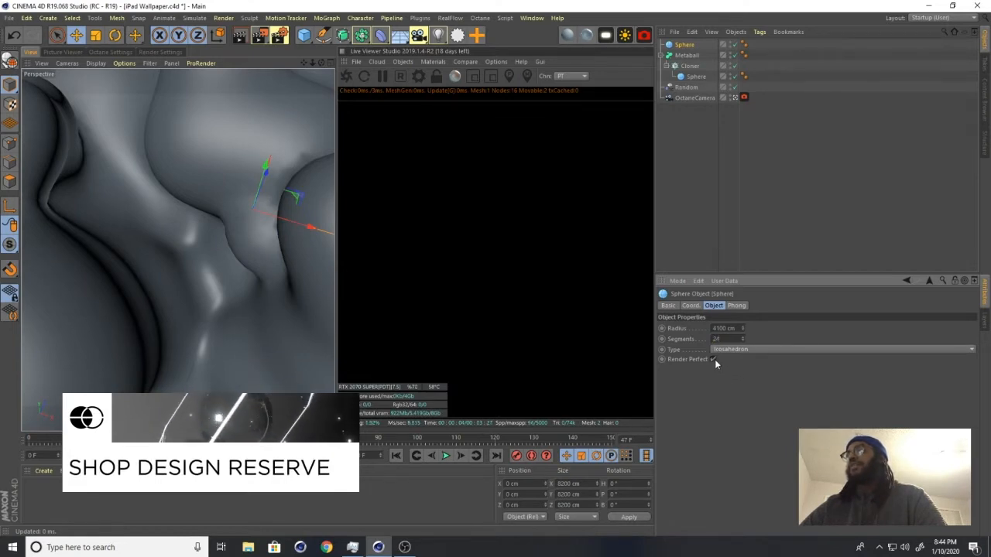
{"action": "left_click", "coordinate": [713, 359]}
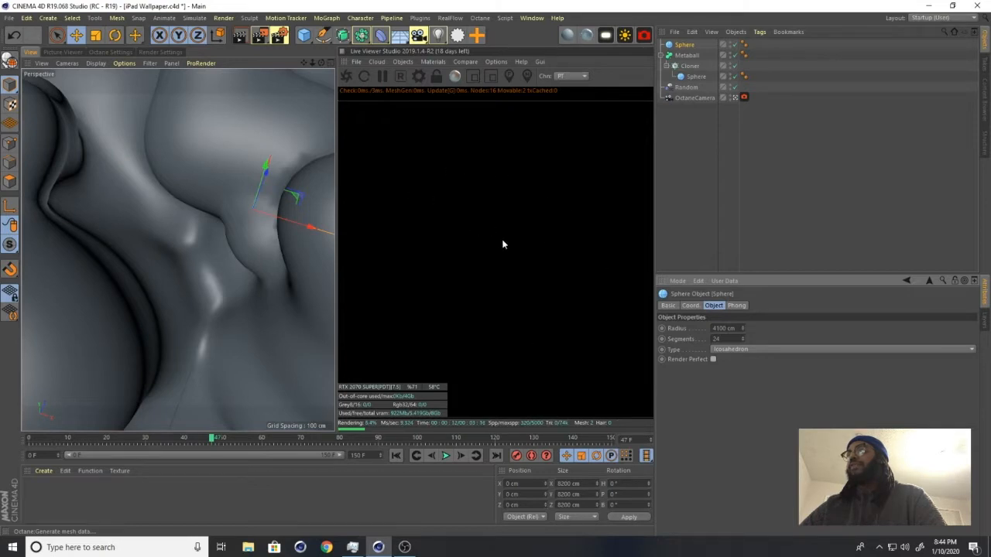
Add an Octane area light and position it at about Y 184 cm and Z -340 cm, in front of the metaball
{"action": "left_click", "coordinate": [605, 37]}
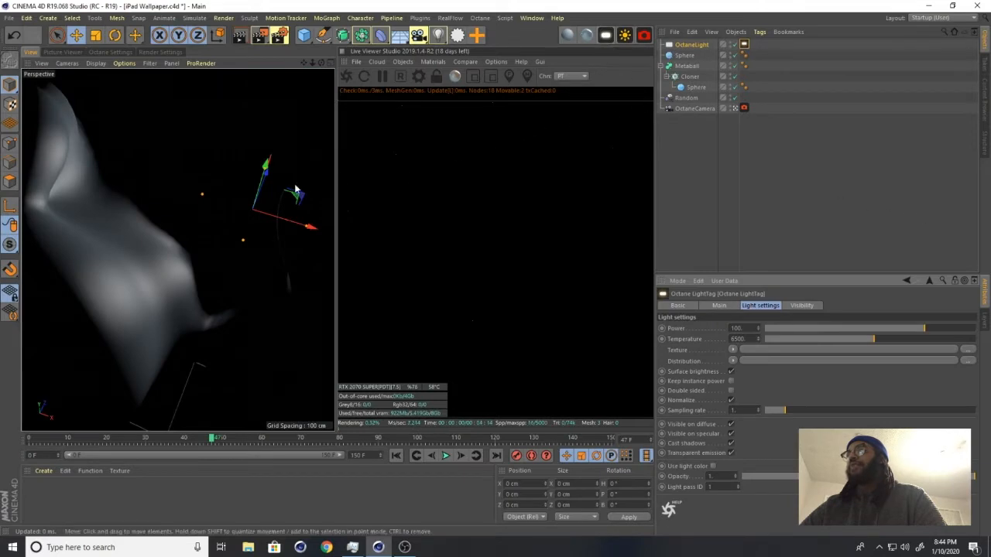
{"action": "left_click_drag", "start_coordinate": [265, 164], "coordinate": [78, 422]}
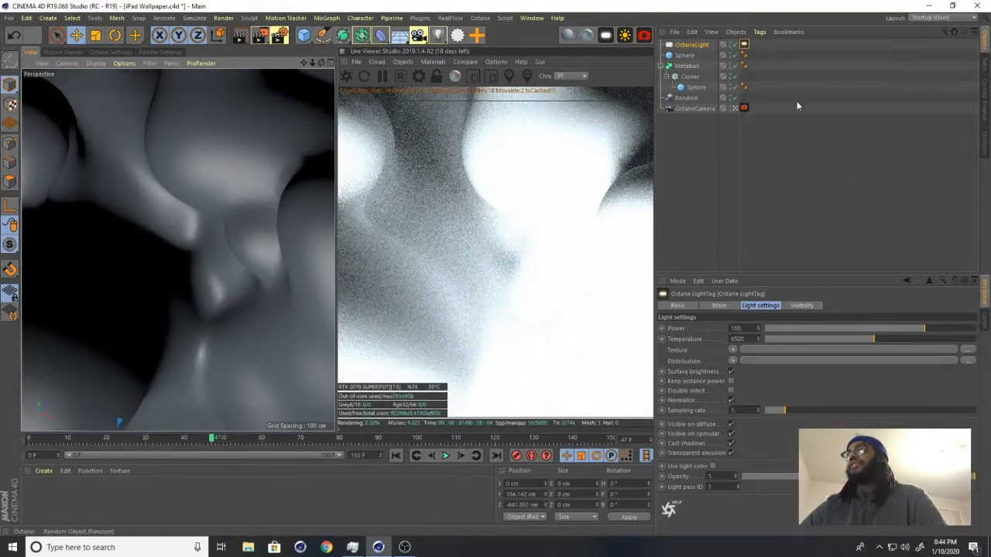
{"action": "left_click", "coordinate": [680, 46]}
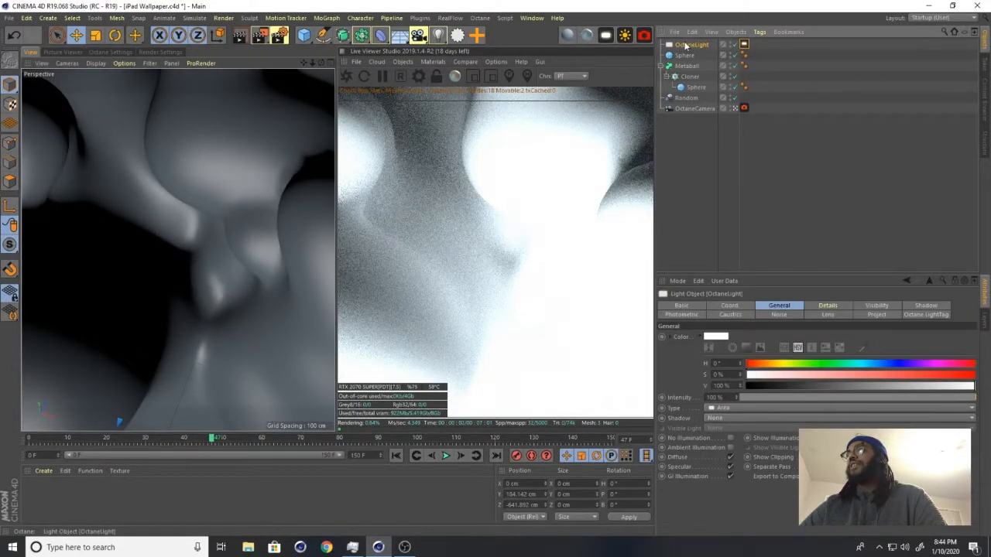
{"action": "left_click", "coordinate": [741, 306]}
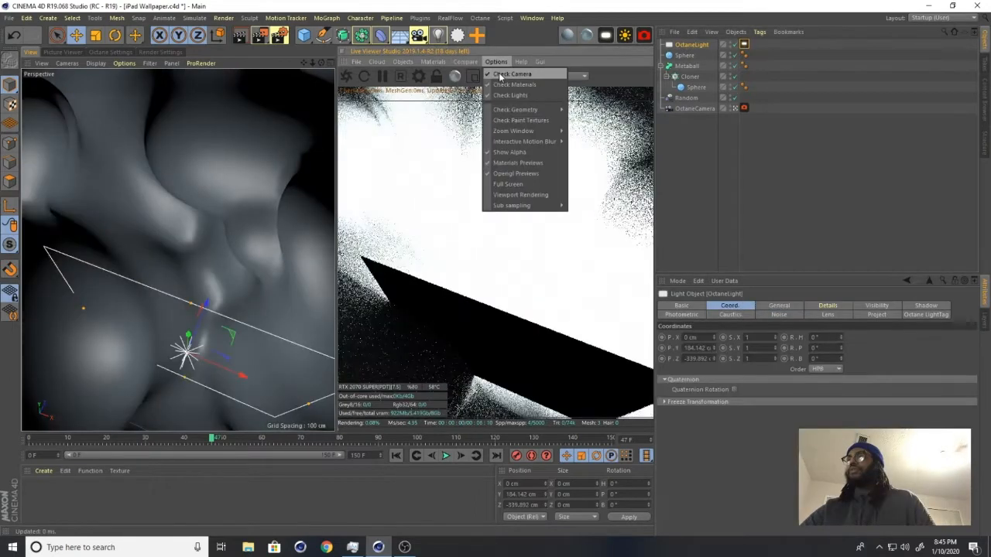
Turn off Check Camera in the Live Viewer options
{"action": "left_click", "coordinate": [499, 75]}
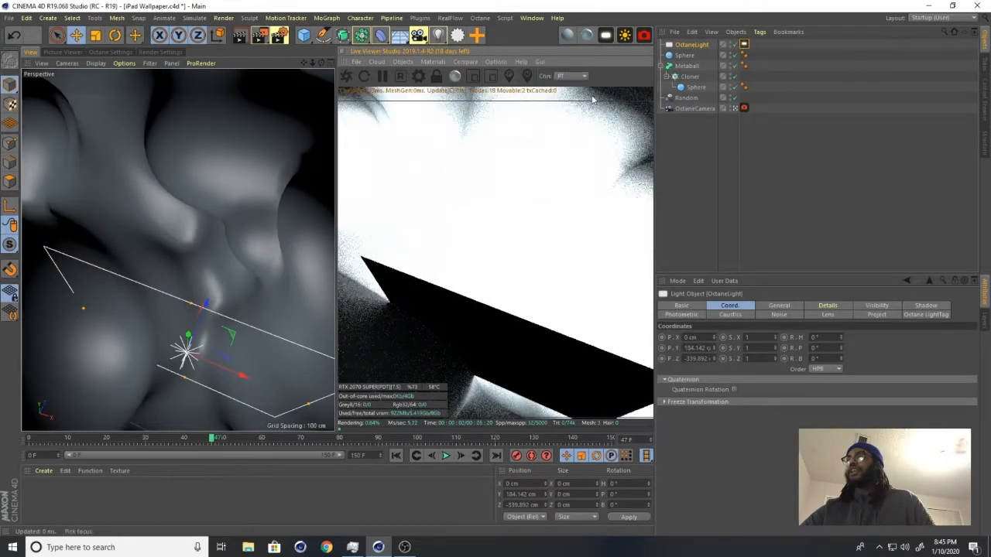
{"action": "left_click", "coordinate": [495, 63]}
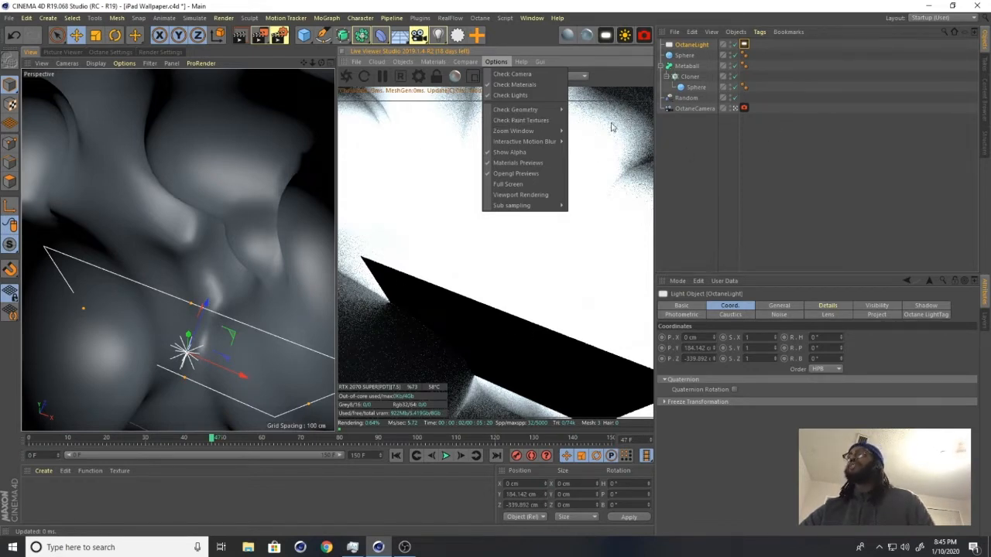
Leave the Octane camera view and move the area light to the metaball's upper side at about X -366, Y 336, Z -71 cm, heading -125°
{"action": "left_click", "coordinate": [734, 109]}
{"action": "left_click", "coordinate": [735, 109]}
{"action": "scroll", "coordinate": [210, 274], "scroll_direction": "down", "scroll_amount": 8}
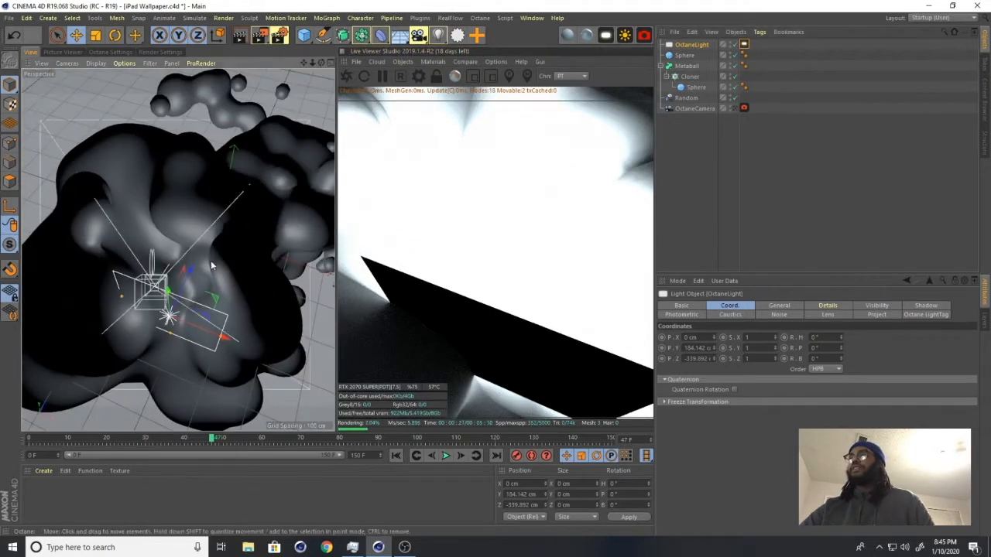
{"action": "left_click_drag", "start_coordinate": [242, 317], "coordinate": [175, 267]}
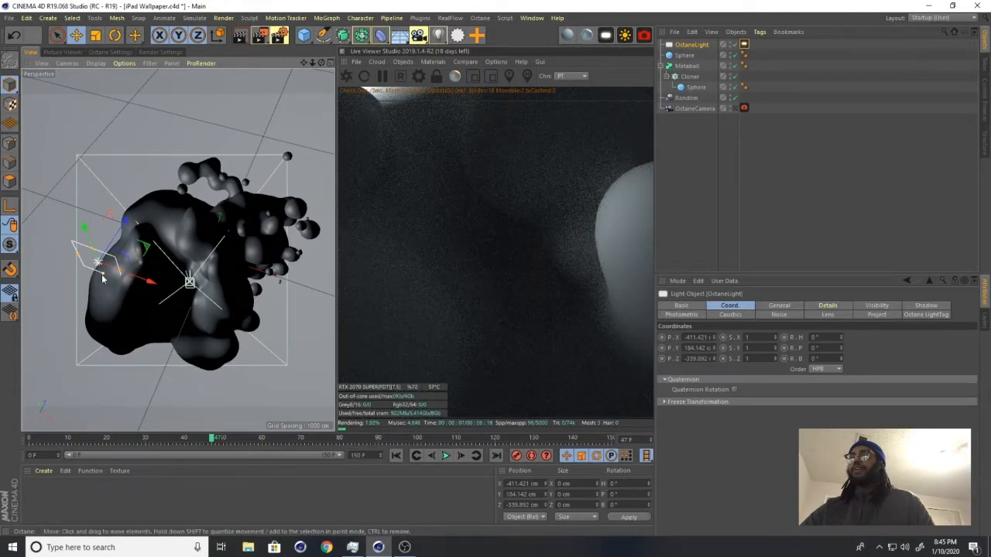
{"action": "left_click_drag", "start_coordinate": [124, 273], "coordinate": [162, 166]}
{"action": "left_click_drag", "start_coordinate": [841, 337], "coordinate": [841, 434]}
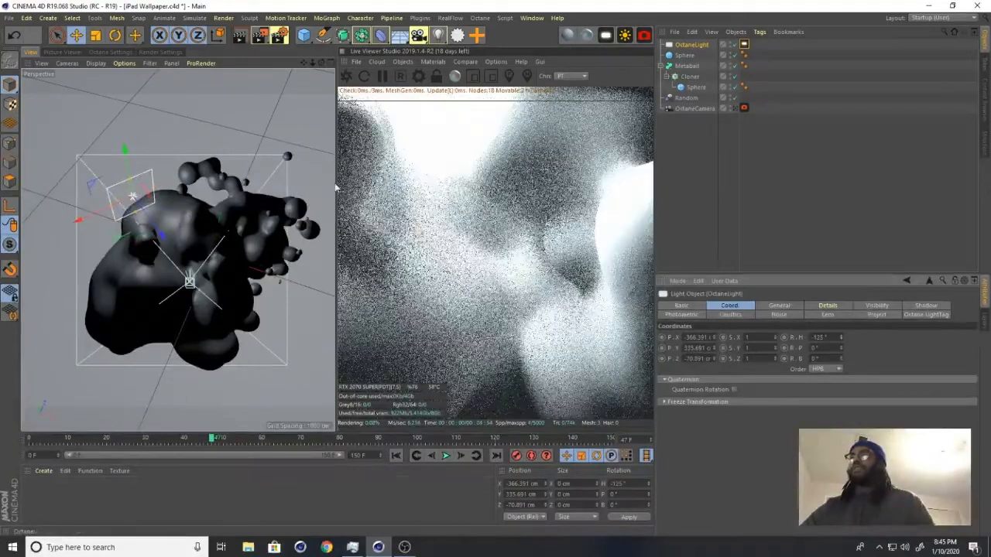
Reduce the area light's outer radius to 34 cm and shift it to about X -353 cm, Z -30 cm with heading -132°
{"action": "left_click", "coordinate": [799, 307]}
{"action": "left_click", "coordinate": [824, 307]}
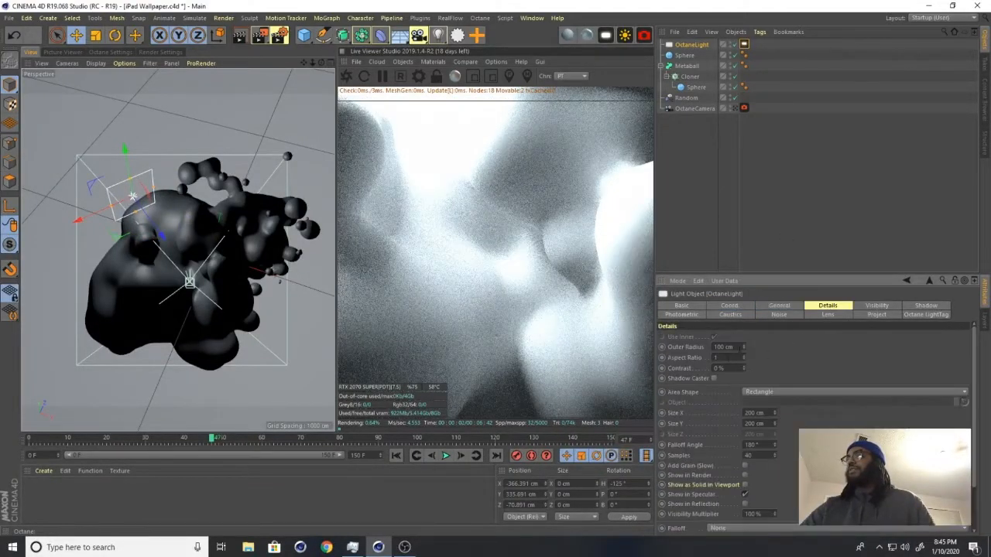
{"action": "left_click_drag", "start_coordinate": [743, 348], "coordinate": [744, 400]}
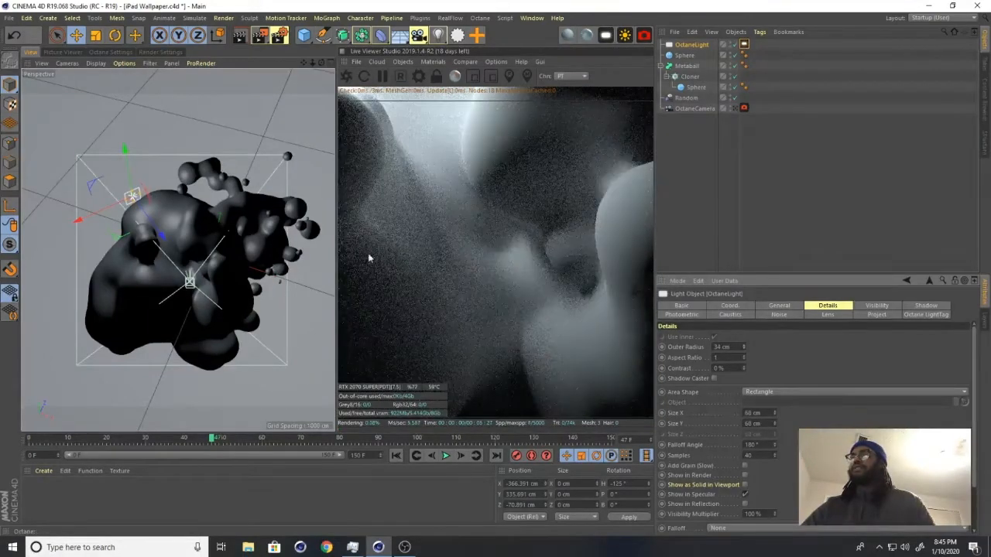
{"action": "left_click_drag", "start_coordinate": [108, 223], "coordinate": [163, 208]}
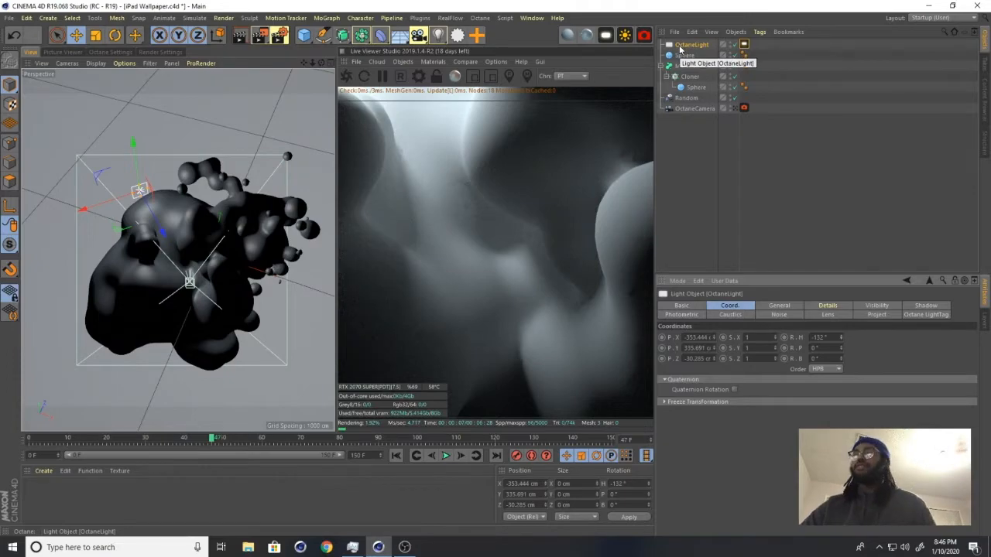
Duplicate the area light and place the copy at about X 231 cm, Y 0 cm, Z -556 cm with heading -302° and pitch 52°
{"action": "key", "text": "ctrl+c"}
{"action": "key", "text": "ctrl+v"}
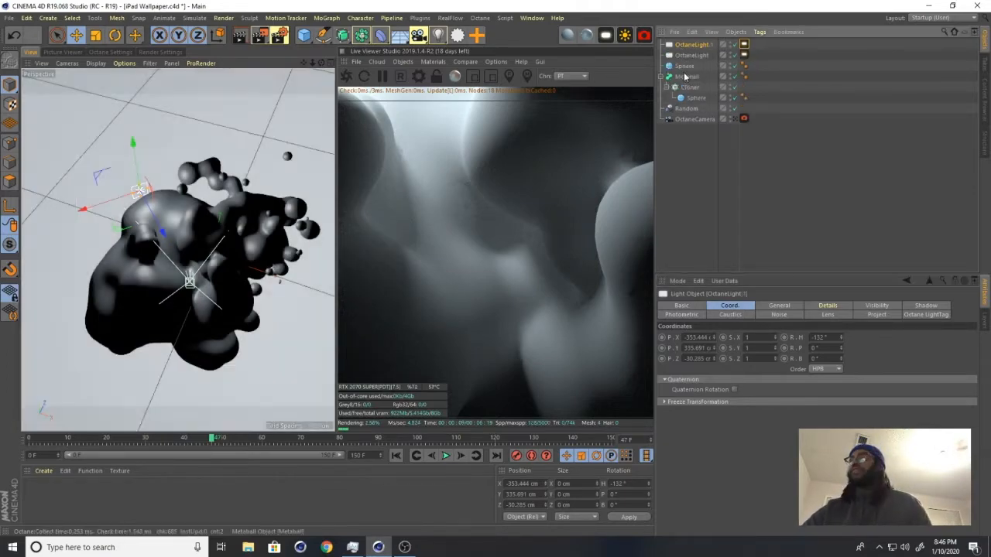
{"action": "left_click_drag", "start_coordinate": [162, 232], "coordinate": [259, 432]}
{"action": "left_click_drag", "start_coordinate": [841, 339], "coordinate": [841, 425]}
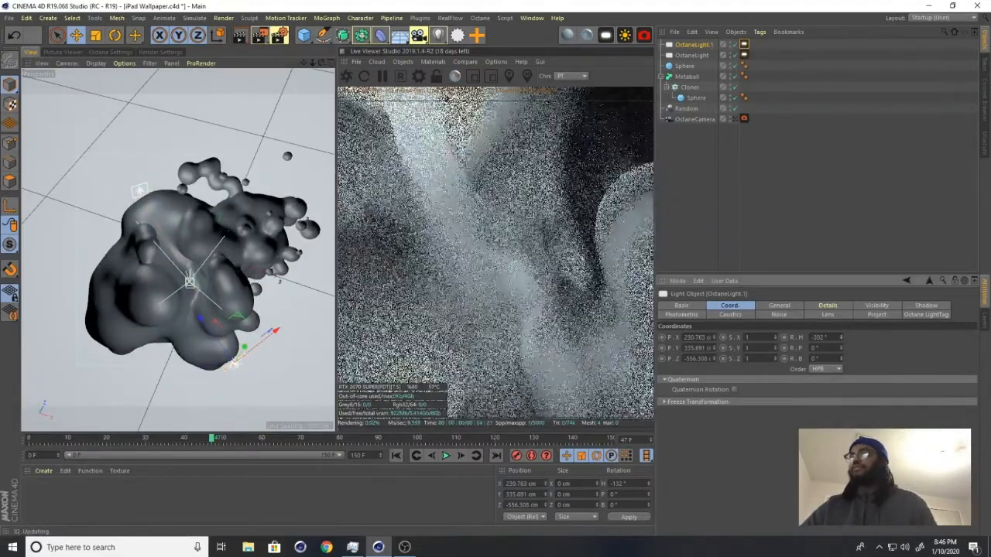
{"action": "left_click_drag", "start_coordinate": [714, 348], "coordinate": [713, 402]}
{"action": "left_click_drag", "start_coordinate": [193, 340], "coordinate": [203, 325], "text": "alt"}
{"action": "left_click_drag", "start_coordinate": [841, 348], "coordinate": [842, 316]}
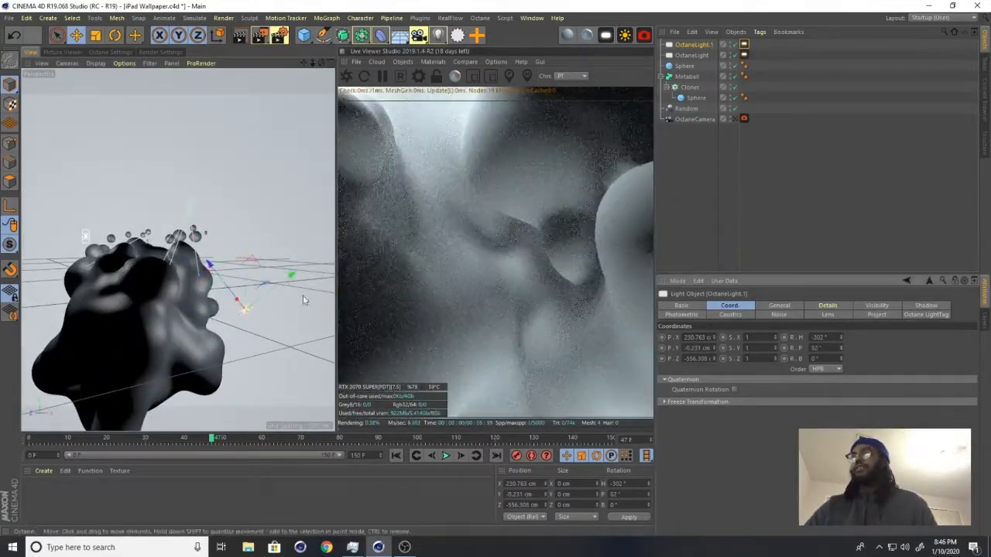
Move the duplicated light down and closer to the metaball, to about X 142 cm, Y -140 cm, Z -457 cm
{"action": "left_click_drag", "start_coordinate": [289, 273], "coordinate": [250, 305]}
{"action": "left_click_drag", "start_coordinate": [224, 271], "coordinate": [214, 321], "text": "alt"}
{"action": "scroll", "coordinate": [232, 333], "scroll_direction": "up", "scroll_amount": 5}
{"action": "left_click_drag", "start_coordinate": [263, 364], "coordinate": [320, 361]}
{"action": "scroll", "coordinate": [233, 309], "scroll_direction": "up", "scroll_amount": 4}
{"action": "left_click_drag", "start_coordinate": [216, 271], "coordinate": [167, 263], "text": "alt"}
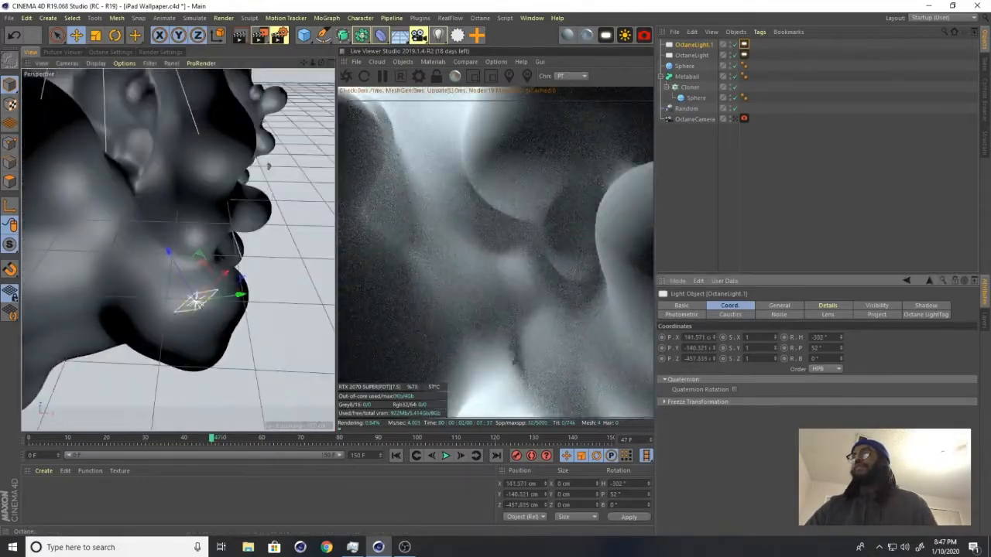
Turn the duplicated light to heading -289° and shift it to about X 247 cm, Z -426 cm beneath the form
{"action": "left_click_drag", "start_coordinate": [841, 338], "coordinate": [841, 364]}
{"action": "left_click_drag", "start_coordinate": [247, 290], "coordinate": [298, 283]}
{"action": "left_click_drag", "start_coordinate": [76, 319], "coordinate": [166, 387], "text": "alt"}
{"action": "left_click_drag", "start_coordinate": [841, 338], "coordinate": [841, 302]}
{"action": "left_click_drag", "start_coordinate": [203, 298], "coordinate": [194, 305]}
{"action": "left_click_drag", "start_coordinate": [173, 313], "coordinate": [44, 174], "text": "alt"}
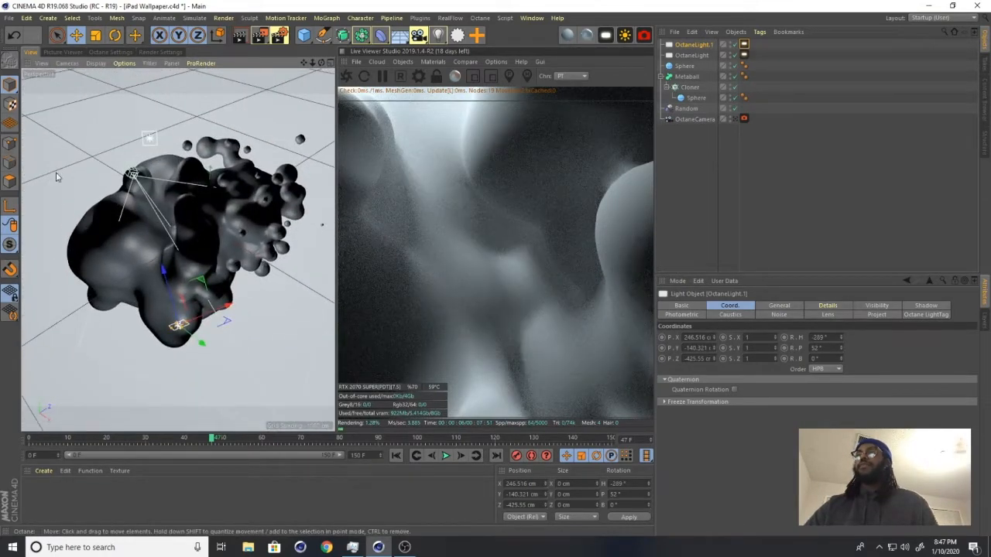
Add a third Octane area light with an outer radius of 35 cm, raise it above the metaball and change its pitch
{"action": "left_click", "coordinate": [605, 35]}
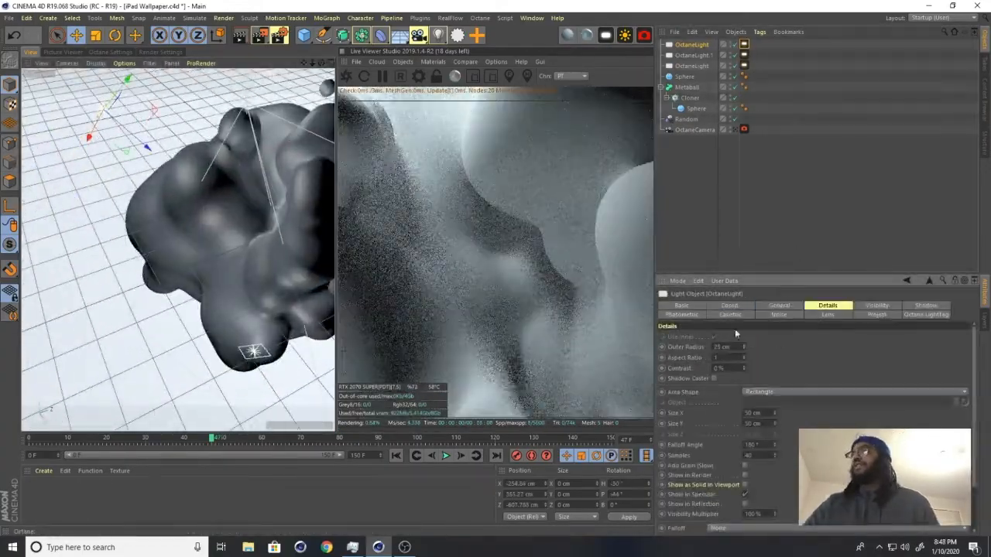
{"action": "left_click_drag", "start_coordinate": [744, 346], "coordinate": [756, 349]}
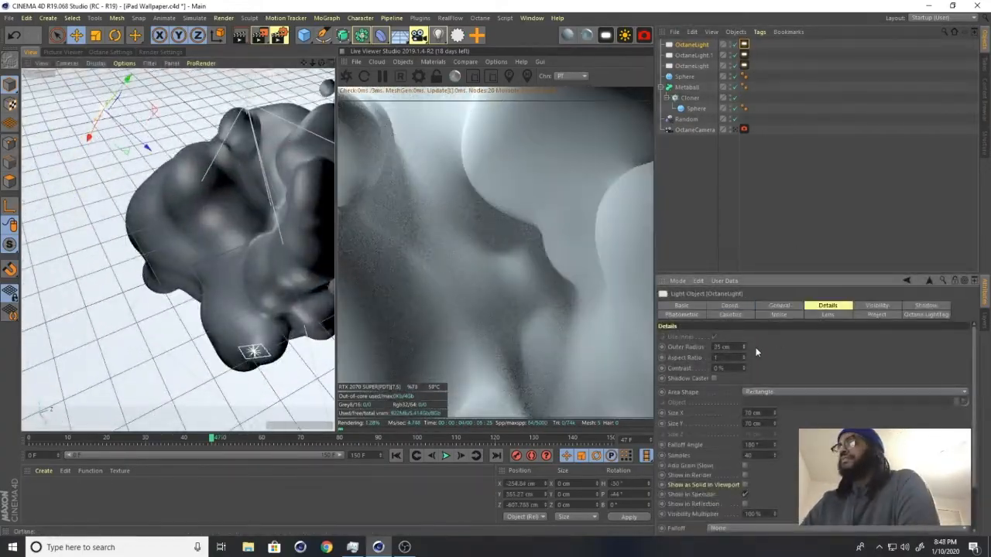
{"action": "left_click_drag", "start_coordinate": [182, 224], "coordinate": [225, 240], "text": "alt"}
{"action": "left_click", "coordinate": [730, 305]}
{"action": "left_click_drag", "start_coordinate": [842, 348], "coordinate": [797, 387]}
{"action": "left_click_drag", "start_coordinate": [154, 185], "coordinate": [209, 240], "text": "alt"}
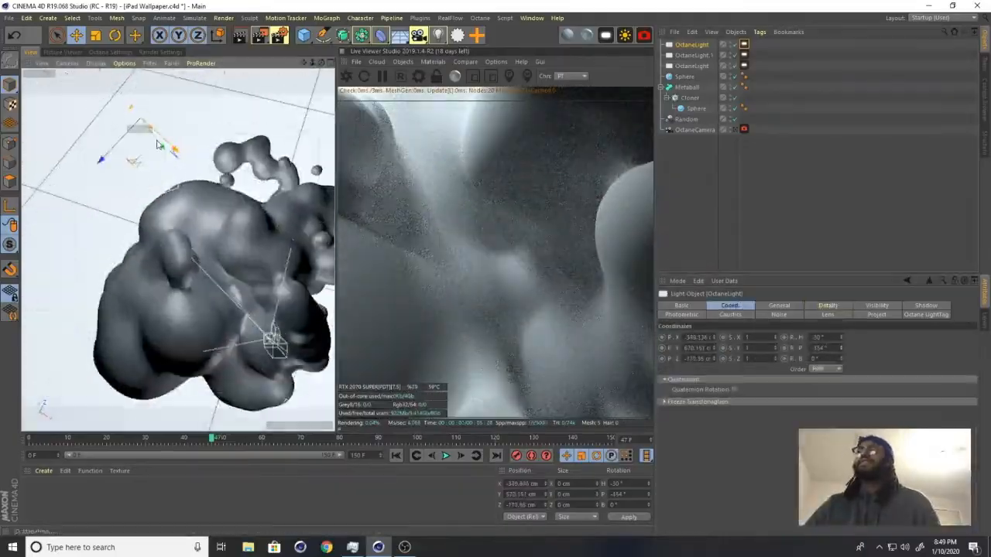
Reposition the third light in front of the metaball at about X -36 cm, Y 251 cm, Z -703 cm, heading -163° and pitch -127°
{"action": "left_click_drag", "start_coordinate": [147, 147], "coordinate": [193, 171]}
{"action": "left_click_drag", "start_coordinate": [841, 348], "coordinate": [841, 327]}
{"action": "left_click_drag", "start_coordinate": [174, 147], "coordinate": [167, 259]}
{"action": "left_click_drag", "start_coordinate": [166, 259], "coordinate": [177, 298], "text": "alt"}
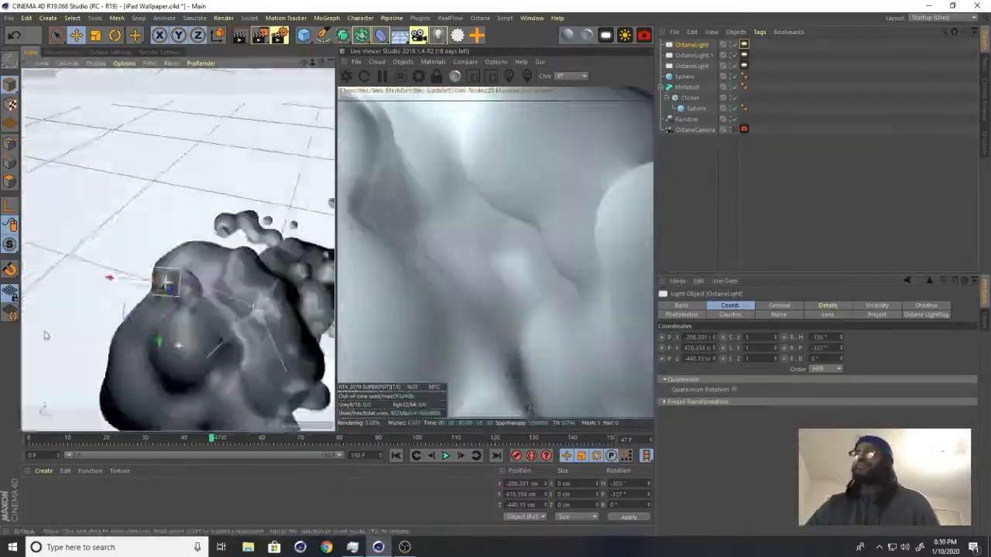
{"action": "left_click_drag", "start_coordinate": [841, 337], "coordinate": [841, 441]}
{"action": "left_click_drag", "start_coordinate": [154, 255], "coordinate": [201, 310], "text": "alt"}
{"action": "left_click_drag", "start_coordinate": [186, 201], "coordinate": [164, 241]}
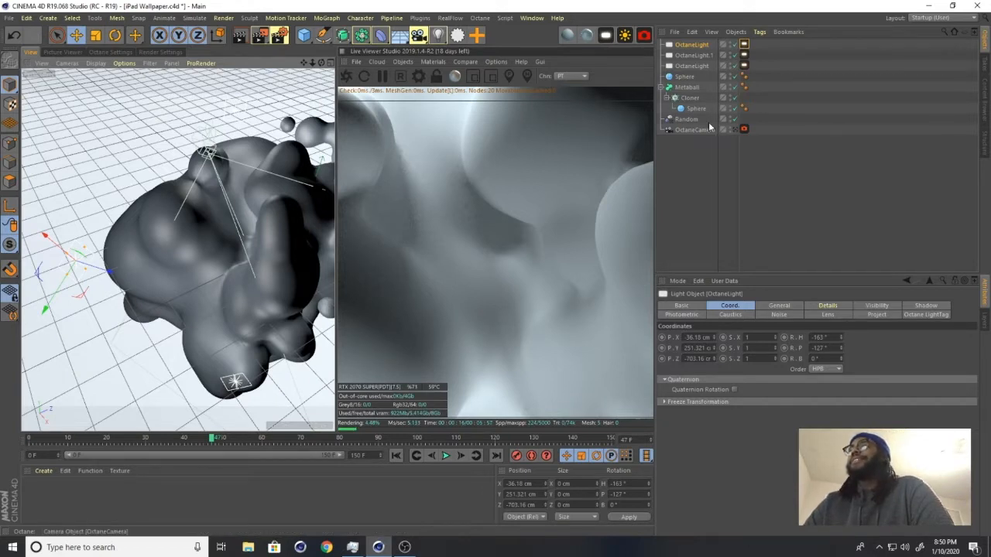
Set the metaball's editor subdivision to 5 cm
{"action": "left_click", "coordinate": [686, 88]}
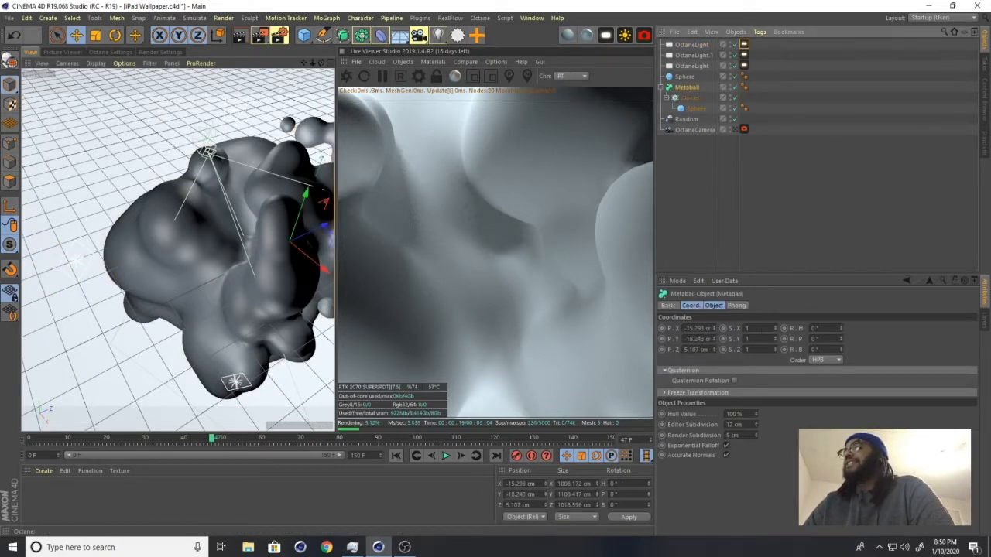
{"action": "left_click", "coordinate": [756, 427]}
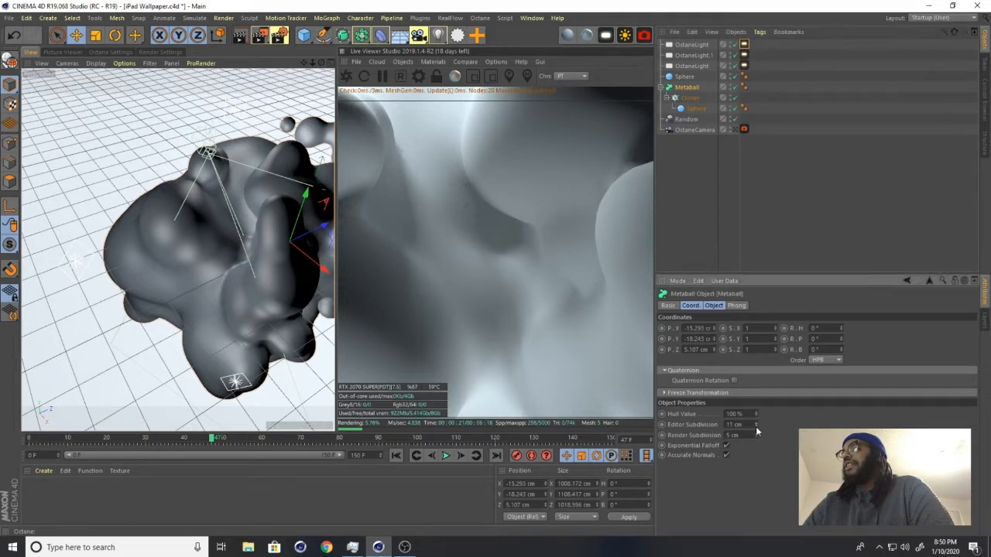
{"action": "left_click", "coordinate": [756, 430]}
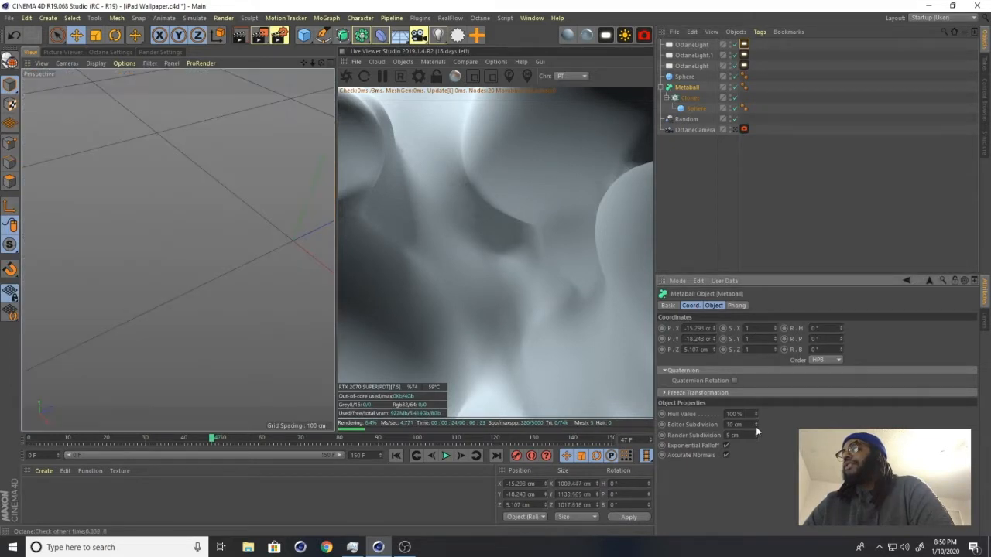
{"action": "double_click", "coordinate": [736, 427]}
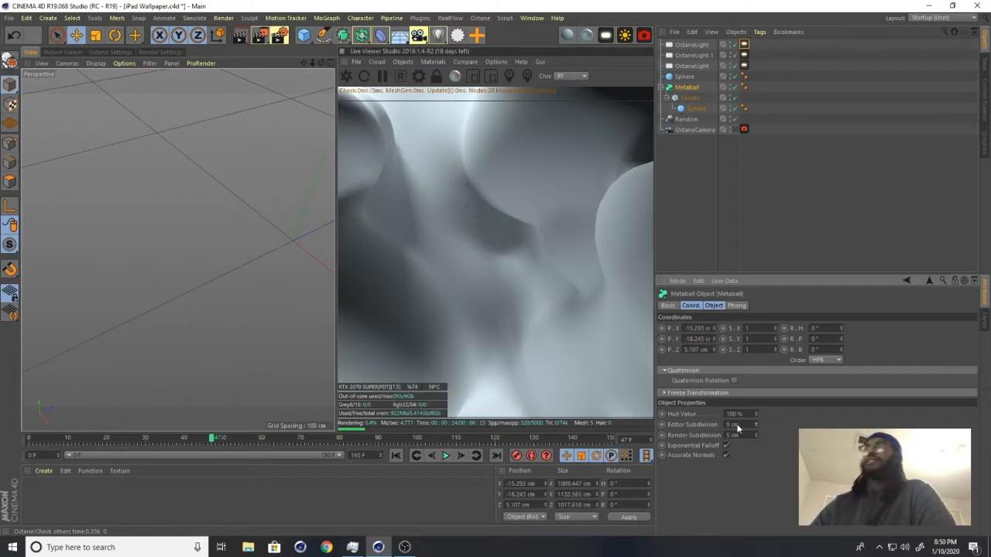
{"action": "type", "text": "7"}
{"action": "key", "text": "Return"}
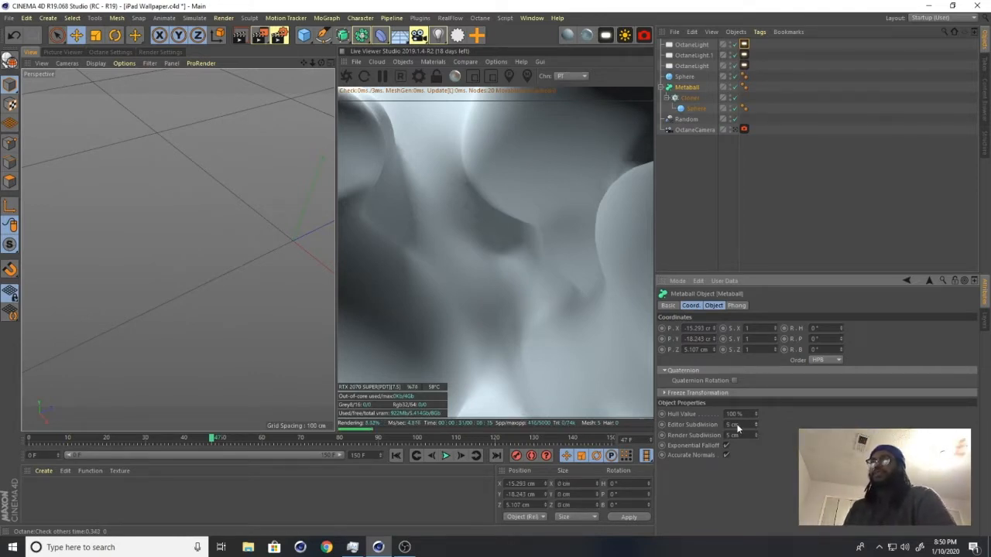
{"action": "scroll", "coordinate": [738, 426], "scroll_direction": "down", "scroll_amount": 1}
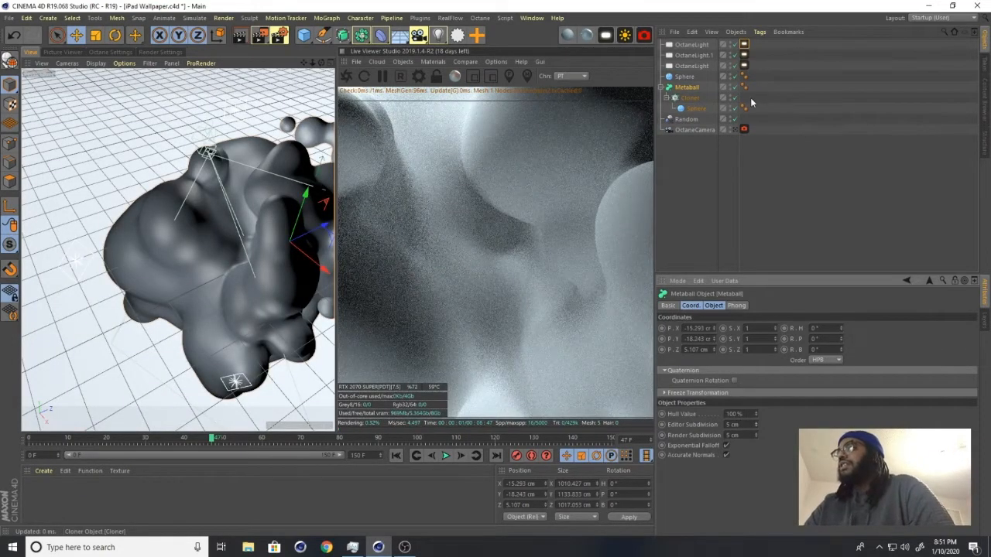
Look through the Octane camera again, then create an Octane glossy material and apply it to the metaball
{"action": "left_click", "coordinate": [734, 130]}
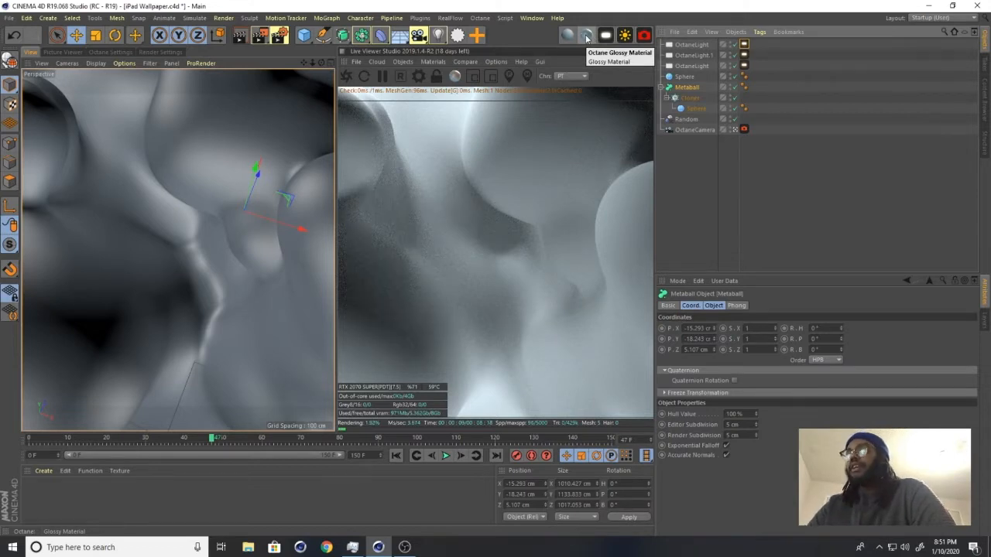
{"action": "left_click", "coordinate": [587, 38]}
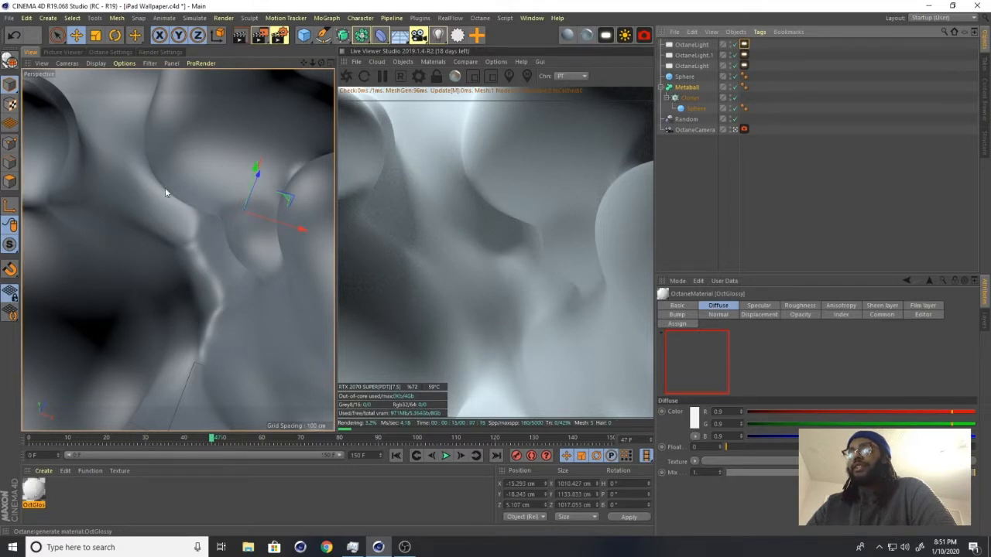
{"action": "left_click_drag", "start_coordinate": [33, 490], "coordinate": [129, 265]}
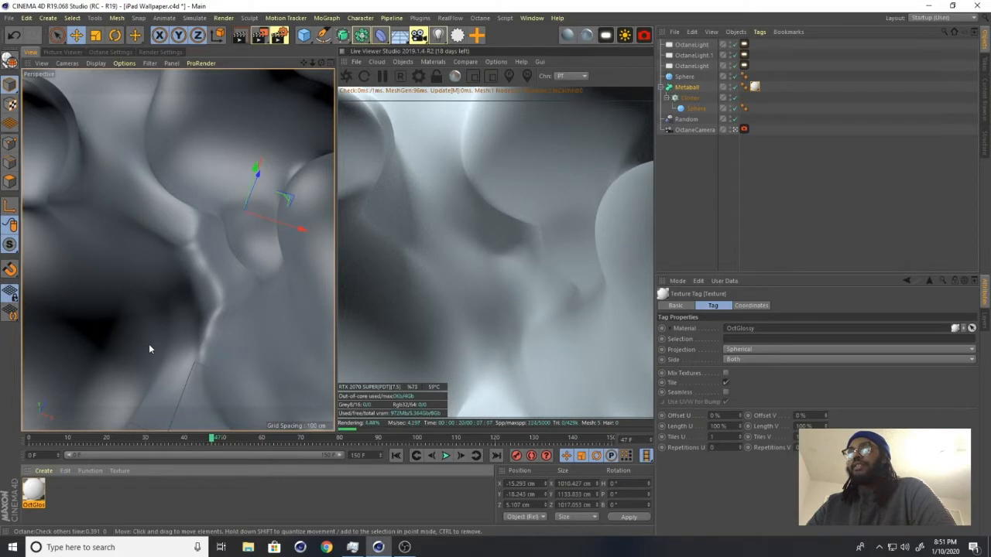
Set the glossy material's index to 2.47
{"action": "double_click", "coordinate": [34, 489]}
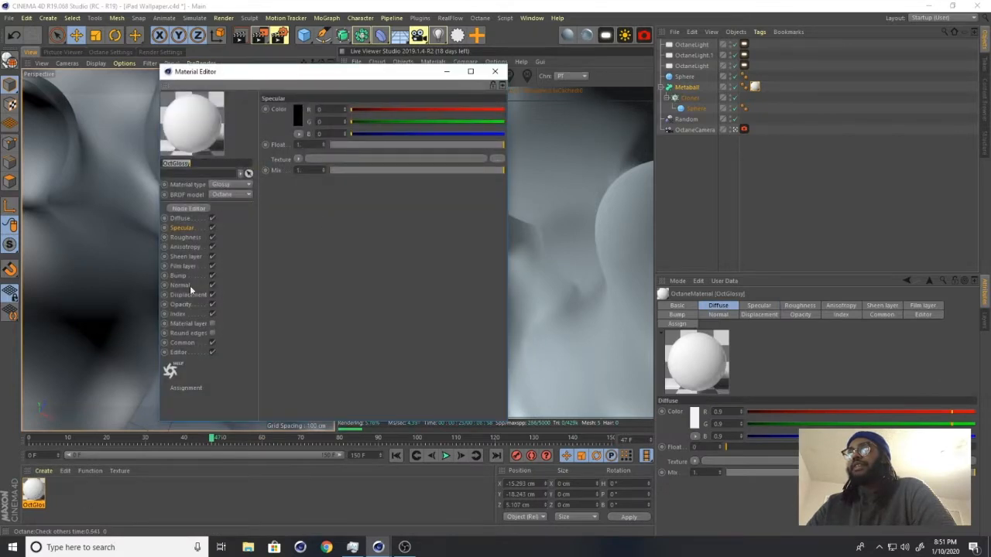
{"action": "left_click", "coordinate": [186, 315]}
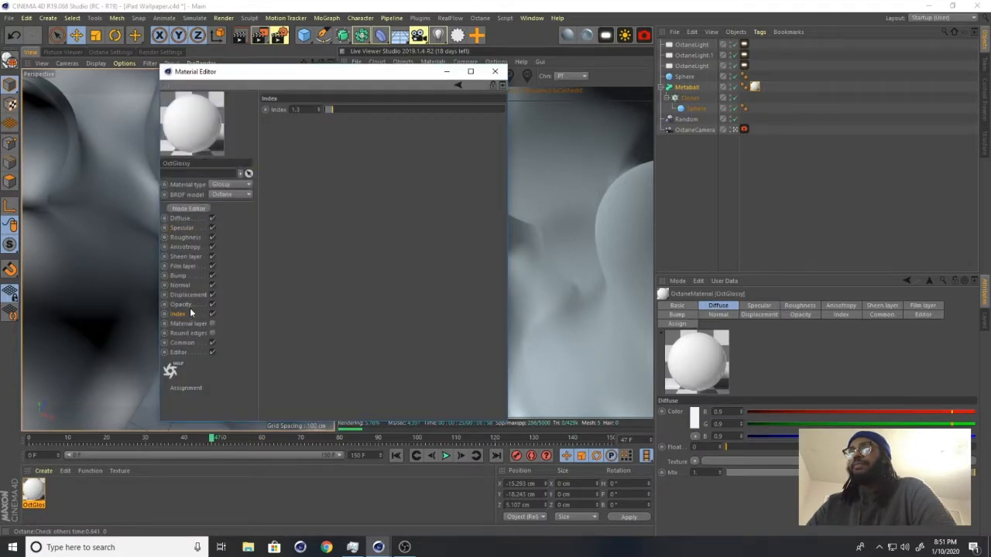
{"action": "left_click", "coordinate": [296, 109]}
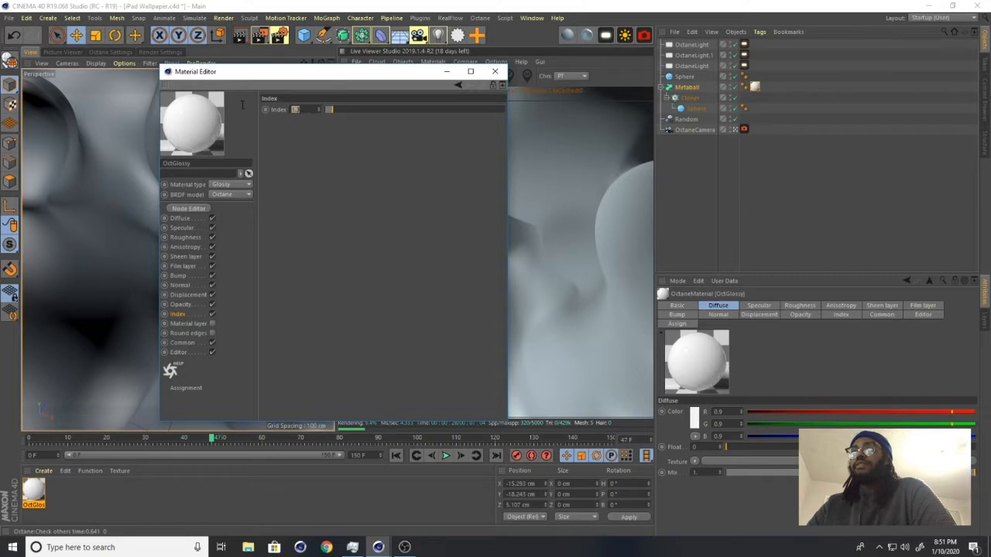
{"action": "type", "text": "2.4"}
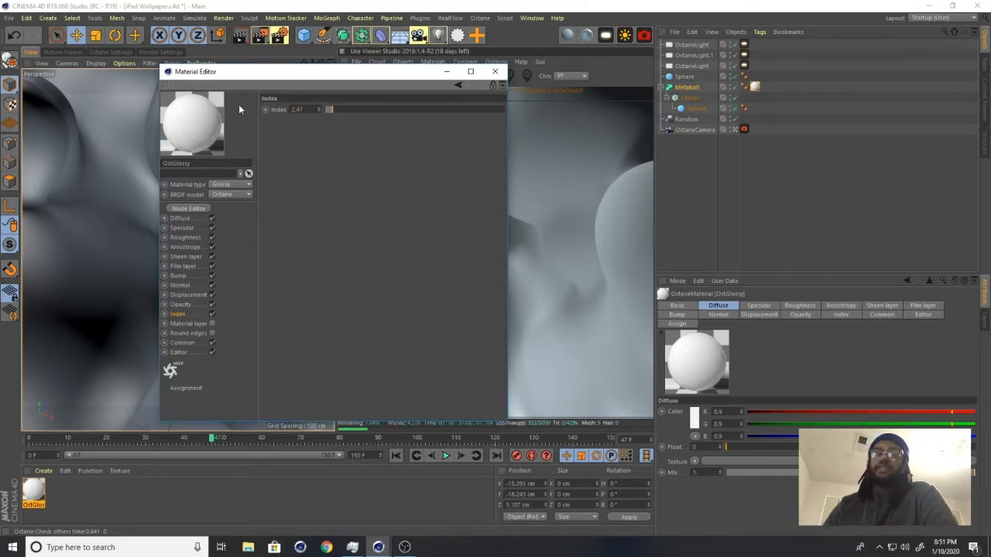
{"action": "type", "text": "7"}
{"action": "key", "text": "Return"}
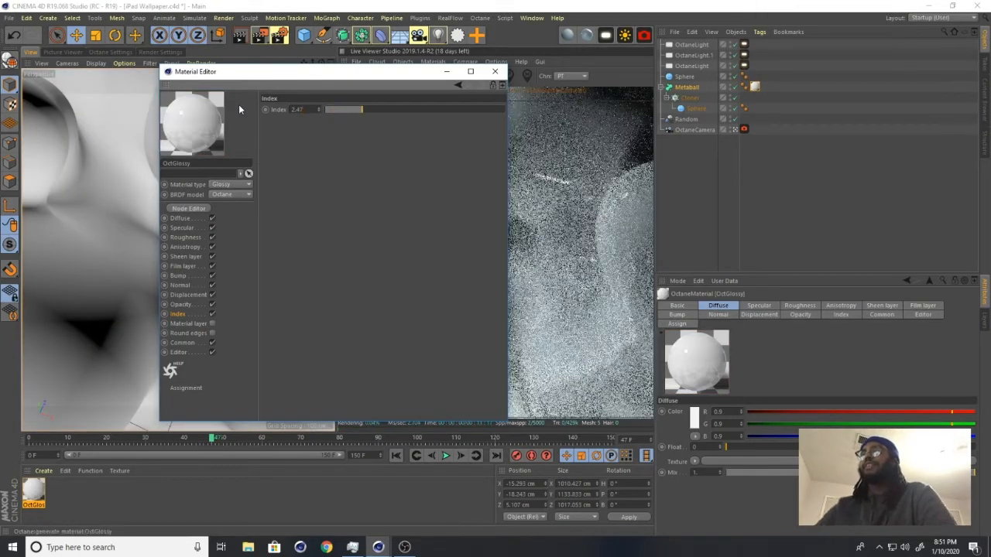
Move the material editor clear of the live render and set the material's roughness float to 0.11
{"action": "left_click_drag", "start_coordinate": [328, 79], "coordinate": [177, 75]}
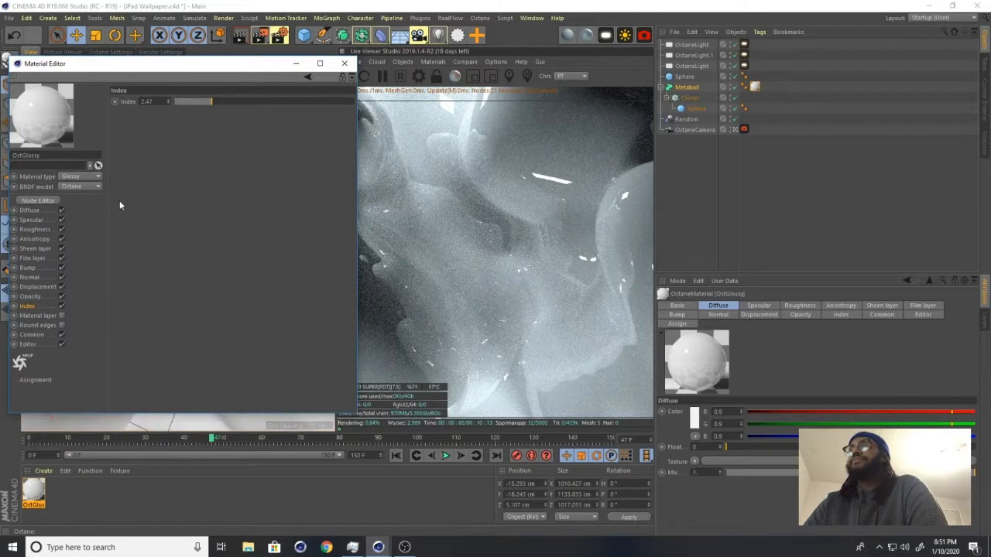
{"action": "left_click", "coordinate": [31, 229]}
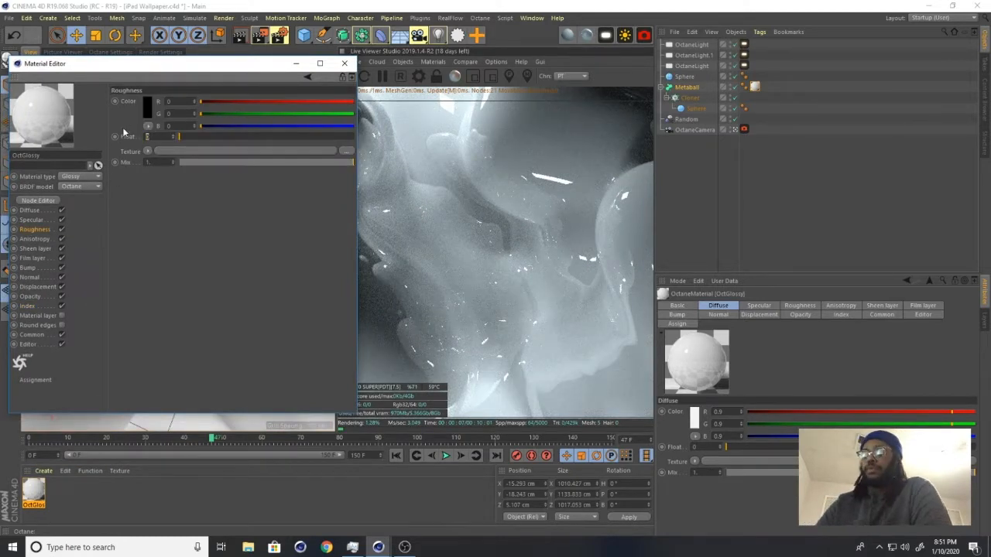
{"action": "type", "text": "0.11"}
{"action": "key", "text": "Return"}
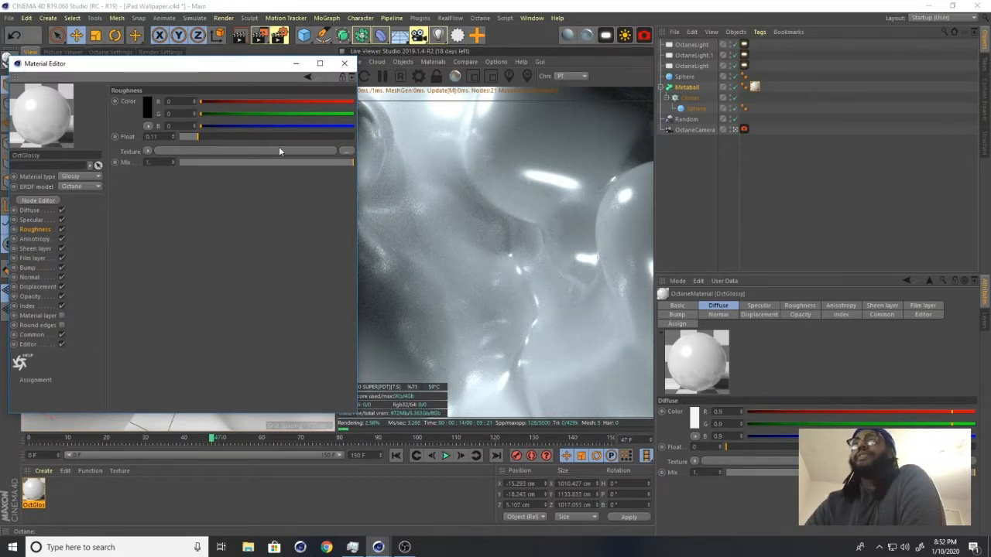
Set the glossy material's diffuse color to near-black with a brightness value of 3%
{"action": "left_click", "coordinate": [41, 209]}
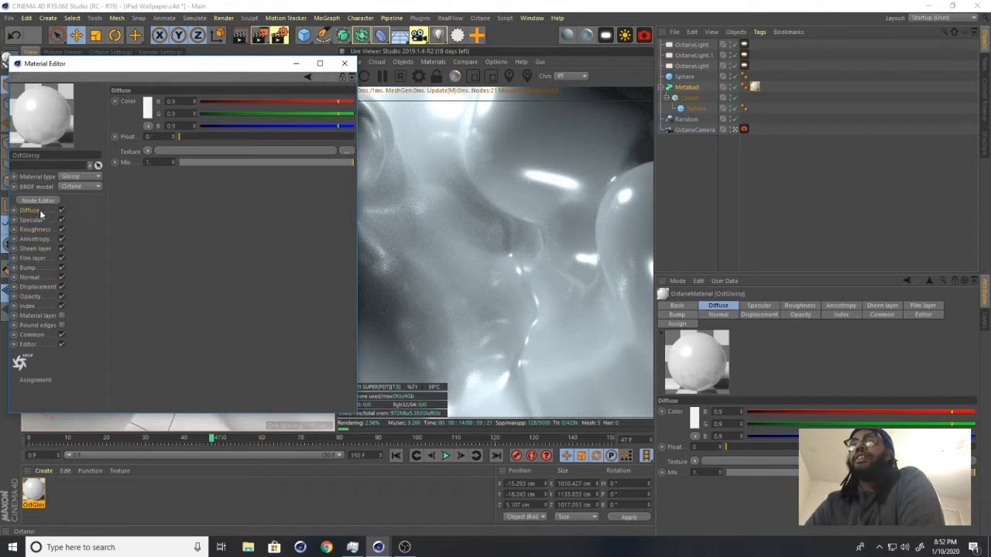
{"action": "left_click", "coordinate": [147, 112]}
{"action": "left_click_drag", "start_coordinate": [116, 137], "coordinate": [107, 136]}
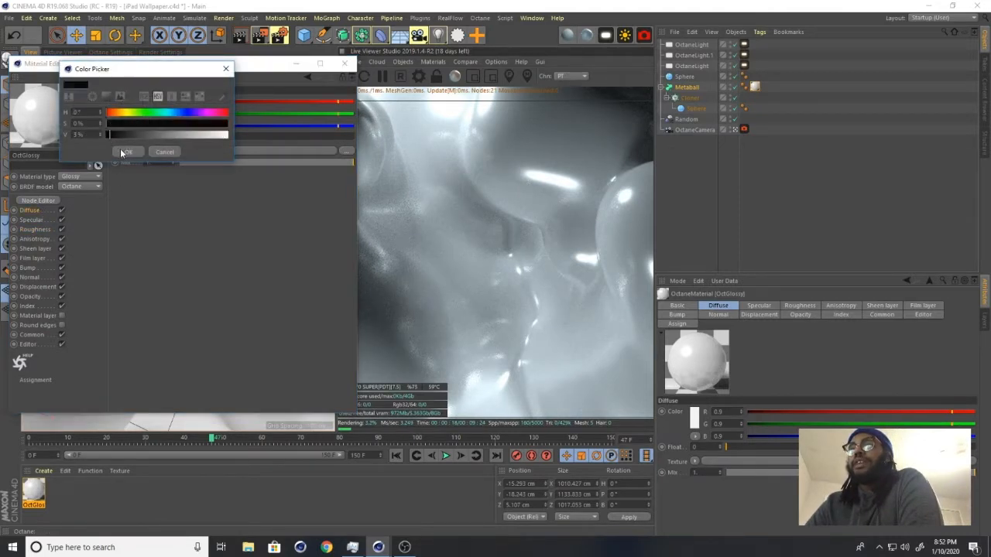
{"action": "left_click", "coordinate": [120, 150]}
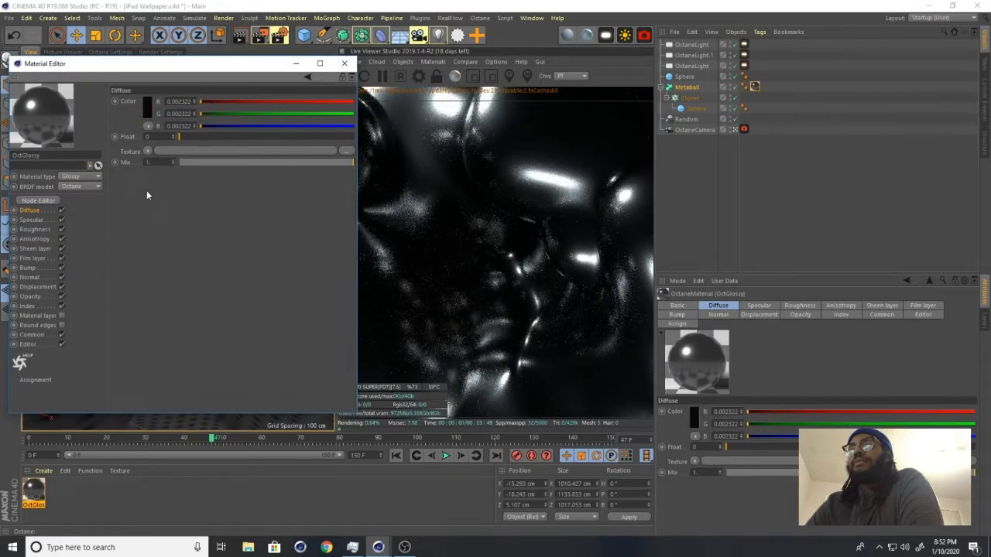
Try different film layer float values on the glossy material against the live render and settle on about 0.187
{"action": "left_click", "coordinate": [33, 259]}
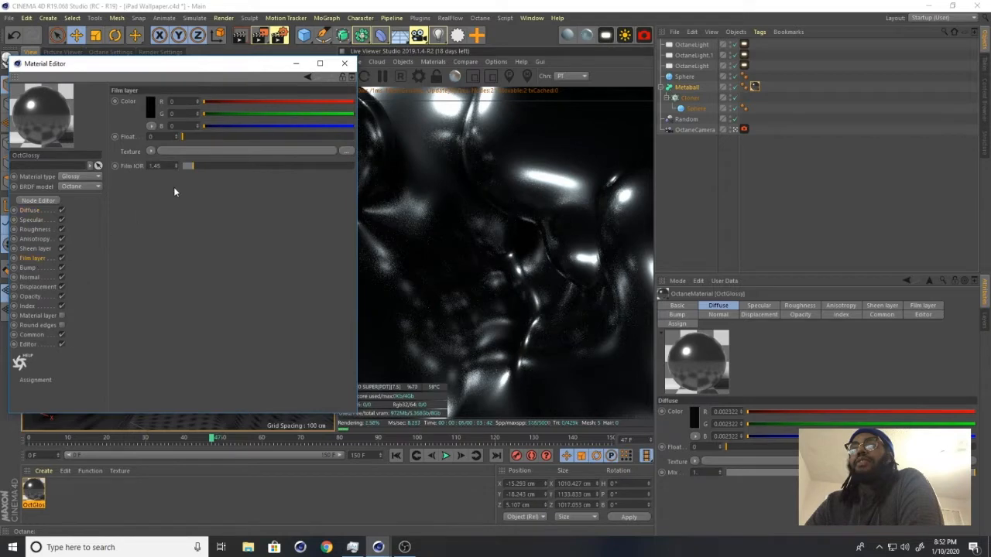
{"action": "left_click_drag", "start_coordinate": [186, 138], "coordinate": [223, 142]}
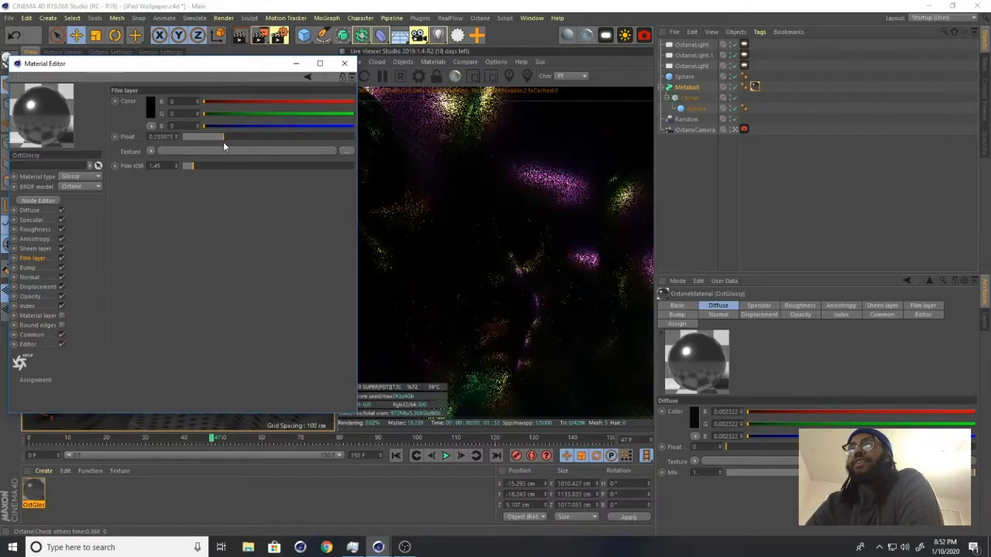
{"action": "left_click_drag", "start_coordinate": [237, 65], "coordinate": [201, 102]}
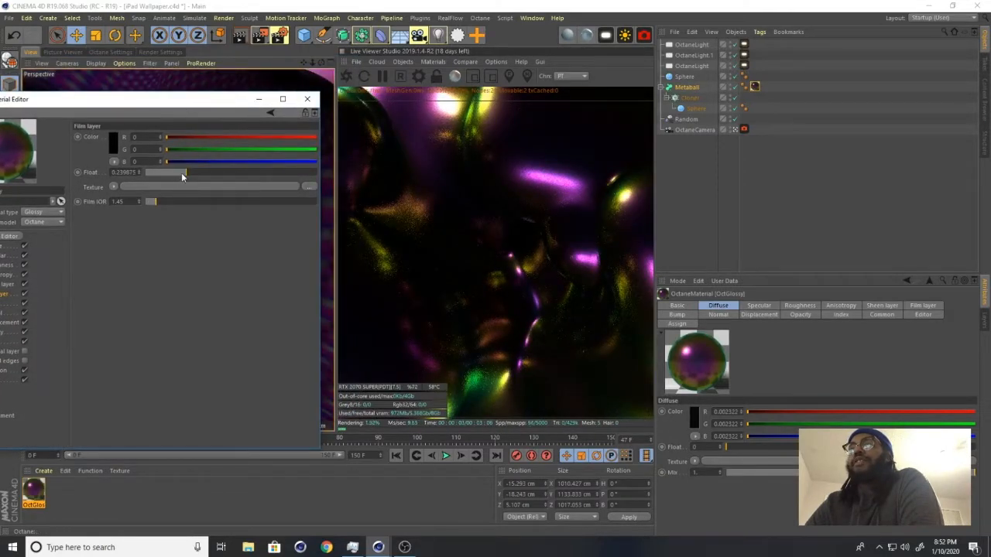
{"action": "left_click_drag", "start_coordinate": [185, 176], "coordinate": [177, 179]}
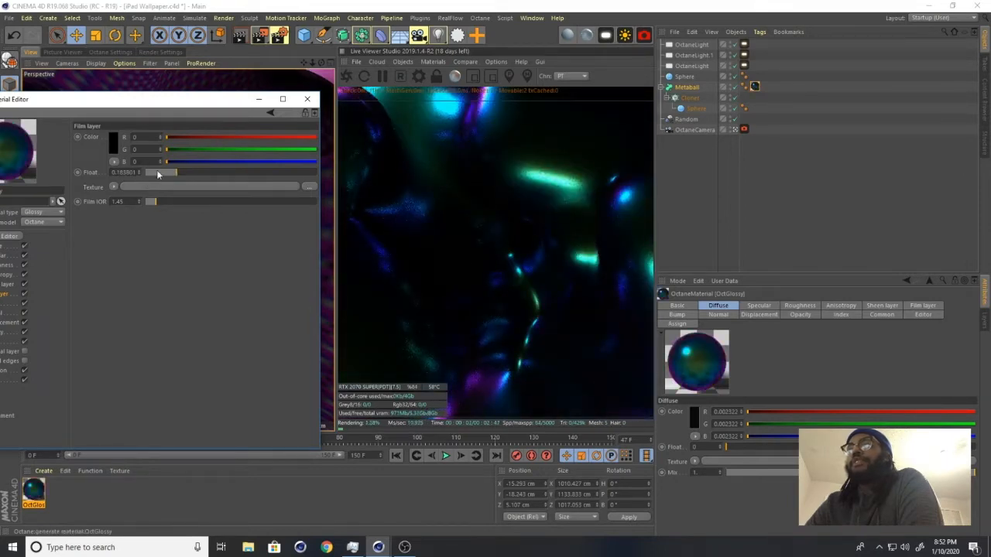
{"action": "left_click_drag", "start_coordinate": [177, 173], "coordinate": [237, 177]}
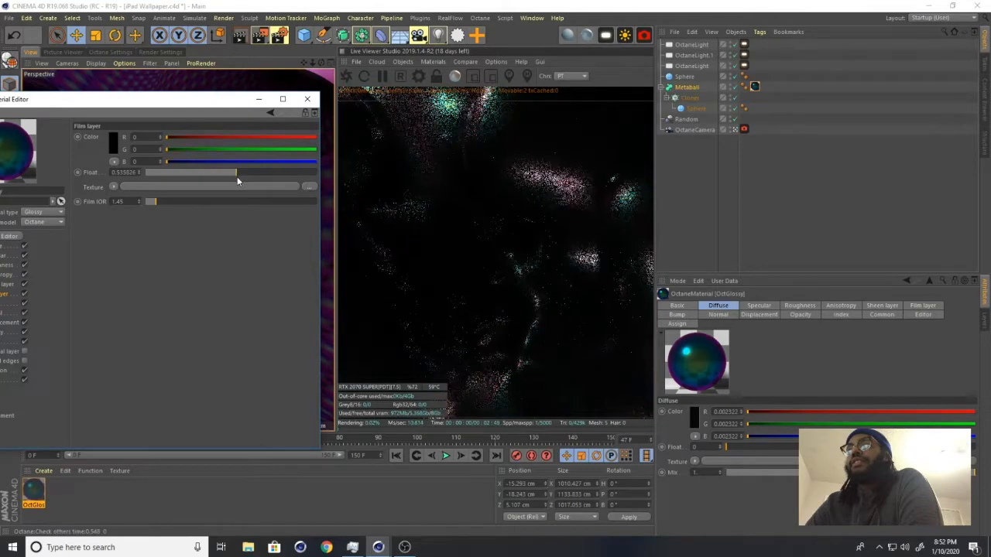
{"action": "left_click", "coordinate": [175, 173]}
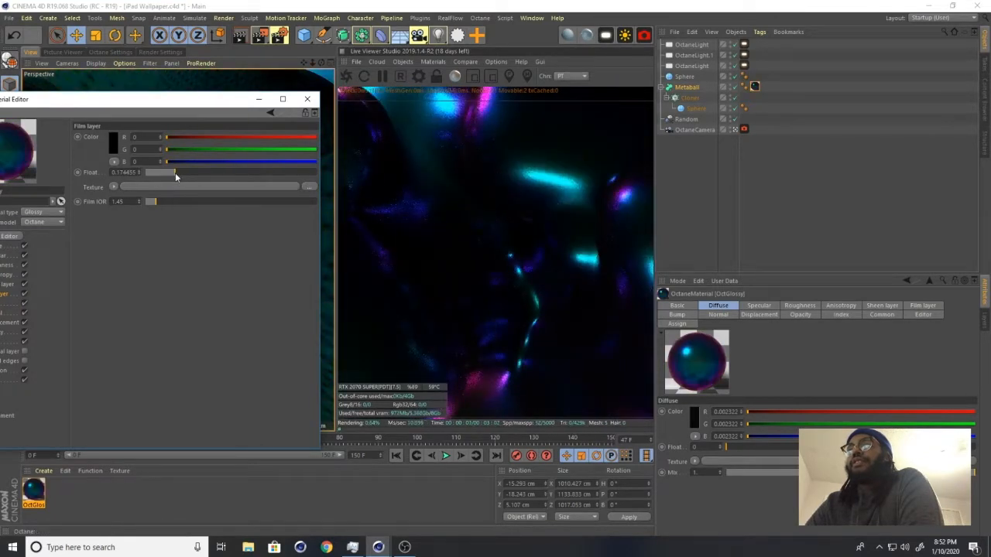
{"action": "left_click_drag", "start_coordinate": [111, 172], "coordinate": [178, 200]}
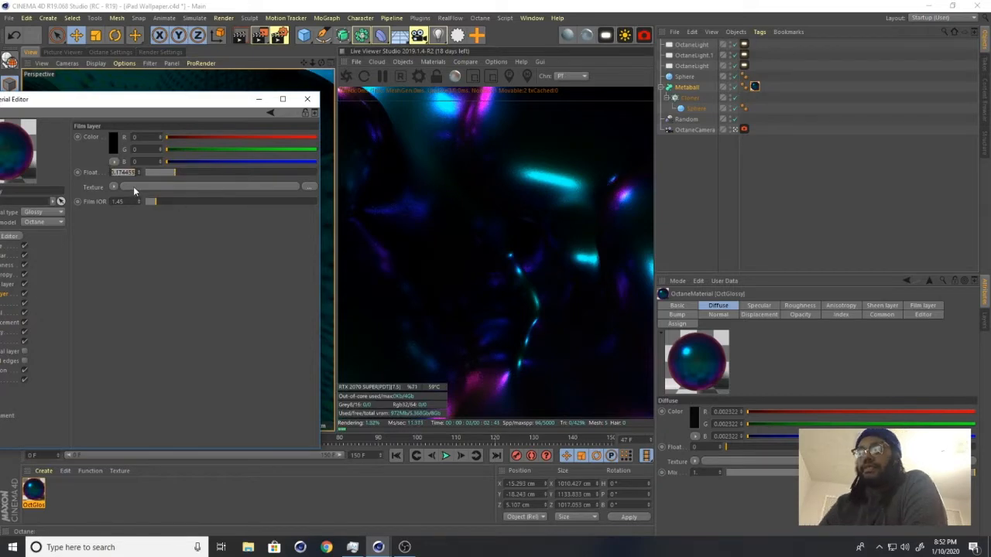
{"action": "type", "text": "0.25"}
{"action": "key", "text": "Return"}
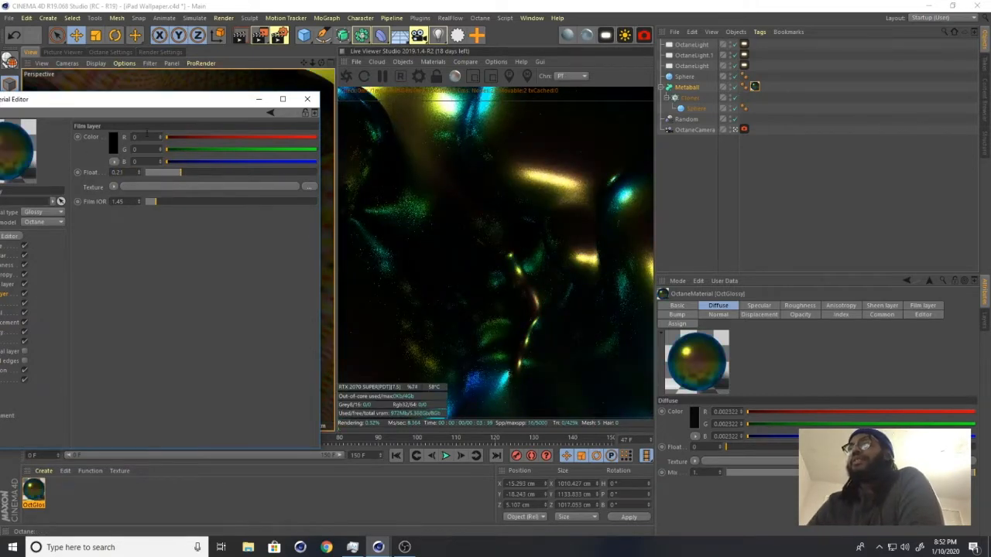
{"action": "left_click_drag", "start_coordinate": [177, 115], "coordinate": [206, 52]}
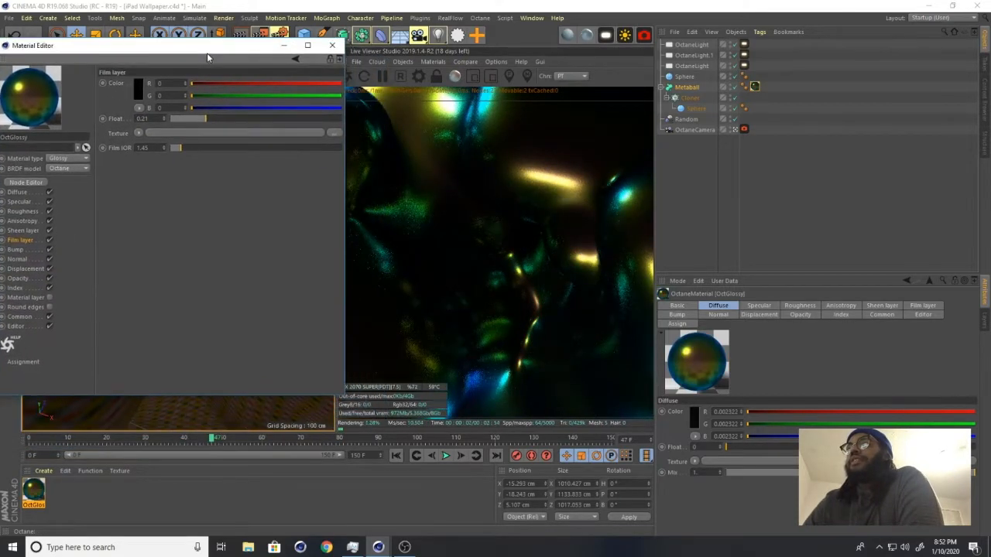
{"action": "left_click_drag", "start_coordinate": [204, 120], "coordinate": [202, 120]}
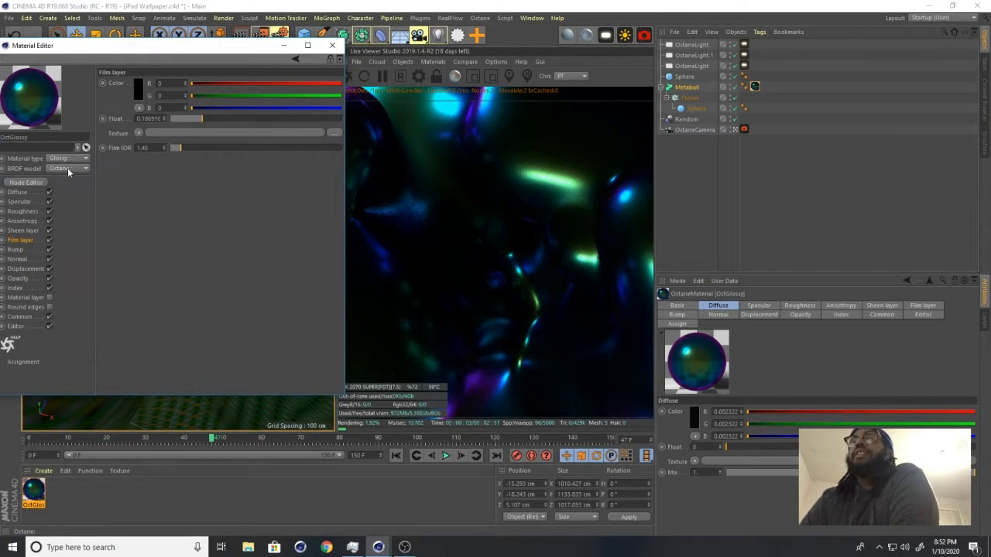
Set the material's specular color to a light blue with hue 221°, saturation 41% and value 96%
{"action": "left_click", "coordinate": [27, 202]}
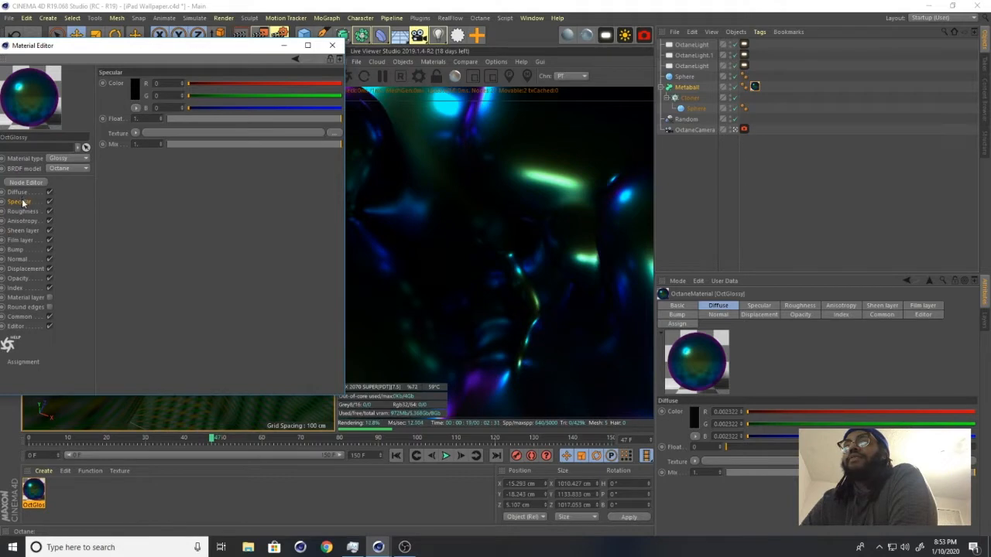
{"action": "left_click", "coordinate": [138, 93]}
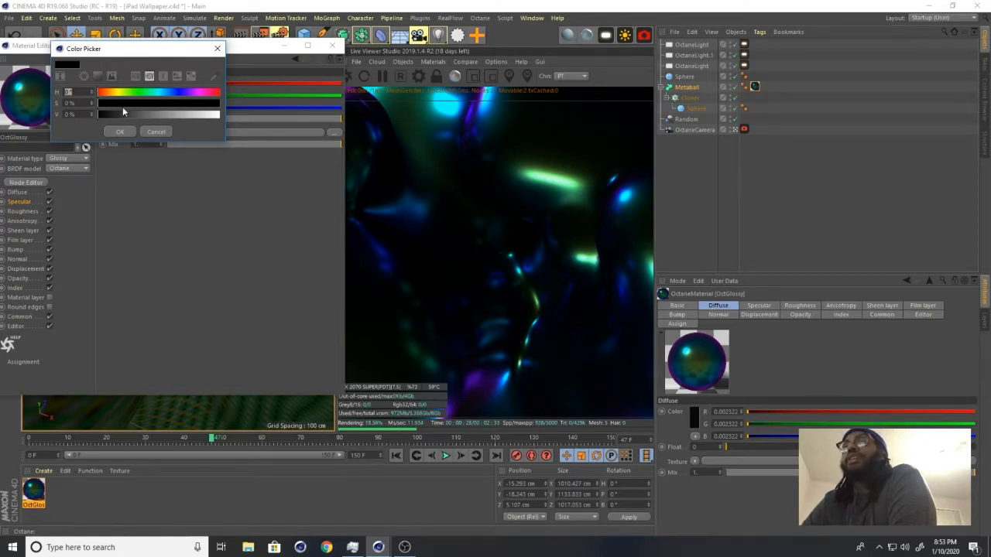
{"action": "left_click", "coordinate": [164, 92]}
{"action": "left_click_drag", "start_coordinate": [173, 114], "coordinate": [209, 122]}
{"action": "left_click", "coordinate": [179, 115]}
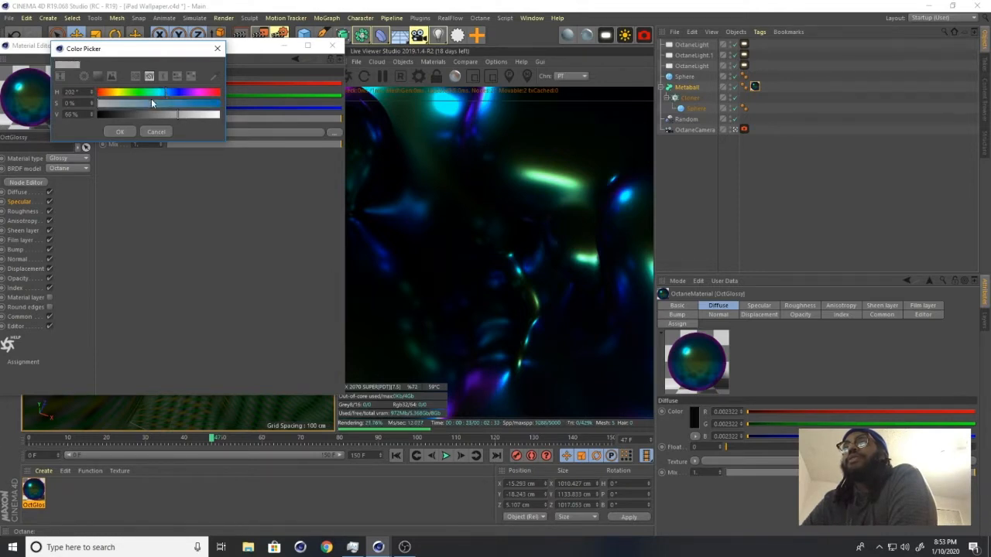
{"action": "left_click", "coordinate": [149, 103]}
{"action": "left_click", "coordinate": [170, 93]}
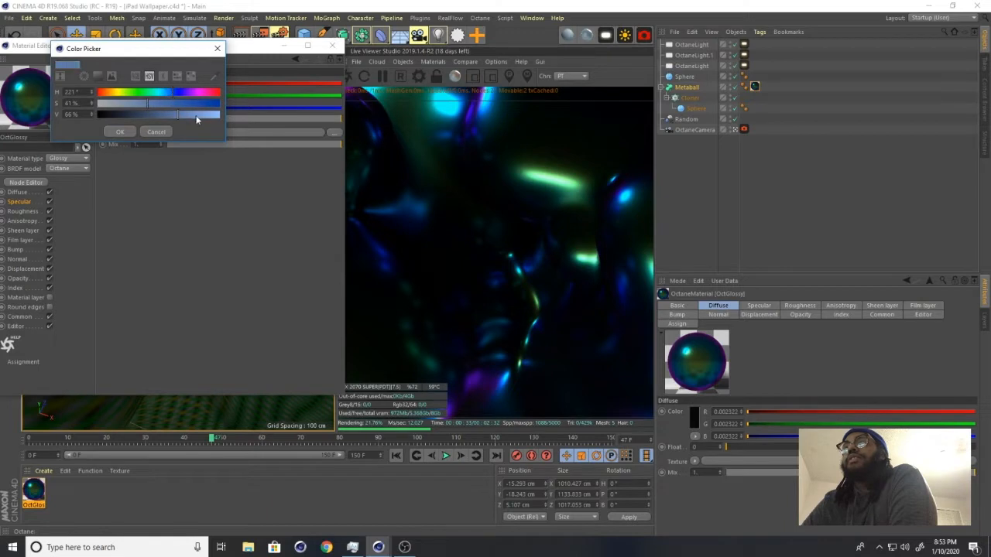
{"action": "left_click_drag", "start_coordinate": [178, 115], "coordinate": [217, 114]}
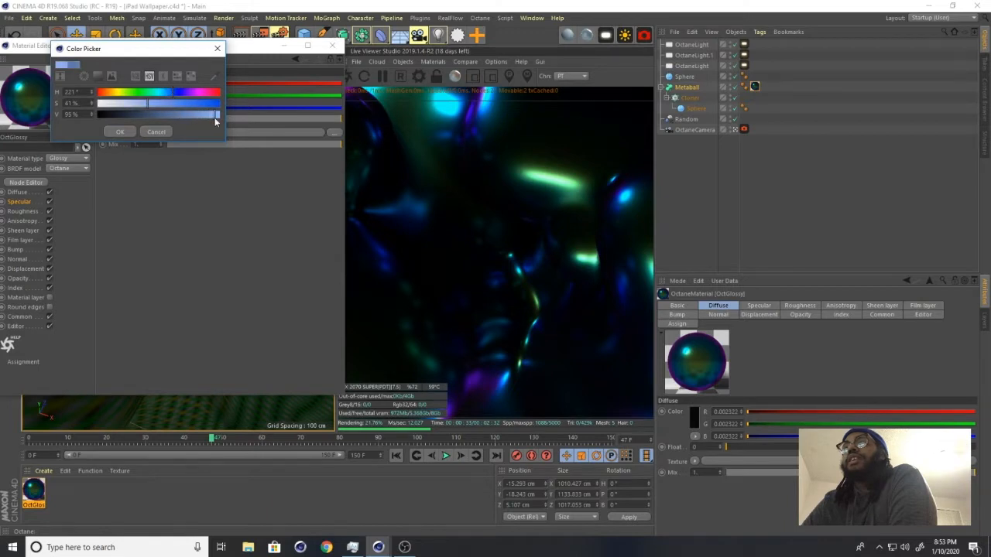
{"action": "left_click", "coordinate": [120, 132]}
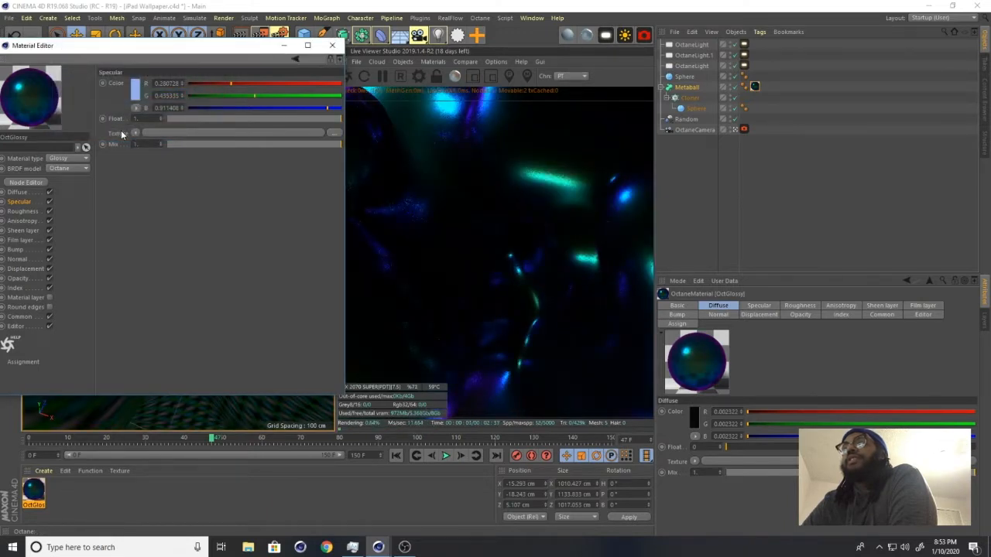
Set the blue specular color's saturation to 54%
{"action": "left_click", "coordinate": [140, 94]}
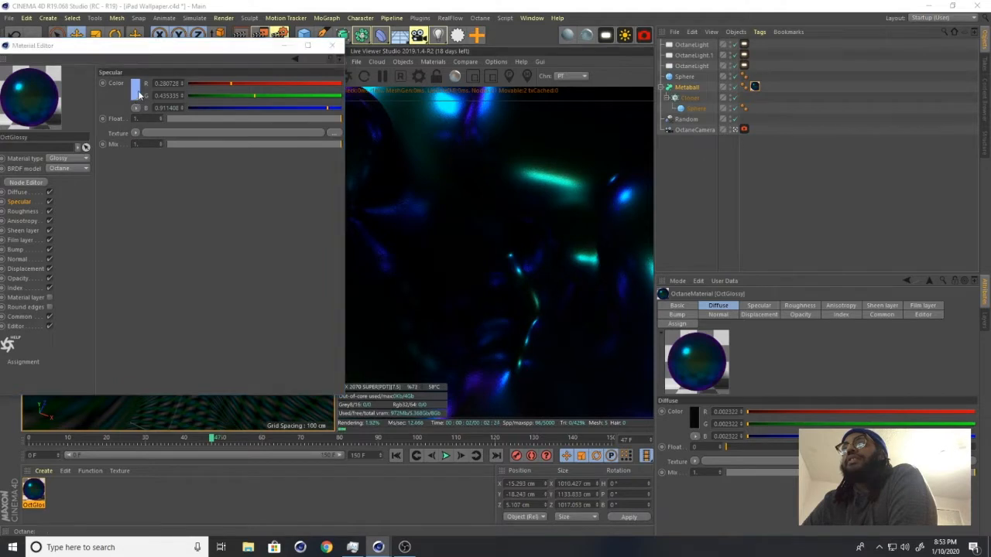
{"action": "left_click", "coordinate": [174, 103]}
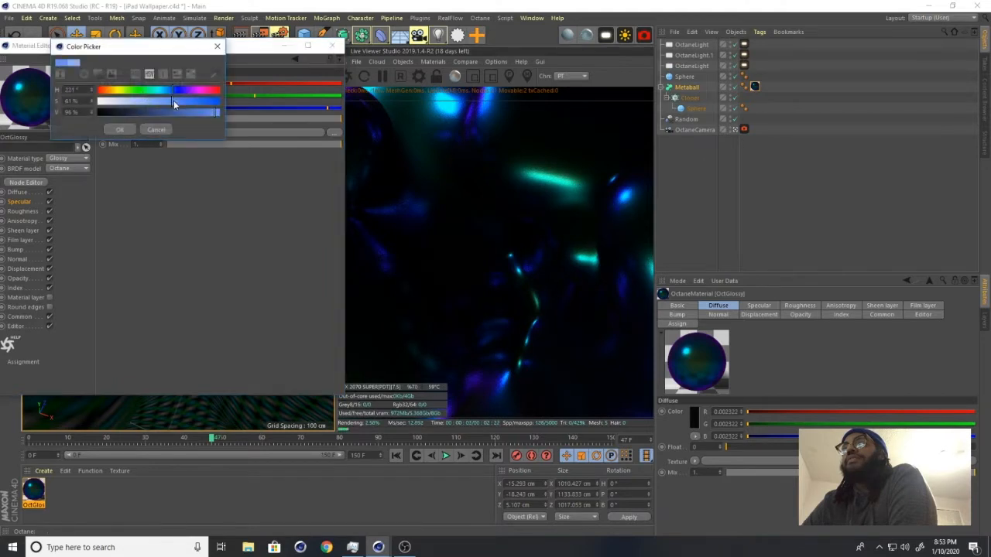
{"action": "left_click", "coordinate": [121, 129]}
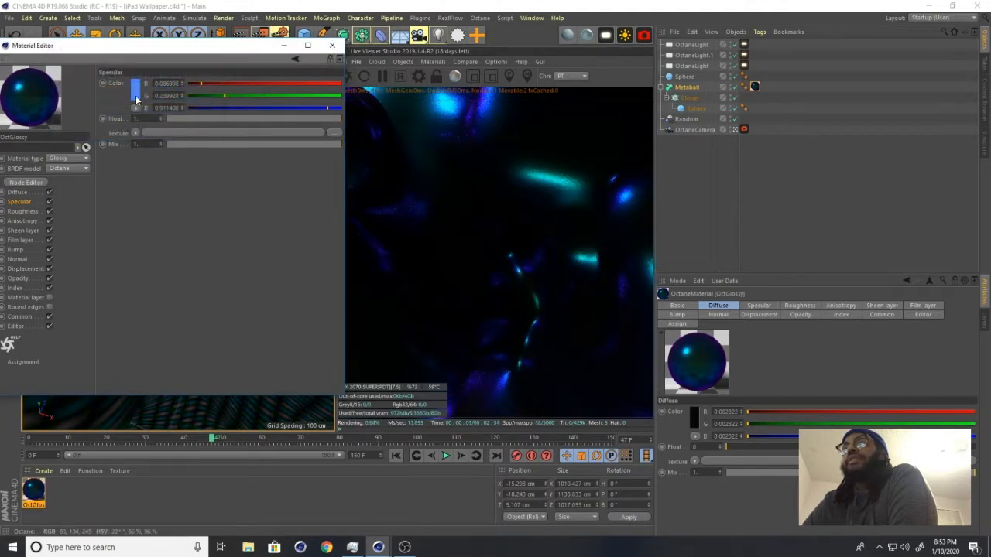
{"action": "left_click", "coordinate": [137, 93]}
{"action": "left_click", "coordinate": [163, 104]}
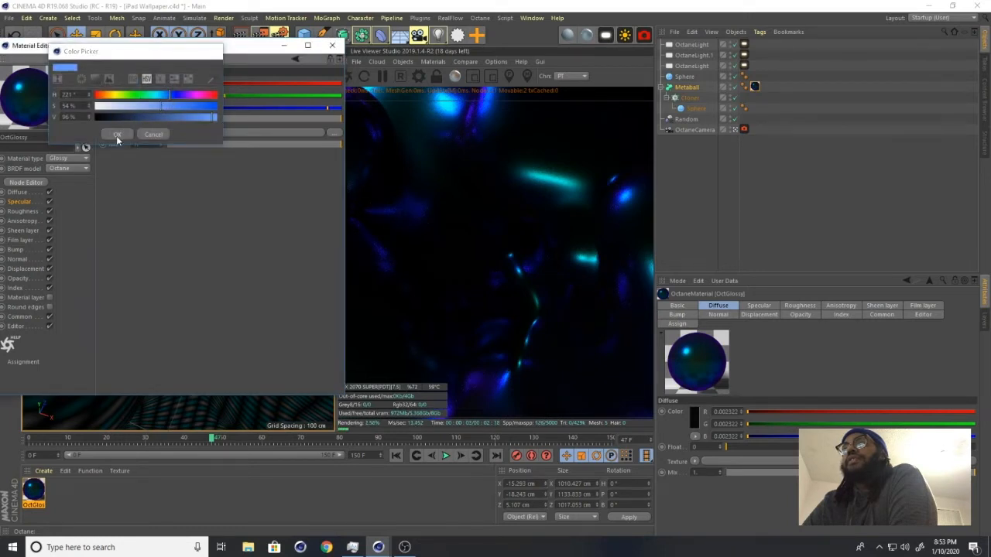
{"action": "left_click", "coordinate": [116, 134]}
Set the film layer's Film IOR to about 1.15 and close the material editor
{"action": "left_click", "coordinate": [23, 239]}
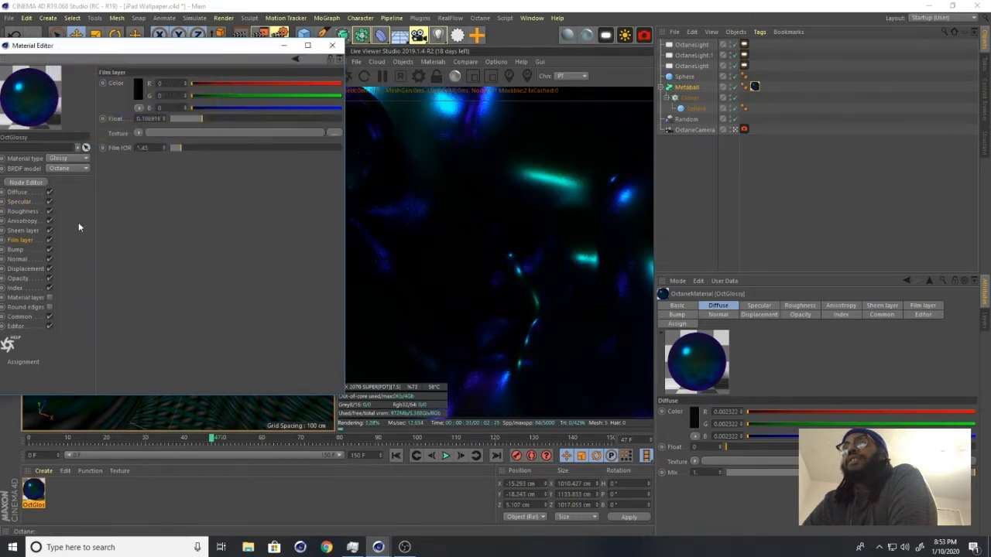
{"action": "left_click_drag", "start_coordinate": [176, 155], "coordinate": [171, 152]}
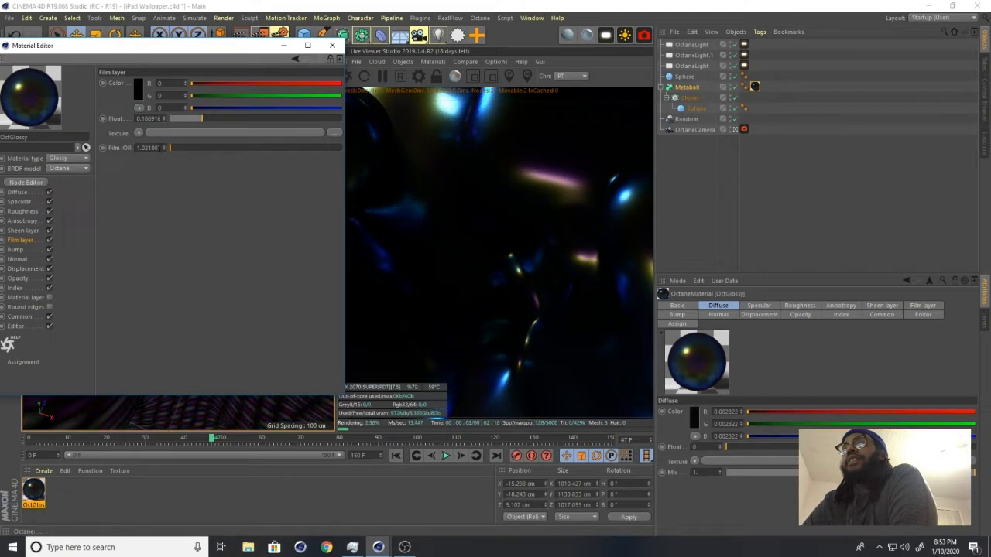
{"action": "left_click_drag", "start_coordinate": [170, 149], "coordinate": [166, 149]}
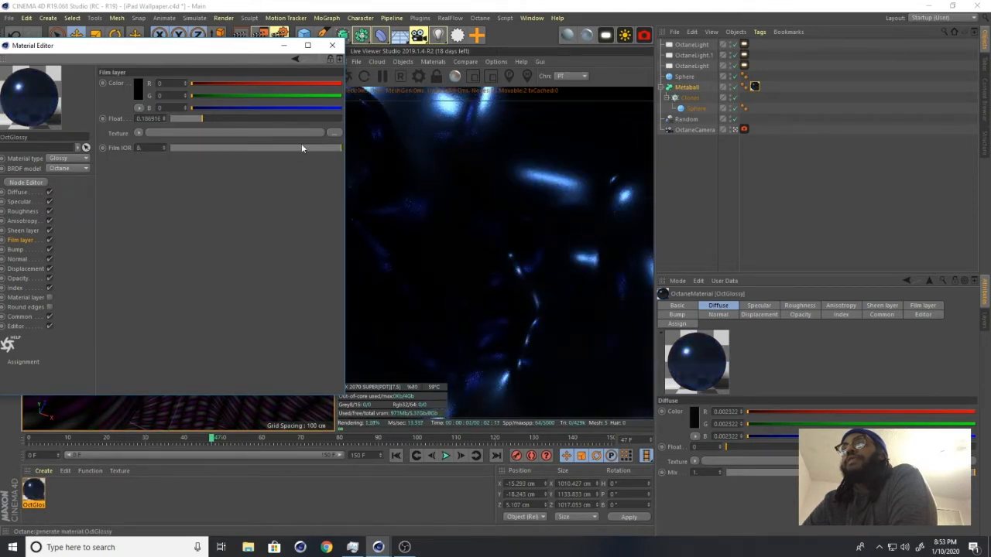
{"action": "left_click_drag", "start_coordinate": [302, 148], "coordinate": [173, 149]}
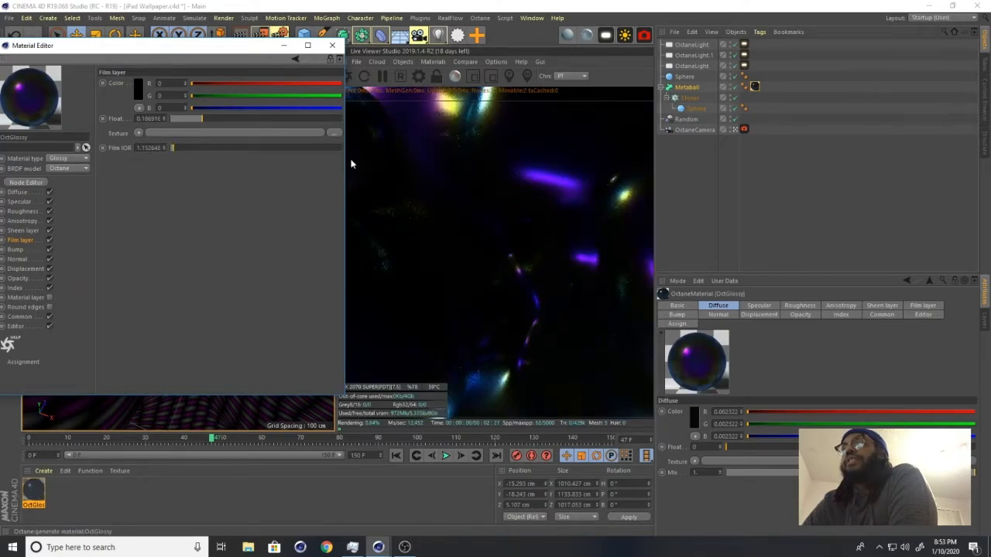
{"action": "left_click", "coordinate": [332, 45]}
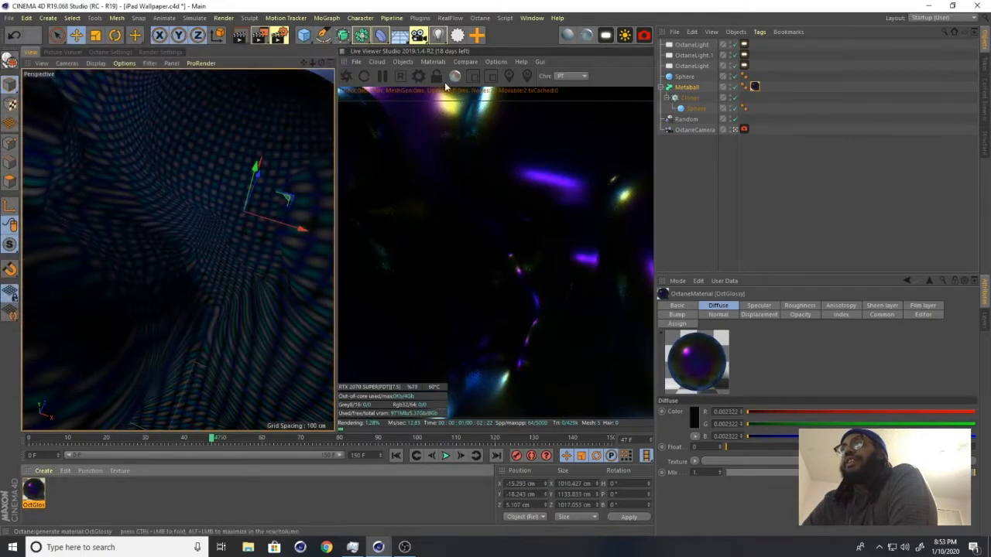
Set the power of all three Octane lights together to about 557.5 and clear the selection
{"action": "left_click", "coordinate": [744, 45]}
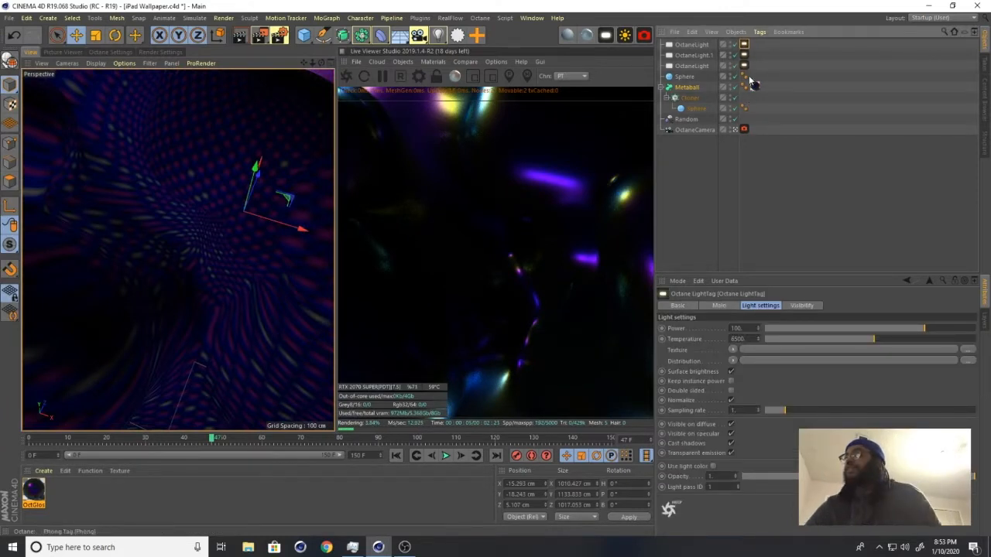
{"action": "left_click", "coordinate": [745, 65], "text": "shift"}
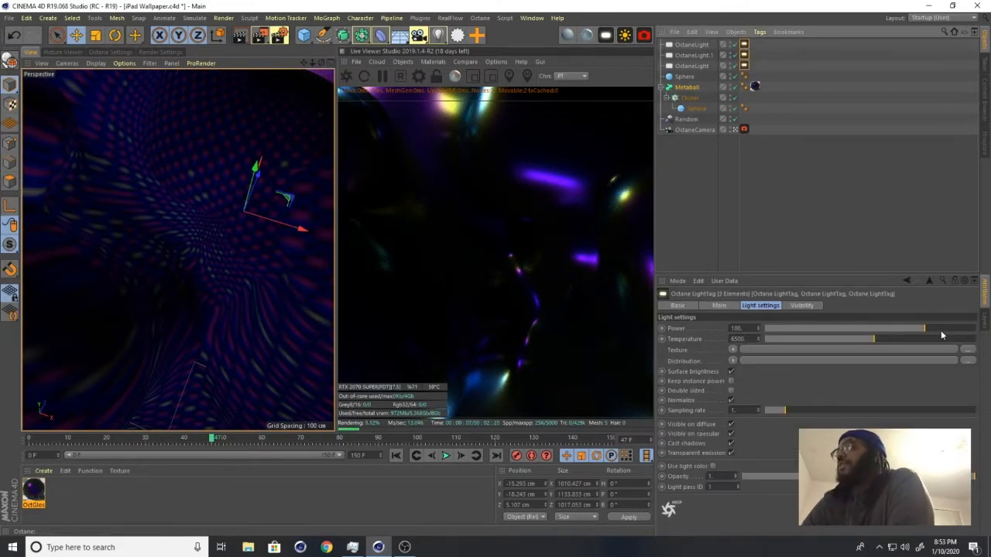
{"action": "left_click_drag", "start_coordinate": [936, 328], "coordinate": [944, 328]}
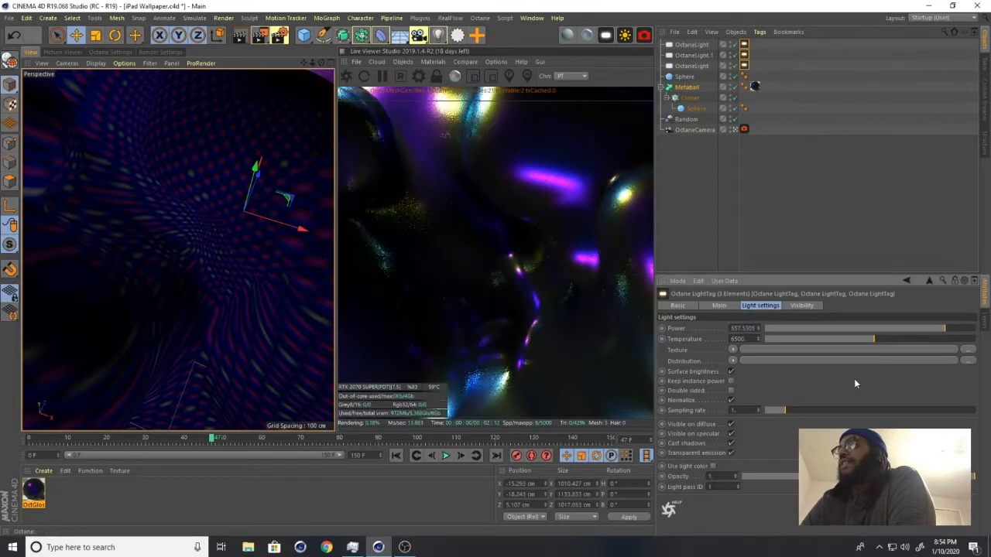
{"action": "left_click", "coordinate": [757, 201]}
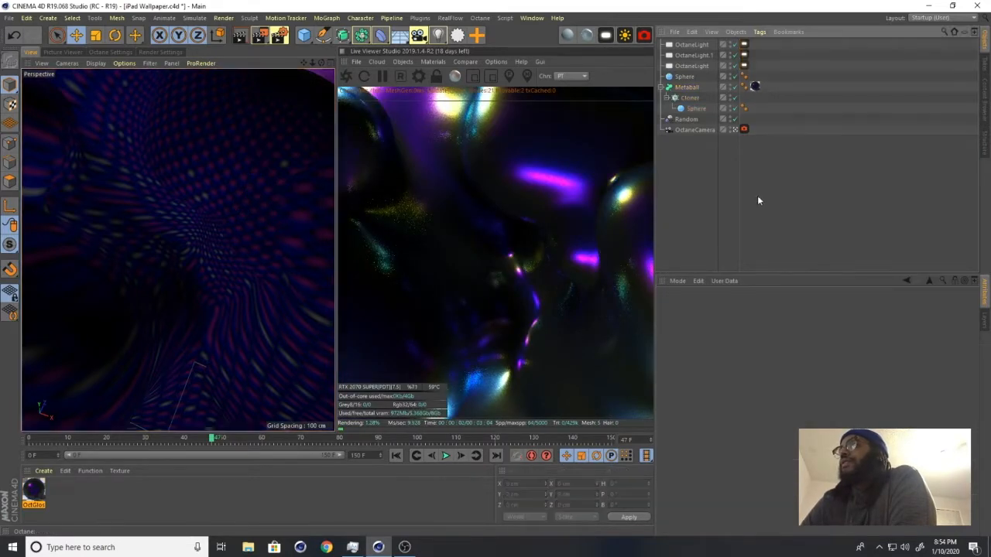
Add a Color shader as the light texture of the OctaneLight listed directly above the Sphere
{"action": "left_click", "coordinate": [744, 66]}
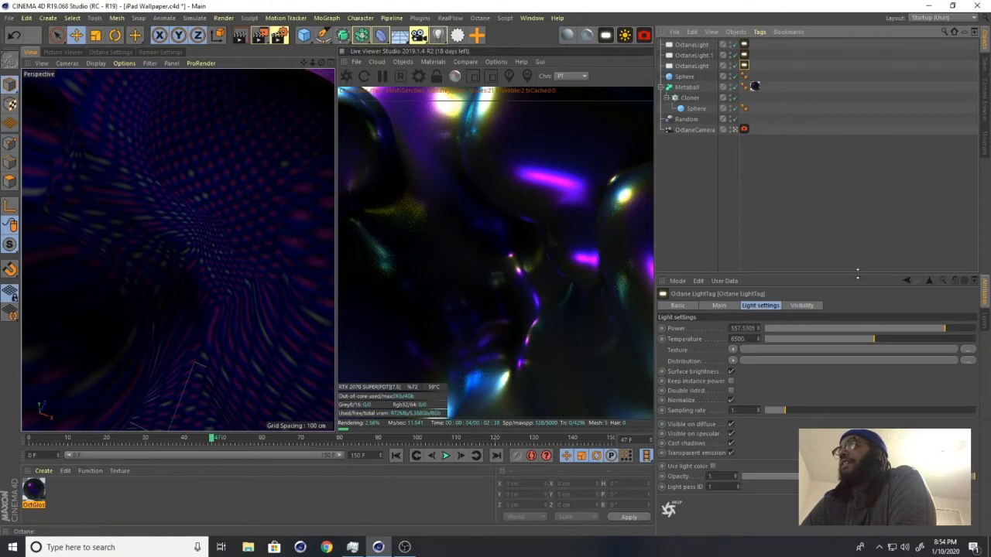
{"action": "left_click", "coordinate": [733, 350]}
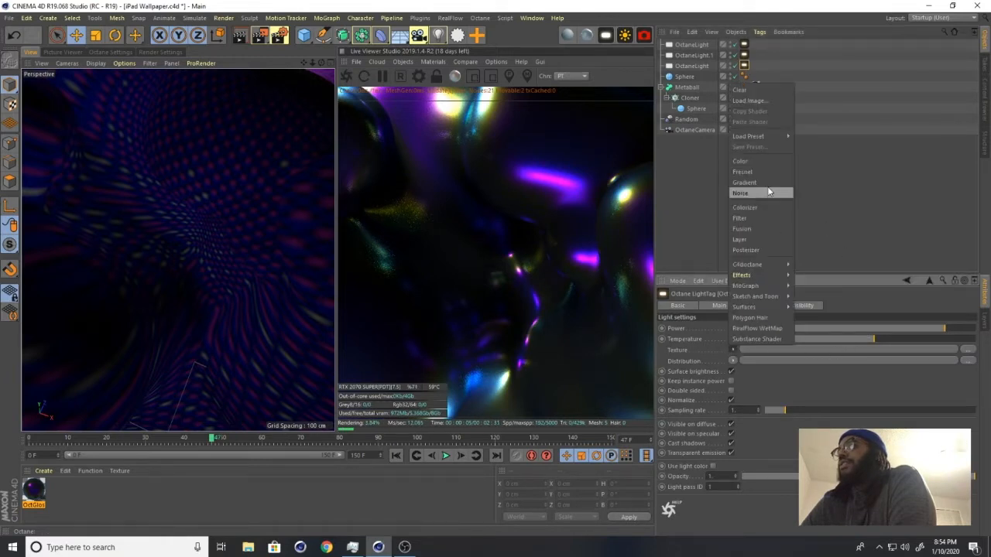
{"action": "left_click", "coordinate": [766, 162]}
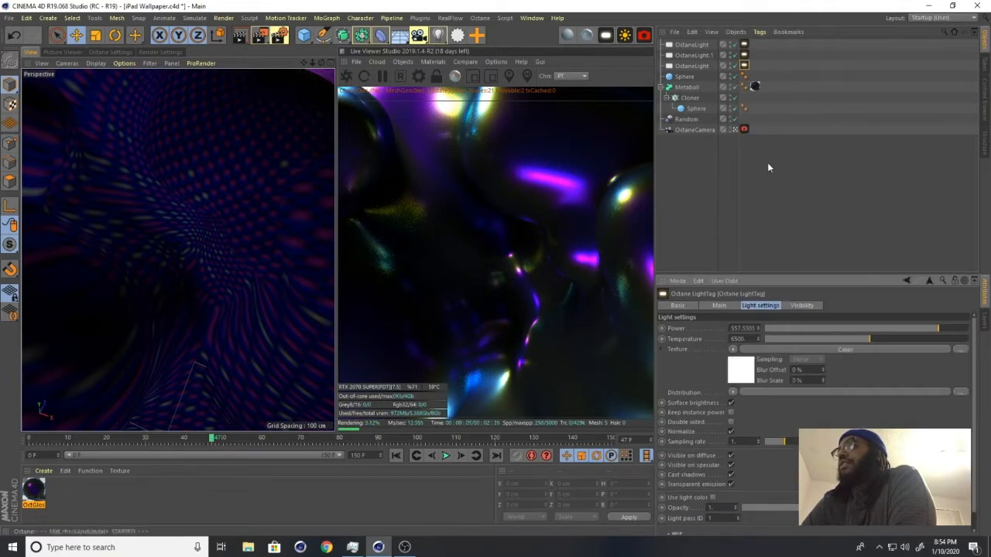
Set the Color shader of the OctaneLight directly above the Sphere to red with hue 349° and saturation 87%
{"action": "left_click", "coordinate": [746, 379]}
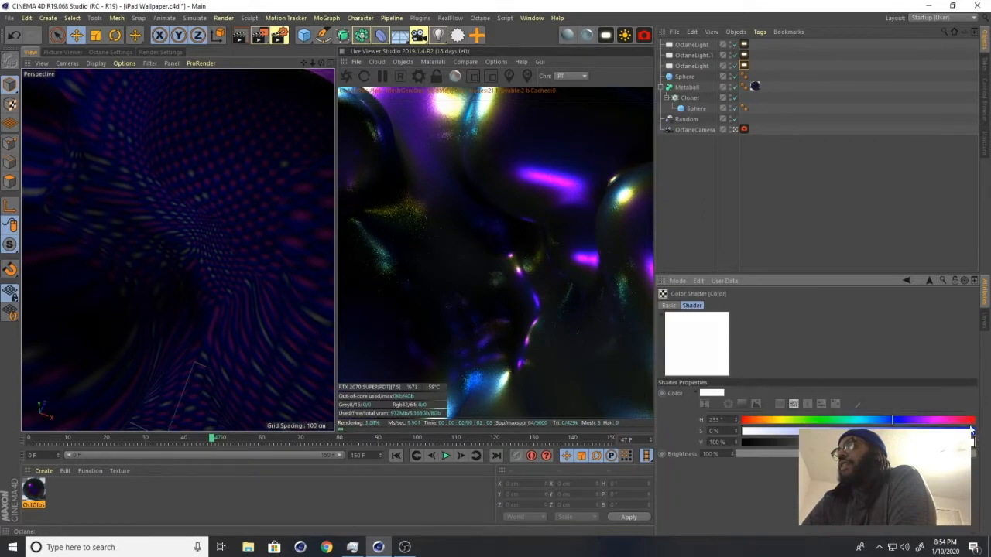
{"action": "left_click", "coordinate": [969, 420]}
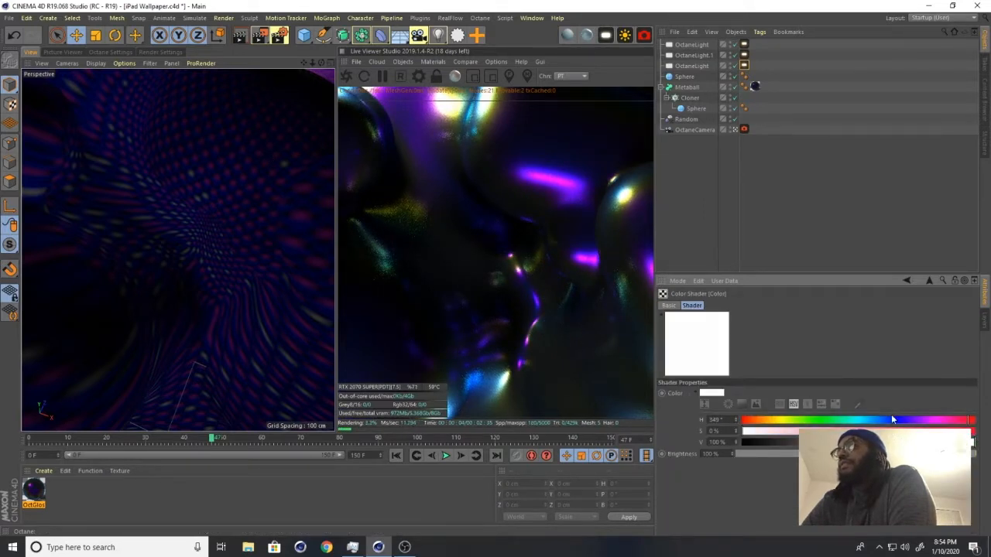
{"action": "left_click", "coordinate": [921, 431]}
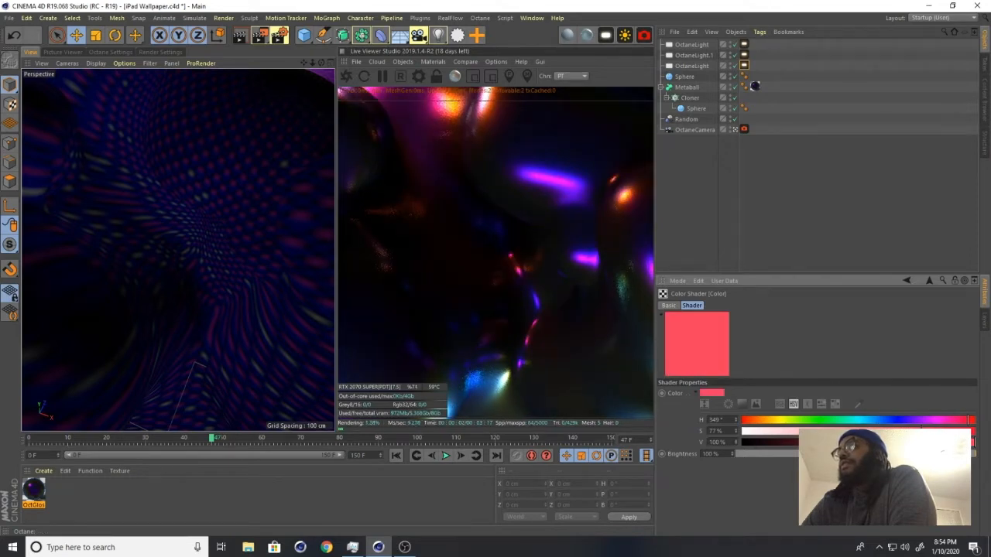
{"action": "left_click", "coordinate": [944, 431]}
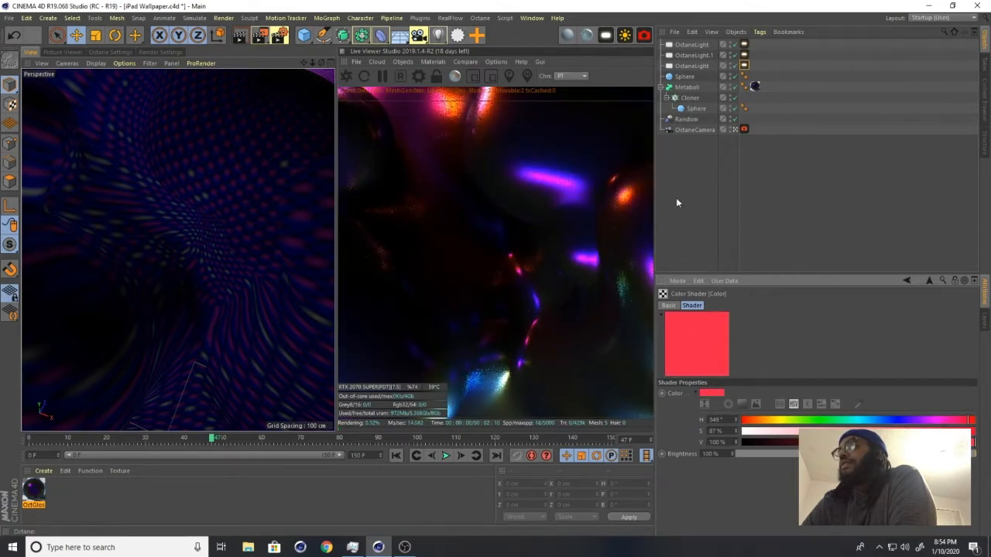
Add a Color shader as the light texture of OctaneLight.1
{"action": "left_click", "coordinate": [744, 55]}
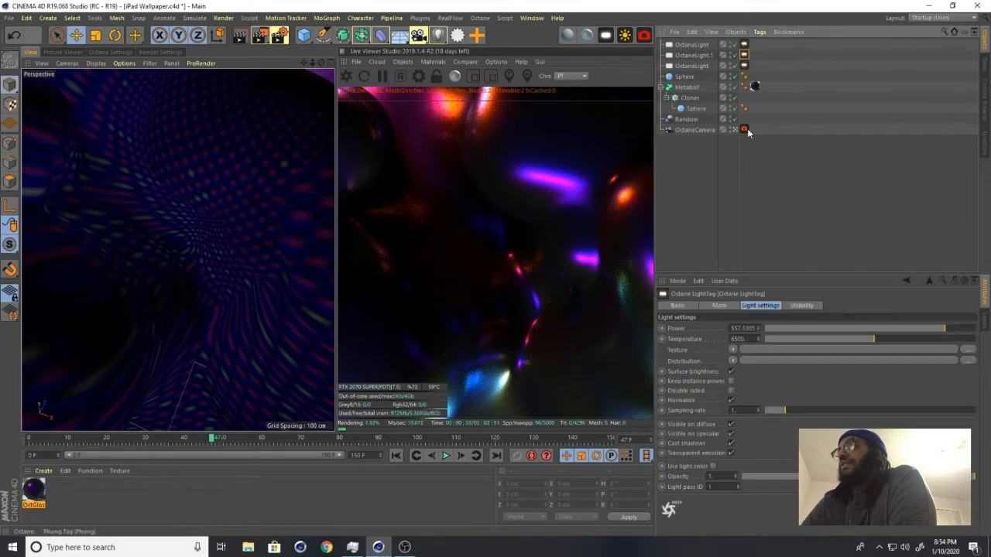
{"action": "left_click", "coordinate": [734, 350]}
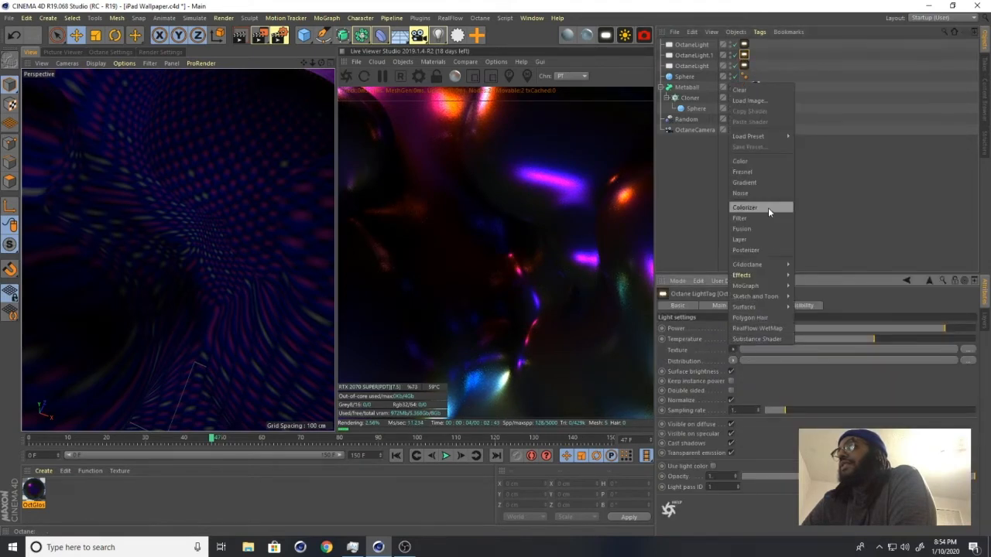
{"action": "left_click", "coordinate": [765, 160]}
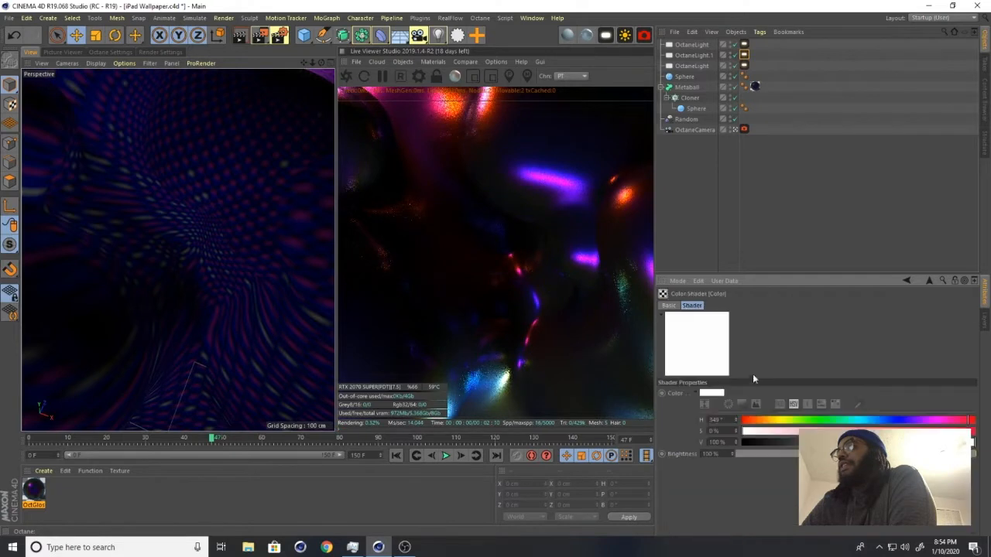
Try a yellow with hue 64° and saturation 93%, and a red with hue 346° and saturation 100%, as OctaneLight.1's color
{"action": "left_click_drag", "start_coordinate": [771, 423], "coordinate": [786, 419]}
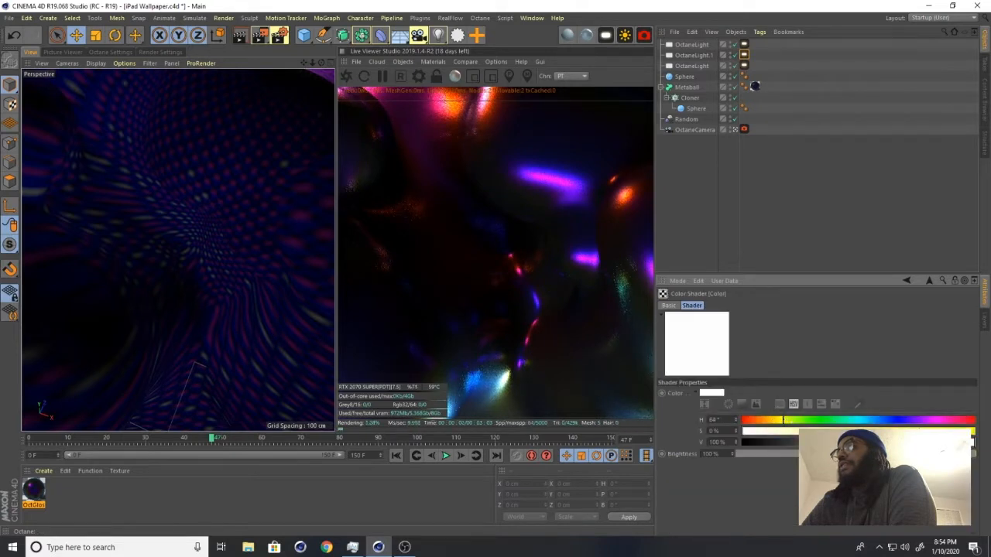
{"action": "left_click", "coordinate": [958, 430]}
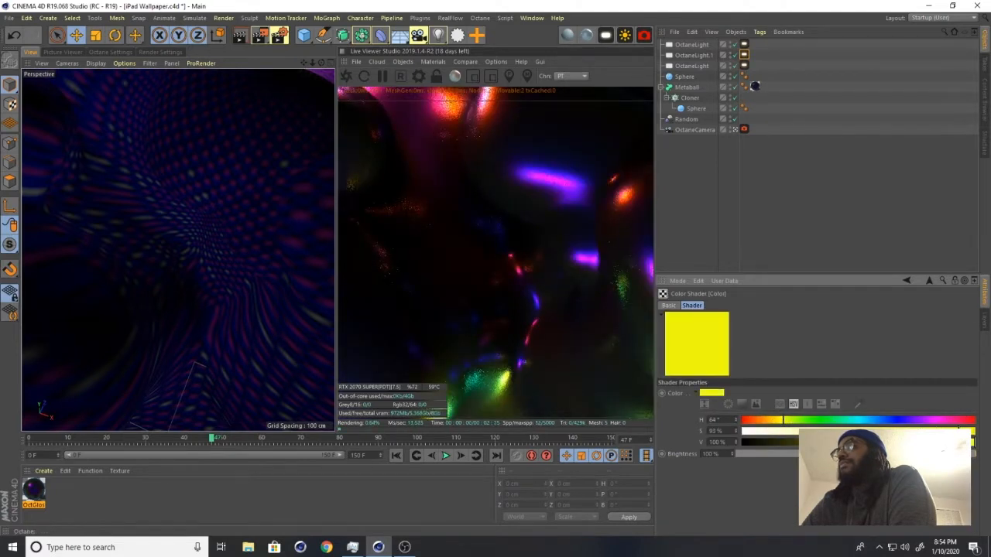
{"action": "left_click", "coordinate": [969, 420]}
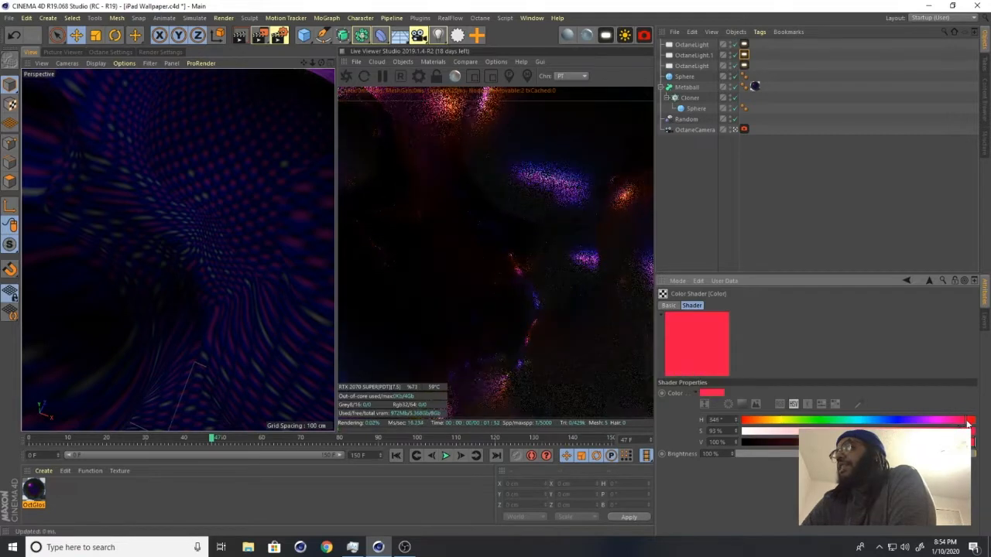
{"action": "left_click_drag", "start_coordinate": [973, 433], "coordinate": [977, 435]}
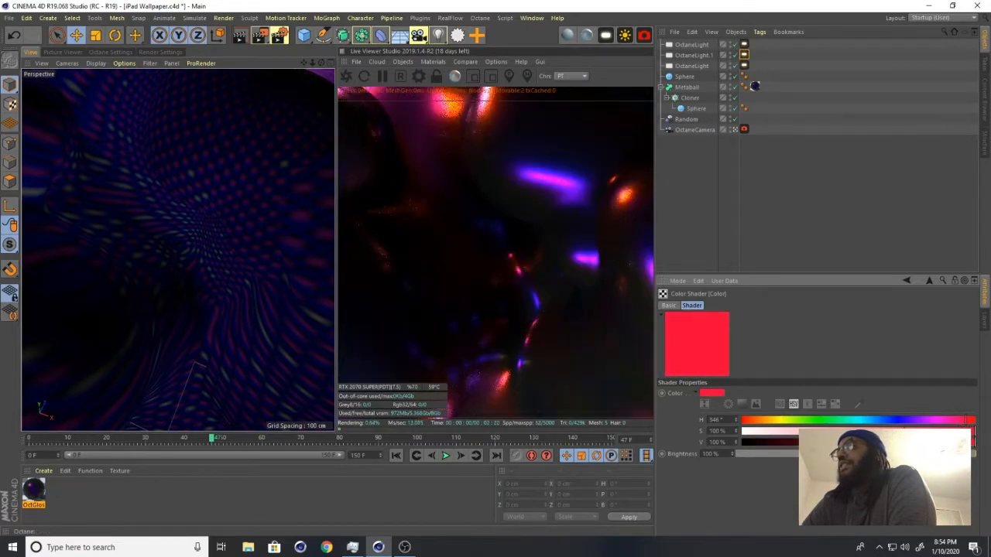
Set OctaneLight.1's color to a strongly saturated blue with hue 235°
{"action": "left_click", "coordinate": [895, 421]}
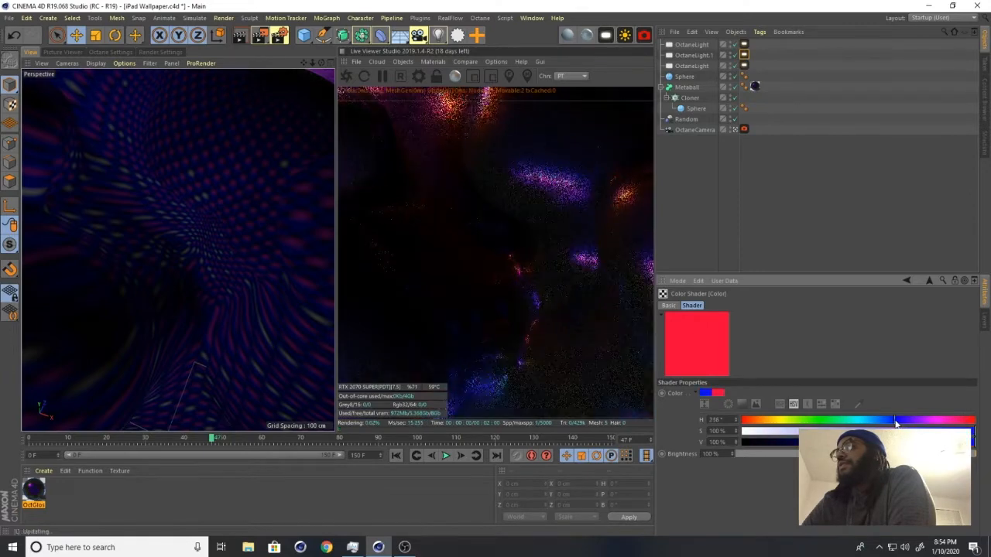
{"action": "left_click_drag", "start_coordinate": [937, 431], "coordinate": [965, 431]}
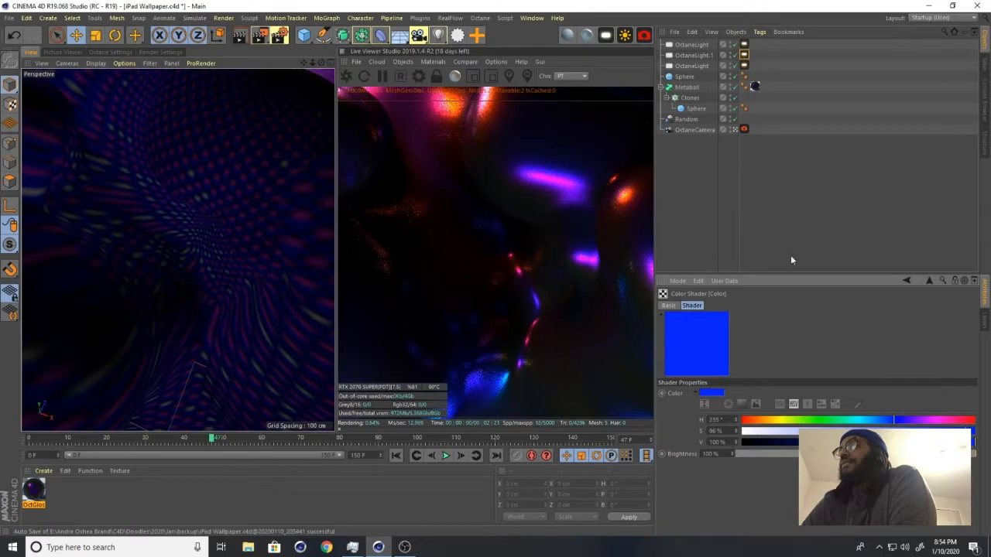
Add a Color shader as the light texture of the first listed OctaneLight and set it to blue with hue 235° and saturation 96%
{"action": "left_click", "coordinate": [744, 67]}
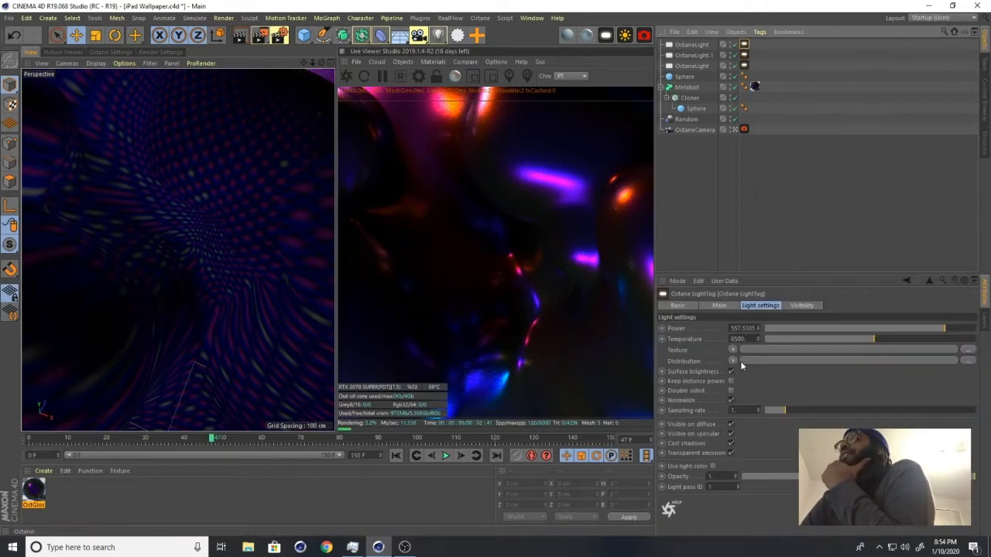
{"action": "left_click", "coordinate": [733, 350]}
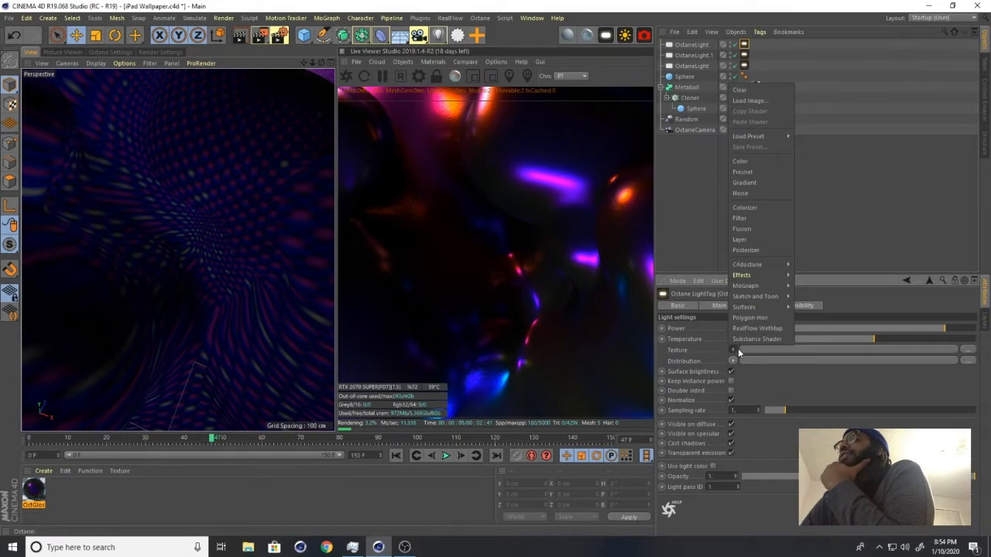
{"action": "left_click", "coordinate": [752, 161]}
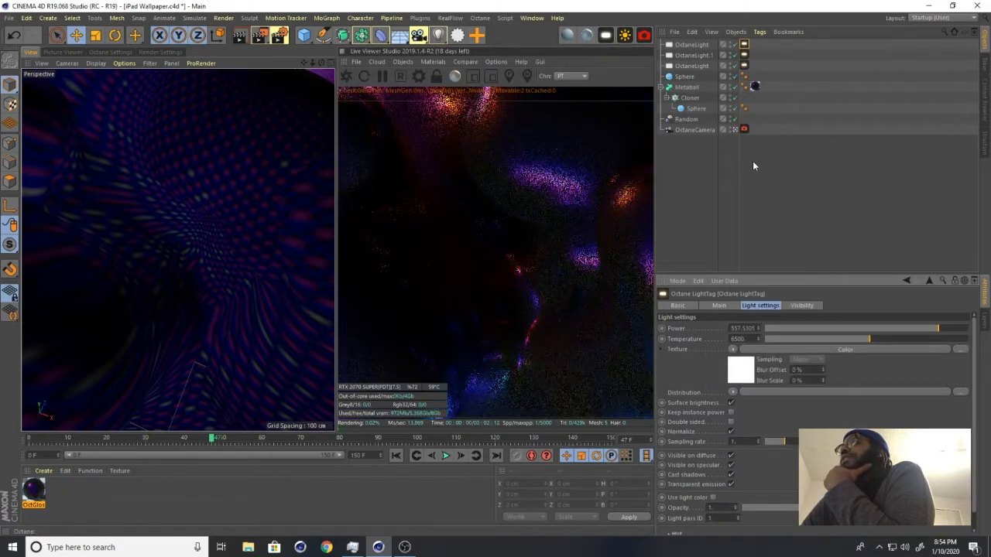
{"action": "left_click", "coordinate": [750, 365]}
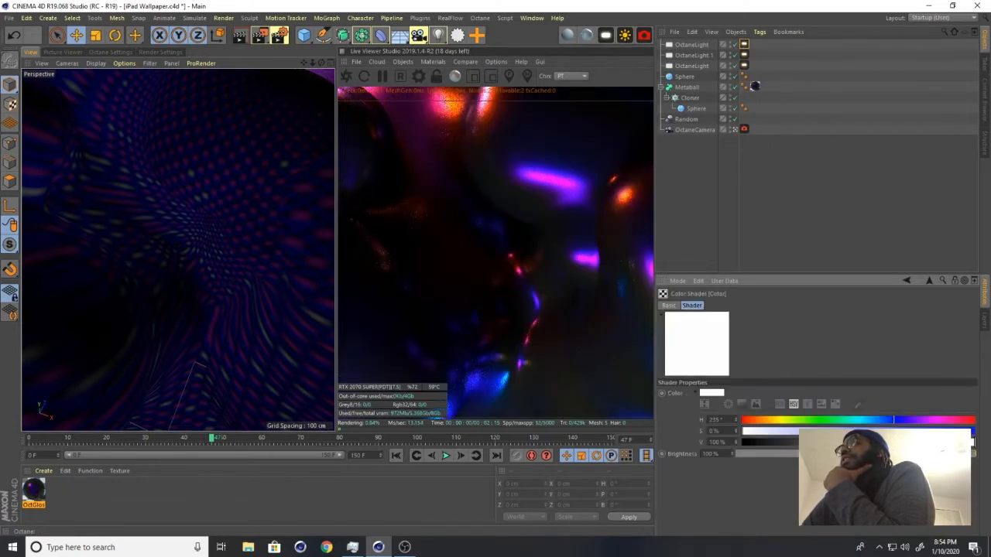
{"action": "left_click", "coordinate": [966, 431]}
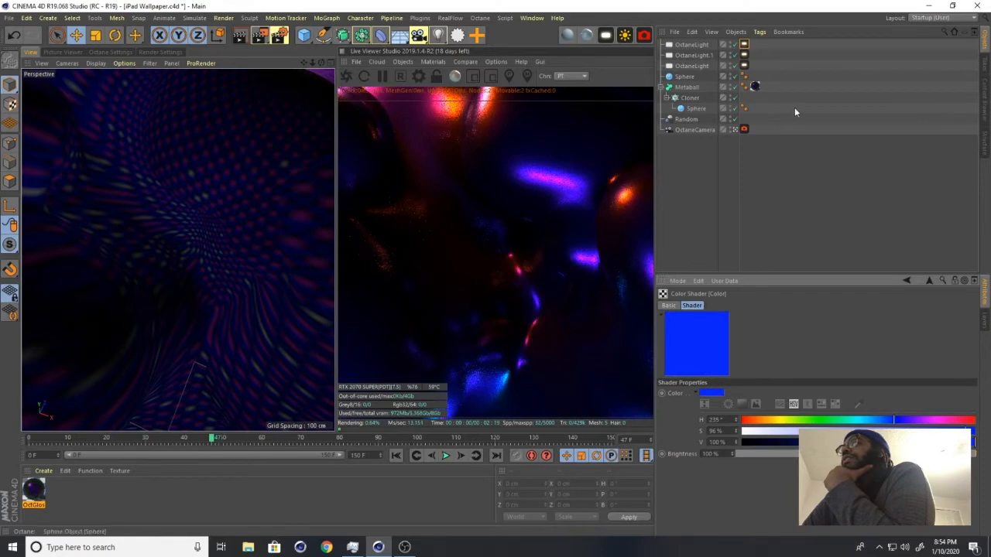
Lighten the OctGlossy material's diffuse color to a neutral grey with a value of 39%, keeping the live render in view
{"action": "double_click", "coordinate": [755, 85]}
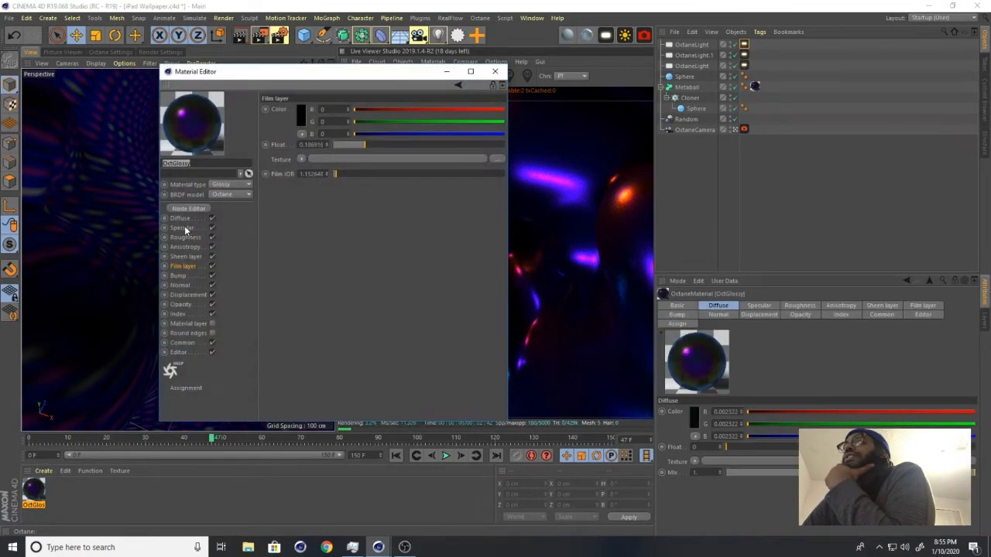
{"action": "left_click", "coordinate": [183, 220]}
{"action": "left_click", "coordinate": [299, 116]}
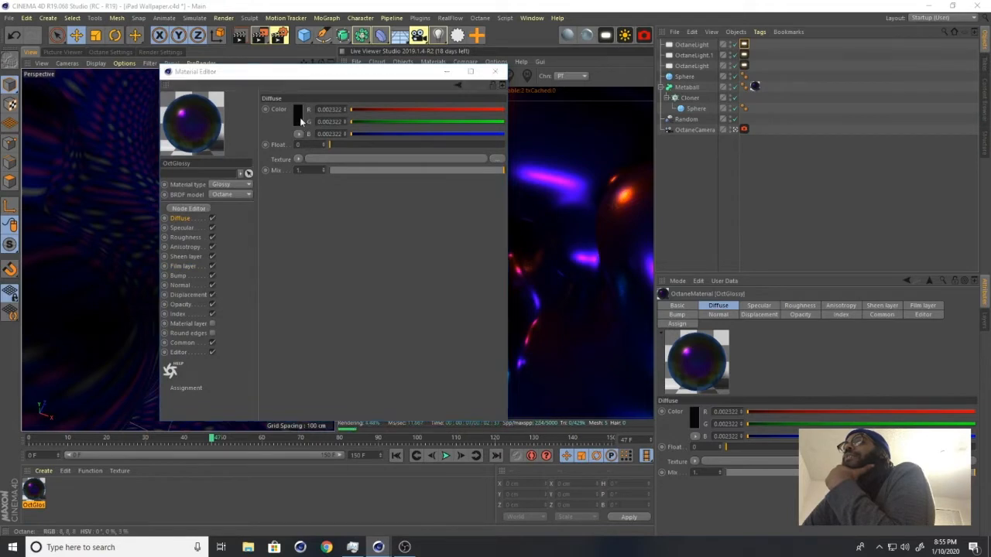
{"action": "left_click_drag", "start_coordinate": [348, 85], "coordinate": [257, 108]}
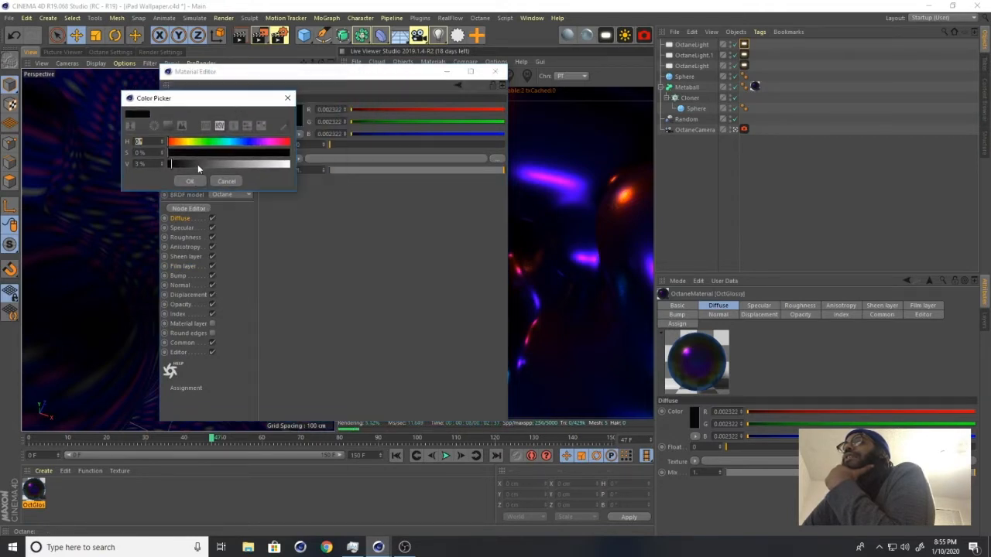
{"action": "left_click_drag", "start_coordinate": [199, 163], "coordinate": [215, 164]}
{"action": "left_click", "coordinate": [188, 181]}
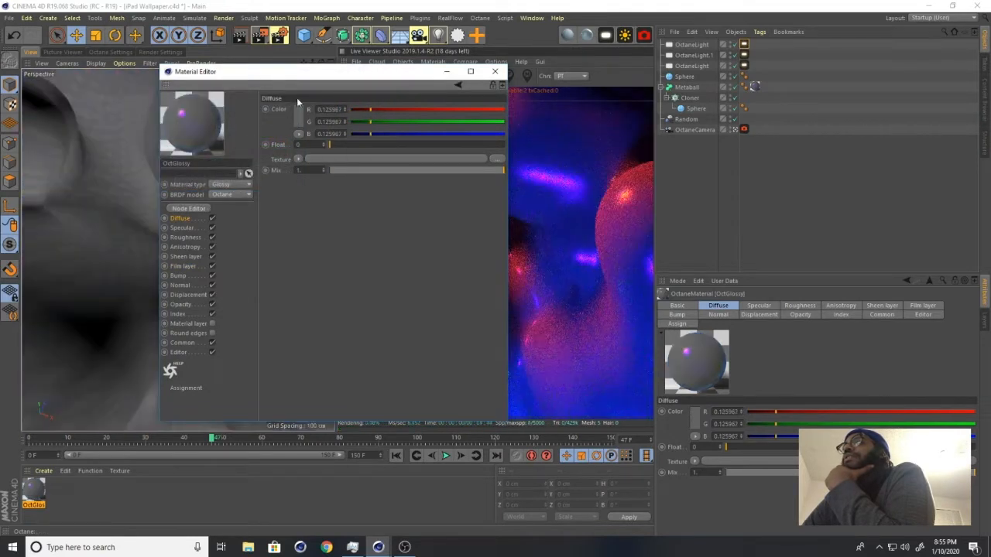
{"action": "left_click_drag", "start_coordinate": [319, 83], "coordinate": [123, 122]}
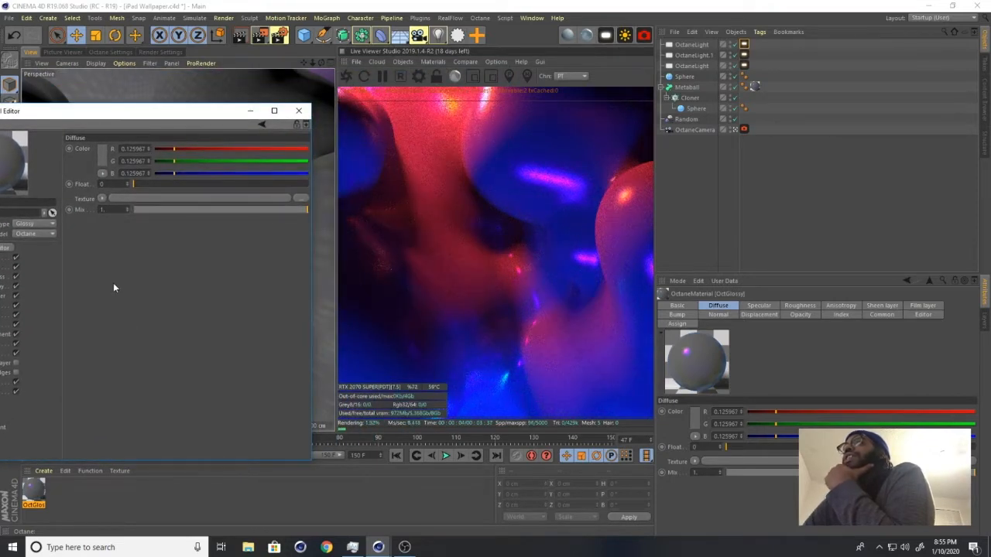
Darken the material's diffuse grey to a value of 24% and close the material editor
{"action": "left_click", "coordinate": [103, 155]}
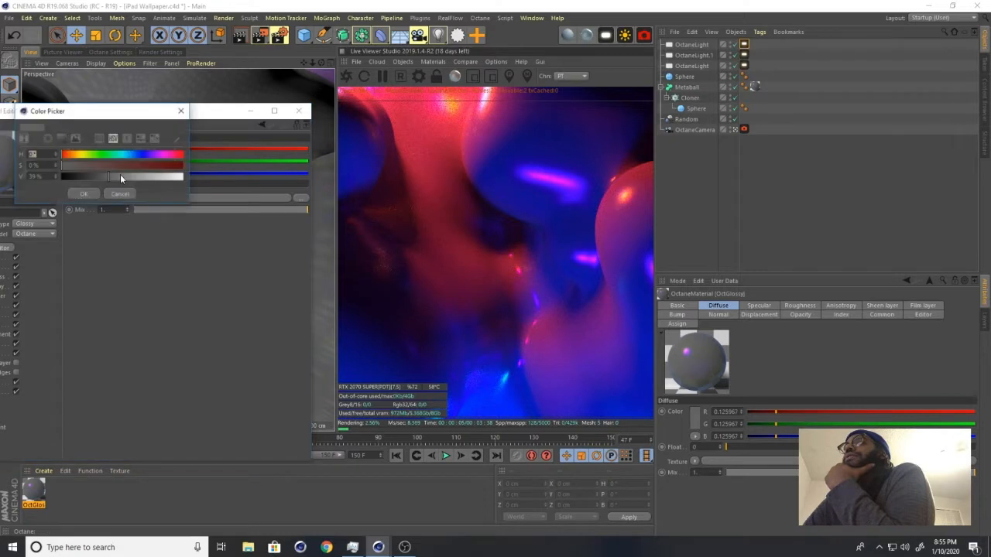
{"action": "left_click_drag", "start_coordinate": [92, 176], "coordinate": [89, 178]}
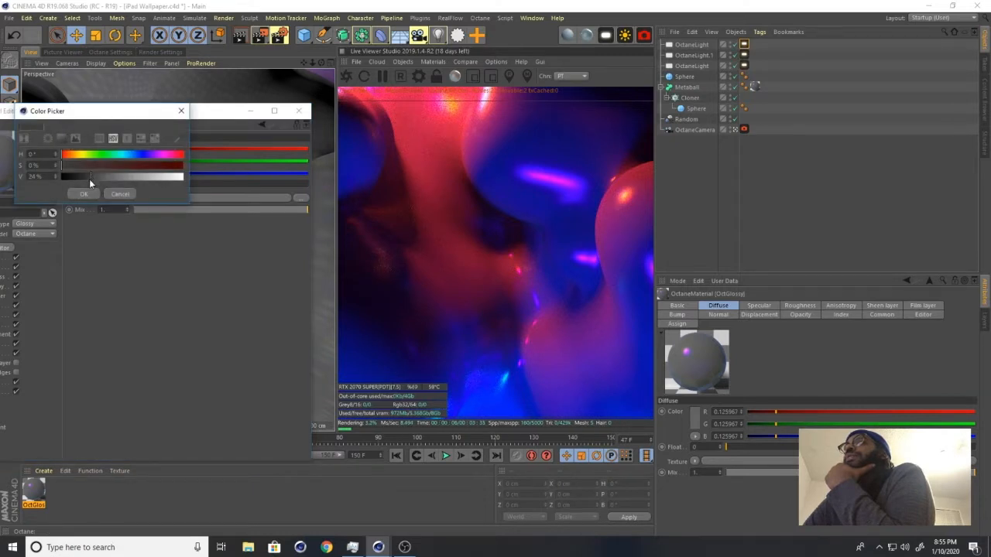
{"action": "left_click", "coordinate": [85, 195]}
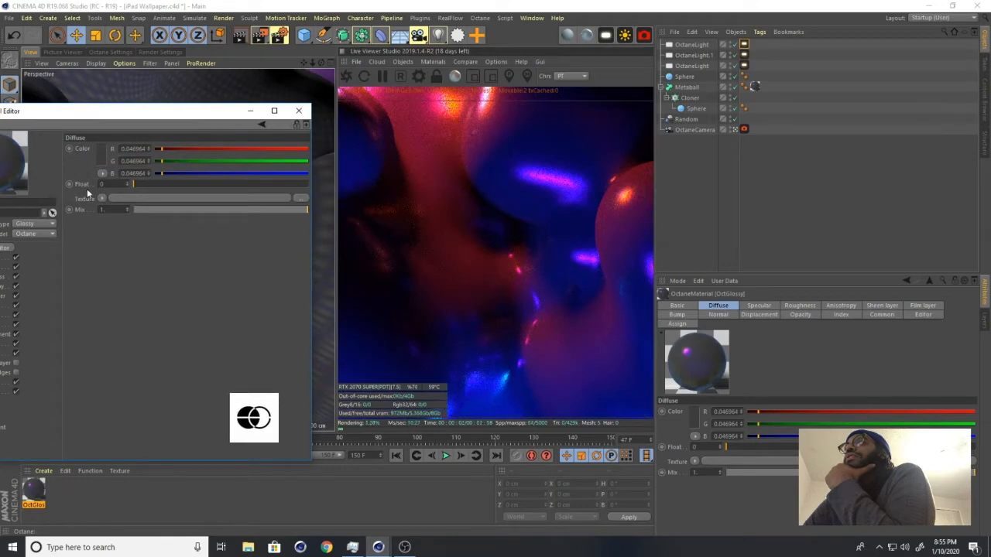
{"action": "left_click", "coordinate": [299, 111]}
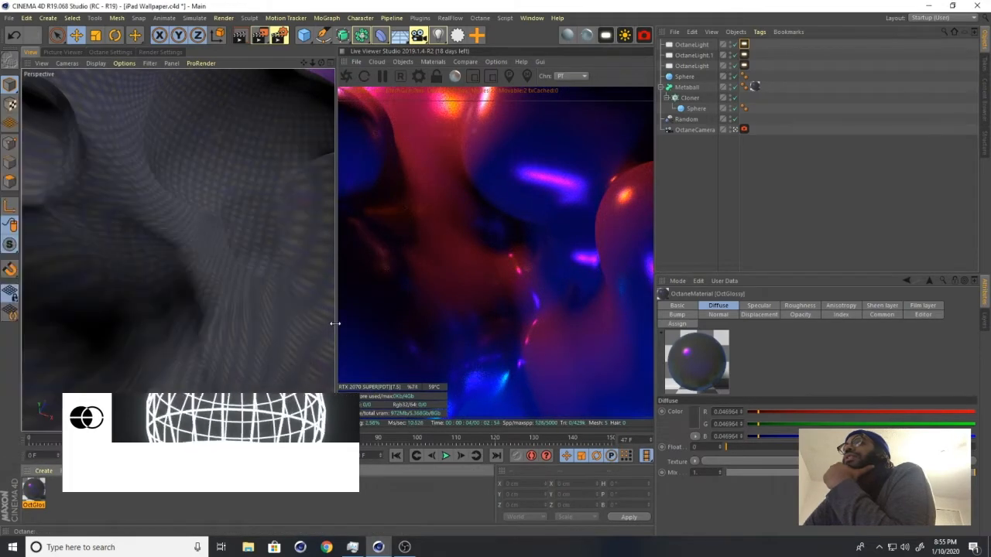
Enable post processing on the OctaneCamera tag and restart the live render
{"action": "left_click", "coordinate": [744, 129]}
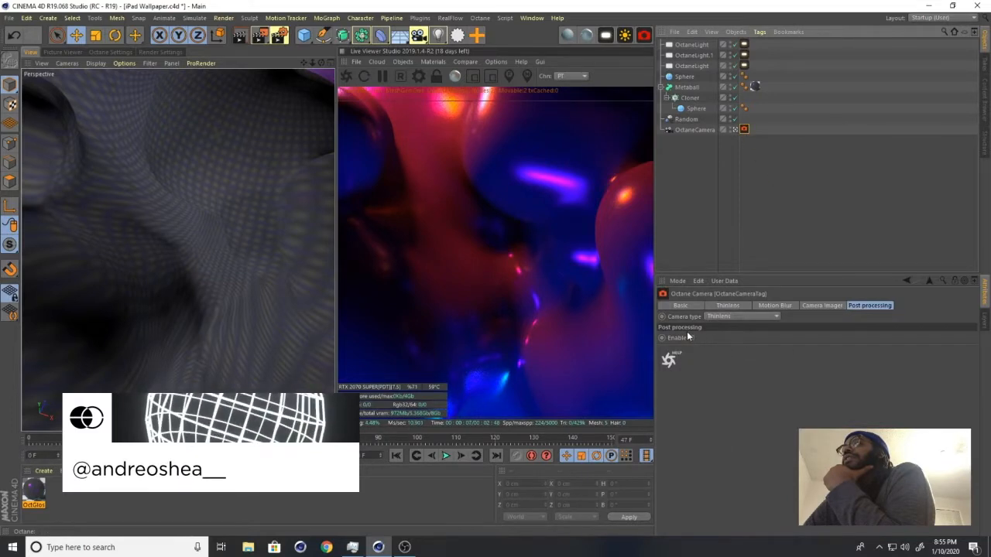
{"action": "left_click", "coordinate": [691, 338]}
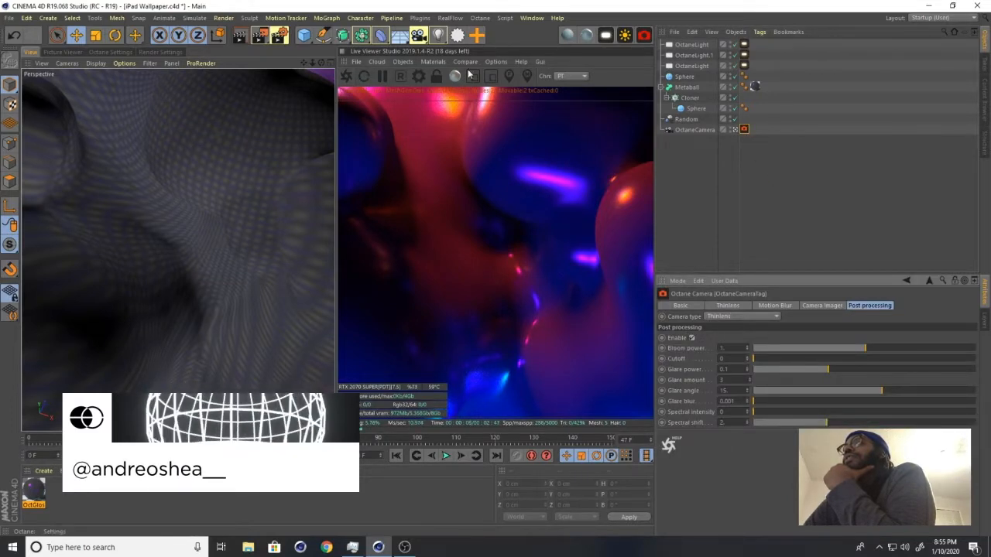
{"action": "left_click", "coordinate": [496, 62]}
{"action": "left_click", "coordinate": [509, 74]}
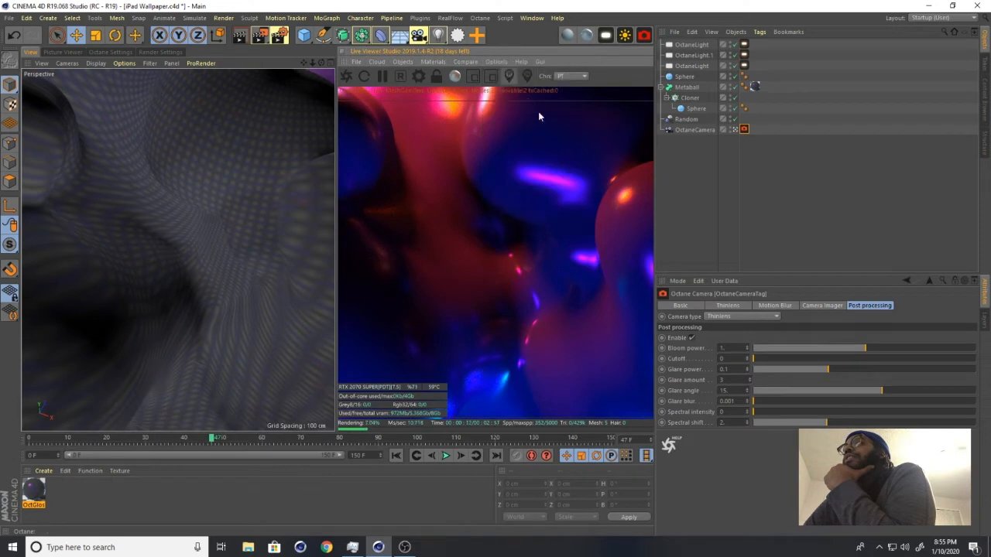
{"action": "left_click", "coordinate": [345, 75]}
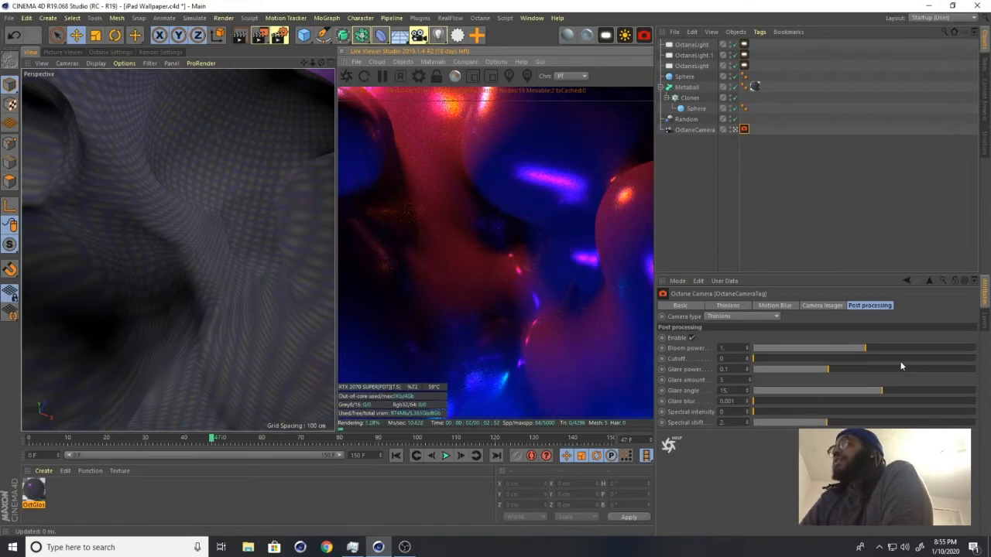
Raise the camera's bloom power to about 270.8 and keep the cutoff at 0
{"action": "left_click_drag", "start_coordinate": [875, 352], "coordinate": [958, 353]}
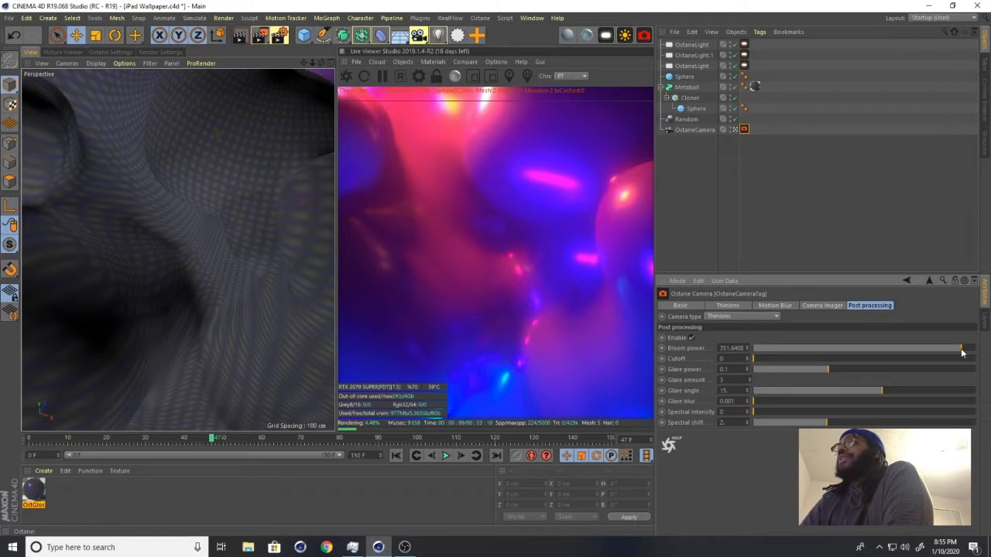
{"action": "left_click_drag", "start_coordinate": [959, 353], "coordinate": [959, 353]}
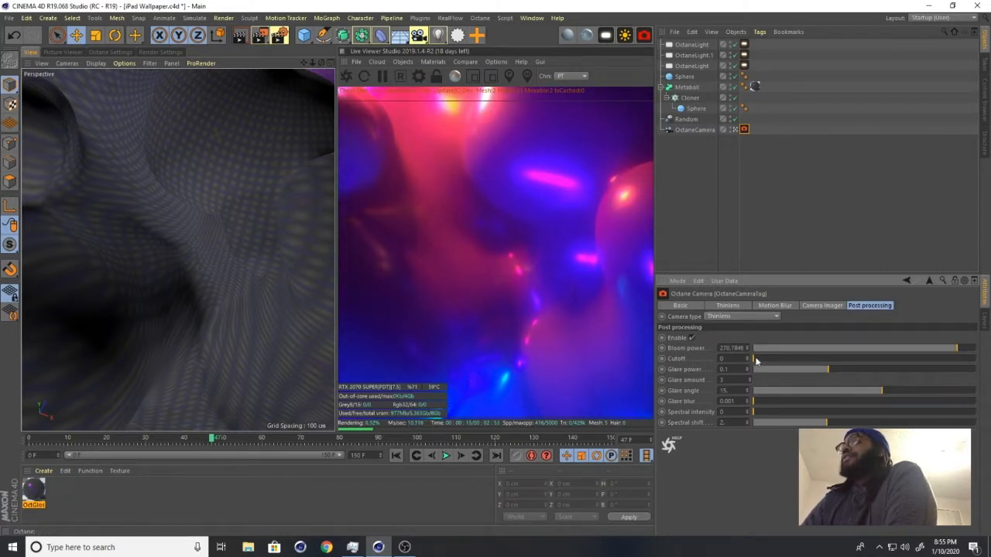
{"action": "mouse_move", "coordinate": [754, 358]}
{"action": "left_mouse_down"}
{"action": "mouse_move", "coordinate": [785, 361]}
{"action": "mouse_move", "coordinate": [751, 361]}
{"action": "left_mouse_up"}
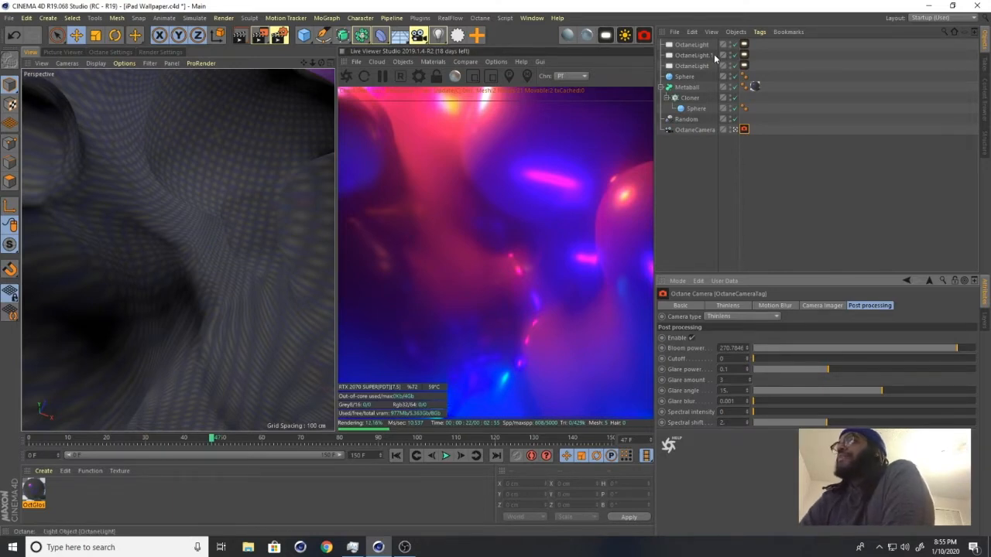
Leave the camera view, add an Octane area light, and move it above the metaball to about Y 461.7 cm, Z -311.5 cm
{"action": "left_click", "coordinate": [734, 130]}
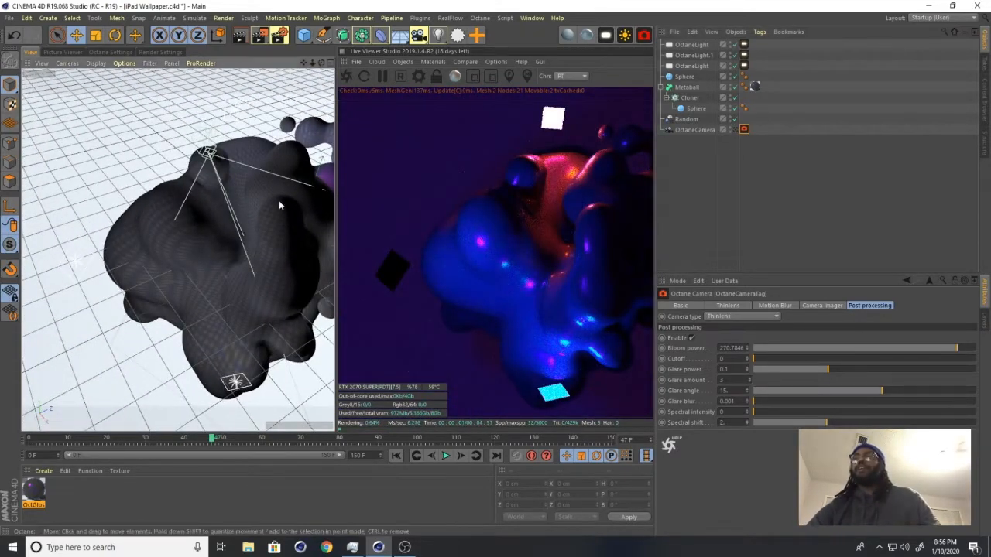
{"action": "left_click_drag", "start_coordinate": [278, 200], "coordinate": [262, 238], "text": "alt"}
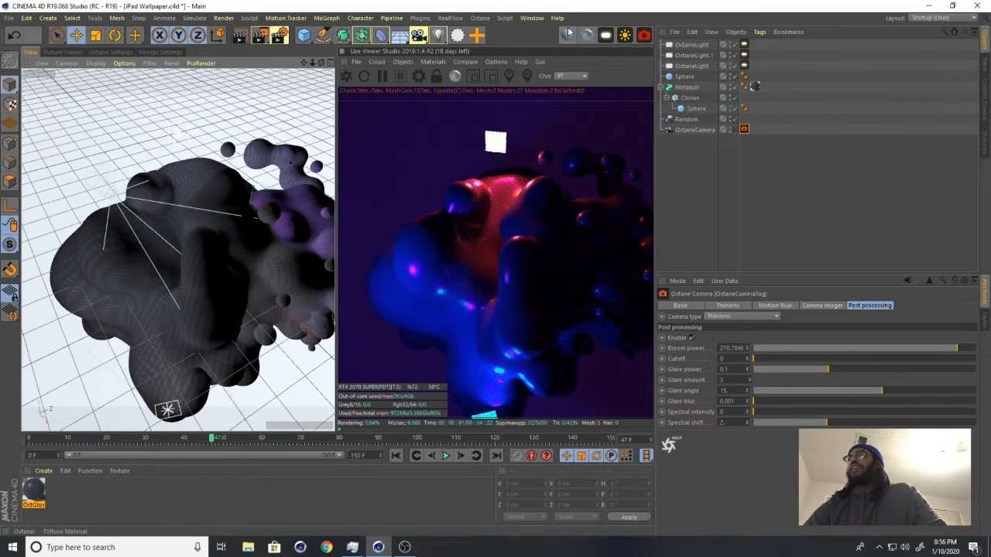
{"action": "left_click", "coordinate": [606, 35]}
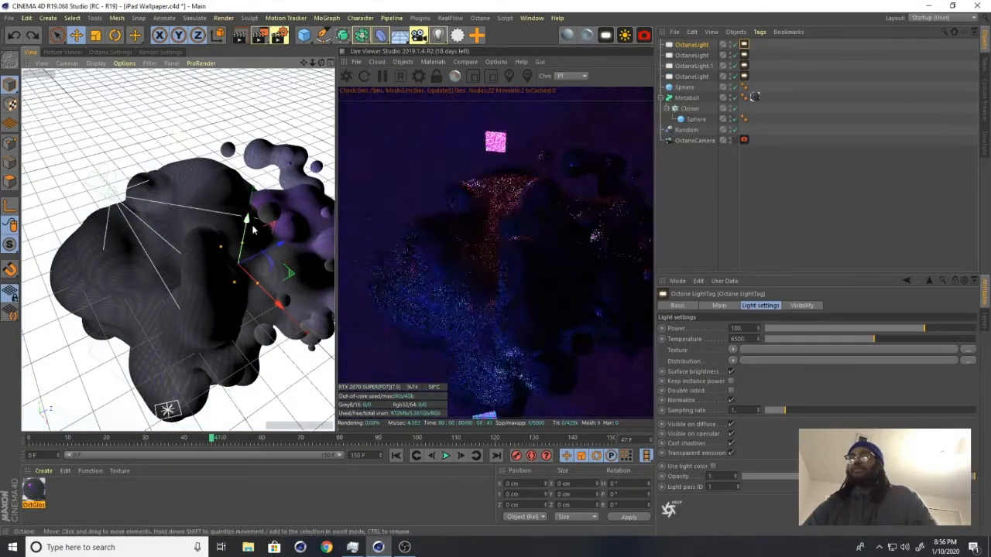
{"action": "left_click_drag", "start_coordinate": [244, 232], "coordinate": [277, 101]}
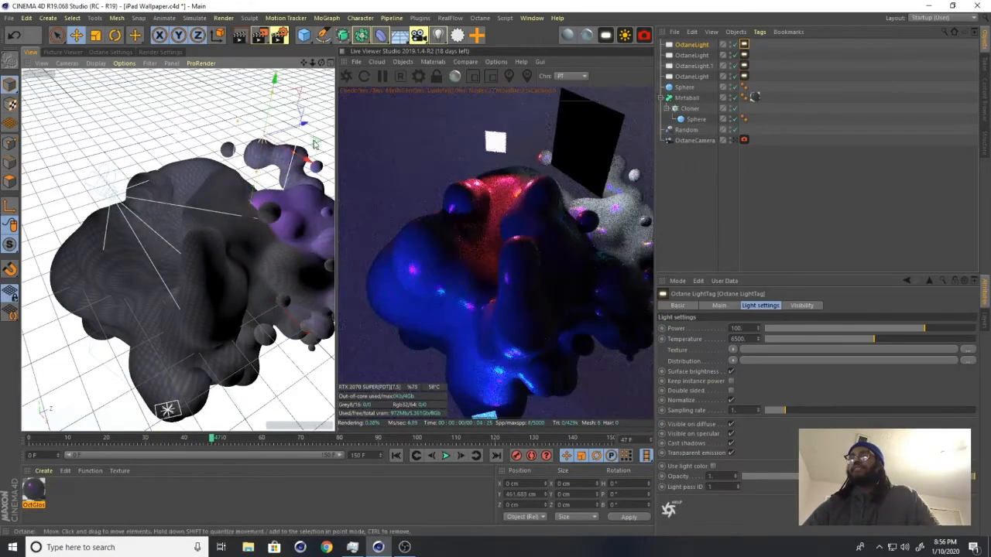
{"action": "left_click_drag", "start_coordinate": [304, 132], "coordinate": [175, 165]}
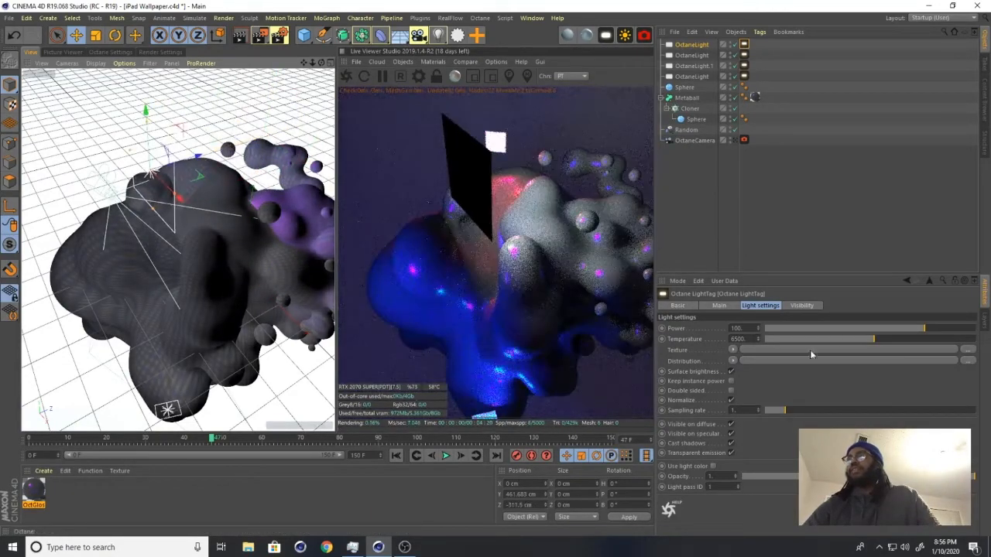
Set the new area light's pitch to -90°, raise it to about Y 694.9 cm, and return to the OctaneCamera view
{"action": "left_click", "coordinate": [719, 305]}
{"action": "left_click", "coordinate": [677, 306]}
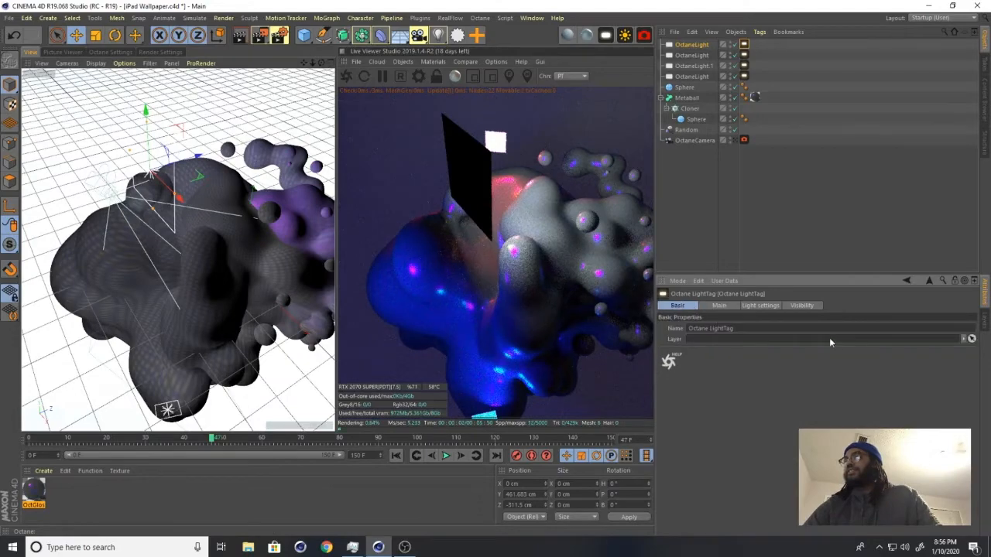
{"action": "left_click", "coordinate": [691, 45]}
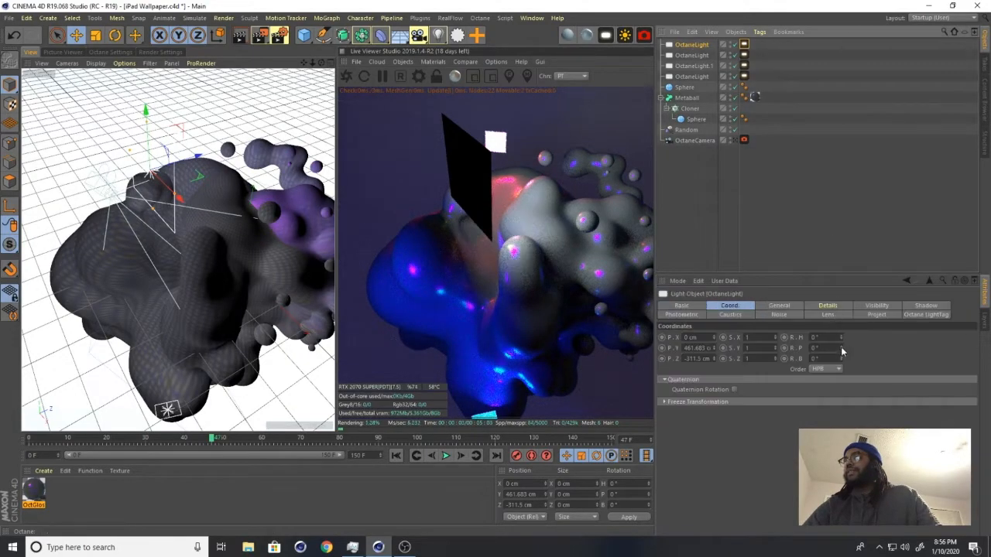
{"action": "left_click_drag", "start_coordinate": [842, 353], "coordinate": [842, 357]}
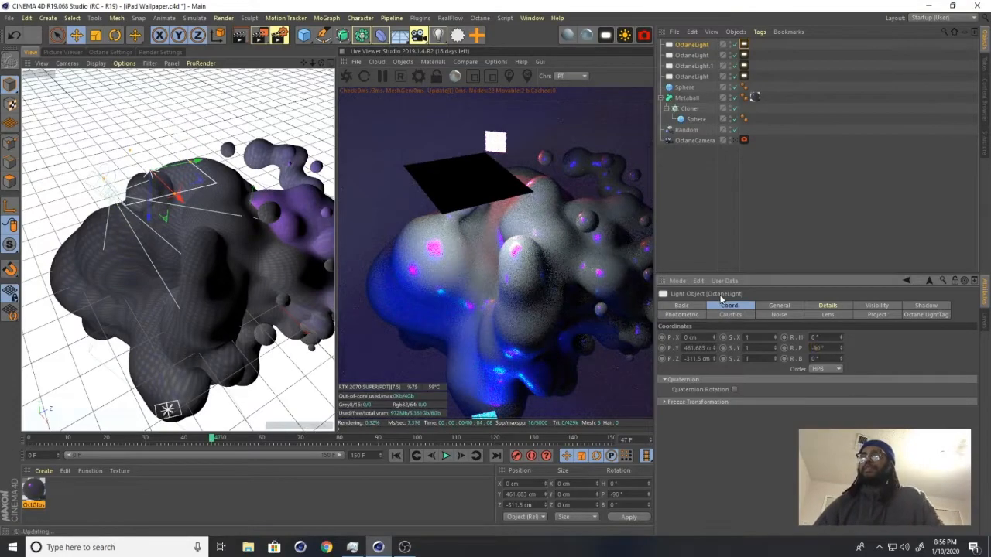
{"action": "left_click_drag", "start_coordinate": [153, 193], "coordinate": [144, 95]}
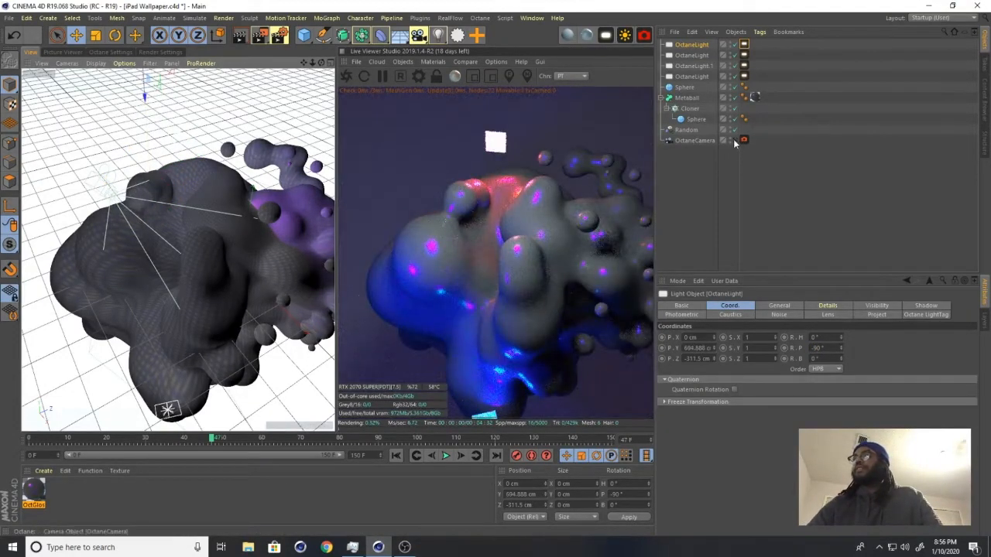
{"action": "left_click", "coordinate": [733, 141]}
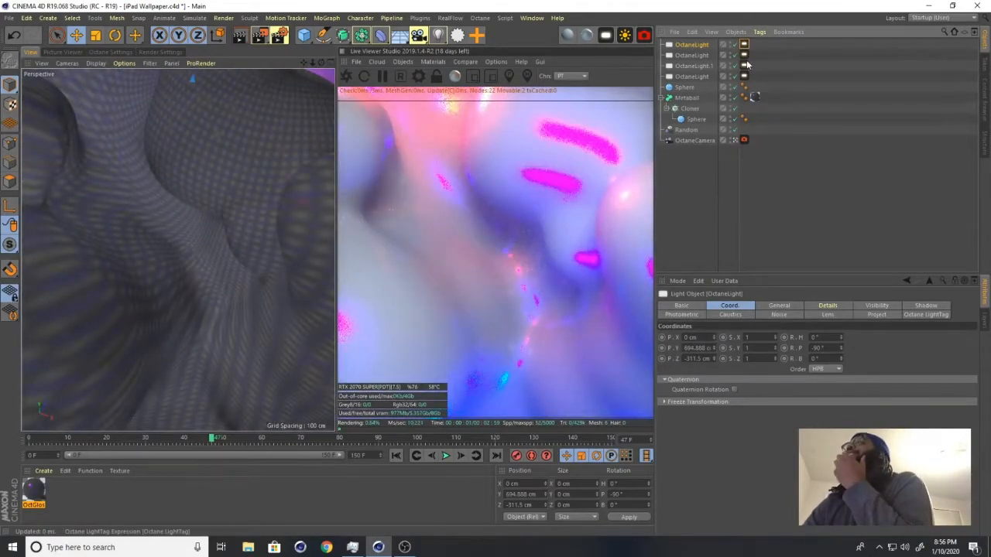
Lower the new overhead area light's power to about 4.3
{"action": "left_click", "coordinate": [744, 65]}
{"action": "left_click", "coordinate": [769, 308]}
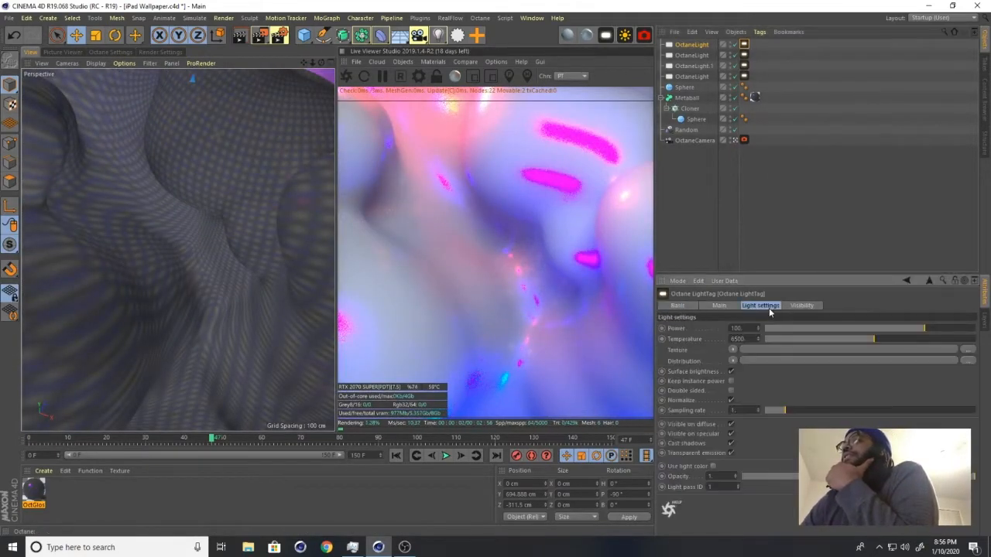
{"action": "left_click_drag", "start_coordinate": [914, 329], "coordinate": [900, 330]}
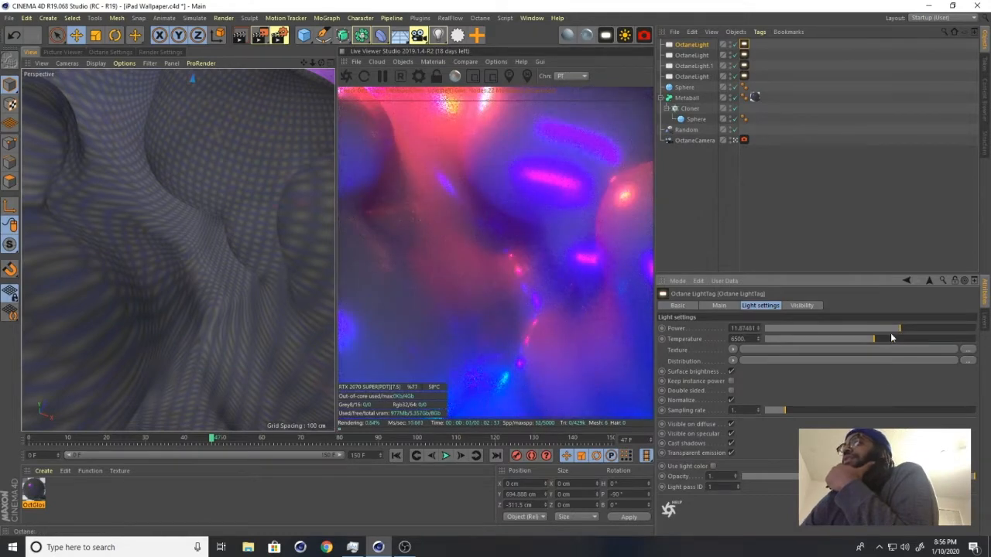
{"action": "left_click_drag", "start_coordinate": [895, 333], "coordinate": [886, 334]}
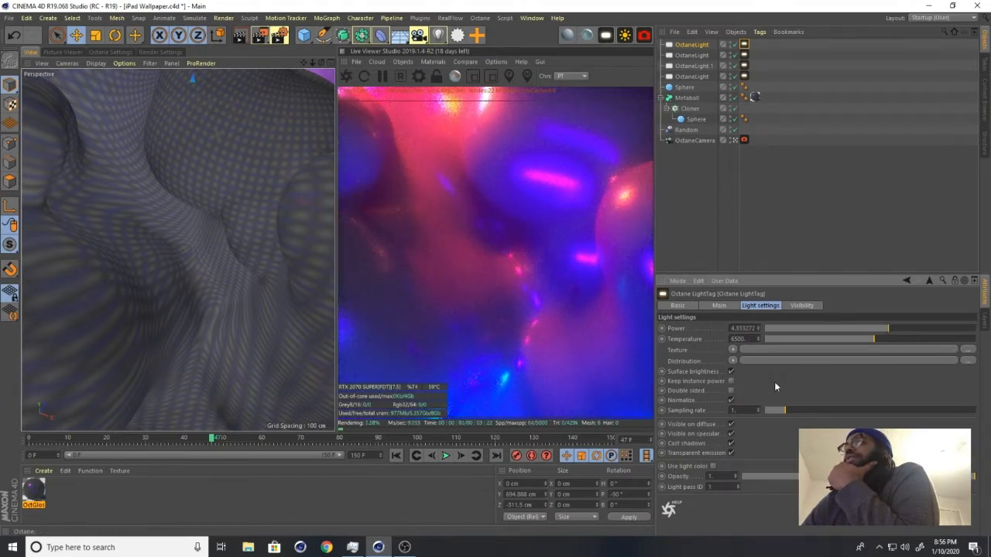
Darken the OctGlossy material's diffuse grey to a value of 14% and move the material editor clear of the live render
{"action": "left_click", "coordinate": [32, 486]}
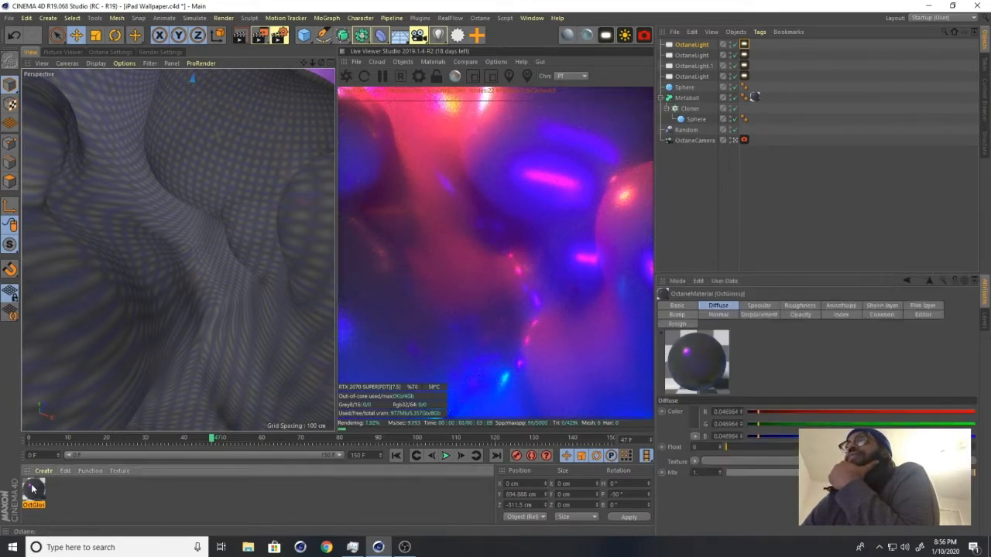
{"action": "double_click", "coordinate": [34, 489]}
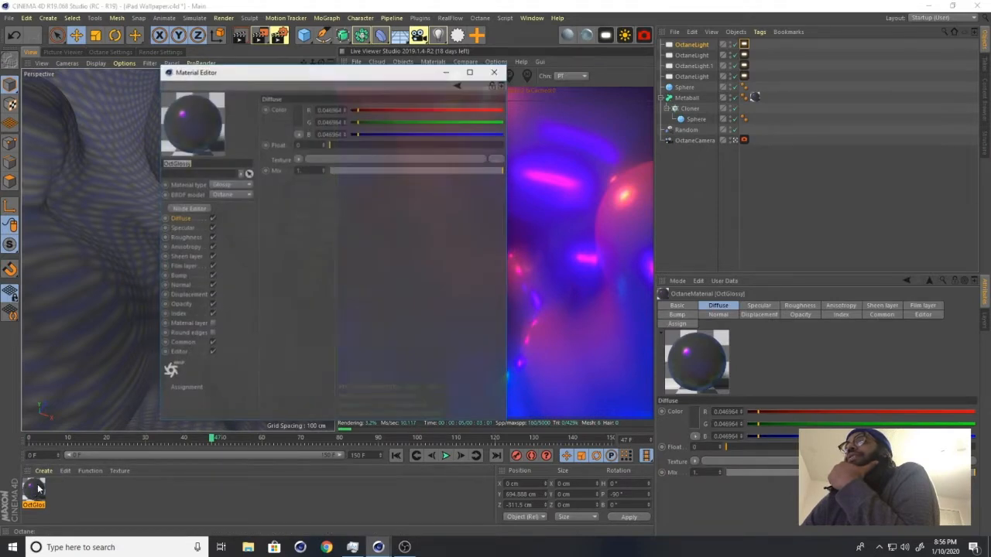
{"action": "left_click", "coordinate": [301, 127]}
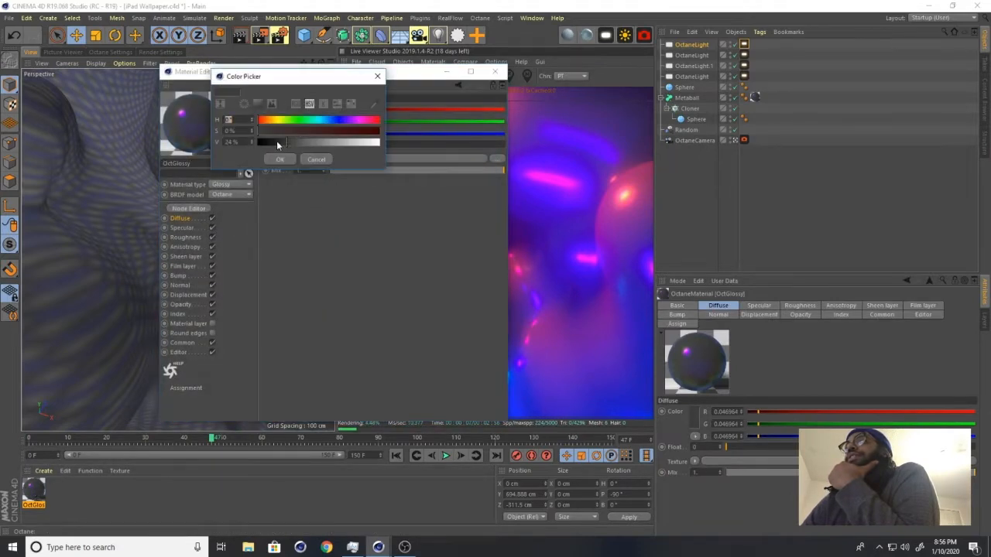
{"action": "left_click", "coordinate": [276, 144]}
{"action": "left_click", "coordinate": [277, 160]}
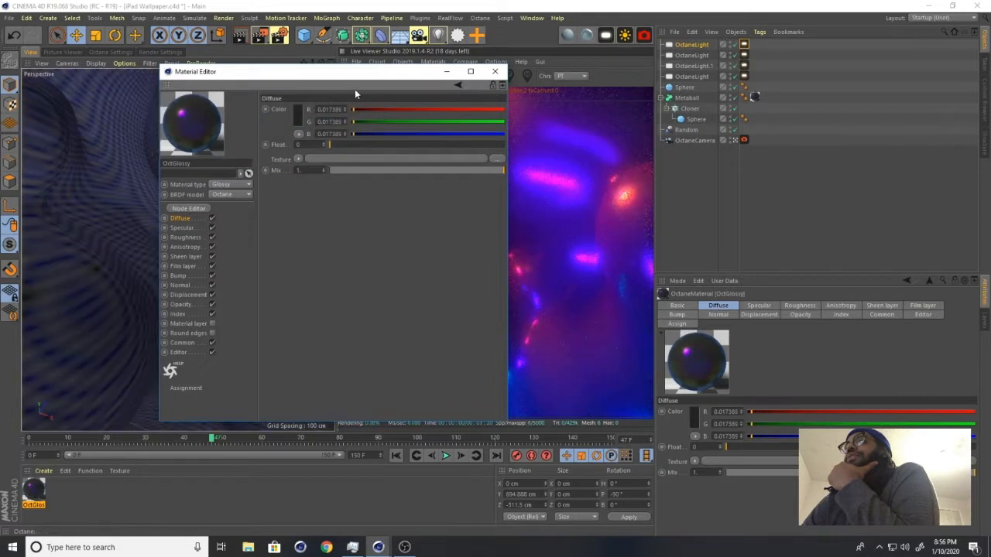
{"action": "left_click_drag", "start_coordinate": [365, 78], "coordinate": [182, 99]}
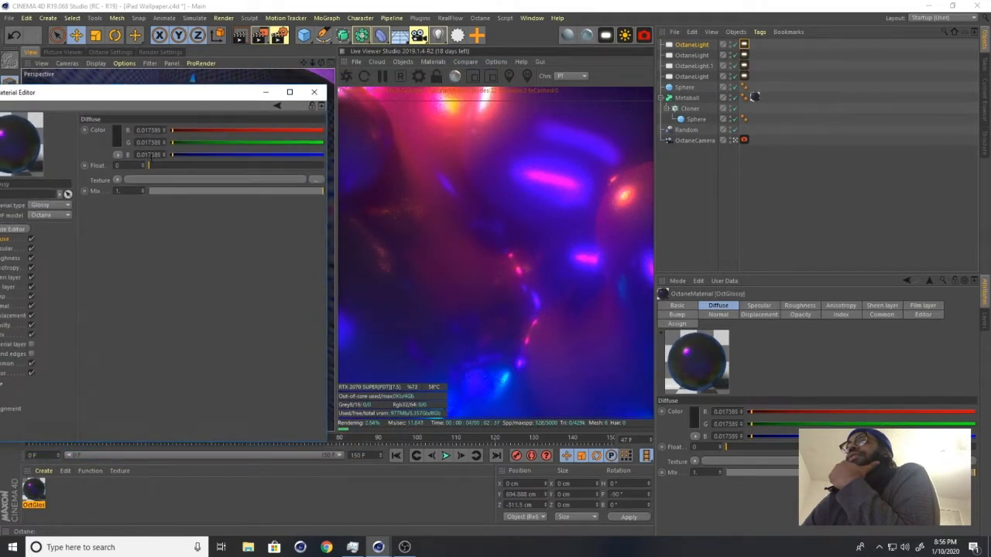
Try a lighter diffuse grey with a value of 64% on the OctGlossy material
{"action": "left_click", "coordinate": [118, 136]}
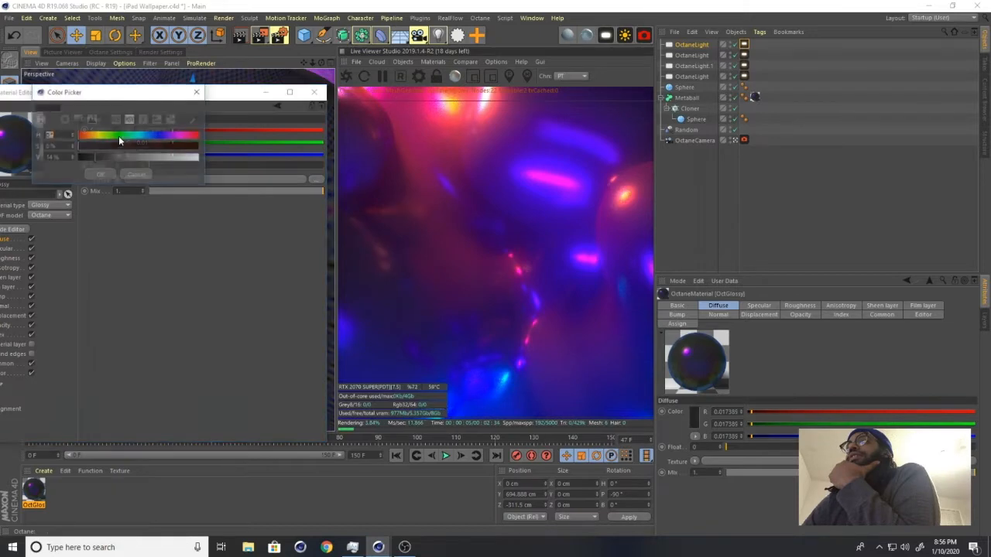
{"action": "left_click", "coordinate": [156, 158]}
{"action": "left_click", "coordinate": [102, 175]}
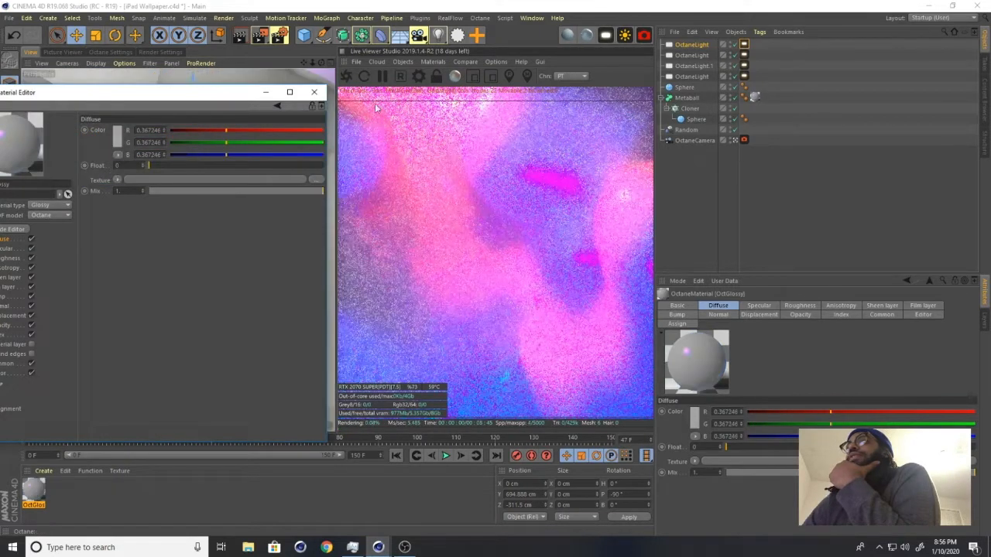
Darken the OctGlossy diffuse color to a near-black grey of about 0.0196 per RGB channel and close the material editor
{"action": "left_click", "coordinate": [116, 135]}
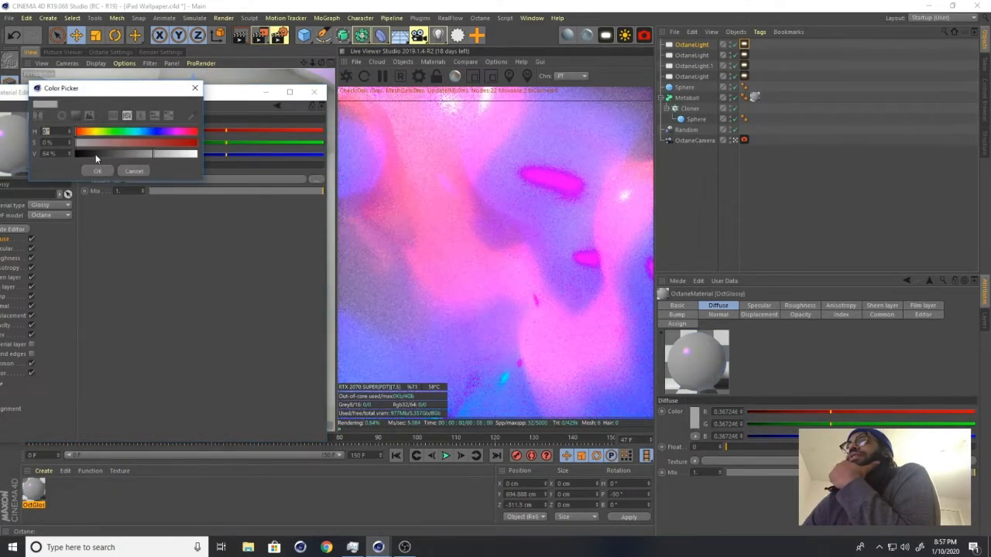
{"action": "left_click", "coordinate": [93, 154]}
{"action": "left_click", "coordinate": [101, 175]}
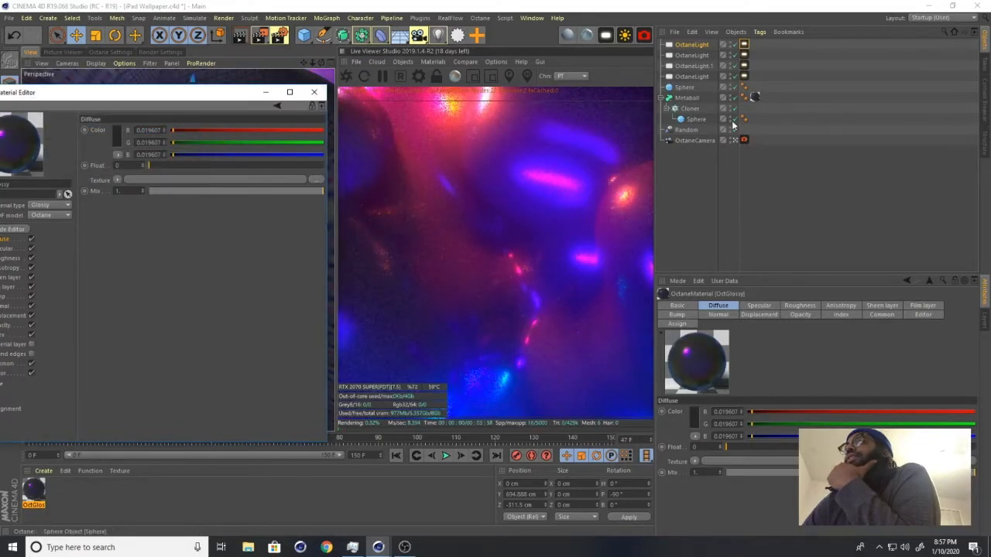
{"action": "left_click", "coordinate": [735, 92]}
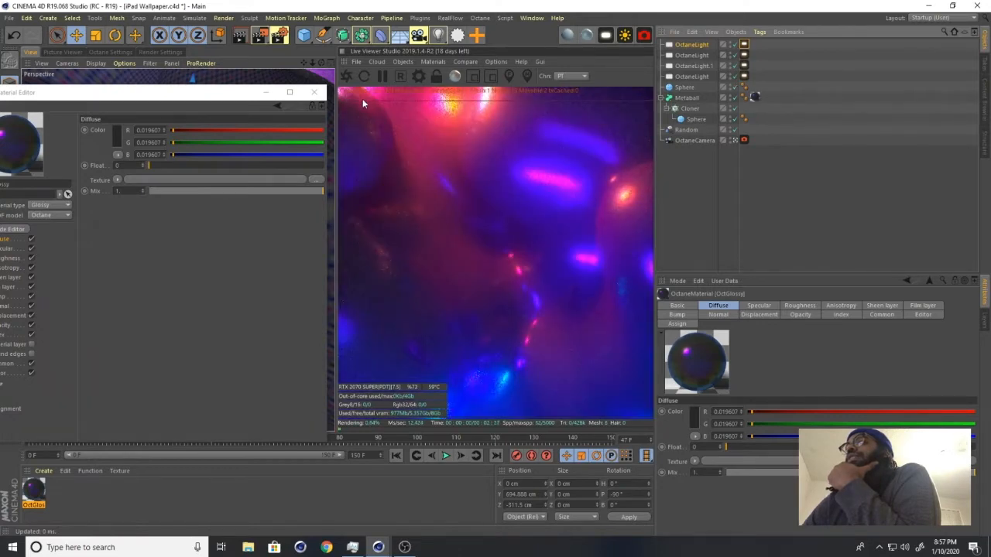
{"action": "left_click", "coordinate": [313, 92]}
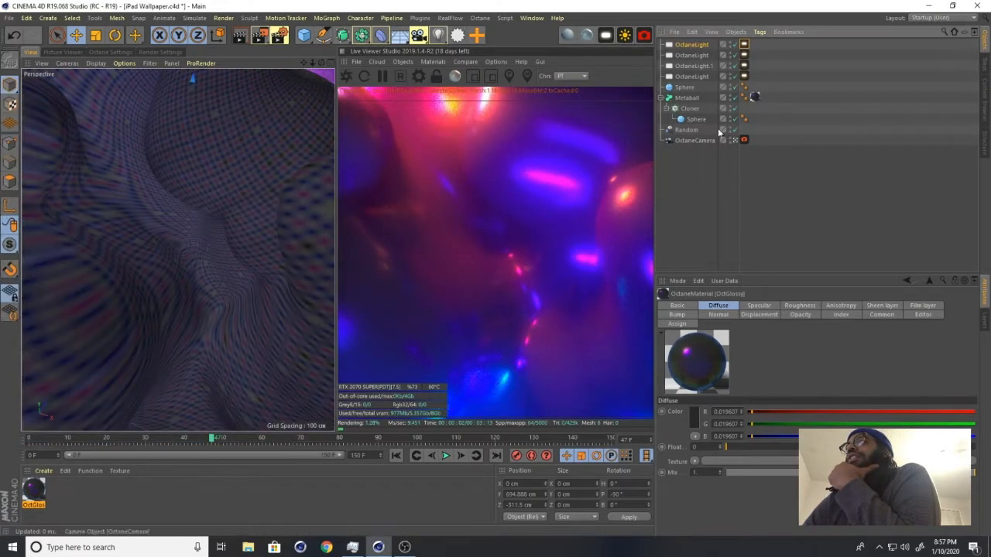
Raise the overhead area light's power to about 34
{"action": "left_click", "coordinate": [744, 75]}
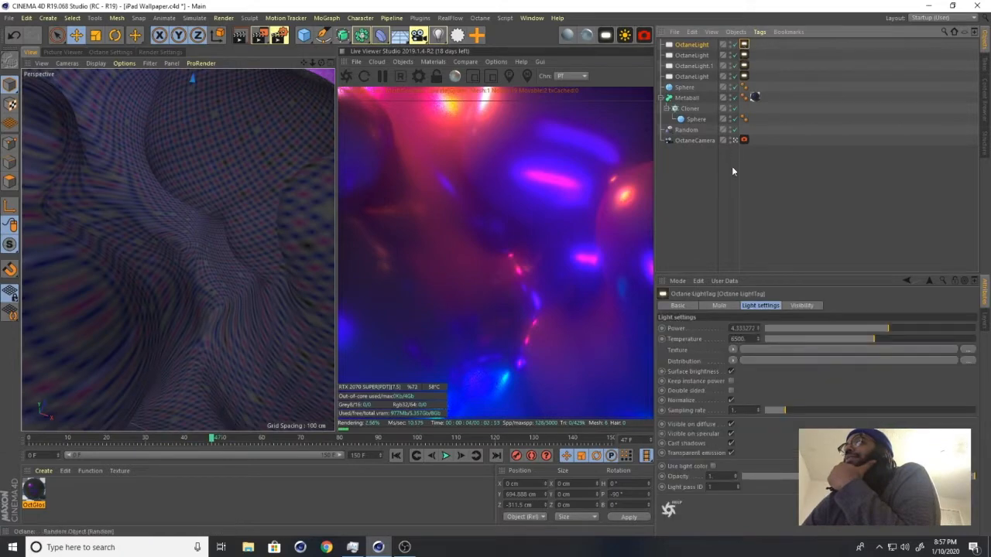
{"action": "left_click_drag", "start_coordinate": [886, 331], "coordinate": [912, 327]}
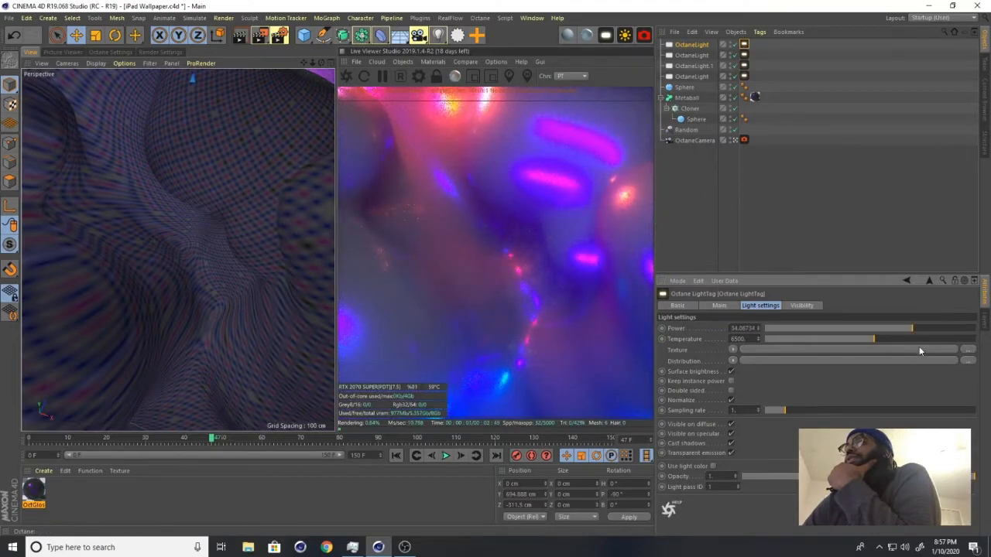
Open the OctGlossy material's diffuse settings in the material editor
{"action": "left_click", "coordinate": [34, 489]}
{"action": "double_click", "coordinate": [34, 489]}
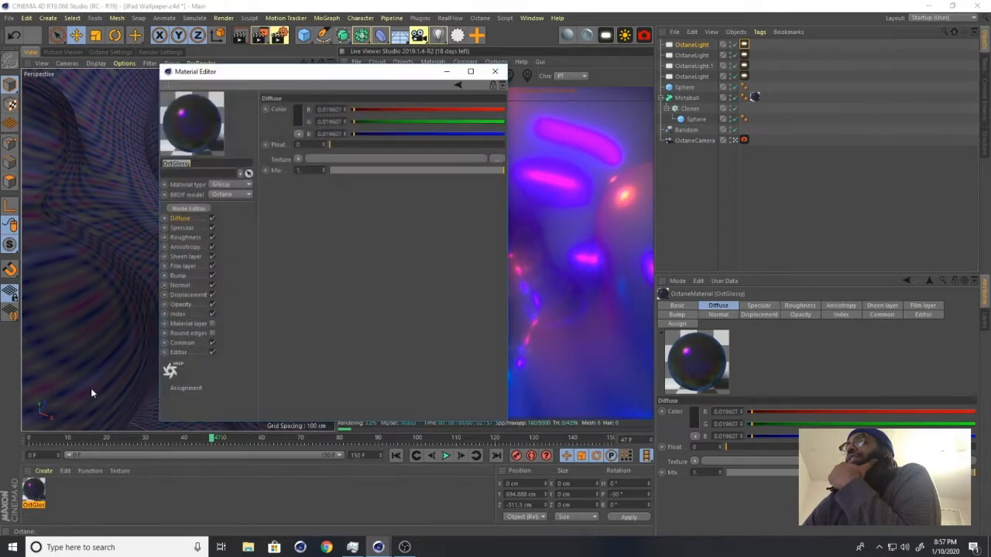
Set the OctGlossy material's diffuse colour to black with a value of 0% and close its editor
{"action": "left_click", "coordinate": [296, 126]}
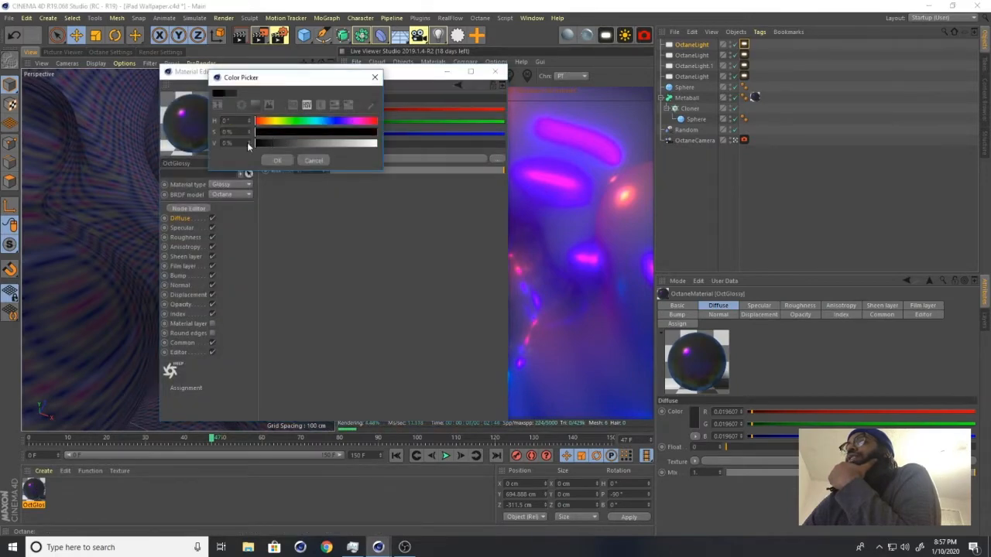
{"action": "left_click", "coordinate": [283, 161]}
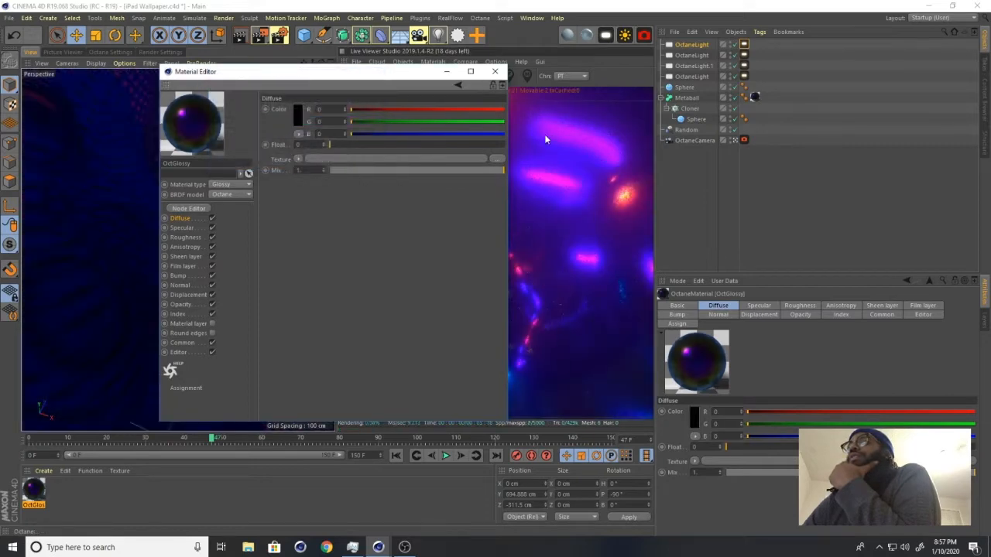
{"action": "left_click", "coordinate": [496, 75]}
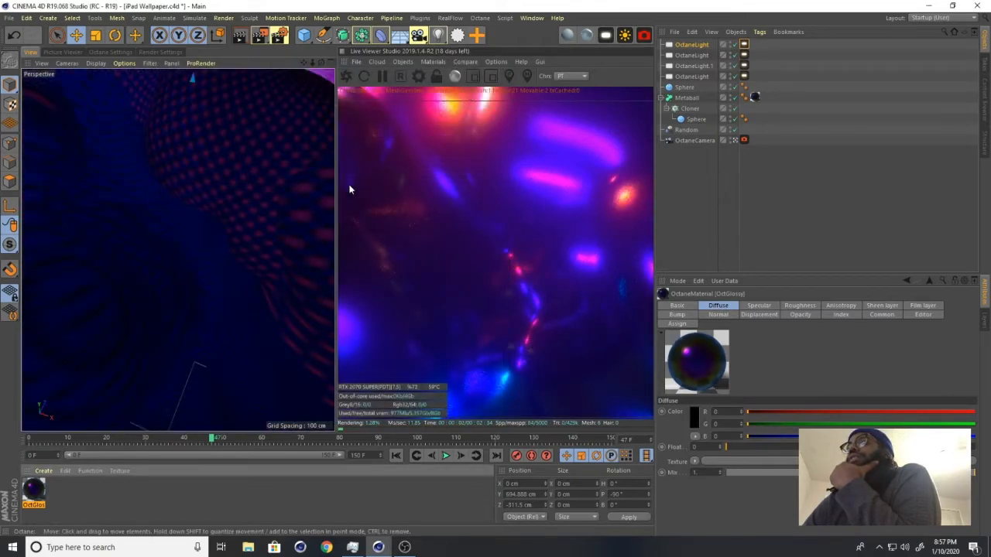
Reopen the OctGlossy material and try a dark grey diffuse colour of about 0.14 in all RGB channels
{"action": "double_click", "coordinate": [35, 489]}
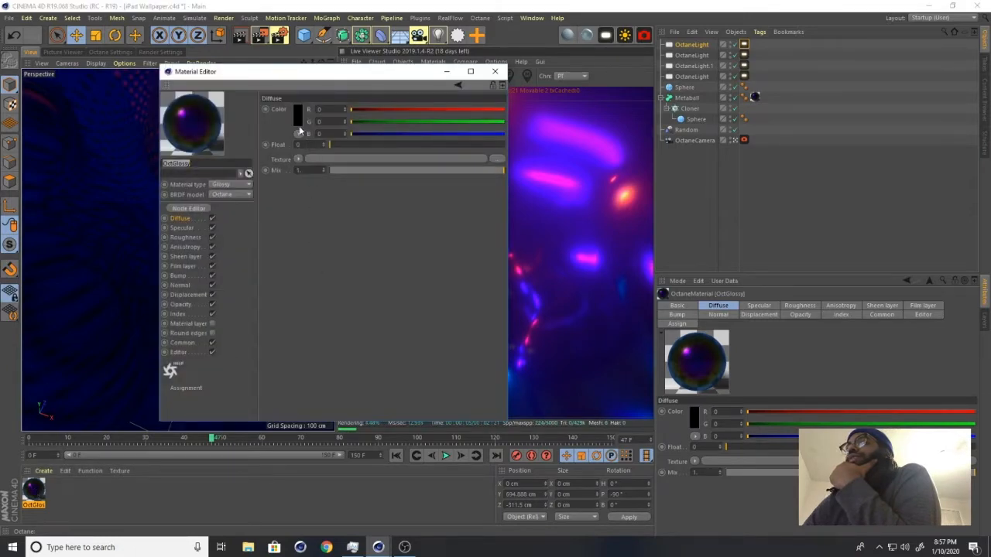
{"action": "left_click", "coordinate": [298, 118]}
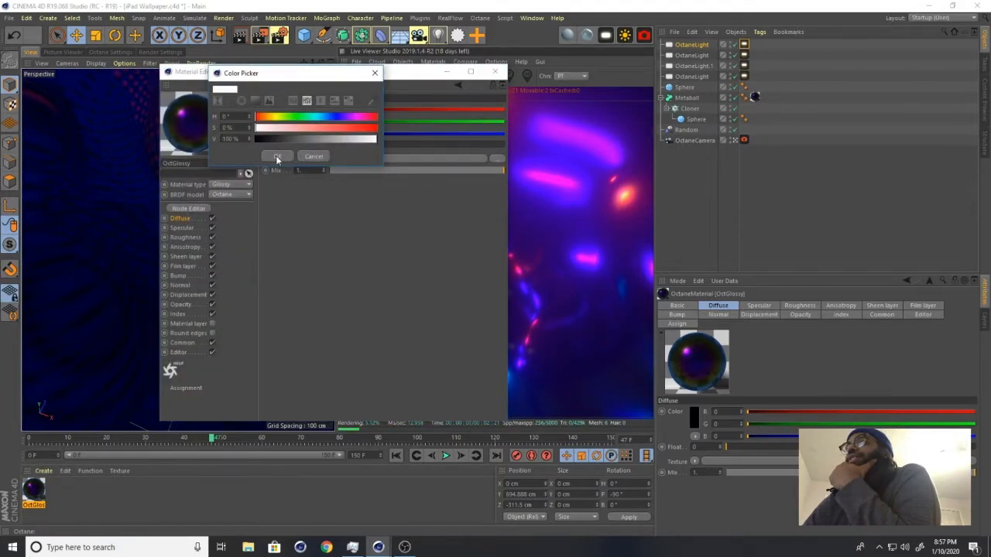
{"action": "left_click", "coordinate": [275, 156]}
{"action": "left_click_drag", "start_coordinate": [356, 78], "coordinate": [224, 120]}
{"action": "left_click", "coordinate": [163, 164]}
{"action": "left_click_drag", "start_coordinate": [185, 184], "coordinate": [172, 188]}
{"action": "left_click", "coordinate": [142, 202]}
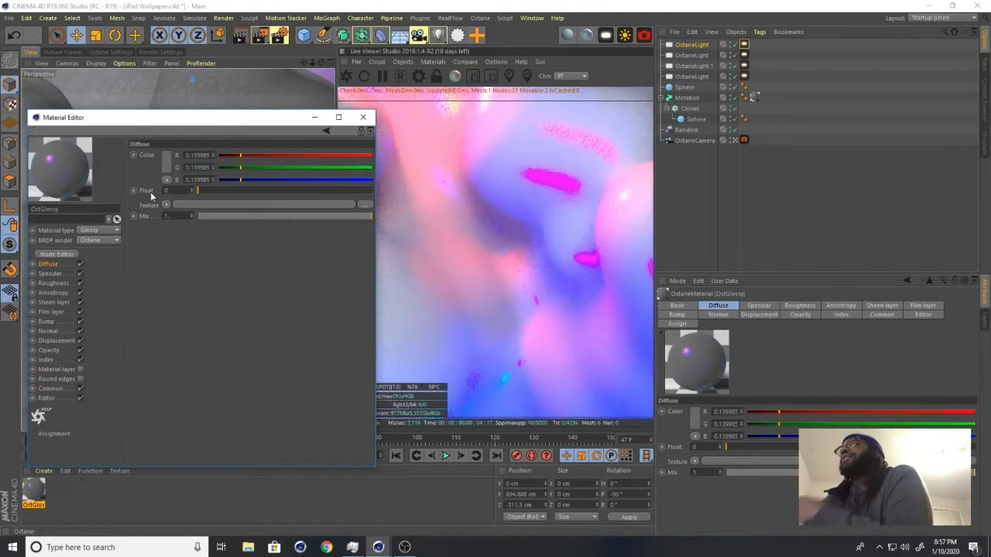
Darken the OctGlossy diffuse colour in stages, setting its value to 20%, 14% and finally 10%
{"action": "left_click", "coordinate": [165, 162]}
{"action": "left_click_drag", "start_coordinate": [163, 185], "coordinate": [149, 189]}
{"action": "left_click", "coordinate": [149, 202]}
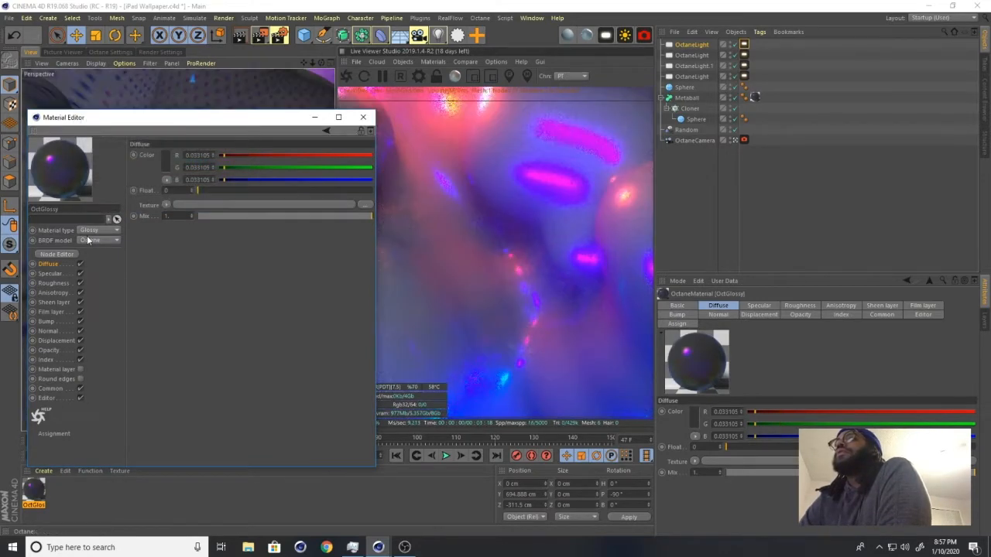
{"action": "left_click", "coordinate": [162, 171]}
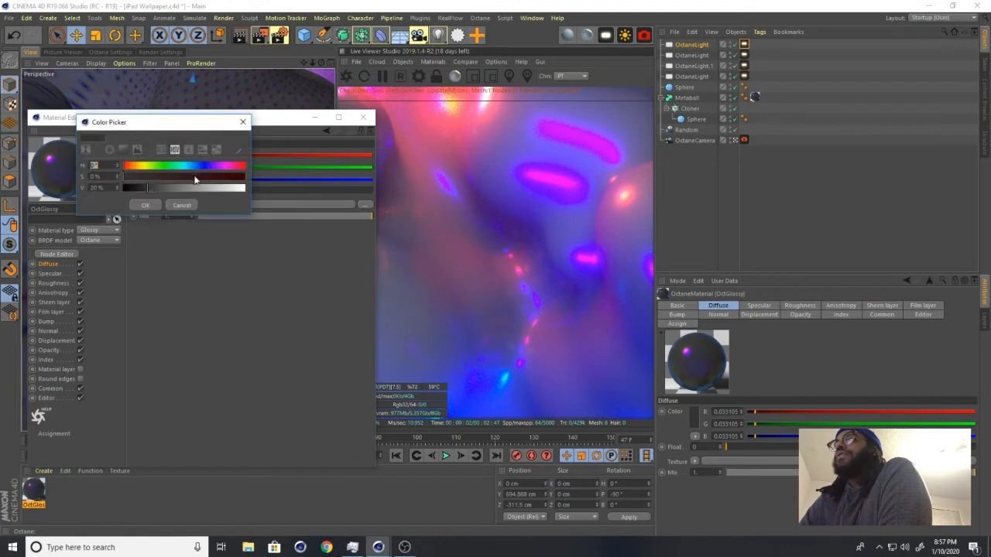
{"action": "left_click", "coordinate": [140, 205]}
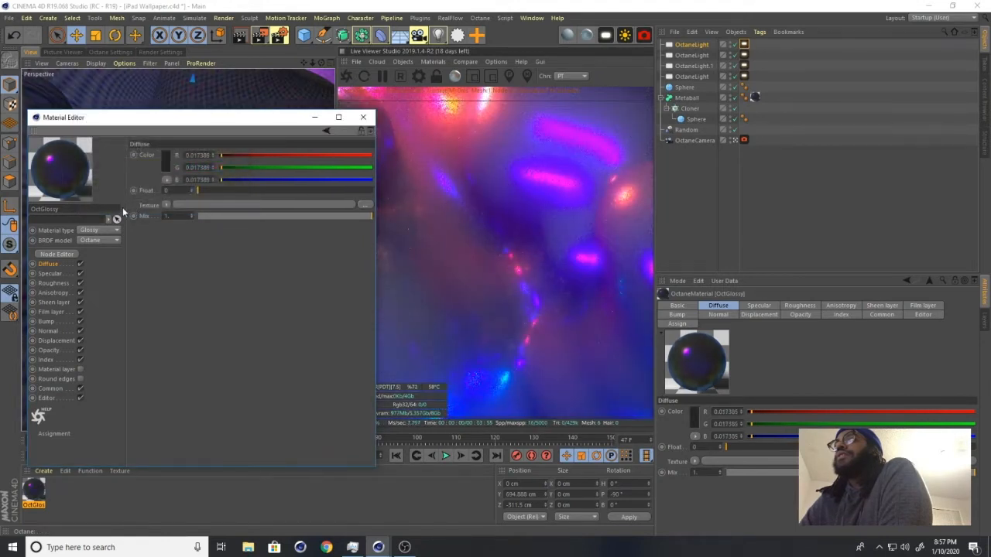
{"action": "left_click", "coordinate": [167, 168]}
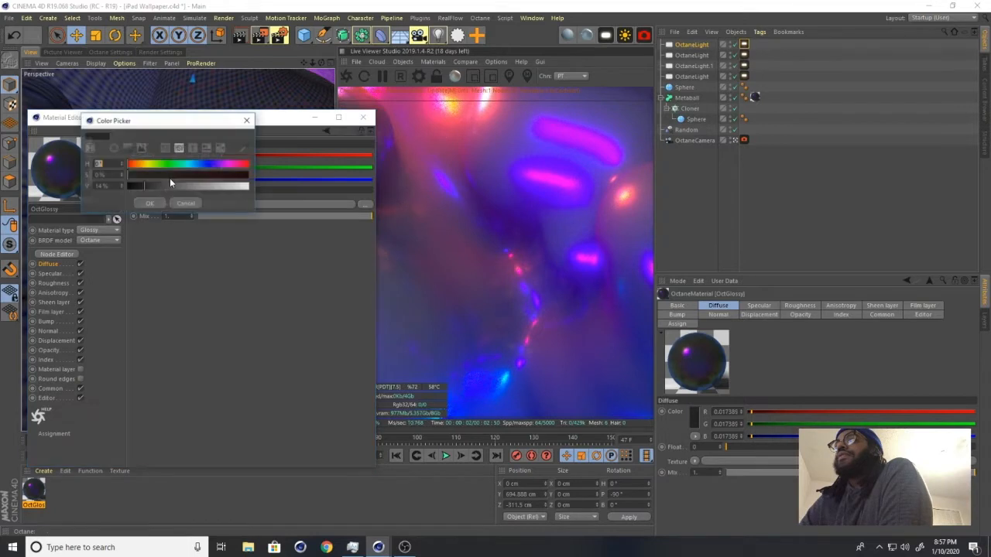
{"action": "left_click", "coordinate": [139, 188]}
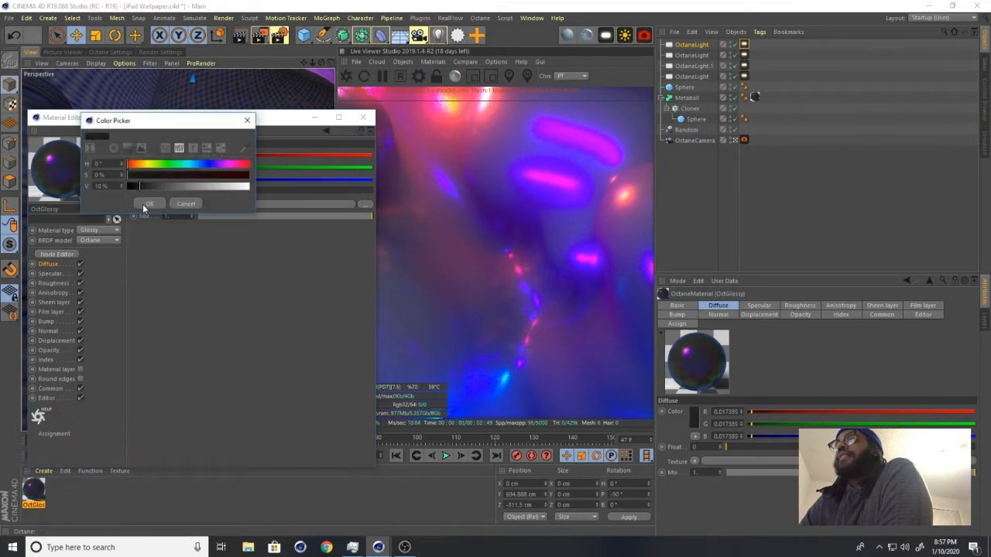
{"action": "left_click", "coordinate": [142, 203]}
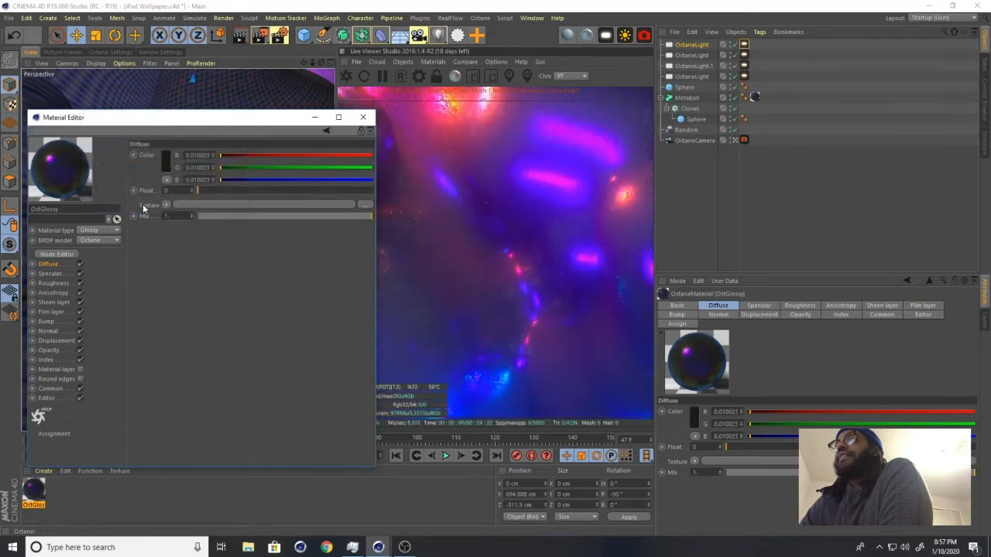
Set the material's film layer float to about 0.626 and its film IOR to about 1.349
{"action": "left_click", "coordinate": [52, 282]}
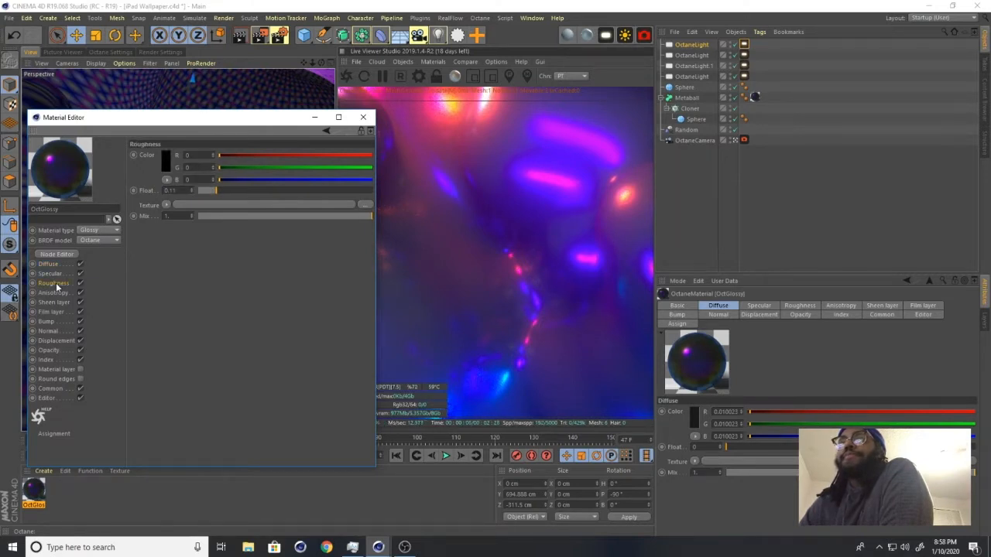
{"action": "left_click", "coordinate": [56, 313]}
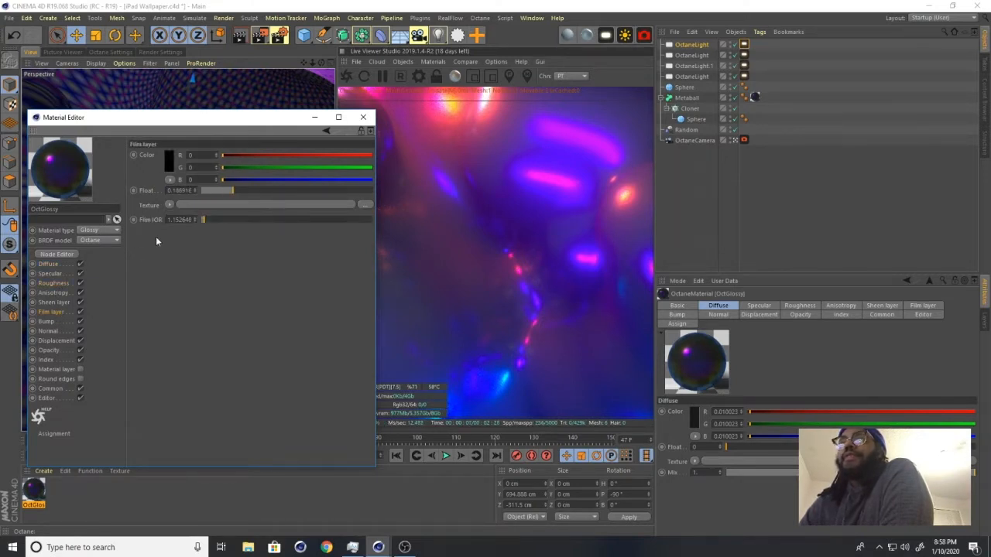
{"action": "left_click_drag", "start_coordinate": [240, 189], "coordinate": [268, 192]}
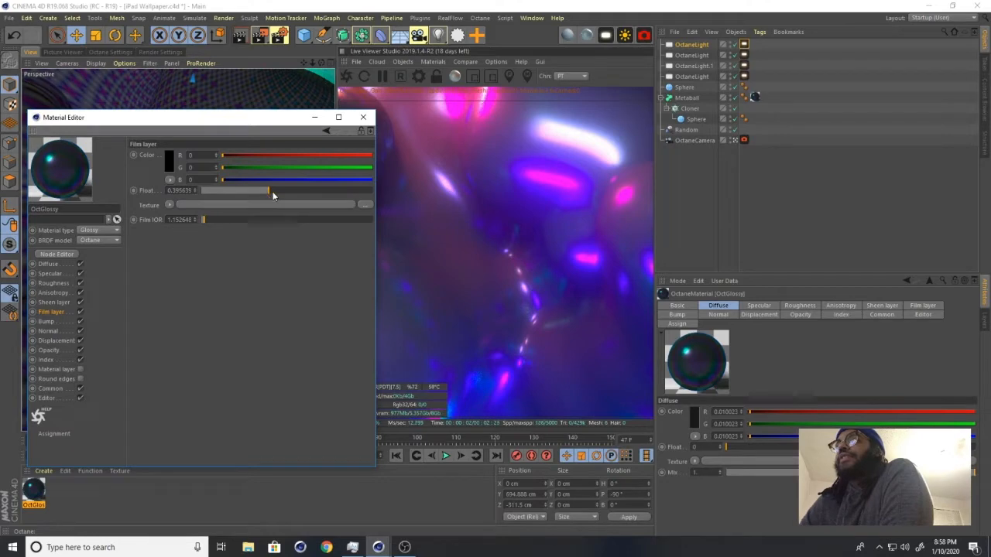
{"action": "left_click_drag", "start_coordinate": [276, 192], "coordinate": [307, 191]}
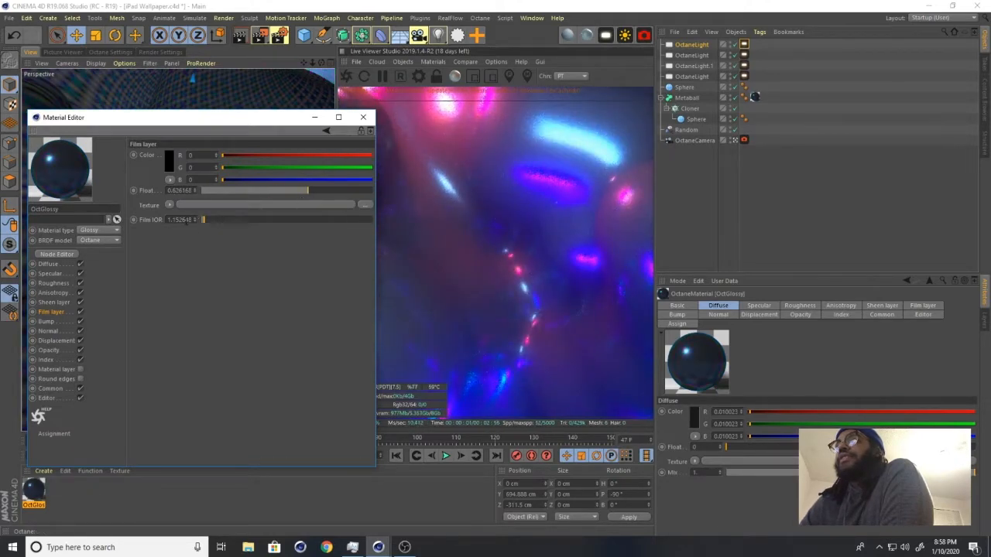
{"action": "mouse_move", "coordinate": [206, 220]}
{"action": "left_mouse_down"}
{"action": "mouse_move", "coordinate": [250, 219]}
{"action": "mouse_move", "coordinate": [206, 221]}
{"action": "left_mouse_up"}
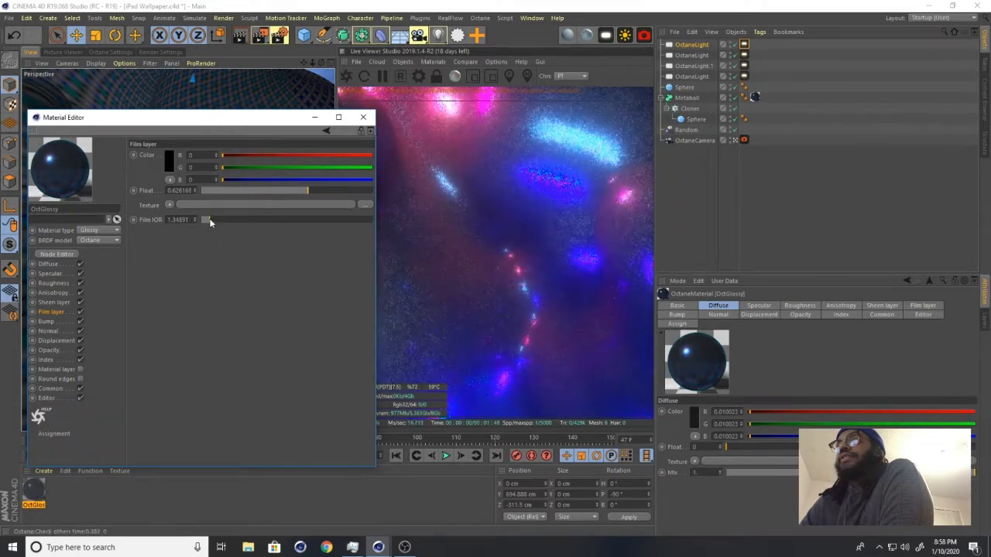
Set the material's specular colour to saturated blue with hue 221°, saturation 100% and value 96%
{"action": "left_click", "coordinate": [50, 274]}
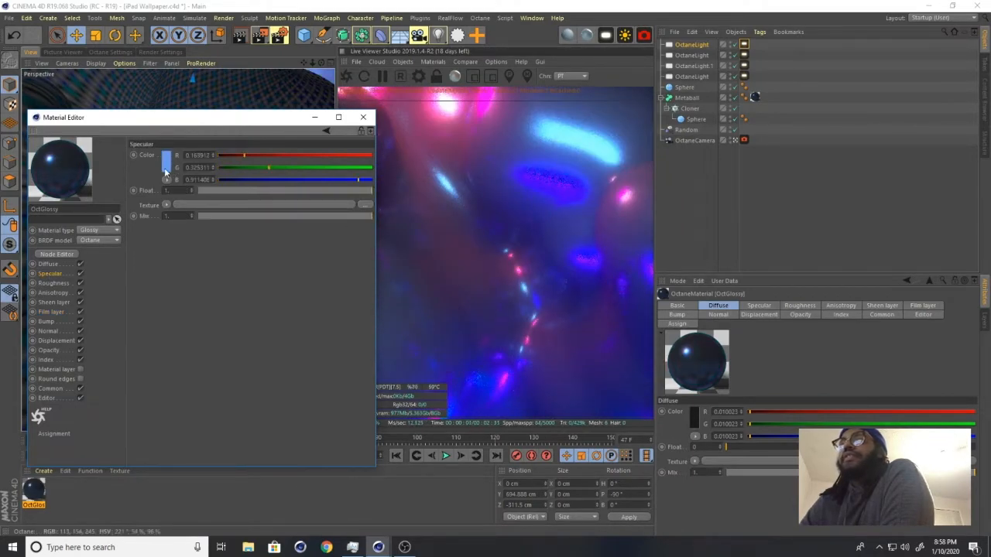
{"action": "left_click", "coordinate": [166, 161]}
{"action": "left_click_drag", "start_coordinate": [233, 179], "coordinate": [244, 180]}
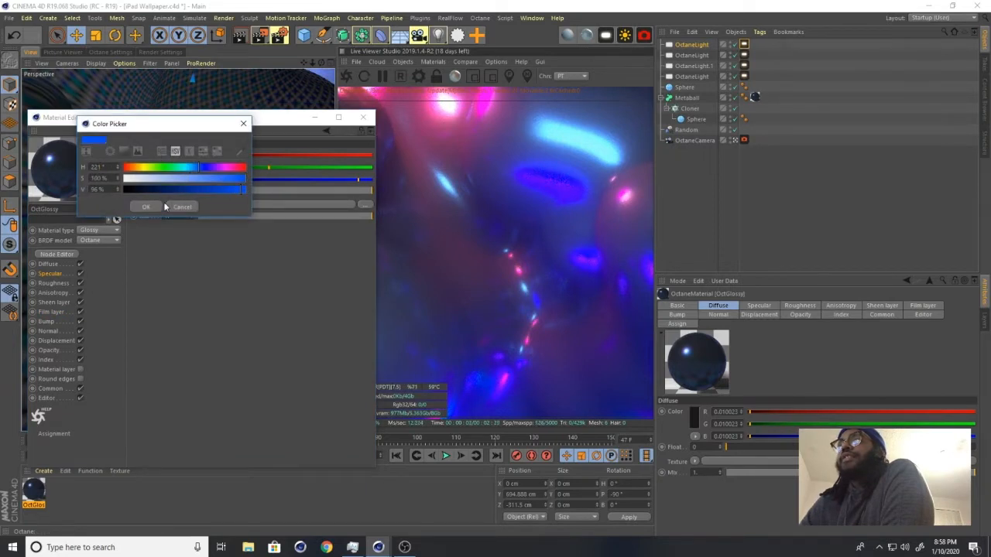
{"action": "left_click", "coordinate": [147, 207]}
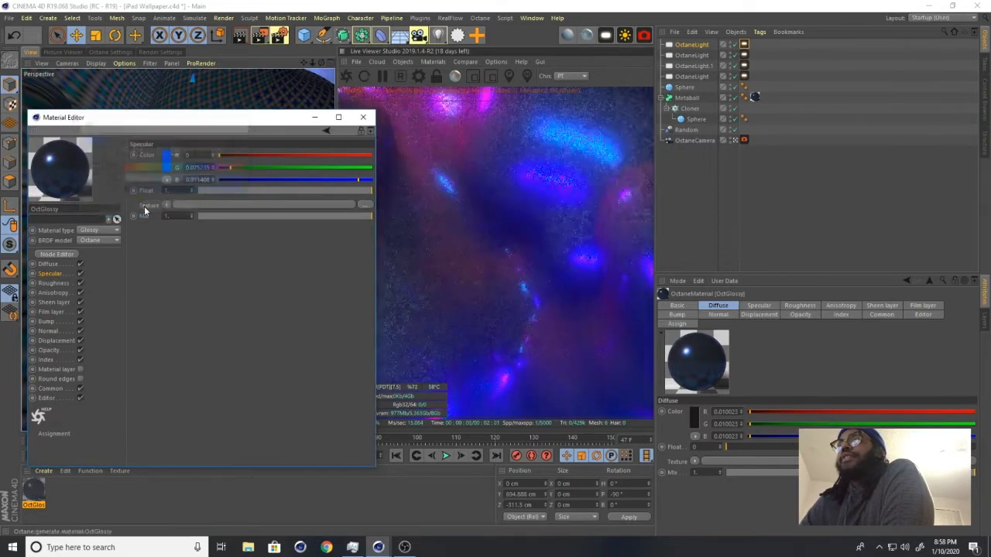
Try a pinkish red specular colour with hue 341°, first at 100% saturation and then reduced to about 33%
{"action": "left_click", "coordinate": [167, 164]}
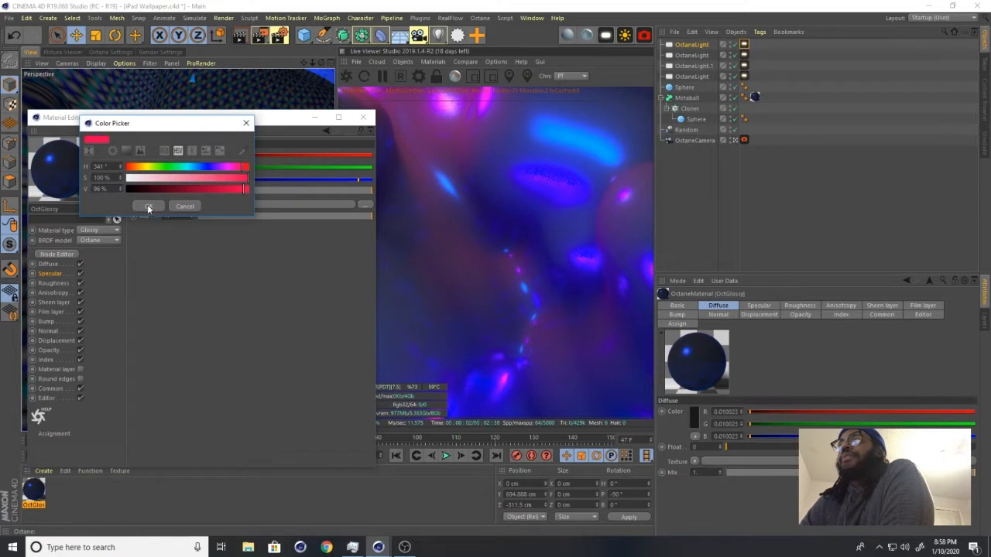
{"action": "left_click", "coordinate": [147, 206]}
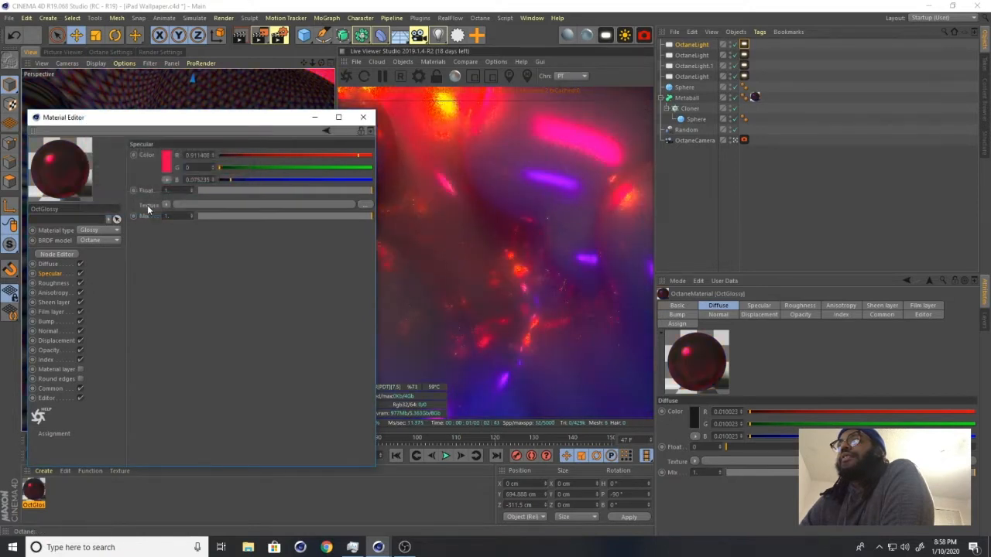
{"action": "left_click_drag", "start_coordinate": [270, 128], "coordinate": [171, 136]}
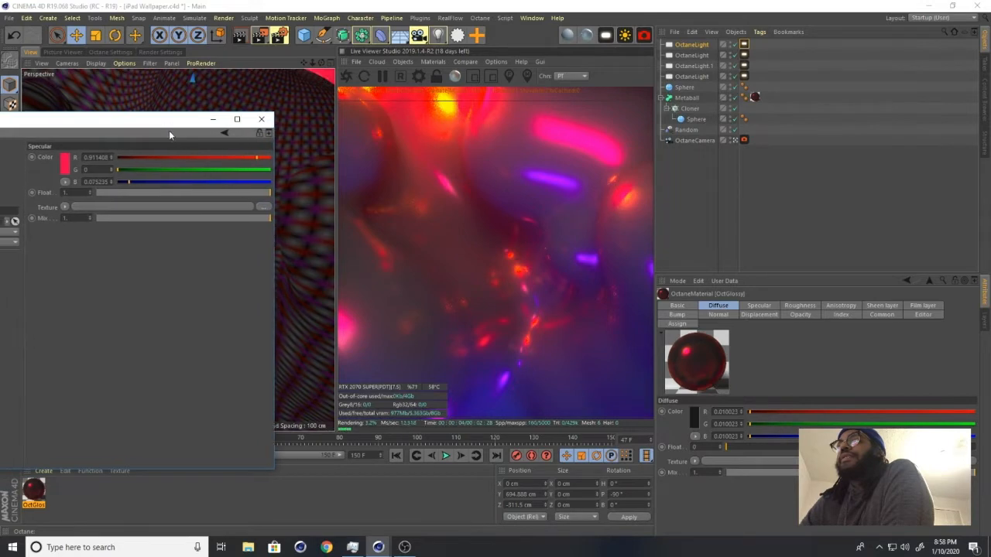
{"action": "left_click", "coordinate": [65, 165]}
{"action": "left_click_drag", "start_coordinate": [100, 182], "coordinate": [83, 181]}
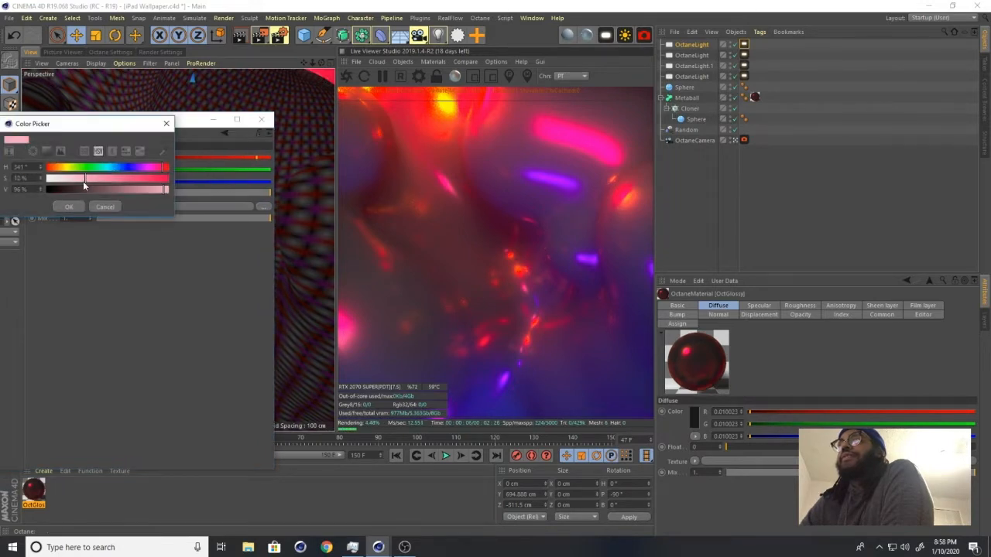
{"action": "left_click", "coordinate": [69, 208]}
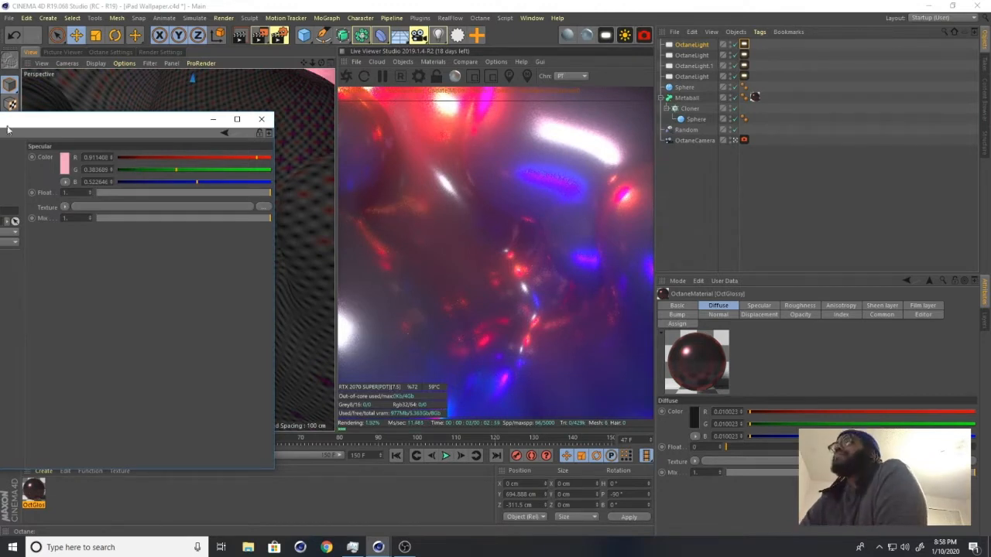
Set the specular colour to purple with hue 271°, saturation 91% and value 96%
{"action": "left_click", "coordinate": [65, 164]}
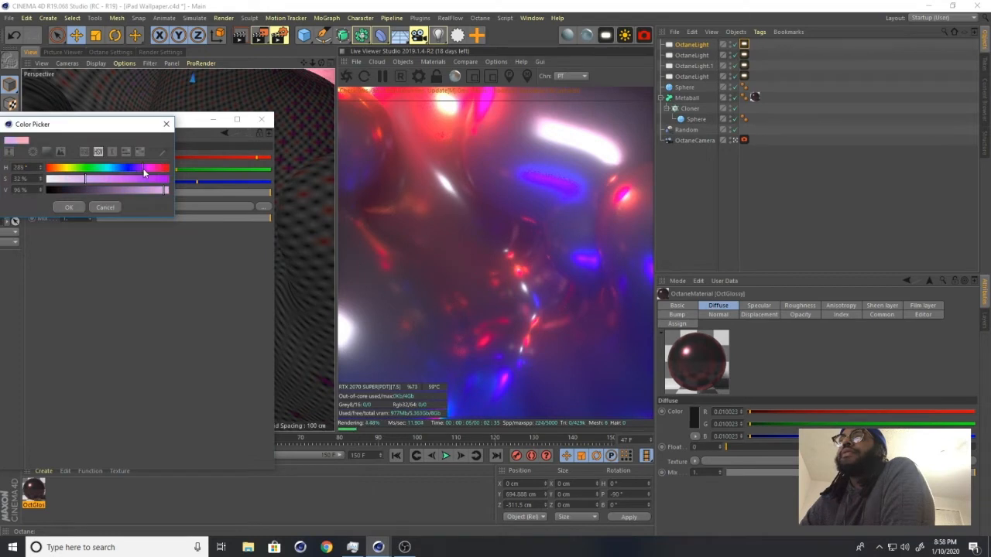
{"action": "left_click_drag", "start_coordinate": [138, 180], "coordinate": [154, 183]}
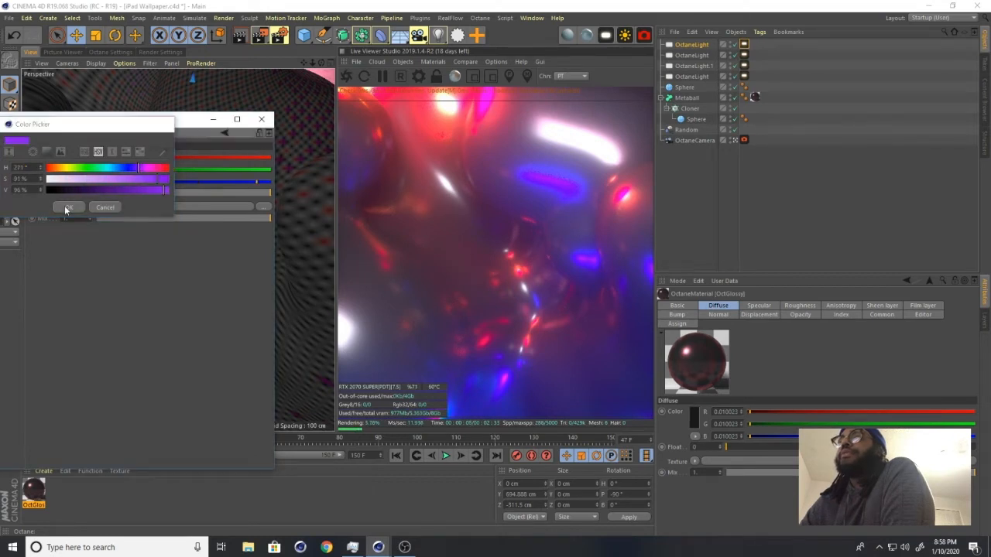
{"action": "left_click", "coordinate": [64, 205]}
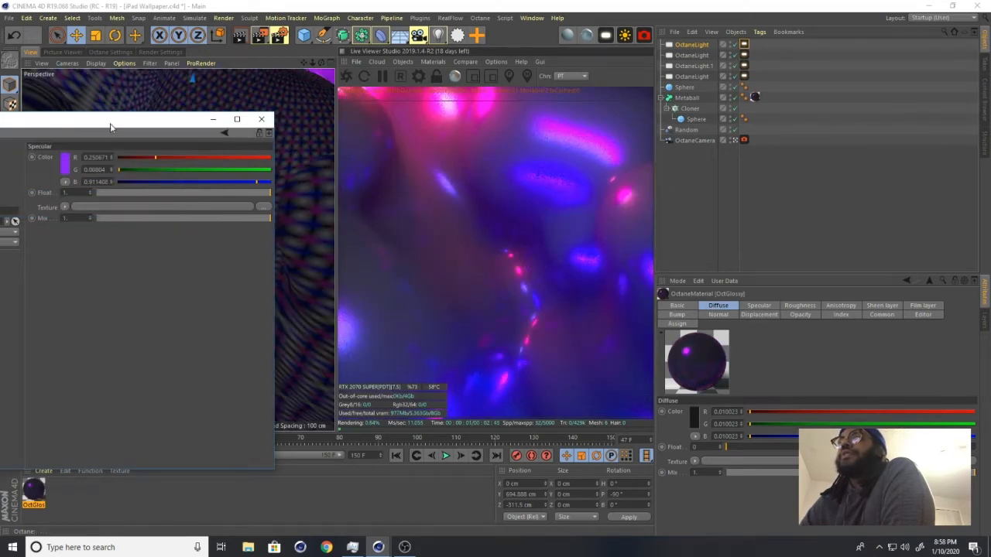
Set the OctGlossy diffuse colour to pure black and move the material editor clear of the live render
{"action": "left_click_drag", "start_coordinate": [111, 128], "coordinate": [128, 105]}
{"action": "left_click_drag", "start_coordinate": [36, 102], "coordinate": [112, 110]}
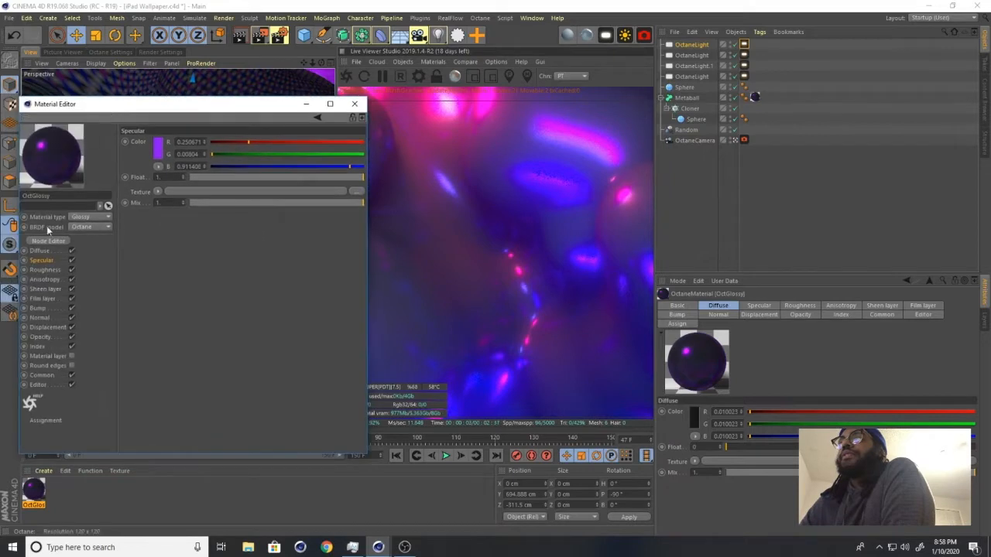
{"action": "left_click", "coordinate": [157, 147]}
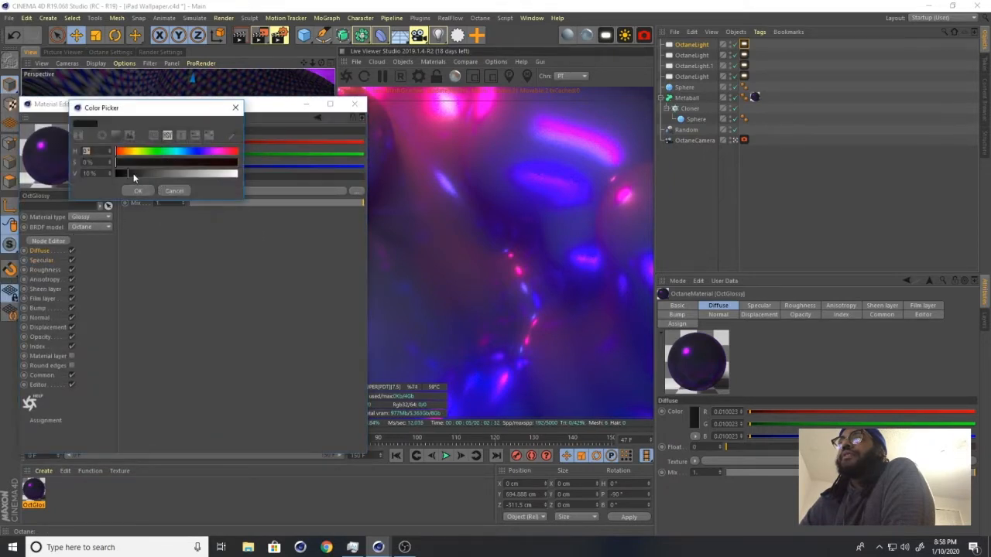
{"action": "left_click_drag", "start_coordinate": [130, 175], "coordinate": [115, 175]}
{"action": "left_click", "coordinate": [134, 190]}
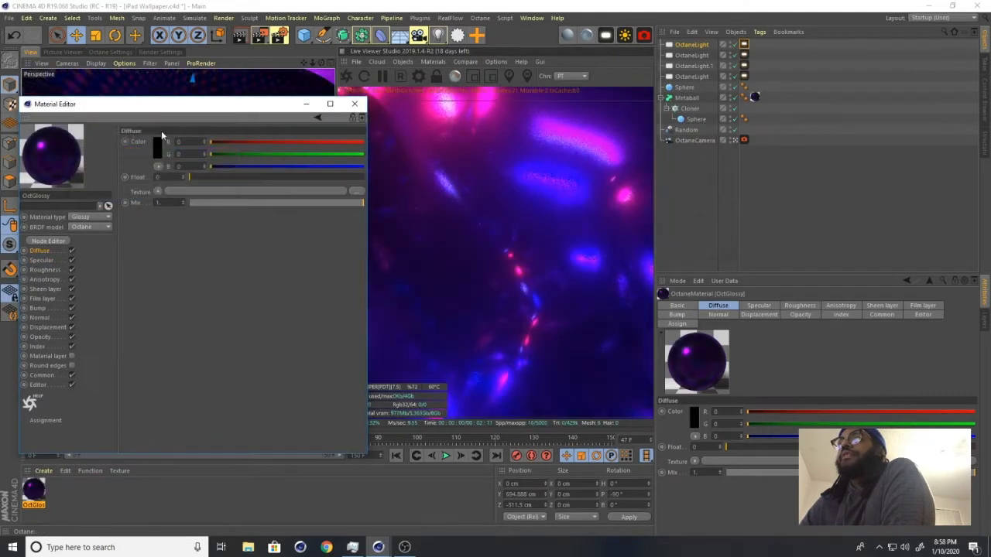
{"action": "left_click_drag", "start_coordinate": [158, 108], "coordinate": [107, 87]}
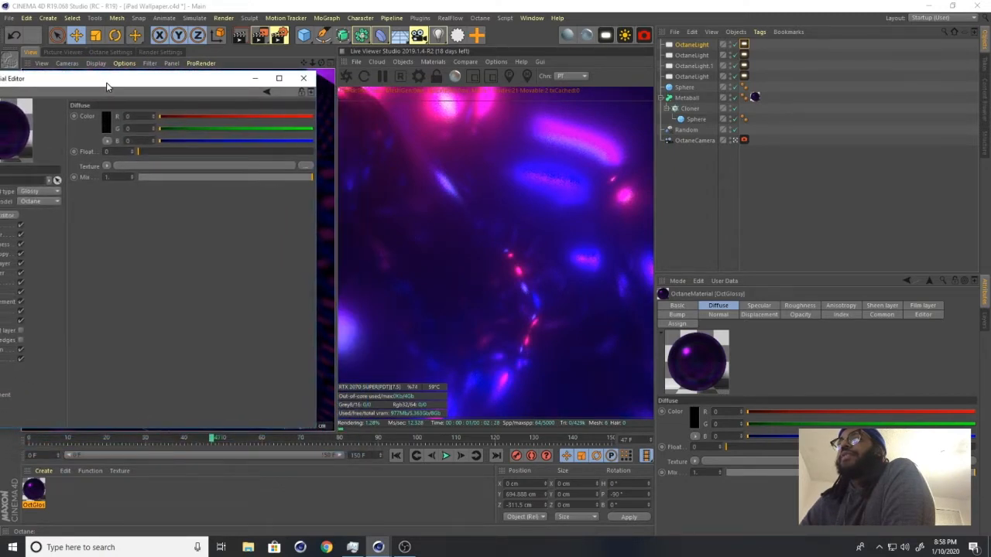
Change the texture colour of the second OctaneLight in the object list to orange with hue 34°
{"action": "left_click", "coordinate": [743, 55]}
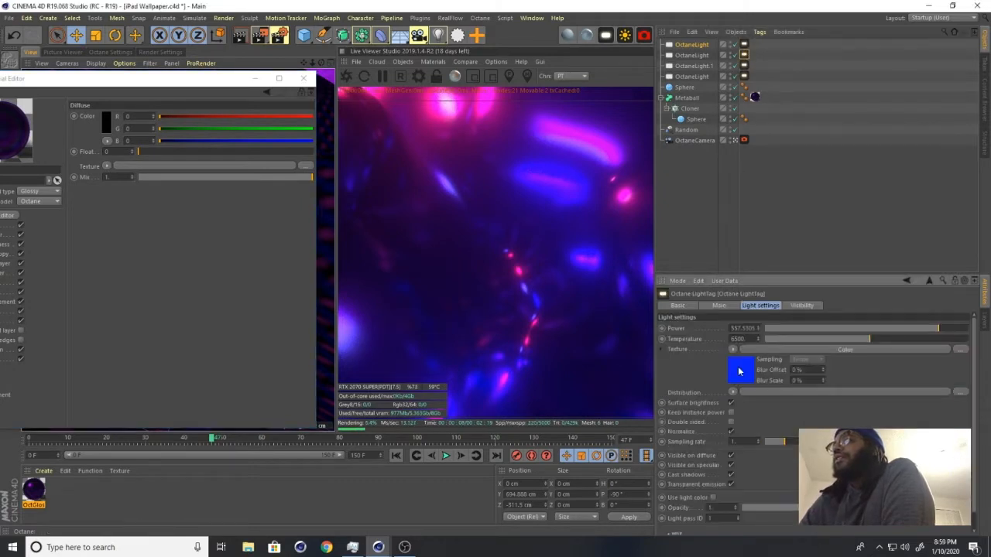
{"action": "left_click", "coordinate": [739, 371]}
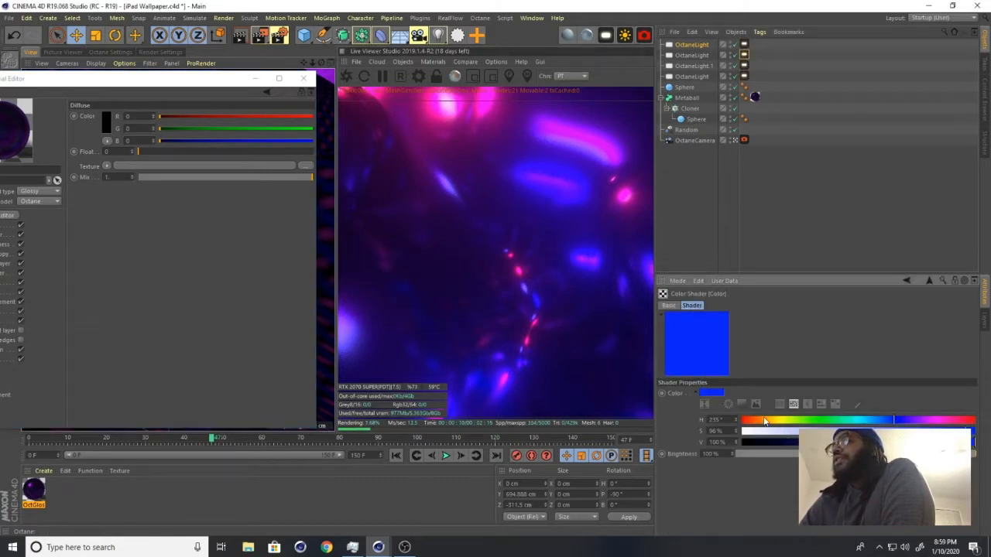
{"action": "left_click", "coordinate": [764, 420]}
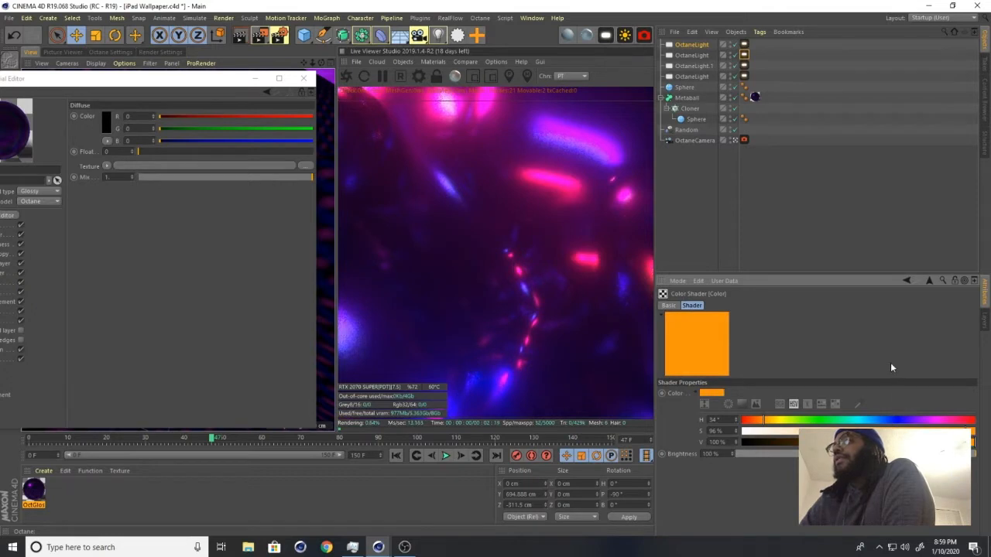
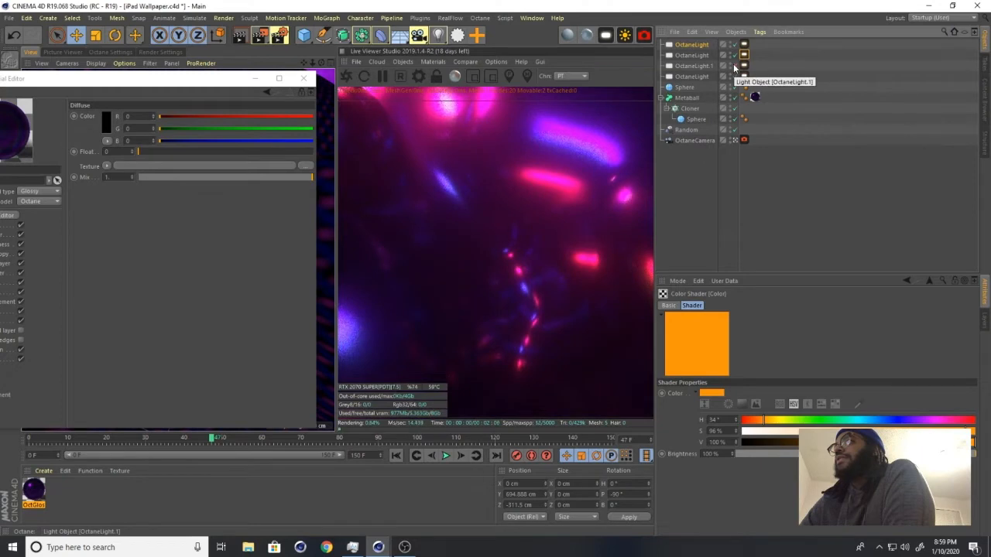
Switch individual Octane lights off and on to compare how each one contributes to the live render
{"action": "left_click", "coordinate": [735, 76]}
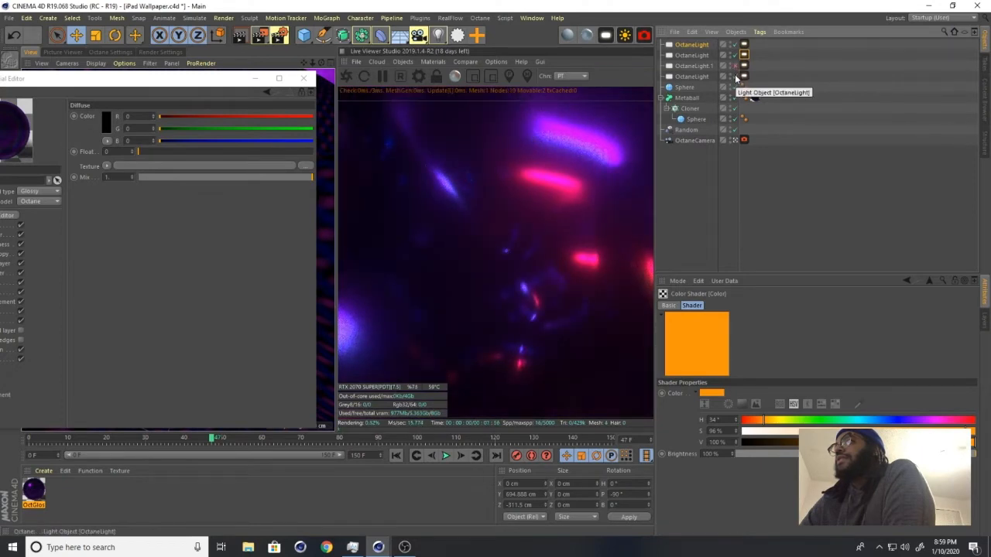
{"action": "left_click", "coordinate": [736, 45]}
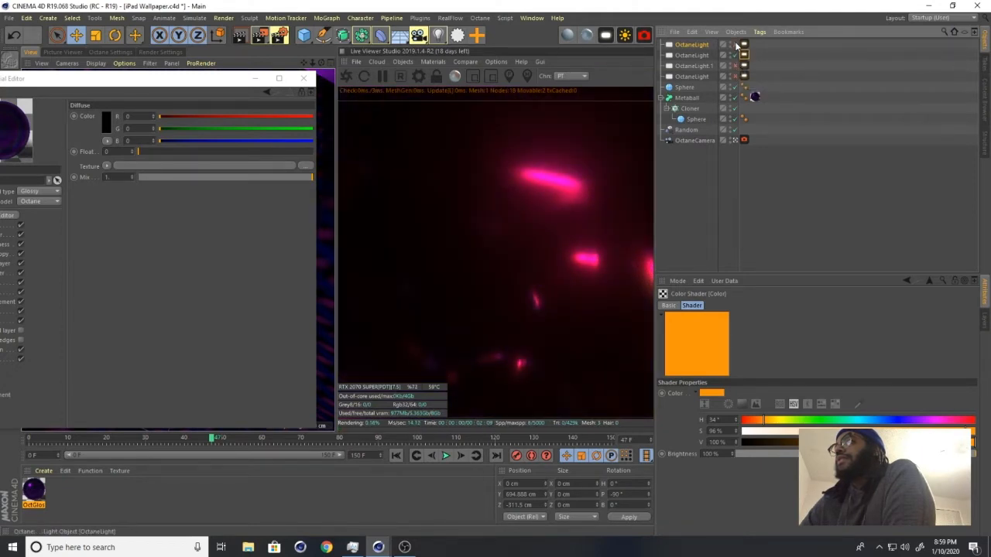
{"action": "left_click", "coordinate": [735, 66]}
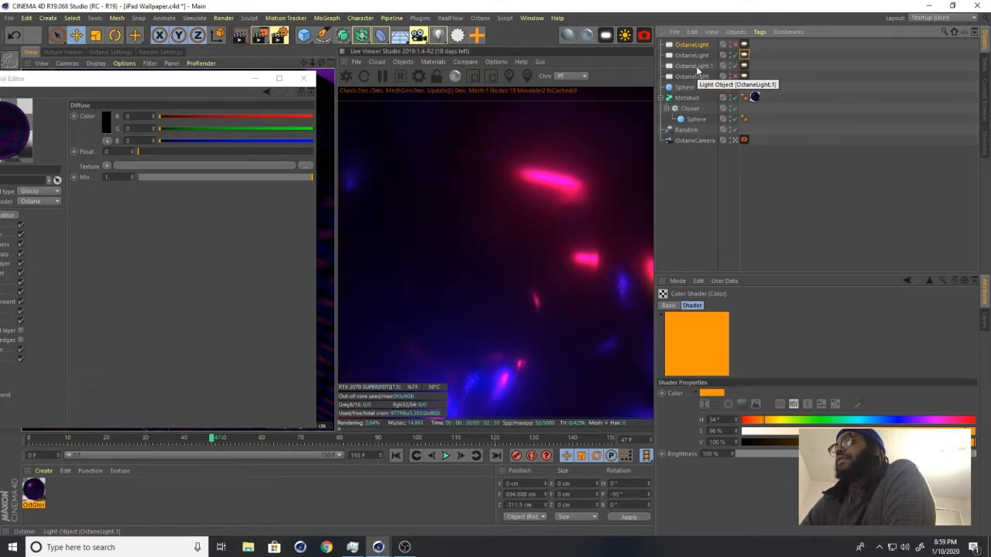
{"action": "left_click", "coordinate": [727, 67]}
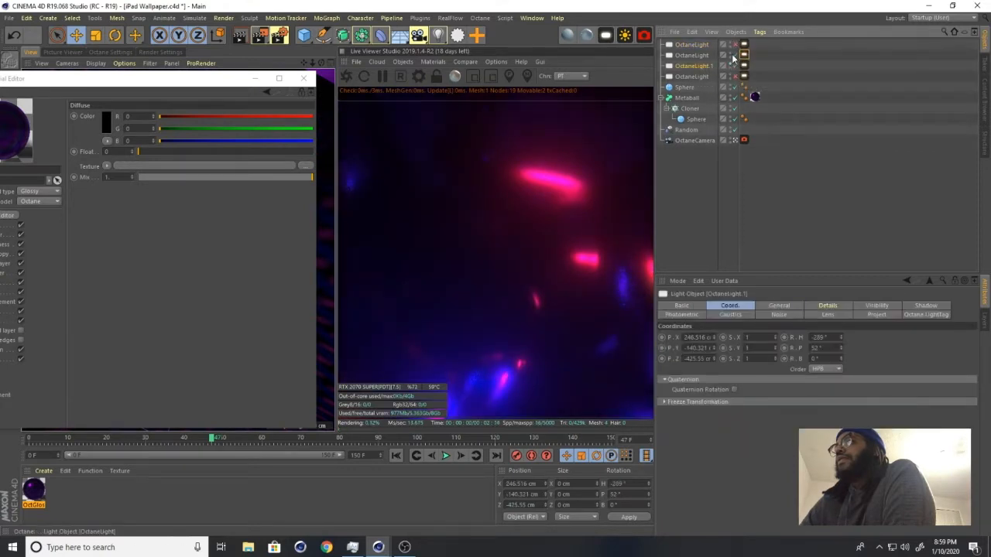
{"action": "left_click", "coordinate": [736, 77]}
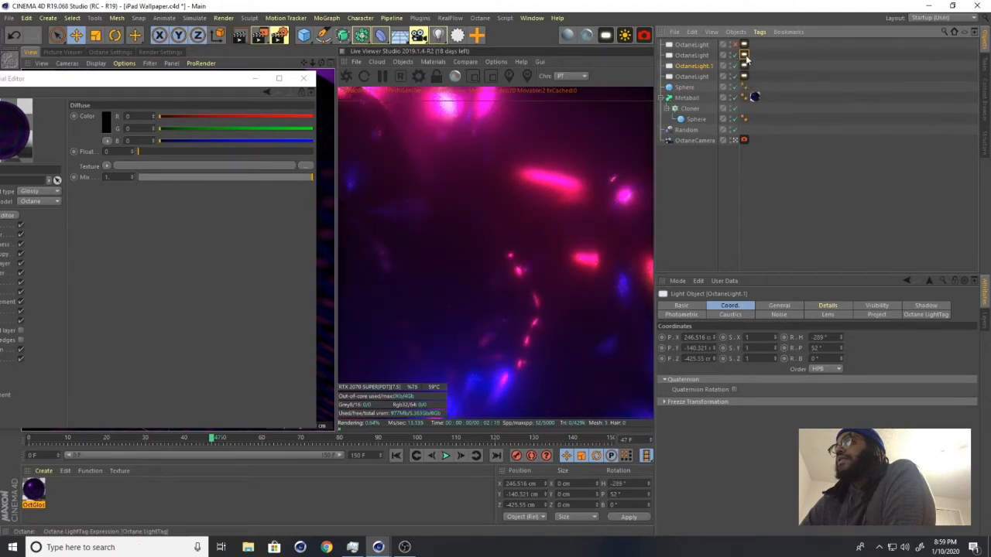
Try green and red hues on the second OctaneLight's texture colour, finishing on orange with hue 30°
{"action": "left_click", "coordinate": [746, 58]}
{"action": "left_click", "coordinate": [738, 374]}
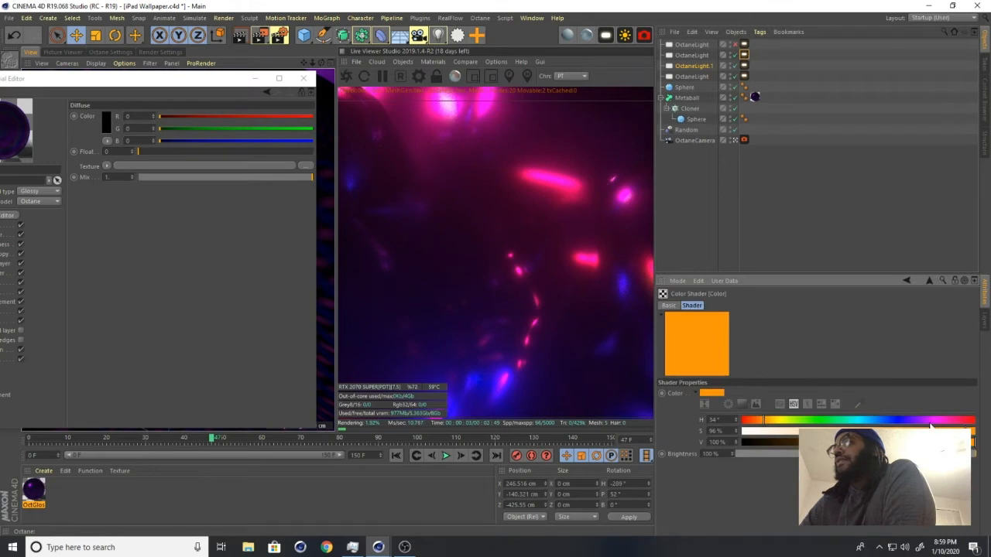
{"action": "mouse_move", "coordinate": [931, 425]}
{"action": "left_mouse_down"}
{"action": "mouse_move", "coordinate": [788, 424]}
{"action": "mouse_move", "coordinate": [822, 424]}
{"action": "left_mouse_up"}
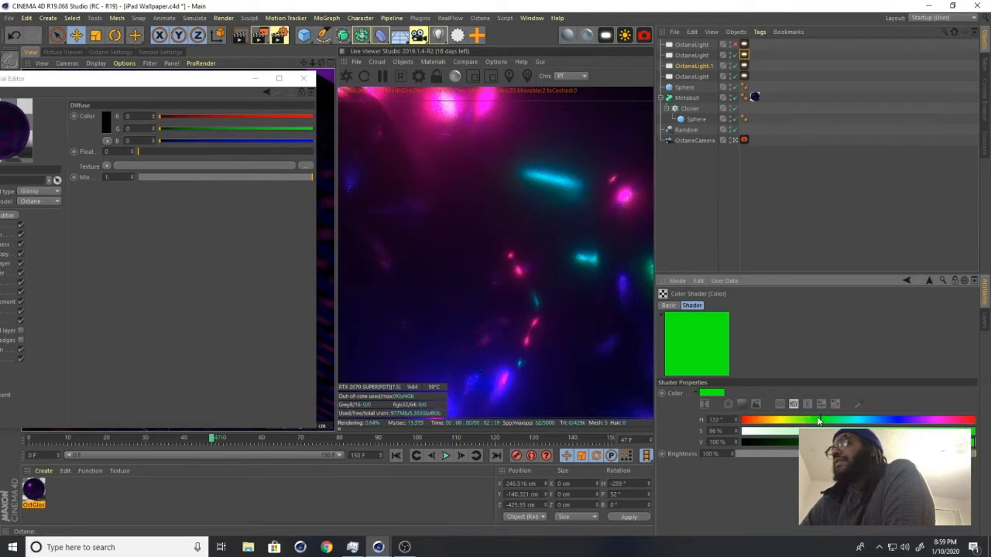
{"action": "left_click_drag", "start_coordinate": [820, 423], "coordinate": [805, 424]}
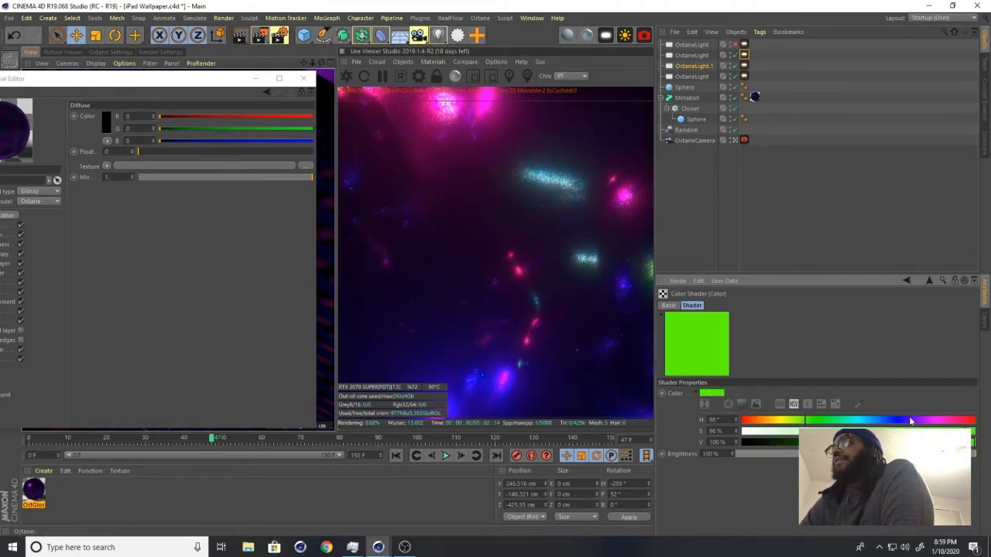
{"action": "left_click", "coordinate": [974, 423]}
{"action": "left_click_drag", "start_coordinate": [976, 422], "coordinate": [973, 423]}
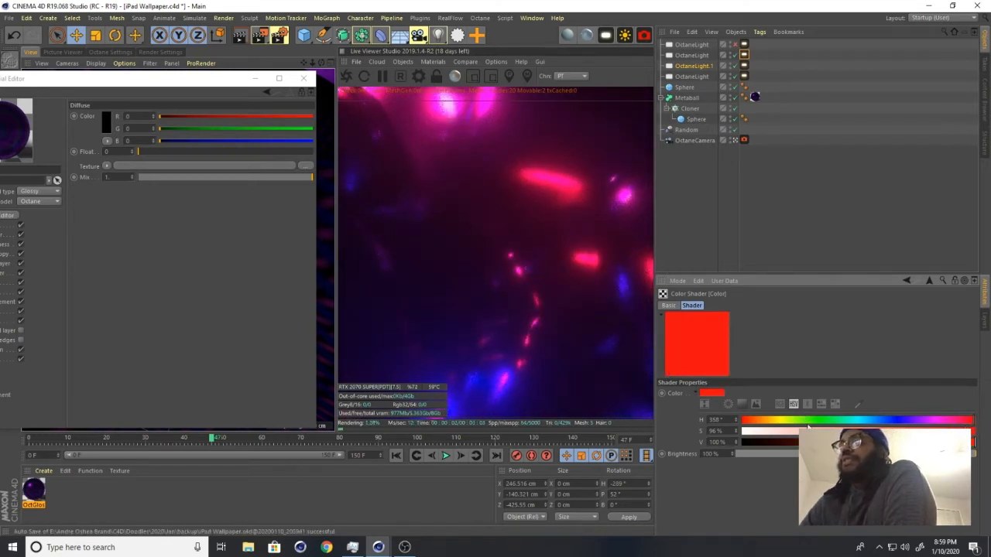
{"action": "left_click", "coordinate": [760, 423]}
{"action": "left_click_drag", "start_coordinate": [762, 423], "coordinate": [763, 424]}
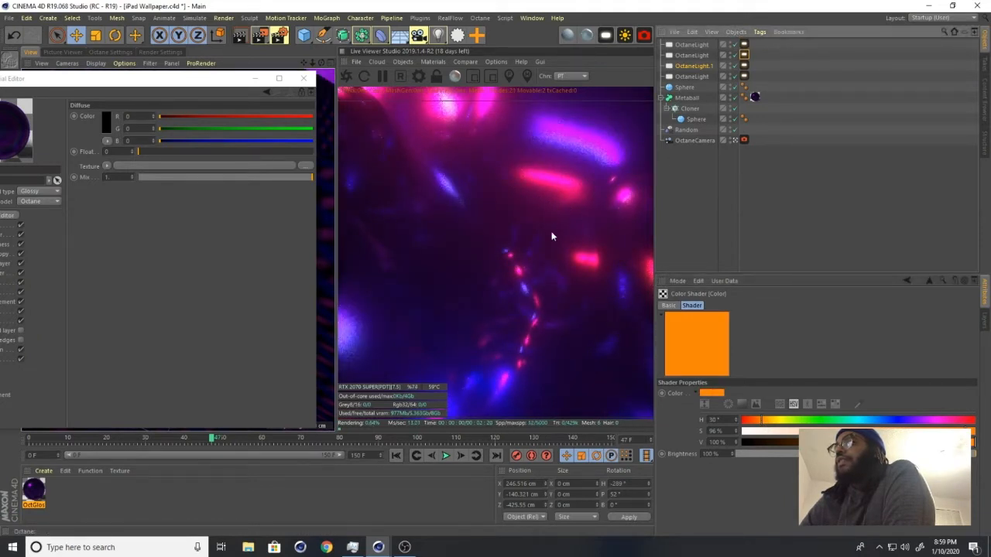
Try a blue OctGlossy diffuse colour with hue 241°, saturation 75% and value 92%, keeping the material editor clear of the render
{"action": "left_click", "coordinate": [304, 80]}
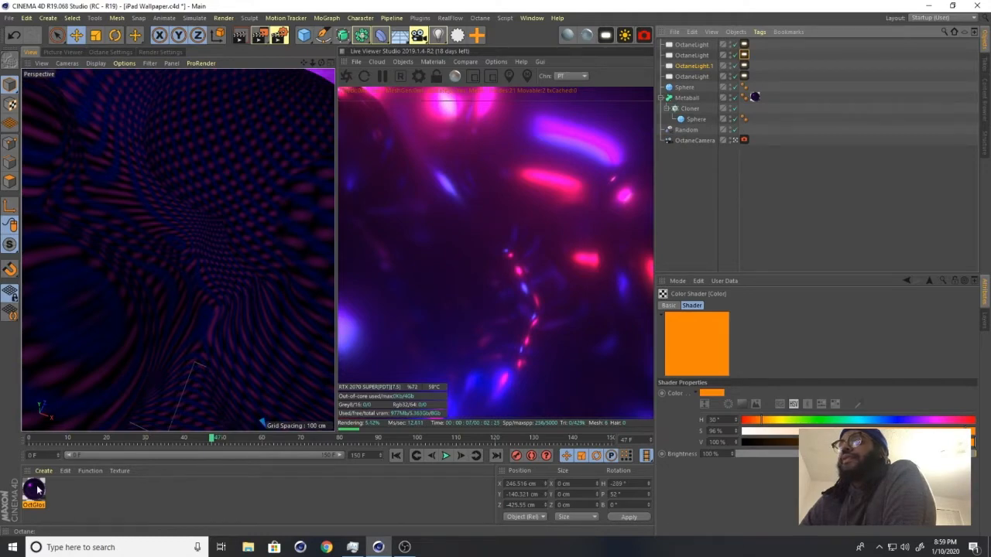
{"action": "double_click", "coordinate": [35, 488]}
{"action": "left_click", "coordinate": [199, 209]}
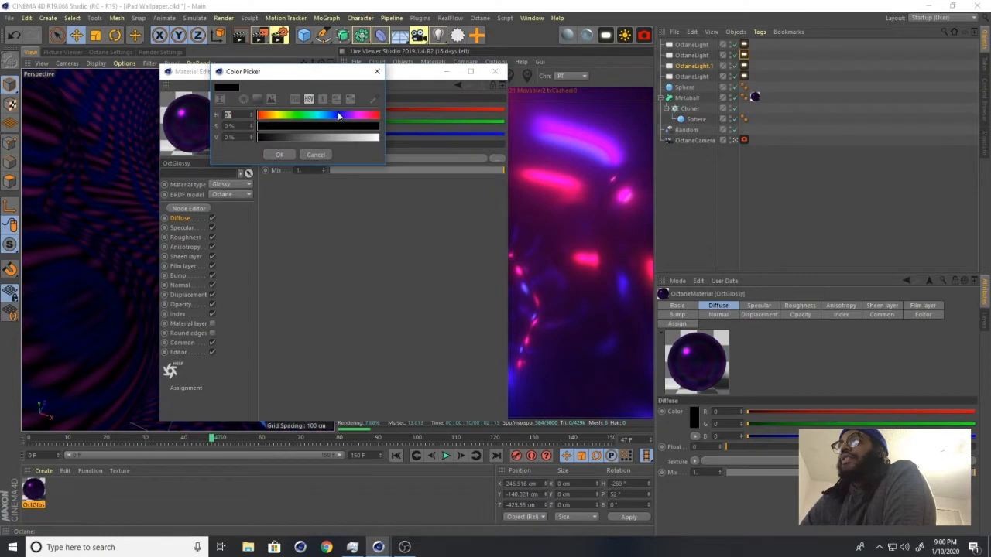
{"action": "left_click", "coordinate": [378, 126]}
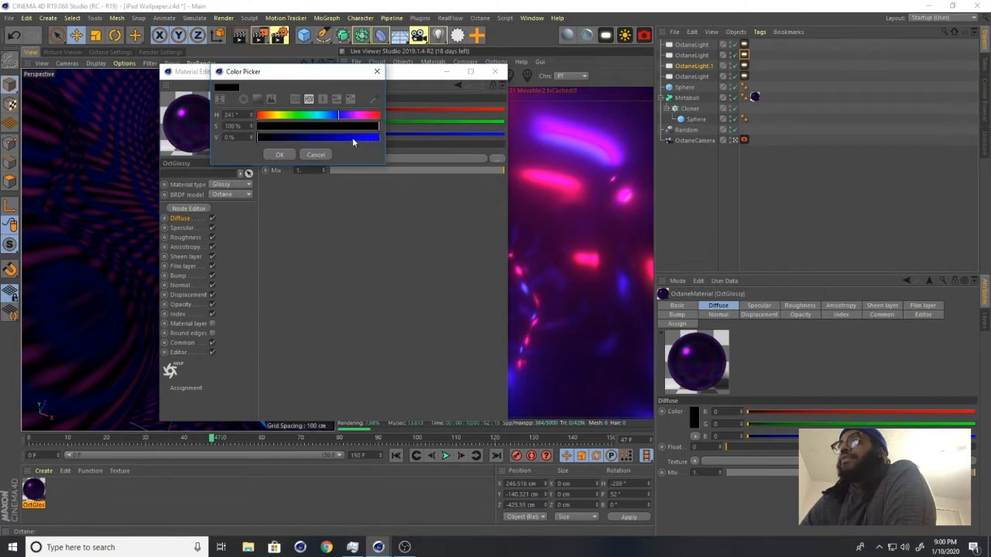
{"action": "left_click_drag", "start_coordinate": [352, 138], "coordinate": [370, 138]}
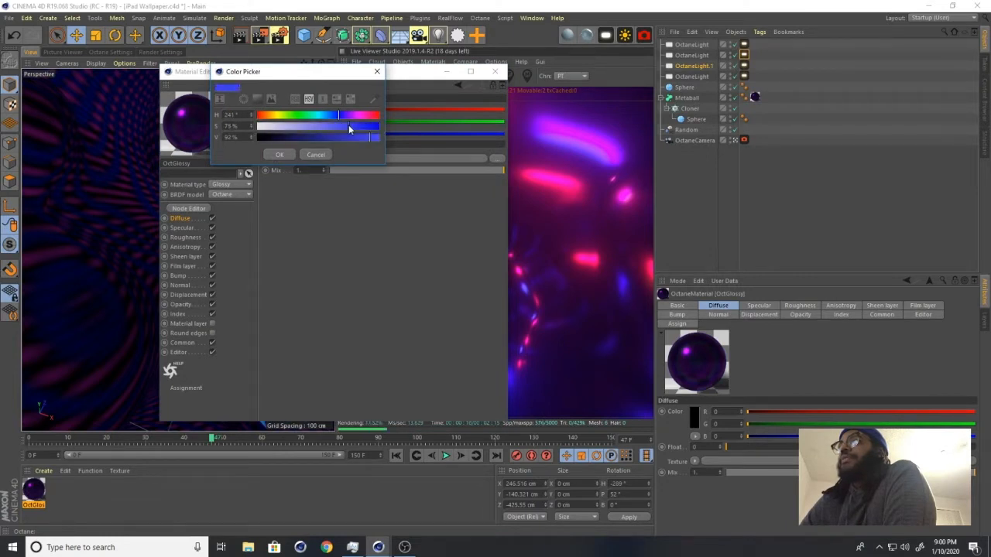
{"action": "left_click", "coordinate": [282, 155]}
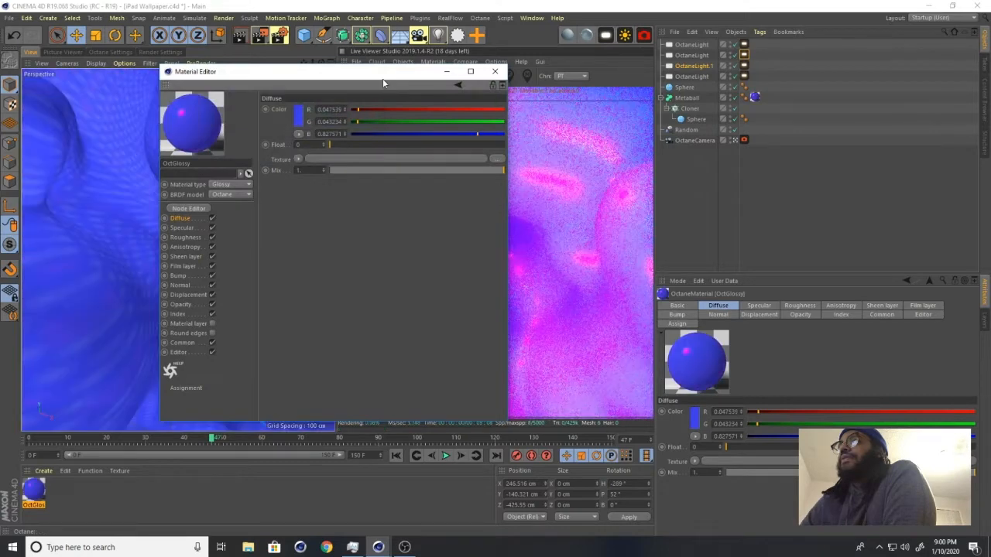
{"action": "left_click_drag", "start_coordinate": [360, 79], "coordinate": [202, 75]}
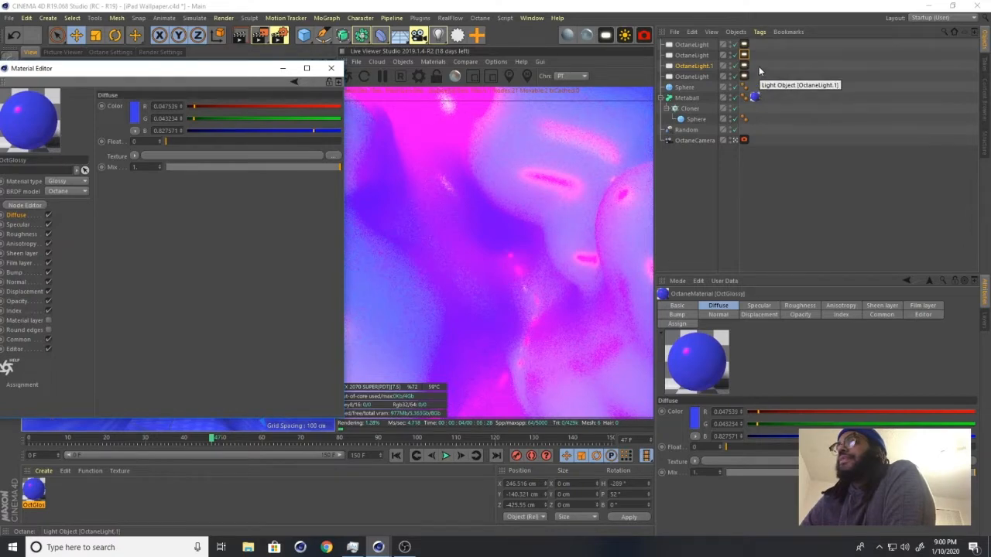
Try lowering the power of the first OctaneLight, and of the other three lights together to about 8.47
{"action": "left_click", "coordinate": [744, 45]}
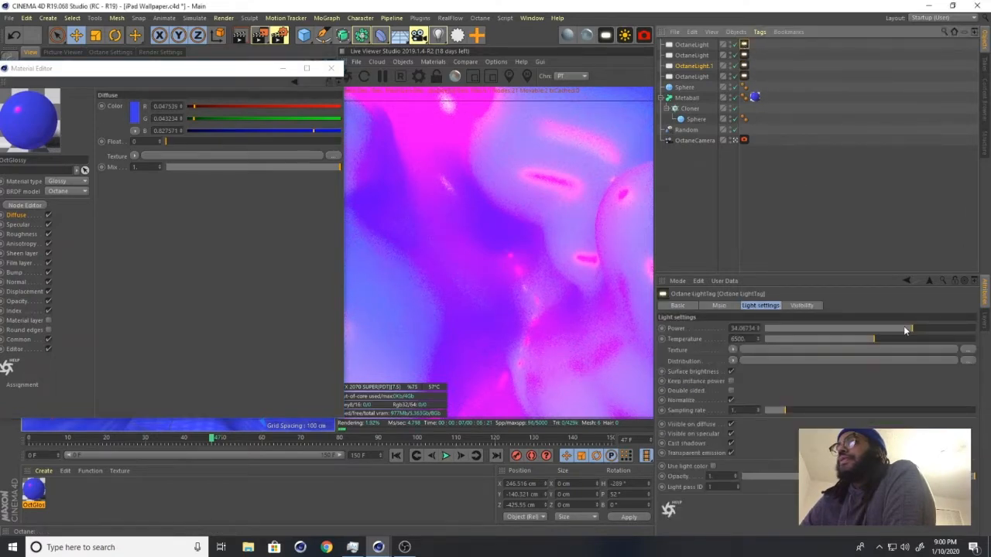
{"action": "left_click_drag", "start_coordinate": [903, 330], "coordinate": [892, 333]}
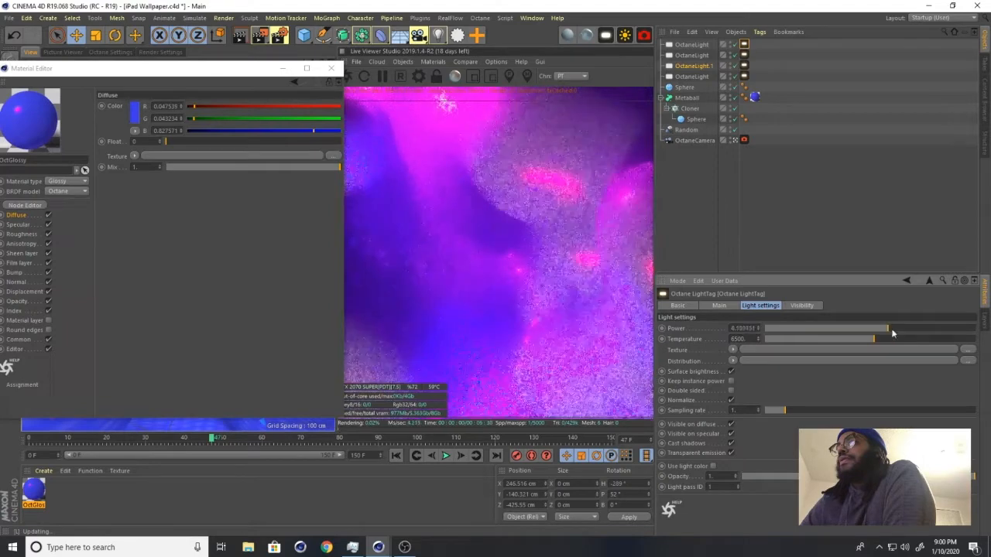
{"action": "left_click", "coordinate": [743, 56]}
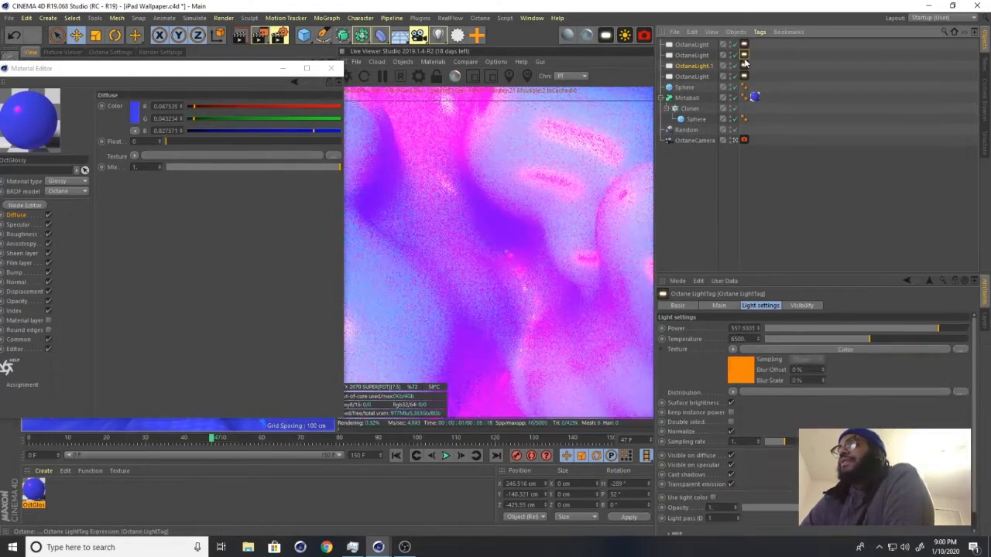
{"action": "left_click", "coordinate": [744, 76], "text": "shift"}
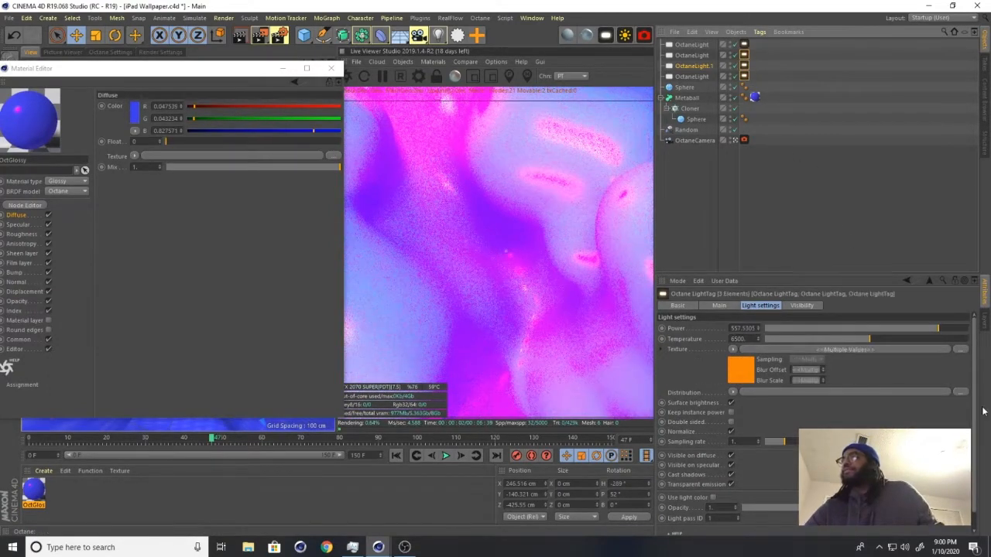
{"action": "left_click_drag", "start_coordinate": [923, 328], "coordinate": [889, 330]}
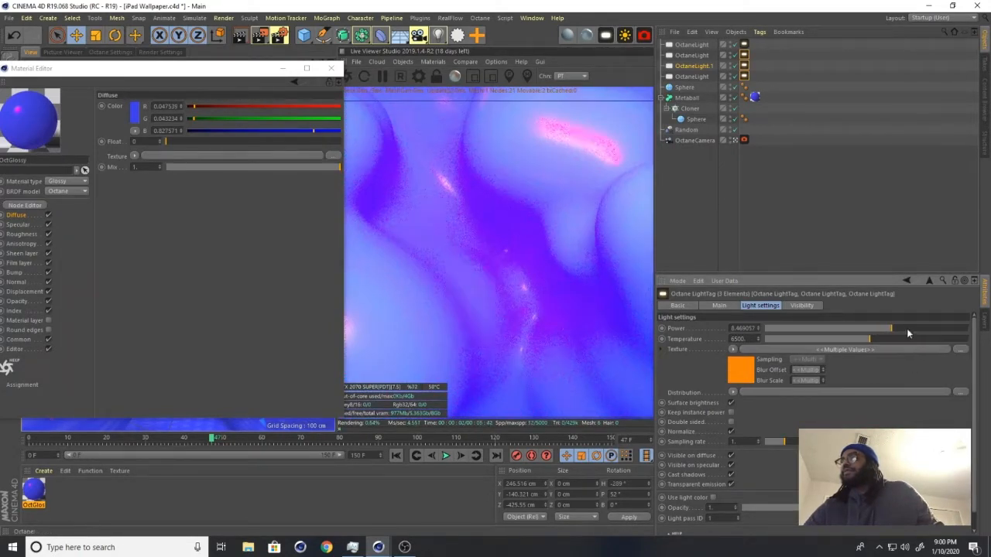
{"action": "left_click_drag", "start_coordinate": [906, 328], "coordinate": [942, 330]}
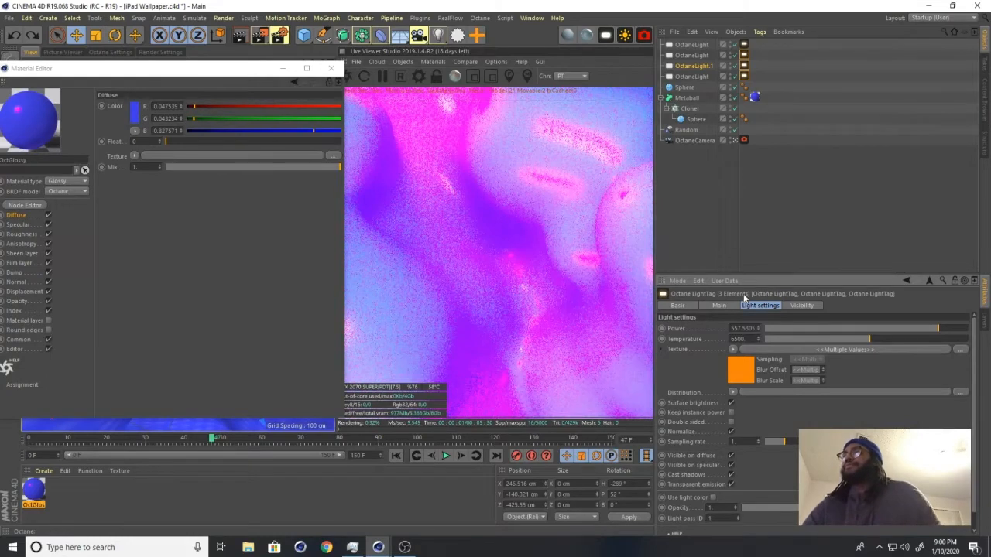
{"action": "left_click", "coordinate": [780, 88]}
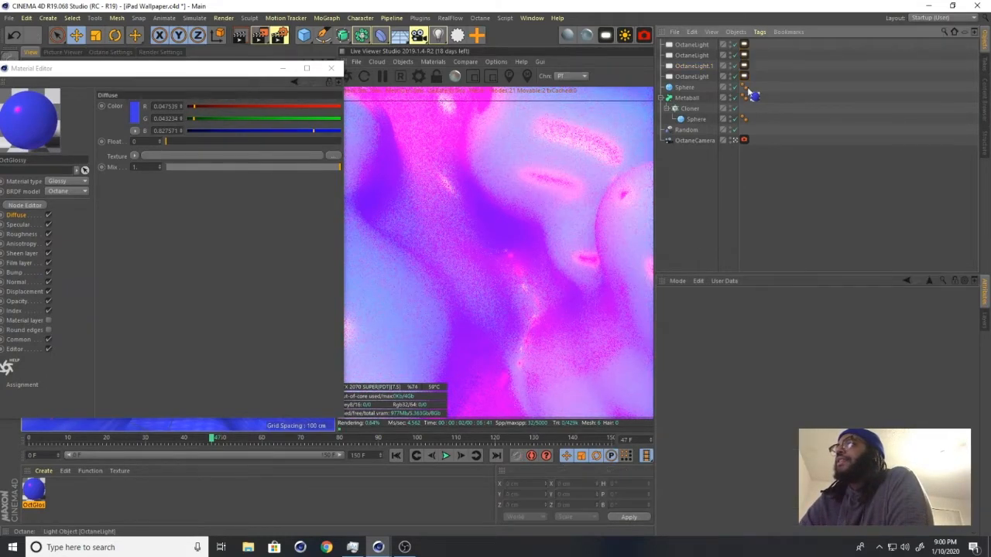
Set the OctGlossy diffuse colour to black with value 0% and close the material editor
{"action": "left_click", "coordinate": [133, 112]}
{"action": "left_click_drag", "start_coordinate": [106, 132], "coordinate": [91, 132]}
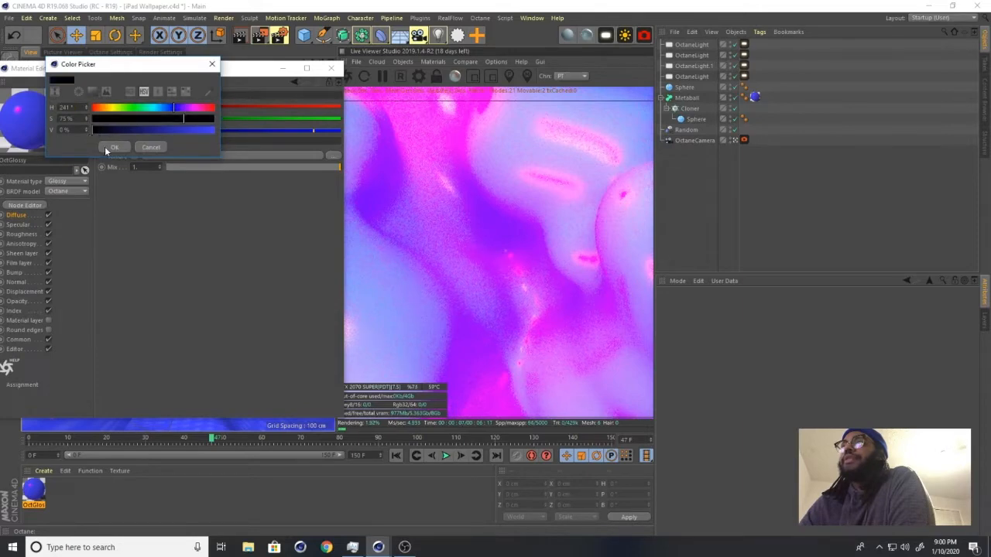
{"action": "left_click", "coordinate": [110, 147]}
{"action": "left_click", "coordinate": [331, 68]}
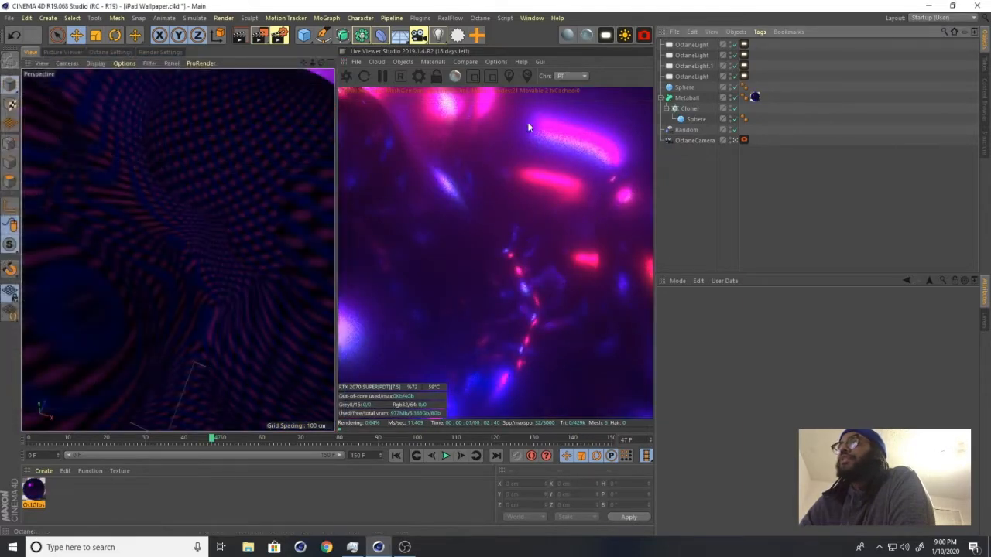
Change the texture colour of the fourth OctaneLight in the object list to blue with hue 236°
{"action": "left_click", "coordinate": [743, 77]}
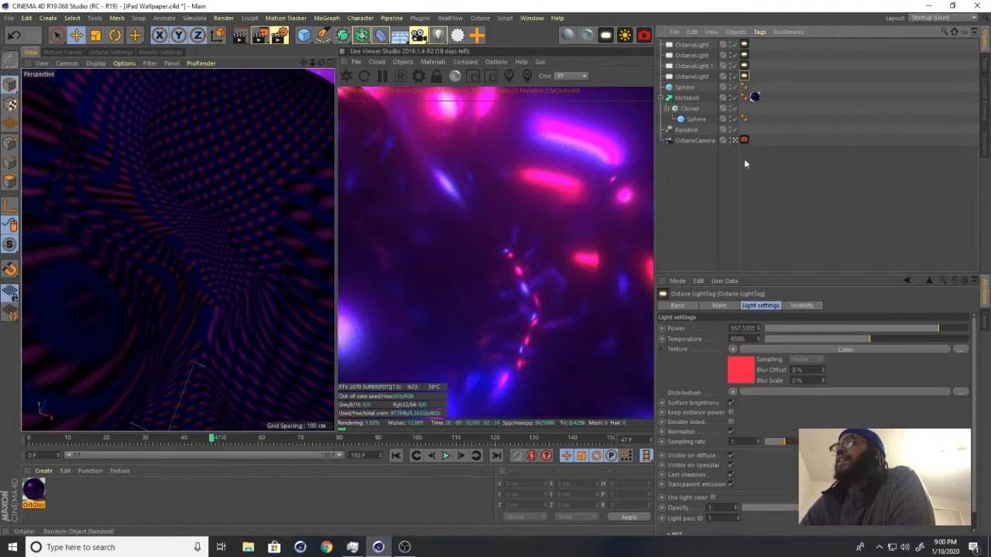
{"action": "left_click", "coordinate": [736, 378]}
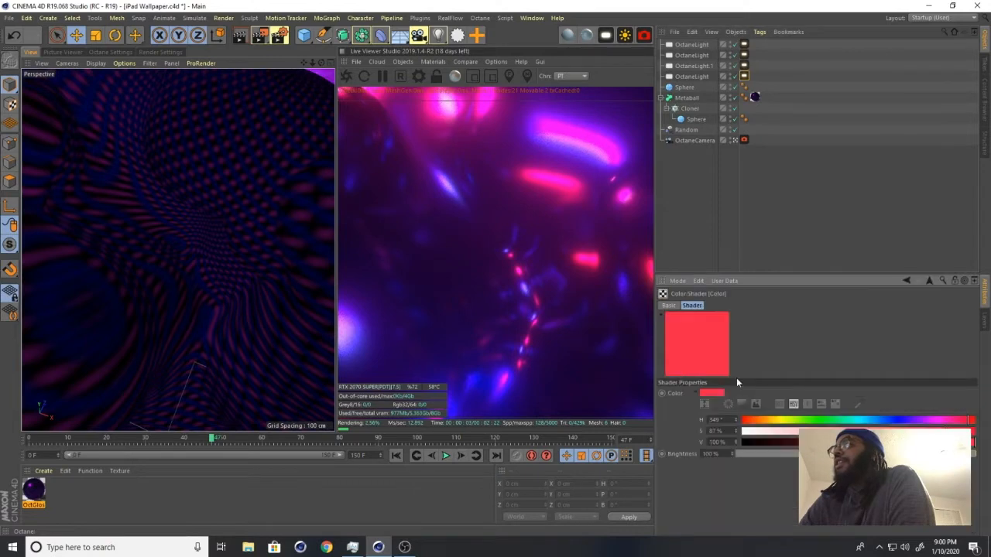
{"action": "left_click", "coordinate": [894, 421]}
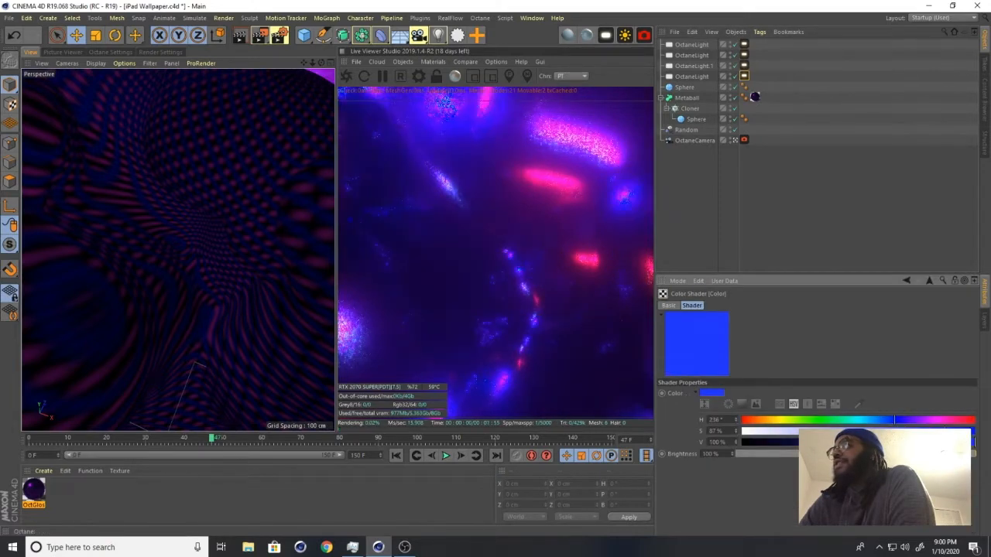
Try red on OctaneLight.1's texture colour, finishing on light blue with hue 232° and saturation 59%
{"action": "left_click", "coordinate": [745, 65]}
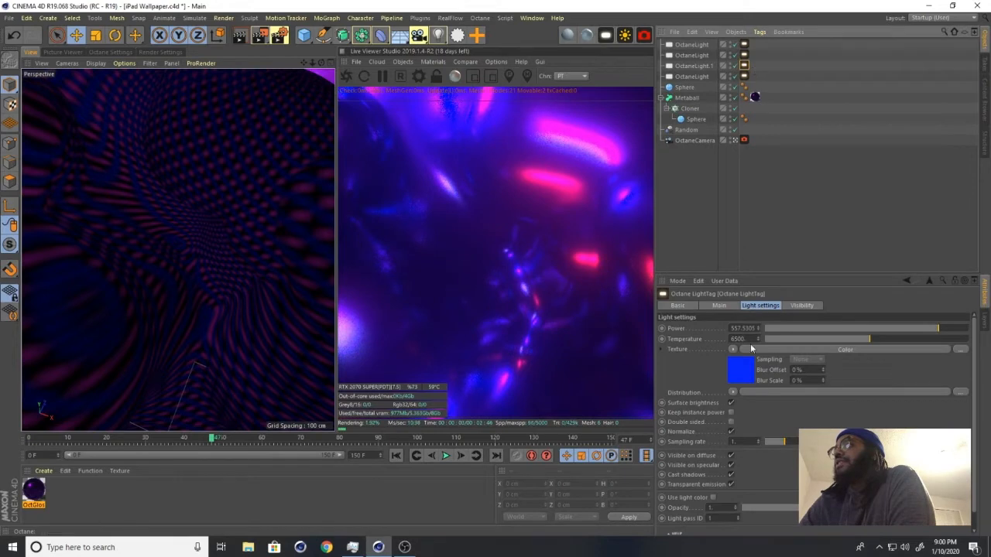
{"action": "left_click", "coordinate": [735, 366]}
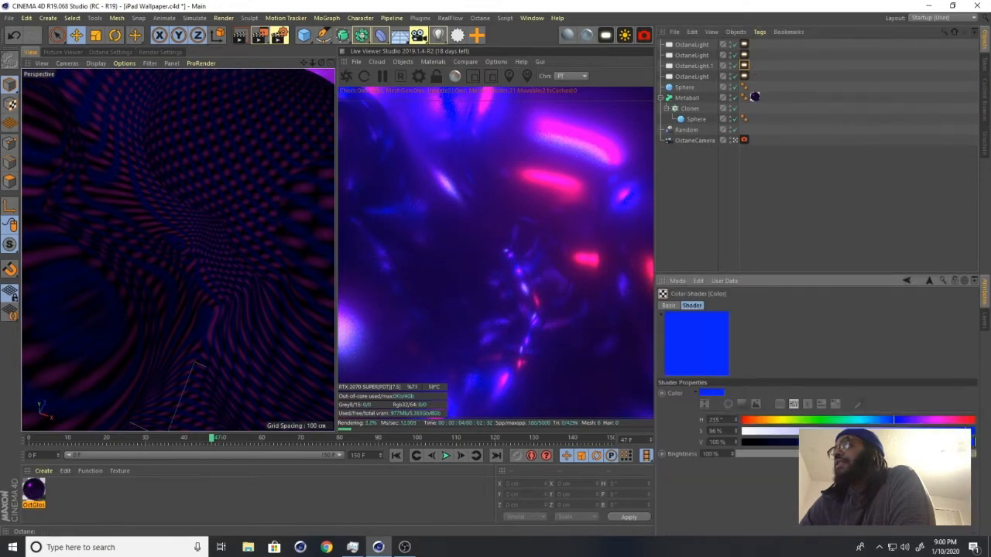
{"action": "left_click", "coordinate": [970, 420]}
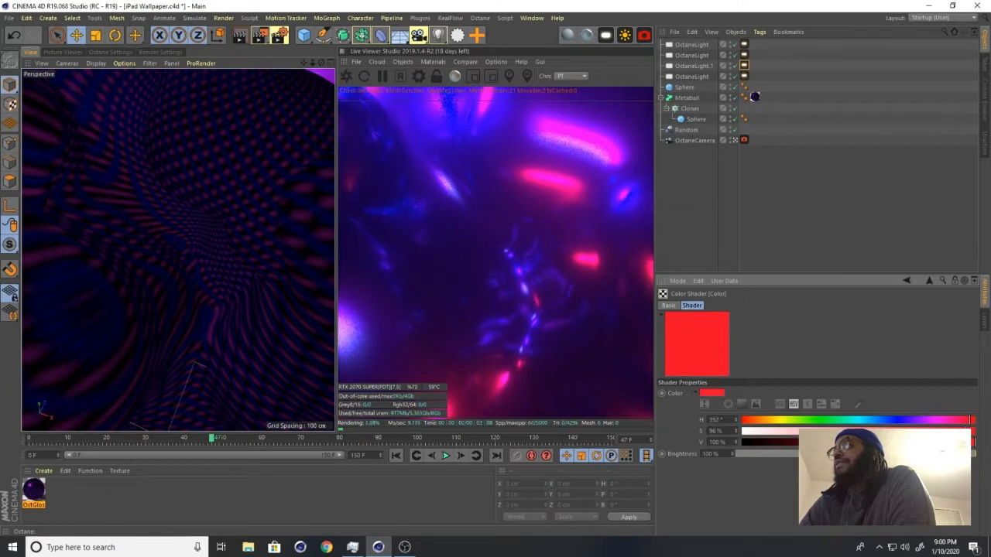
{"action": "left_click", "coordinate": [892, 420]}
{"action": "left_click", "coordinate": [879, 431]}
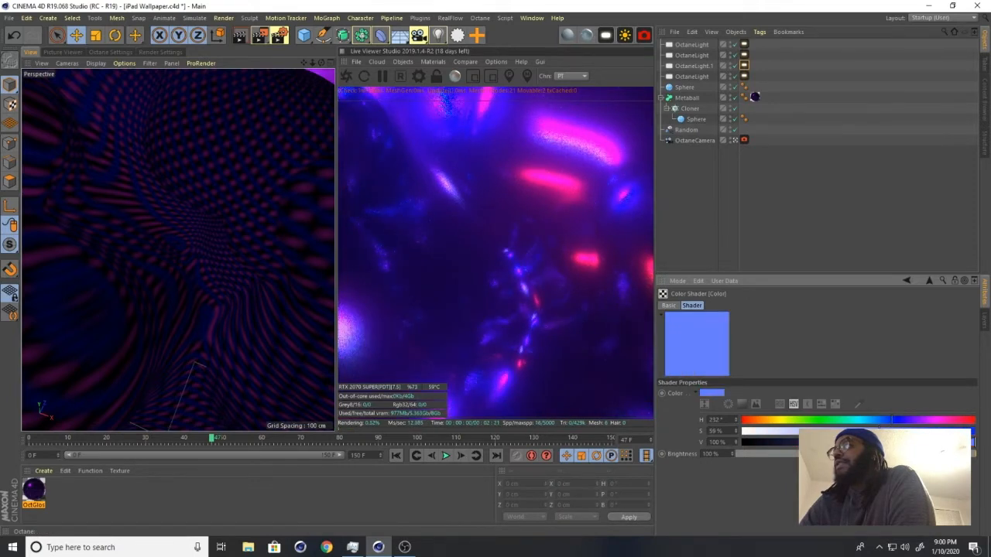
Outside the camera view, move OctaneLight.1 to X 179.357, Y 191.679, Z -508.485 cm, rotate it to H -309°, P 35°, and return to the camera view
{"action": "left_click", "coordinate": [741, 141]}
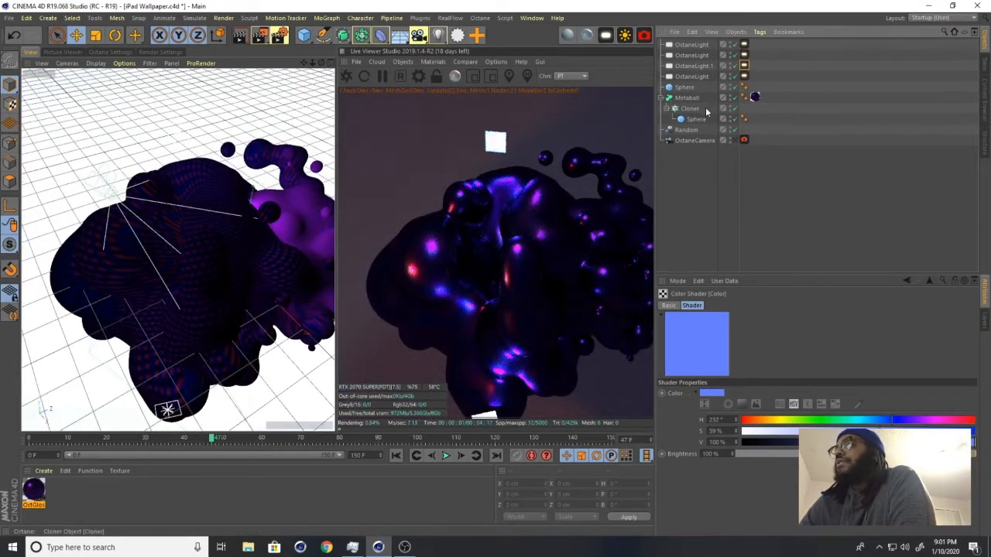
{"action": "left_click", "coordinate": [692, 66]}
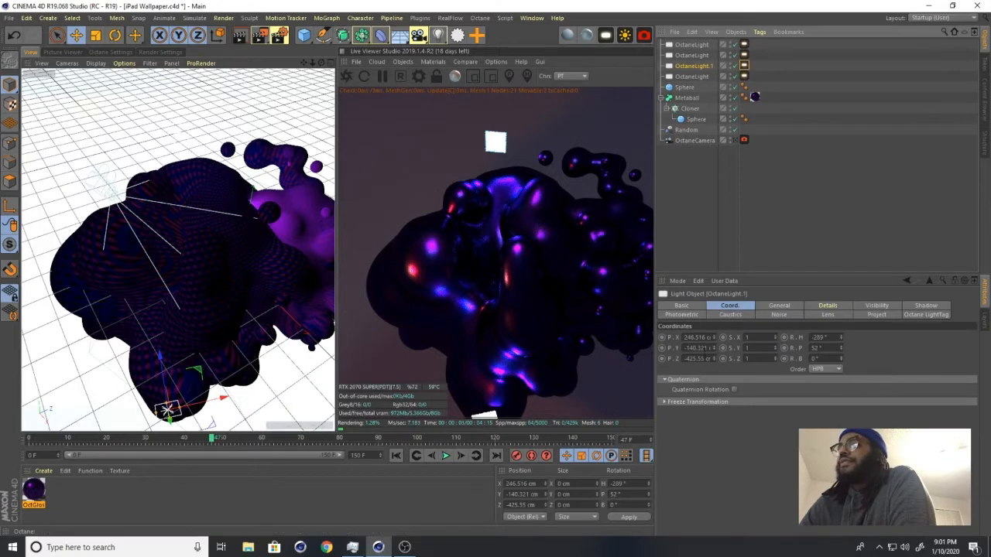
{"action": "left_click_drag", "start_coordinate": [716, 349], "coordinate": [716, 350]}
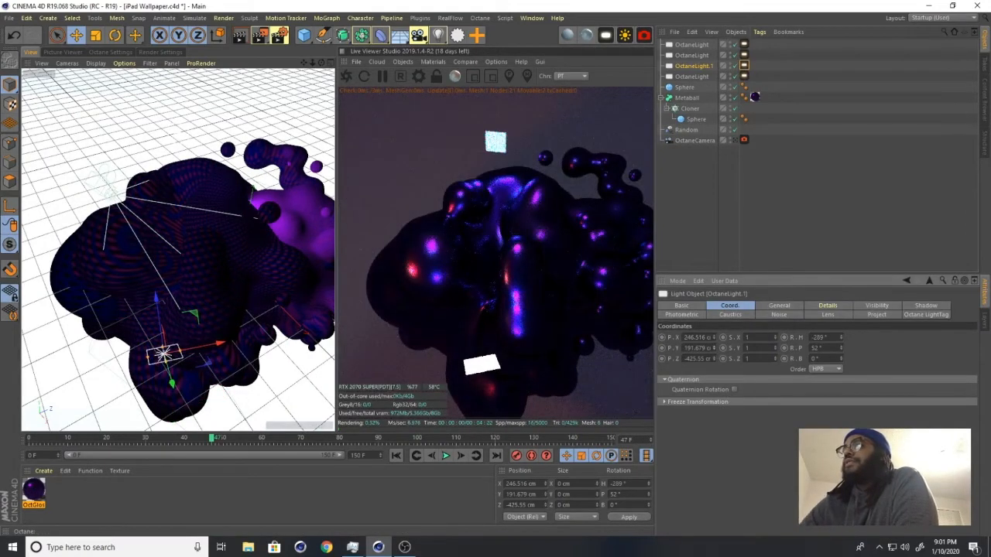
{"action": "left_click_drag", "start_coordinate": [841, 348], "coordinate": [844, 335]}
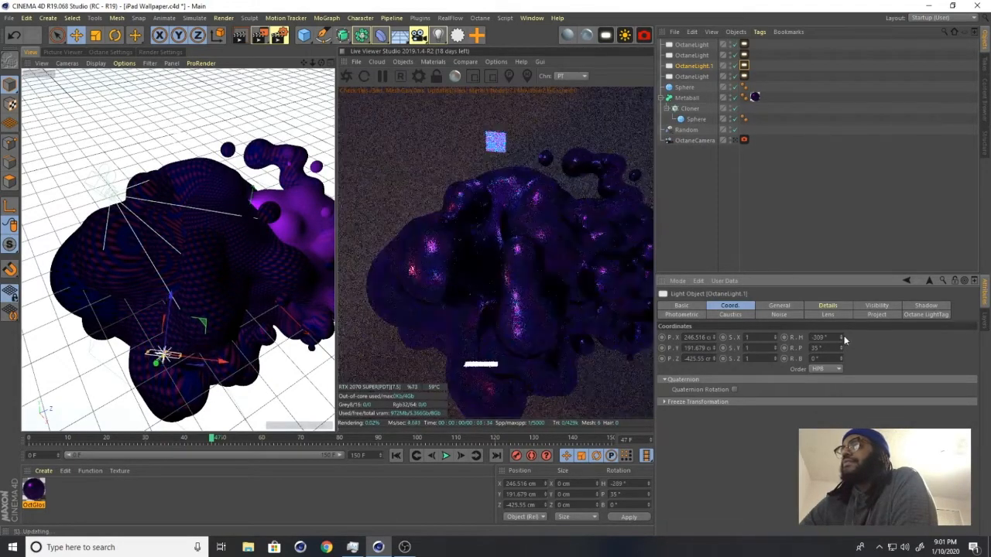
{"action": "left_click_drag", "start_coordinate": [222, 361], "coordinate": [160, 355]}
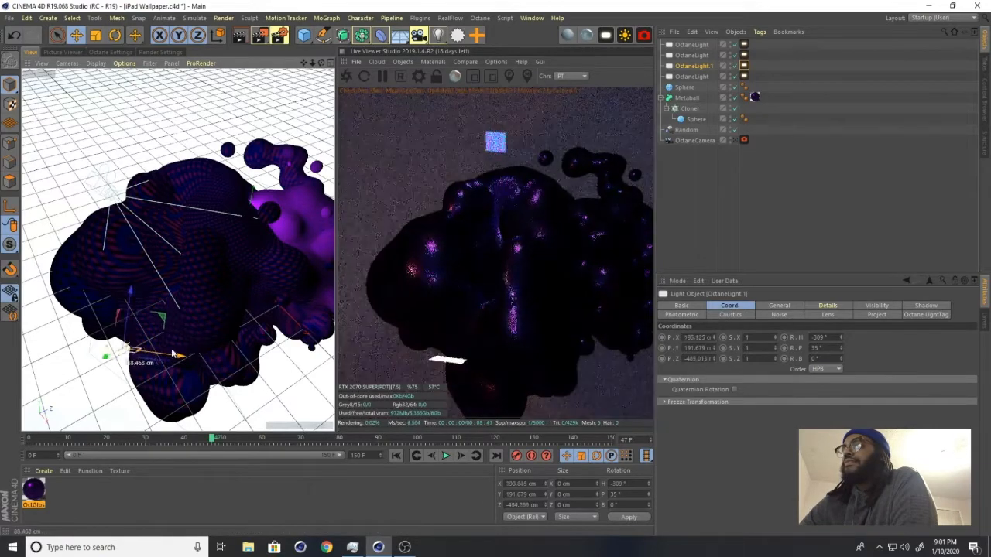
{"action": "left_click", "coordinate": [734, 140]}
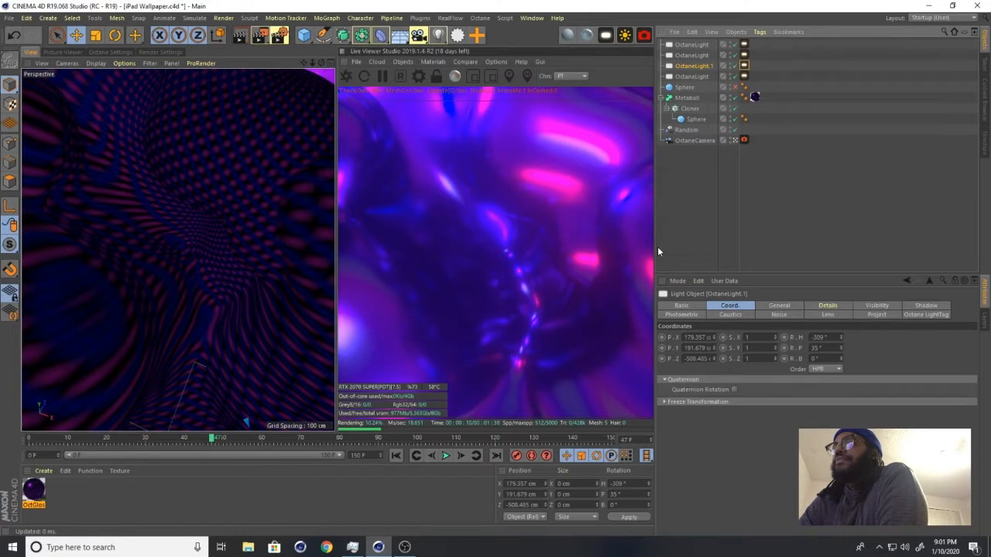
Open the OctGlossy material in the Octane Node Editor and arrange its node and the editor window to leave working space
{"action": "double_click", "coordinate": [34, 491]}
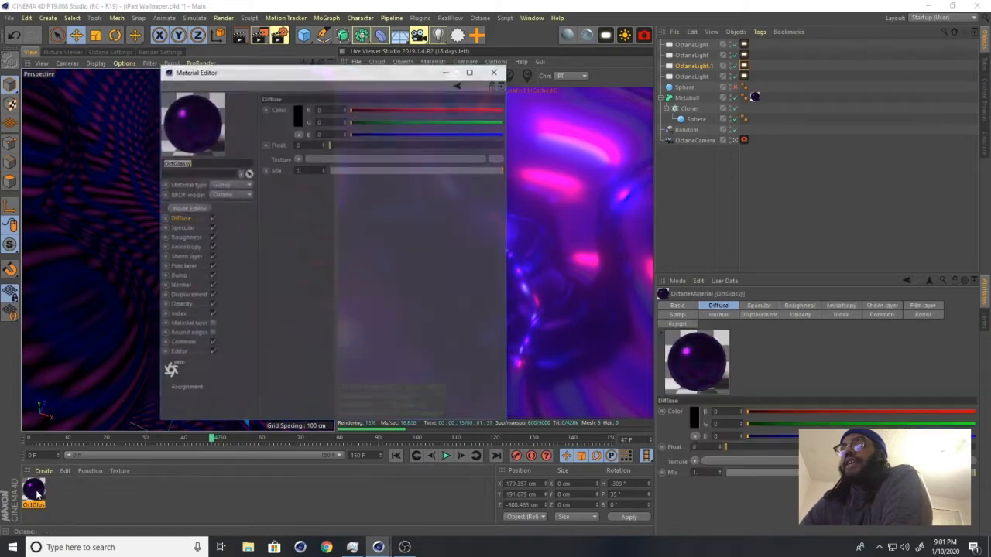
{"action": "left_click", "coordinate": [199, 209]}
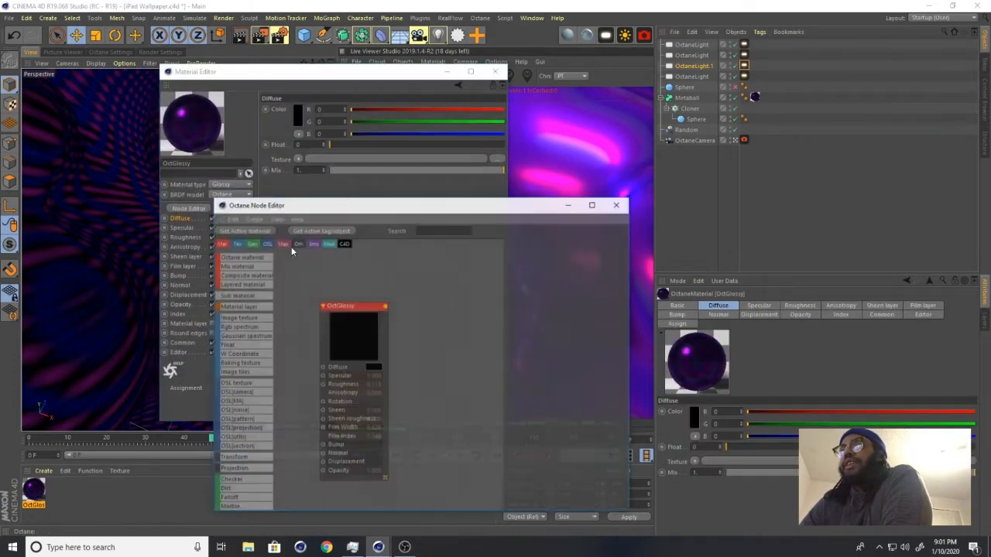
{"action": "left_click_drag", "start_coordinate": [345, 305], "coordinate": [457, 248]}
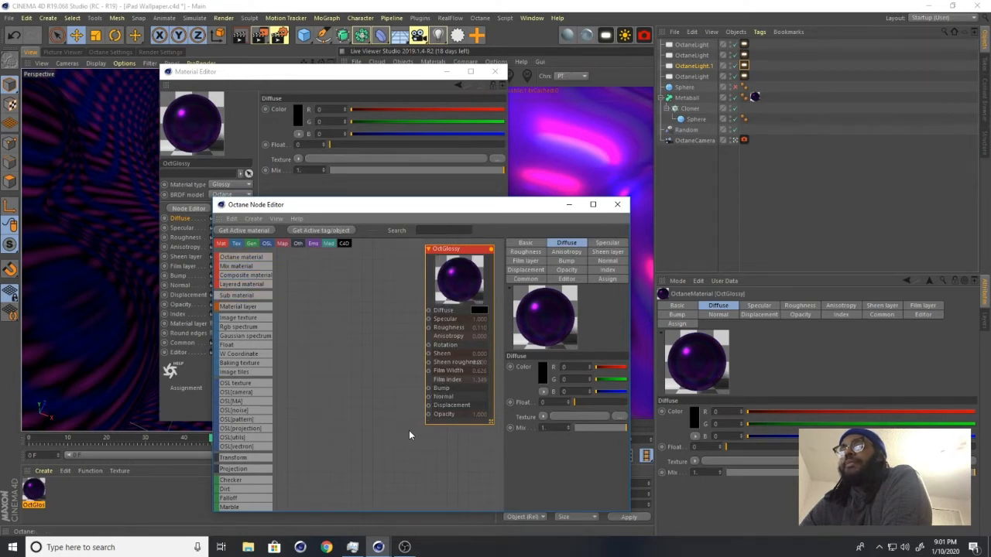
{"action": "left_click_drag", "start_coordinate": [394, 87], "coordinate": [261, 83]}
{"action": "left_click", "coordinate": [360, 67]}
{"action": "left_click_drag", "start_coordinate": [404, 204], "coordinate": [623, 192]}
Switch to File Explorer and browse the 3D Assets folder to Normal Maps - Part 2 (2), opening its Normal Maps - Part 2 subfolder
{"action": "left_click", "coordinate": [247, 547]}
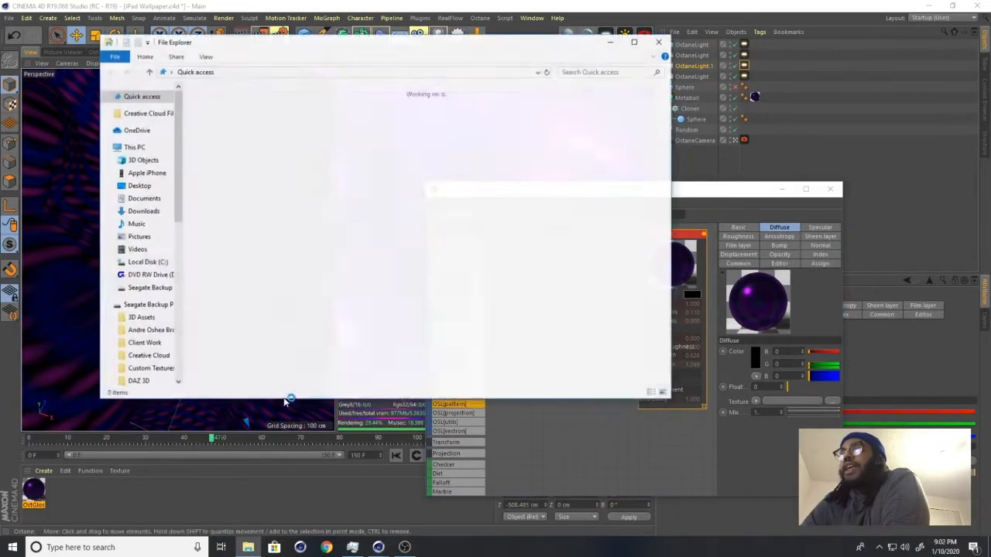
{"action": "left_click", "coordinate": [142, 318]}
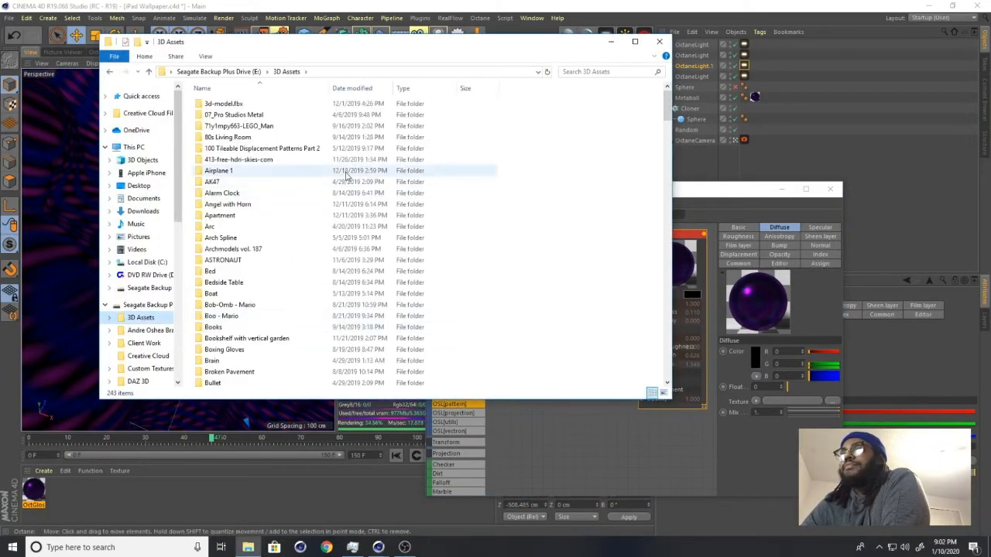
{"action": "scroll", "coordinate": [299, 172], "scroll_direction": "down", "scroll_amount": 12}
{"action": "scroll", "coordinate": [298, 176], "scroll_direction": "down", "scroll_amount": 20}
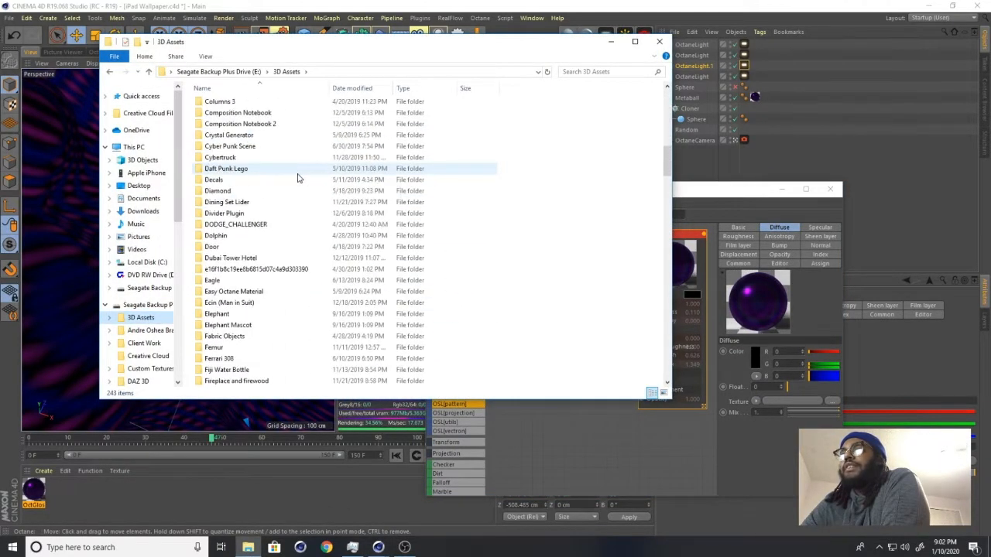
{"action": "scroll", "coordinate": [299, 182], "scroll_direction": "down", "scroll_amount": 20}
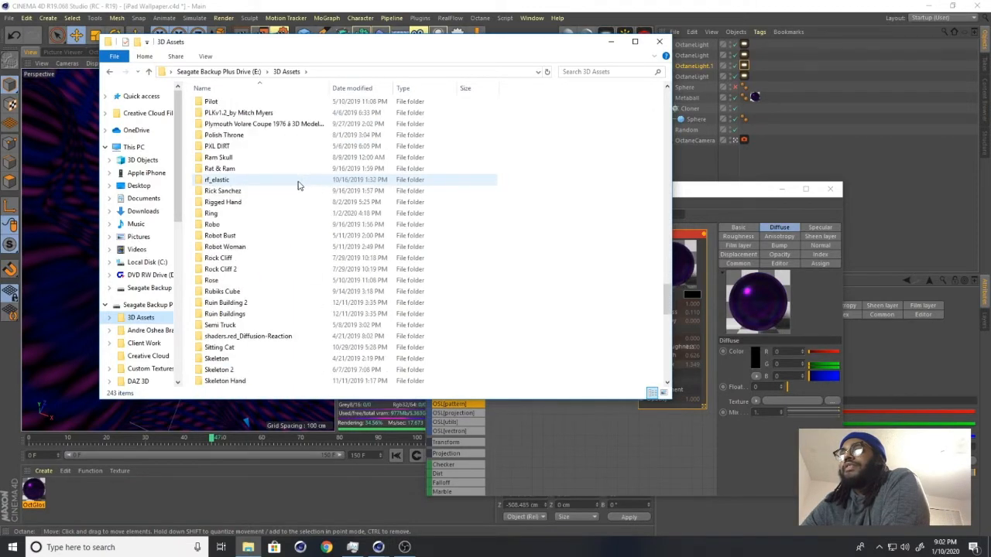
{"action": "scroll", "coordinate": [298, 185], "scroll_direction": "down", "scroll_amount": 4}
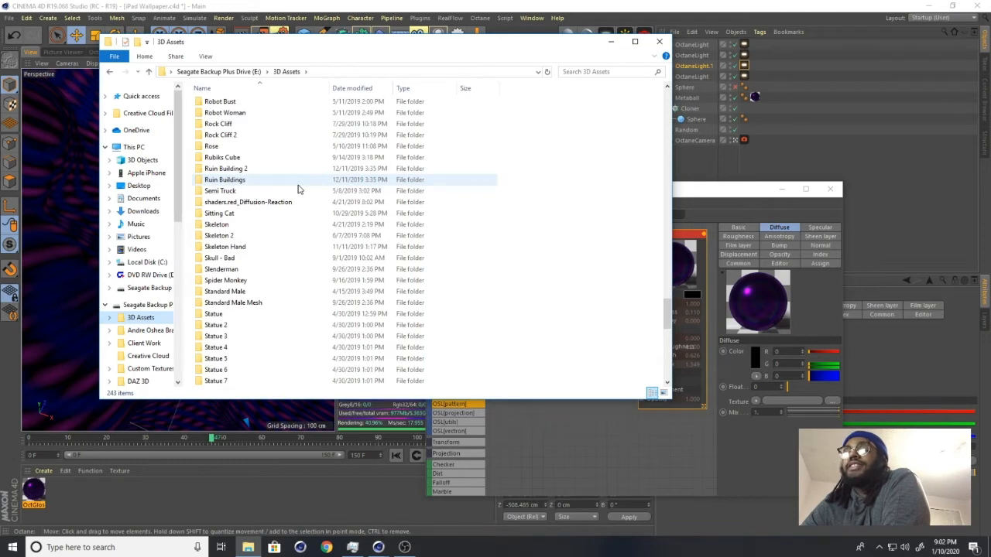
{"action": "scroll", "coordinate": [299, 190], "scroll_direction": "down", "scroll_amount": 4}
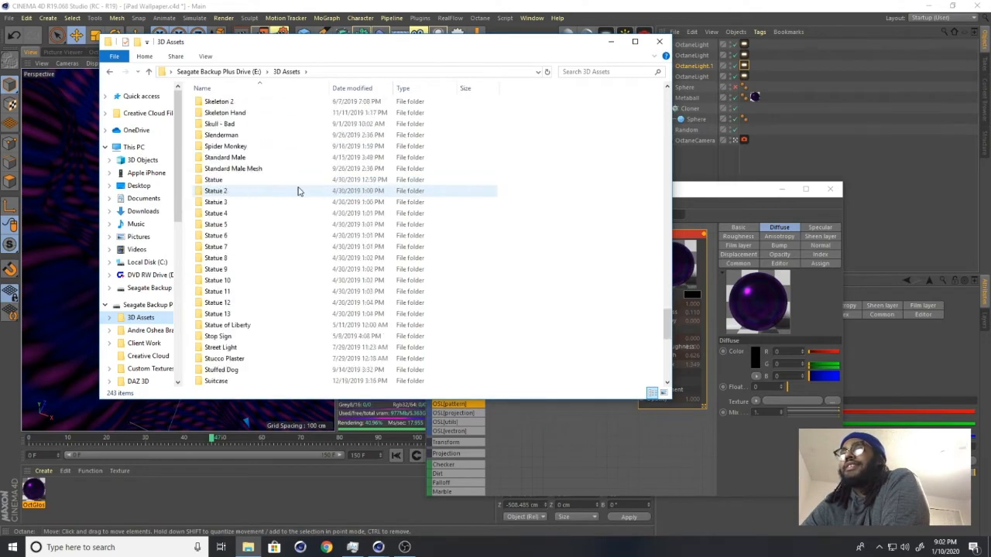
{"action": "scroll", "coordinate": [299, 191], "scroll_direction": "down", "scroll_amount": 2}
{"action": "scroll", "coordinate": [299, 192], "scroll_direction": "up", "scroll_amount": 9}
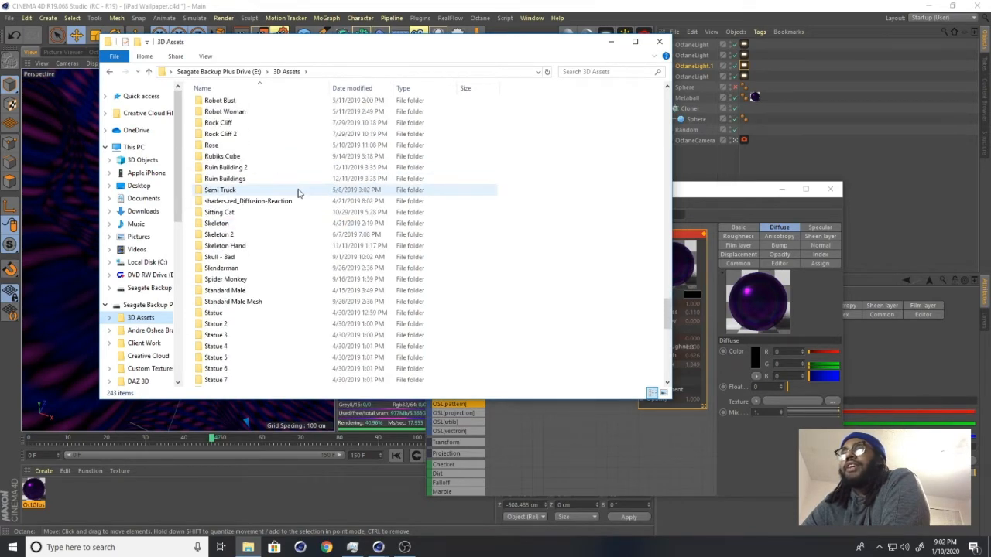
{"action": "scroll", "coordinate": [299, 191], "scroll_direction": "up", "scroll_amount": 7}
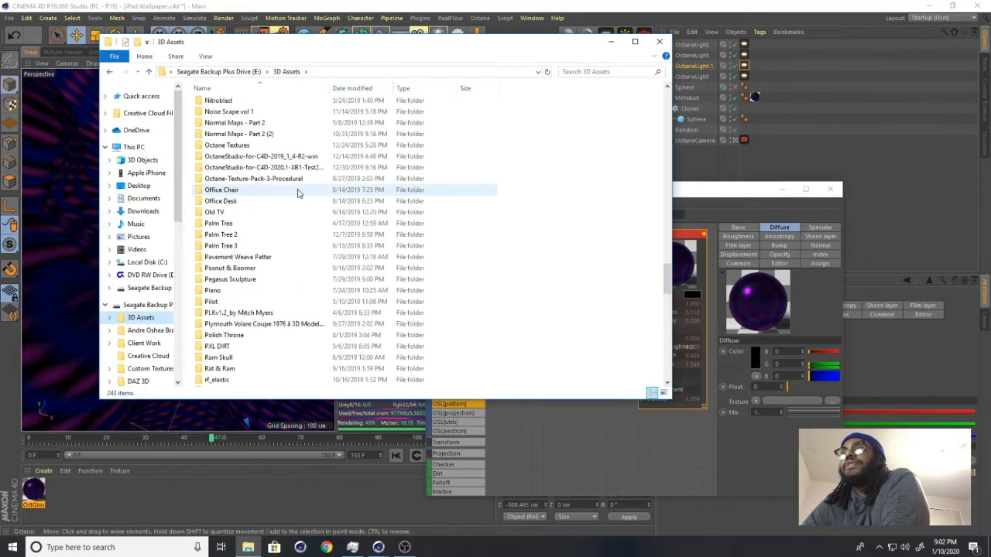
{"action": "double_click", "coordinate": [262, 135]}
{"action": "double_click", "coordinate": [236, 106]}
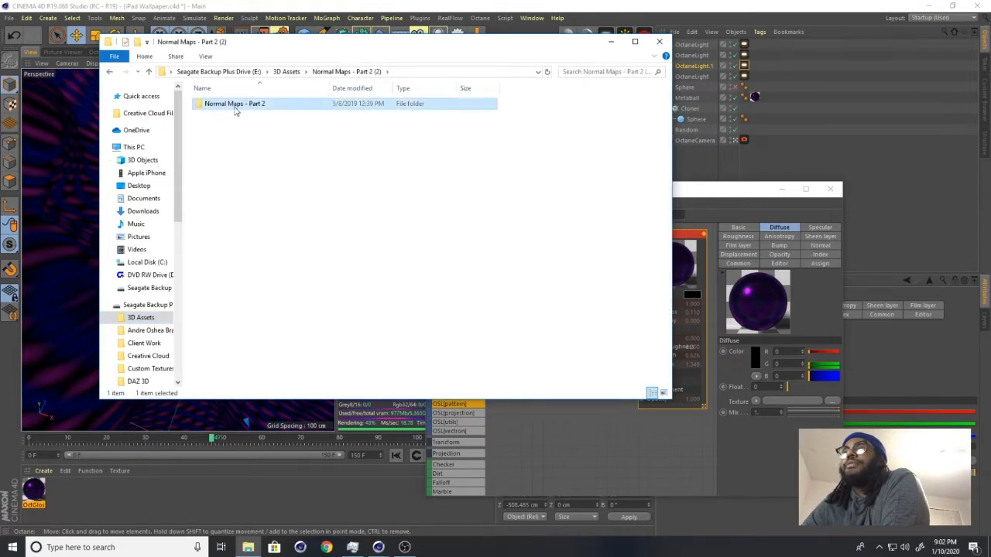
Arrange the file browser beside the node editor and open the Geosphere folder of normal maps
{"action": "left_click_drag", "start_coordinate": [283, 45], "coordinate": [201, 34]}
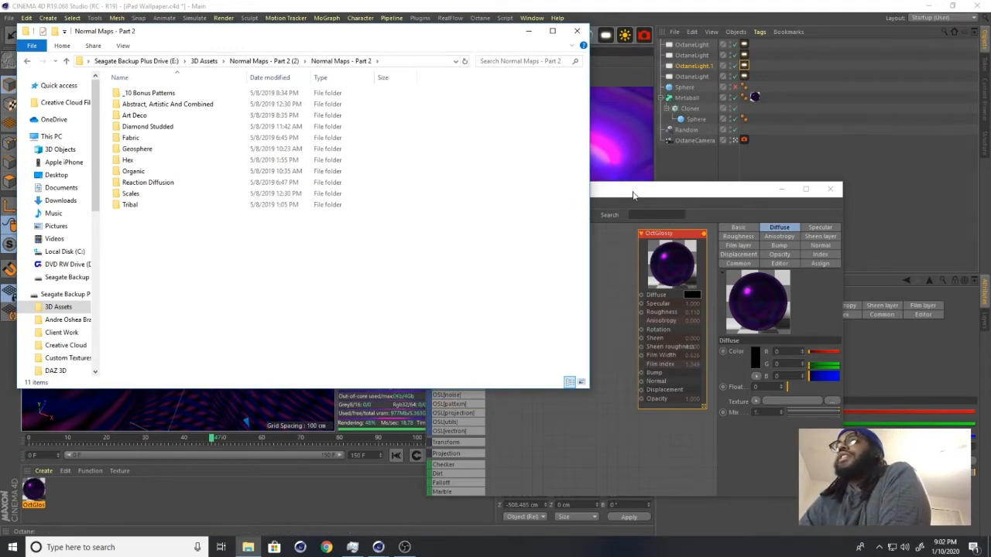
{"action": "left_click_drag", "start_coordinate": [633, 196], "coordinate": [623, 78]}
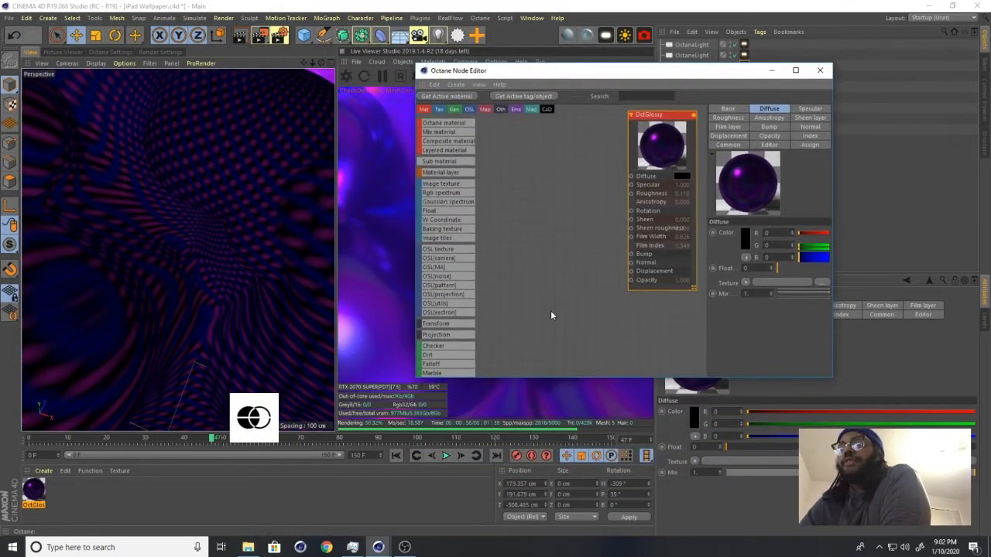
{"action": "left_click", "coordinate": [252, 548]}
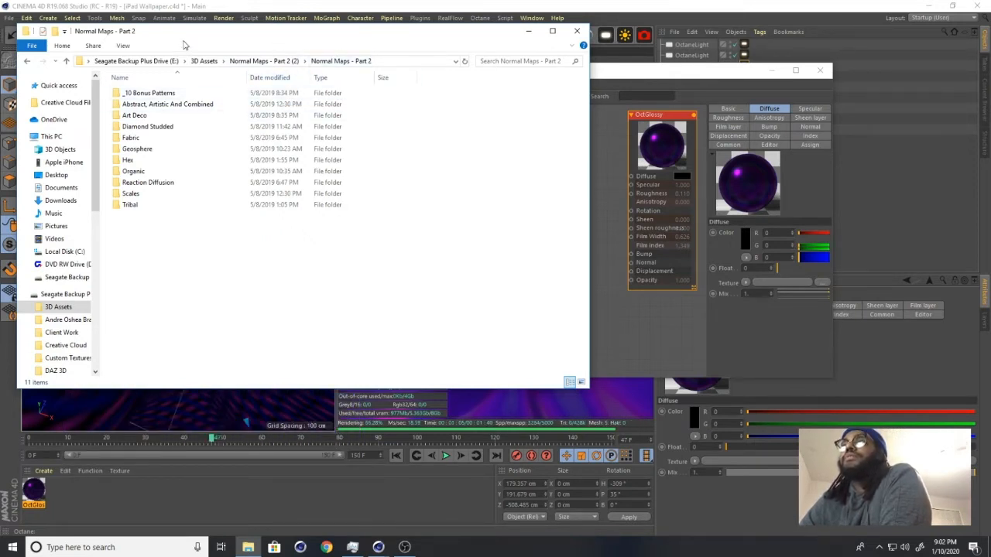
{"action": "left_click_drag", "start_coordinate": [183, 40], "coordinate": [133, 49]}
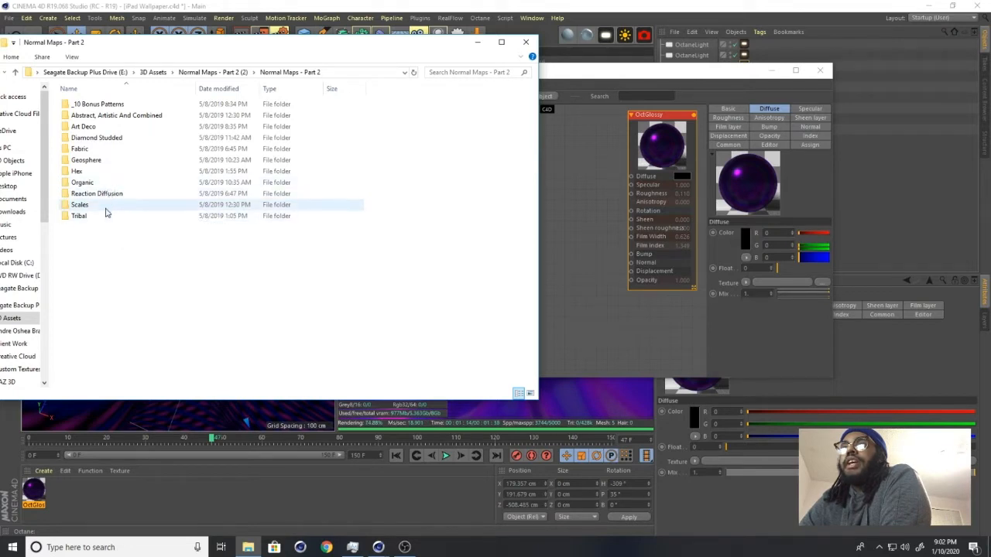
{"action": "double_click", "coordinate": [89, 161]}
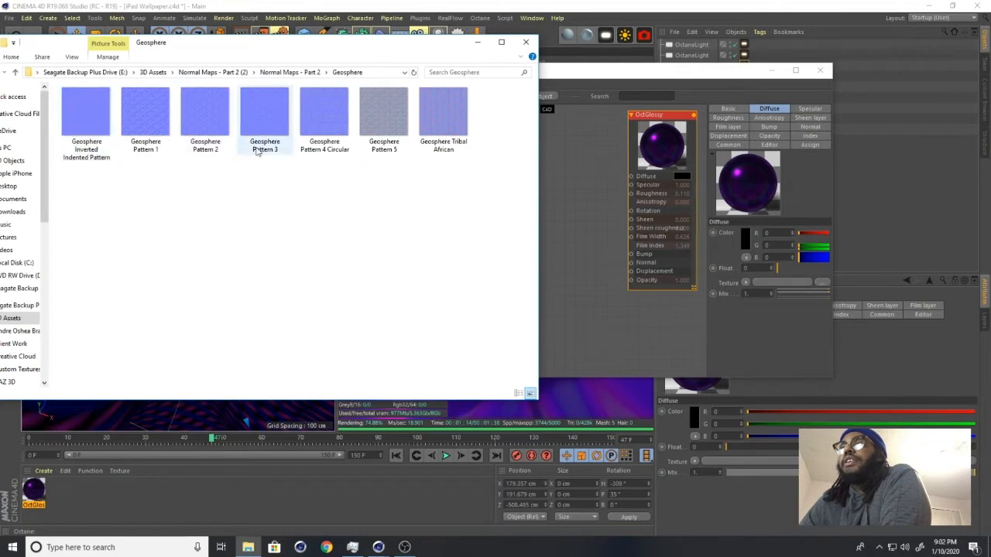
Preview the Geosphere Inverted Indented Pattern, Geosphere Pattern 1 and Geosphere Pattern 4 Circular images
{"action": "left_click", "coordinate": [78, 127]}
{"action": "double_click", "coordinate": [77, 125]}
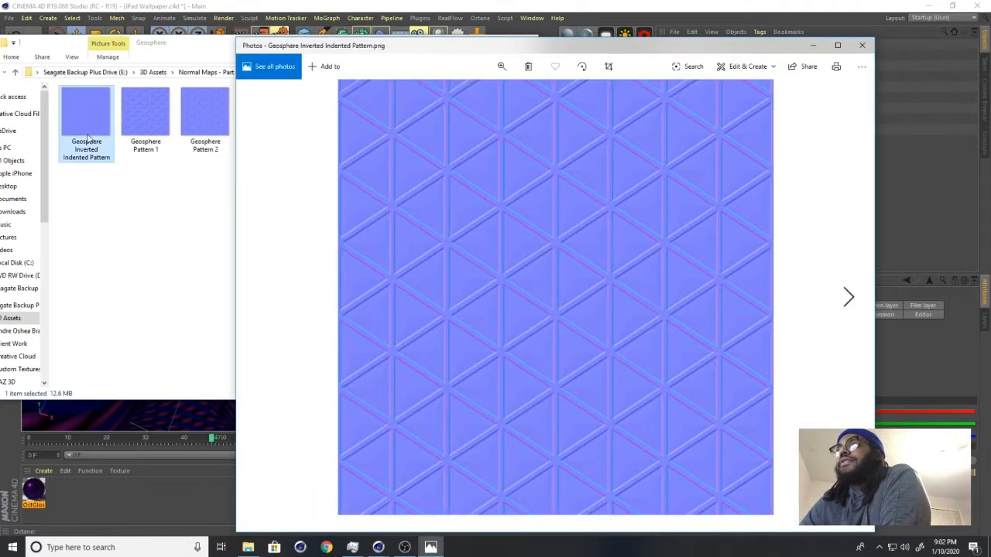
{"action": "left_click", "coordinate": [862, 45]}
{"action": "double_click", "coordinate": [159, 126]}
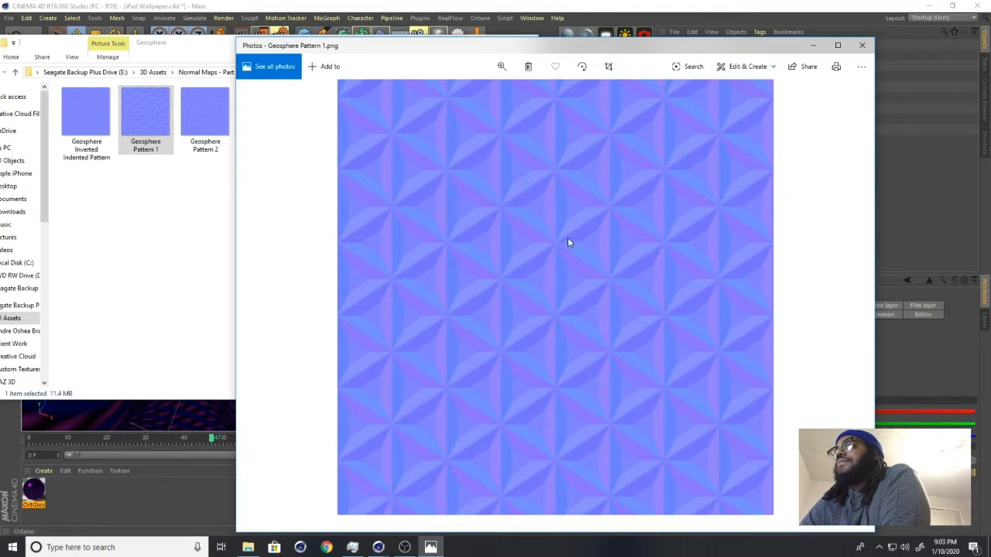
{"action": "left_click", "coordinate": [870, 49]}
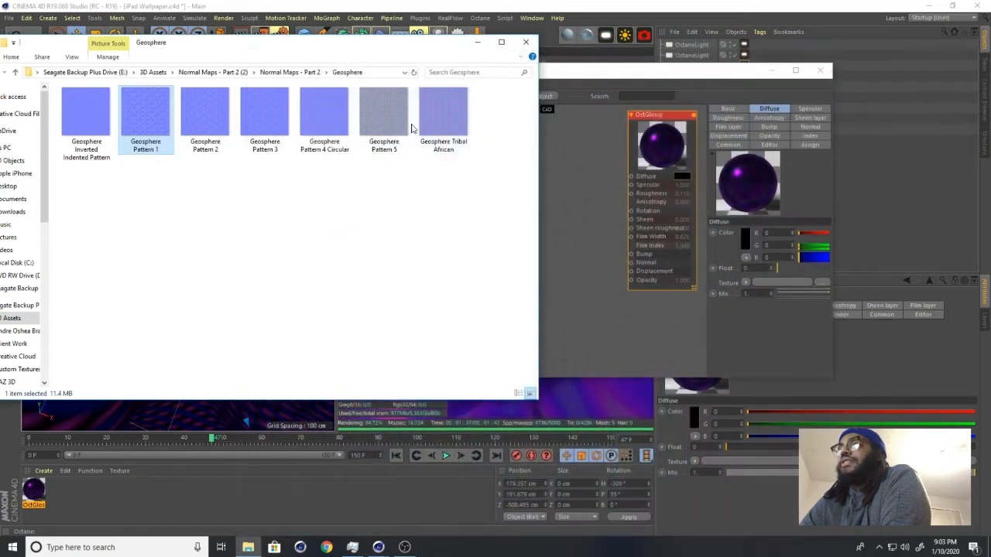
{"action": "left_click", "coordinate": [332, 130]}
{"action": "double_click", "coordinate": [333, 130]}
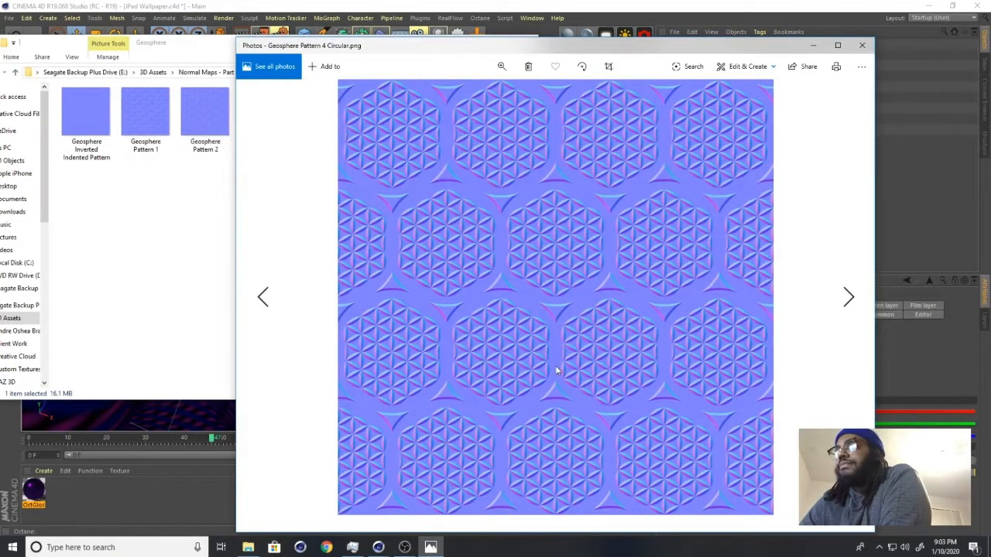
{"action": "left_click", "coordinate": [862, 45]}
Bring Geosphere Pattern 4 Circular into the node editor as an image texture feeding OctGlossy's Bump, and check the live render
{"action": "left_click_drag", "start_coordinate": [386, 52], "coordinate": [233, 50]}
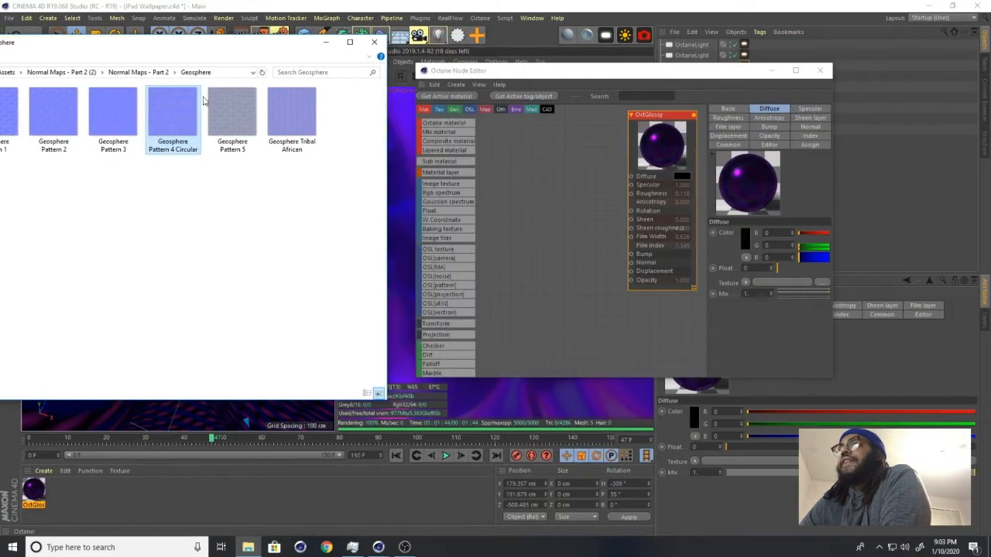
{"action": "left_click_drag", "start_coordinate": [186, 113], "coordinate": [606, 248]}
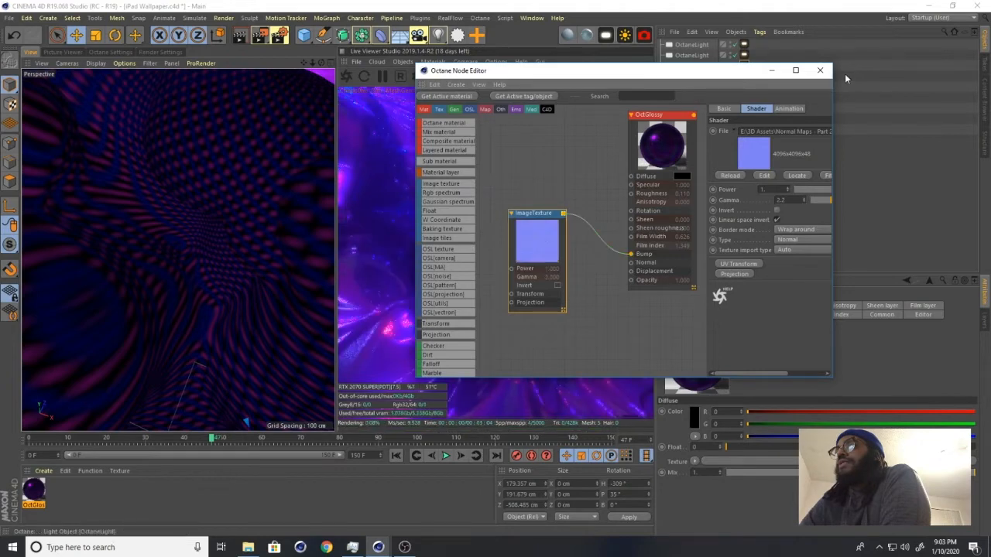
{"action": "left_click_drag", "start_coordinate": [650, 77], "coordinate": [644, 81]}
{"action": "left_click_drag", "start_coordinate": [245, 359], "coordinate": [199, 346]}
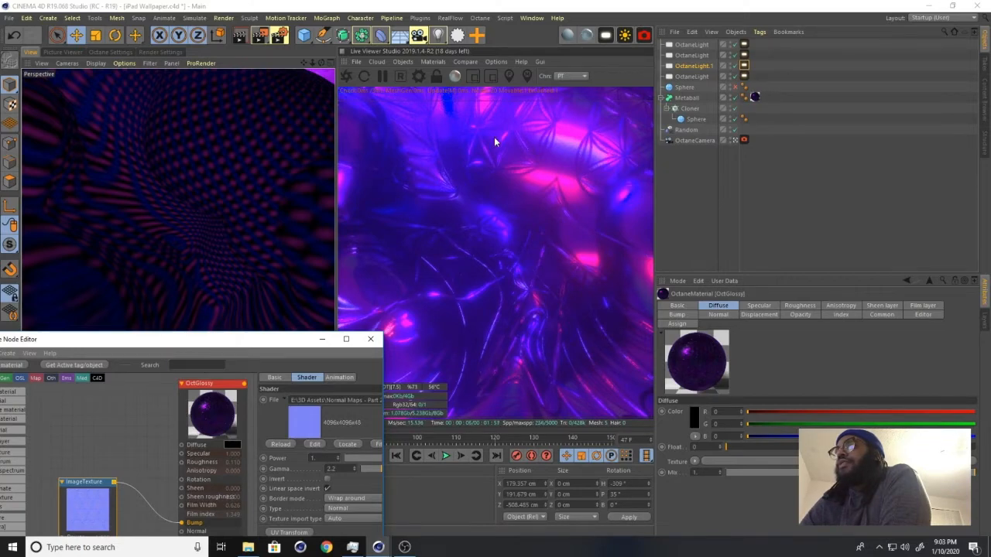
{"action": "left_click_drag", "start_coordinate": [260, 342], "coordinate": [341, 125]}
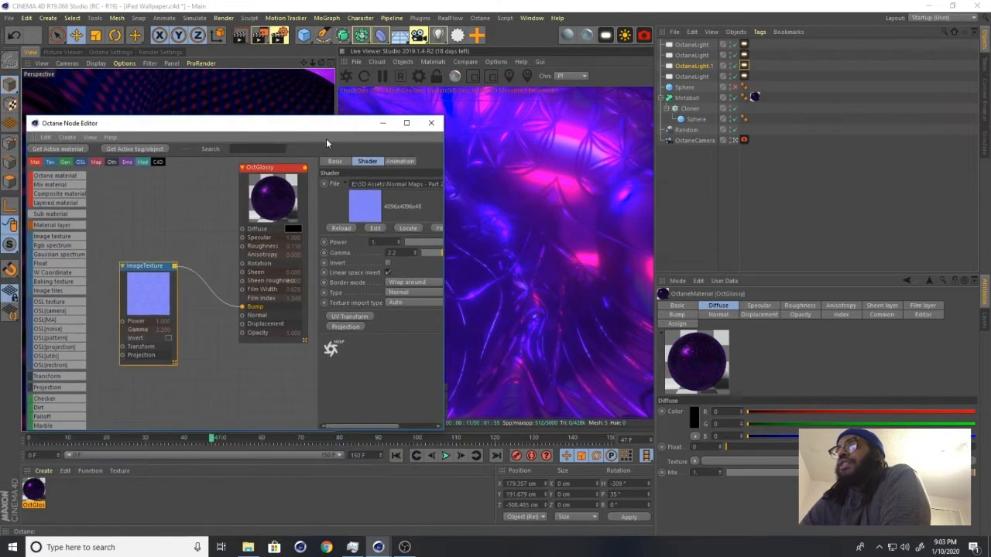
Add a UV Transform to the image texture and scale it to about 0.251 on all axes with the aspect ratio locked
{"action": "left_click_drag", "start_coordinate": [153, 265], "coordinate": [196, 211]}
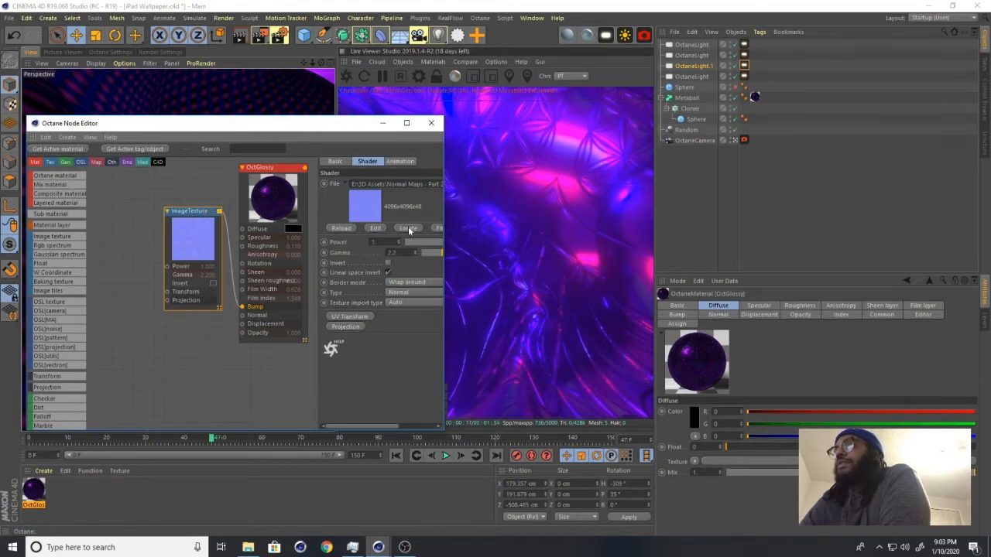
{"action": "left_click", "coordinate": [350, 316]}
{"action": "left_click", "coordinate": [183, 171]}
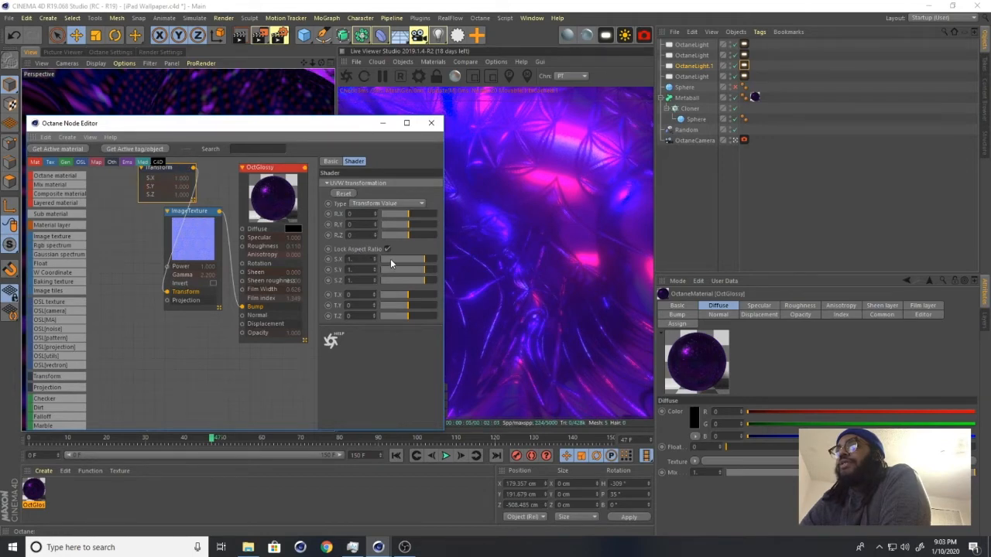
{"action": "left_click_drag", "start_coordinate": [422, 266], "coordinate": [415, 266]}
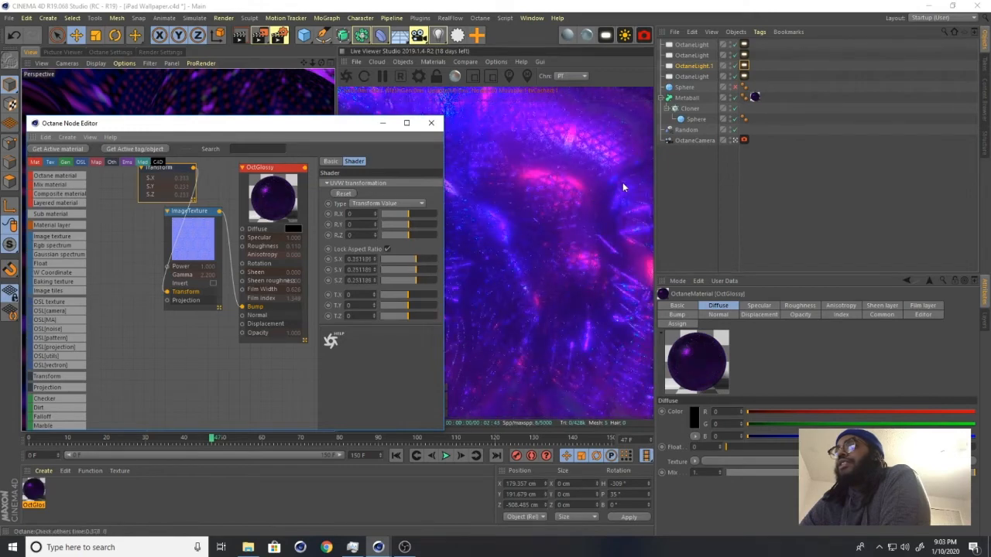
{"action": "left_click_drag", "start_coordinate": [349, 138], "coordinate": [215, 107]}
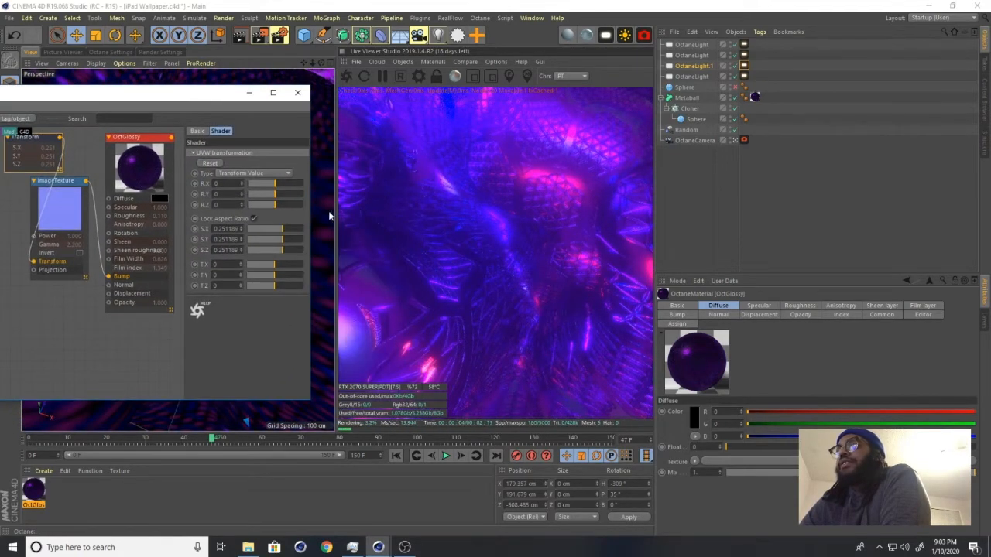
Reduce the bump texture's UV Transform scale to about 0.078 on all axes and move the node editor off the live render
{"action": "left_click_drag", "start_coordinate": [284, 231], "coordinate": [277, 232]}
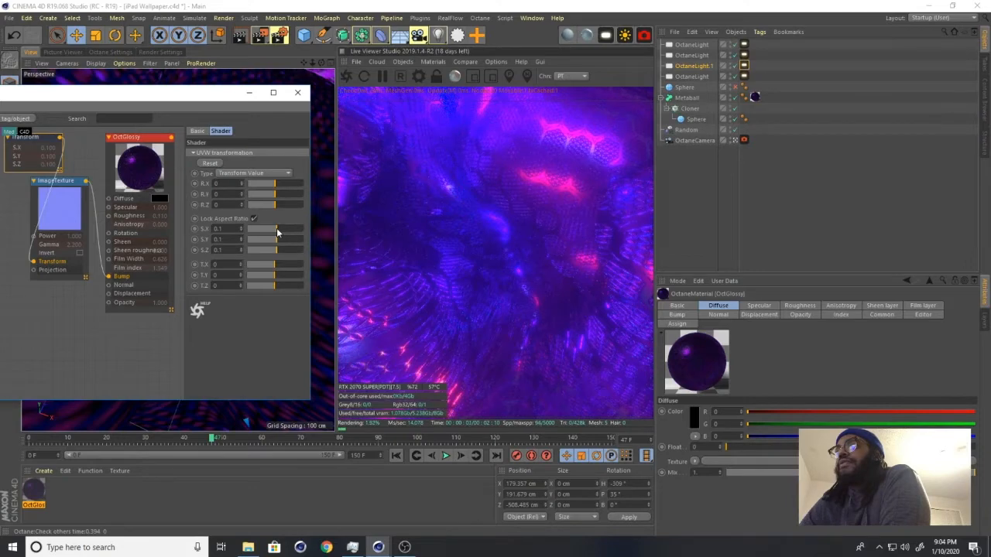
{"action": "left_click_drag", "start_coordinate": [276, 228], "coordinate": [276, 228]}
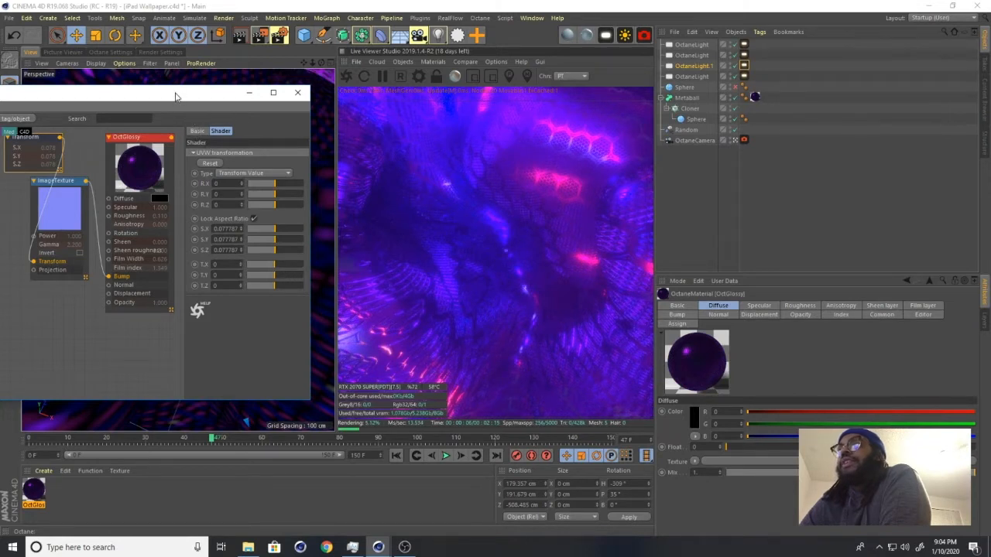
{"action": "left_click_drag", "start_coordinate": [177, 93], "coordinate": [124, 100]}
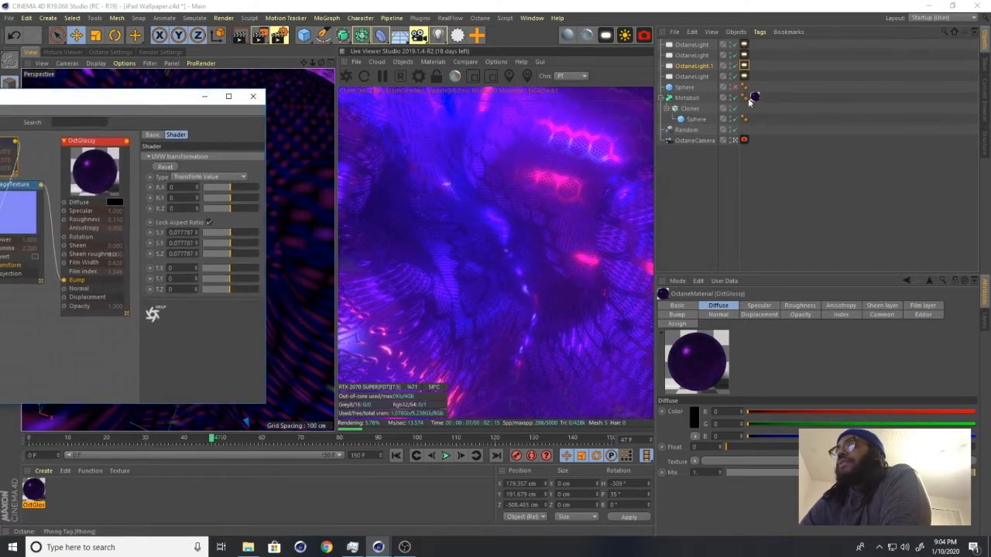
Set the fourth OctaneLight's color shader saturation to 0% for white light and enable the standalone Sphere object
{"action": "left_click", "coordinate": [744, 76]}
{"action": "left_click", "coordinate": [746, 368]}
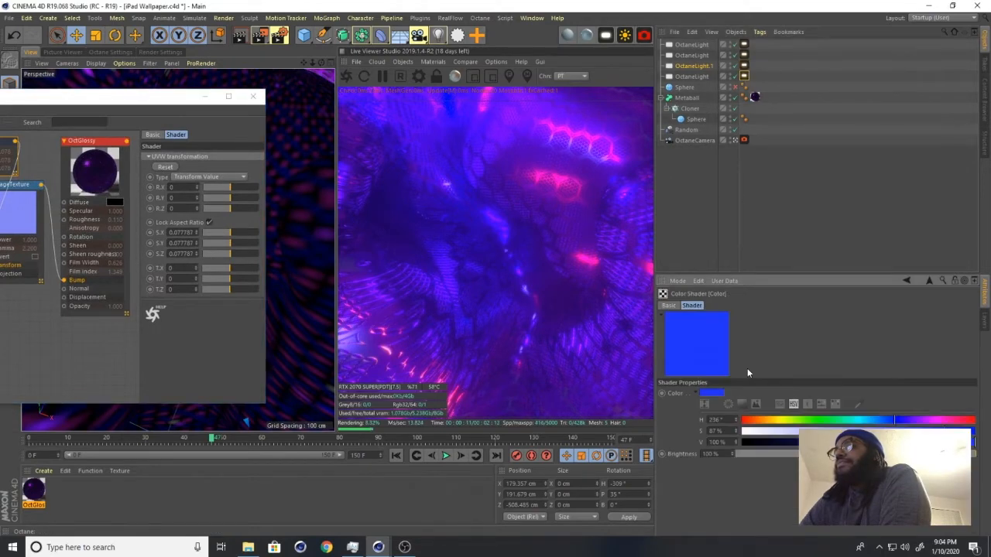
{"action": "left_click_drag", "start_coordinate": [725, 433], "coordinate": [718, 433]}
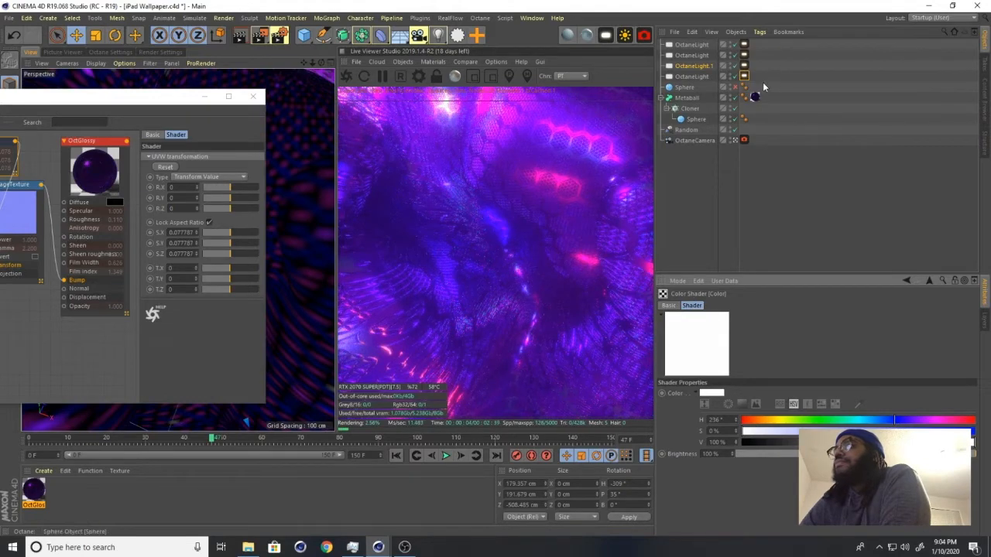
{"action": "left_click", "coordinate": [734, 87]}
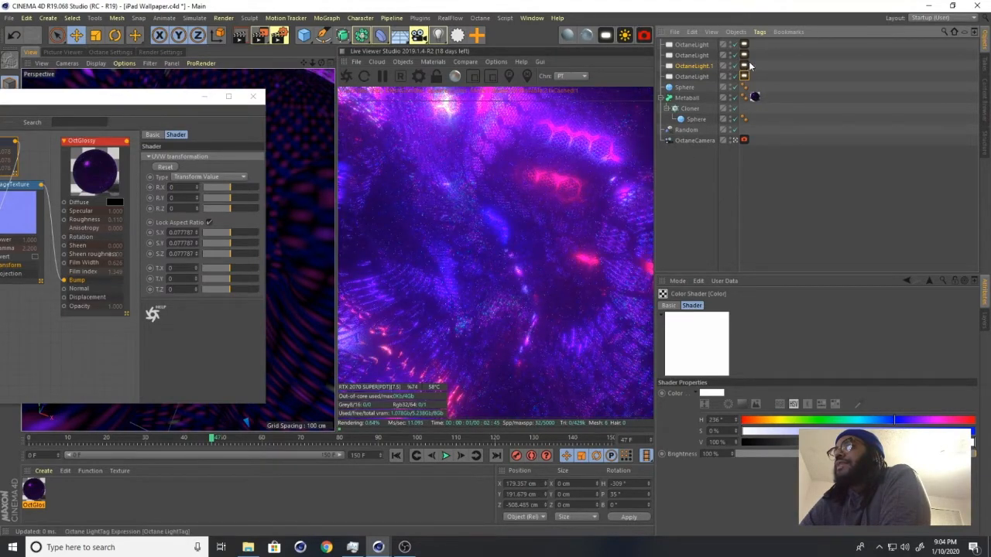
Turn OctaneLight.1 and the second OctaneLight white by setting their color shader saturation to 0%
{"action": "left_click", "coordinate": [749, 66]}
{"action": "left_click", "coordinate": [755, 370]}
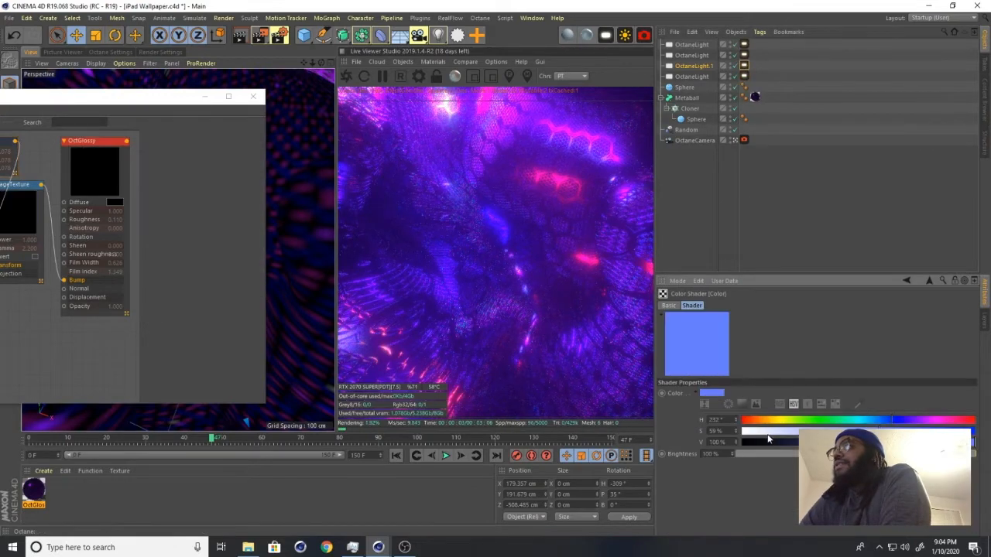
{"action": "left_click_drag", "start_coordinate": [763, 432], "coordinate": [735, 432]}
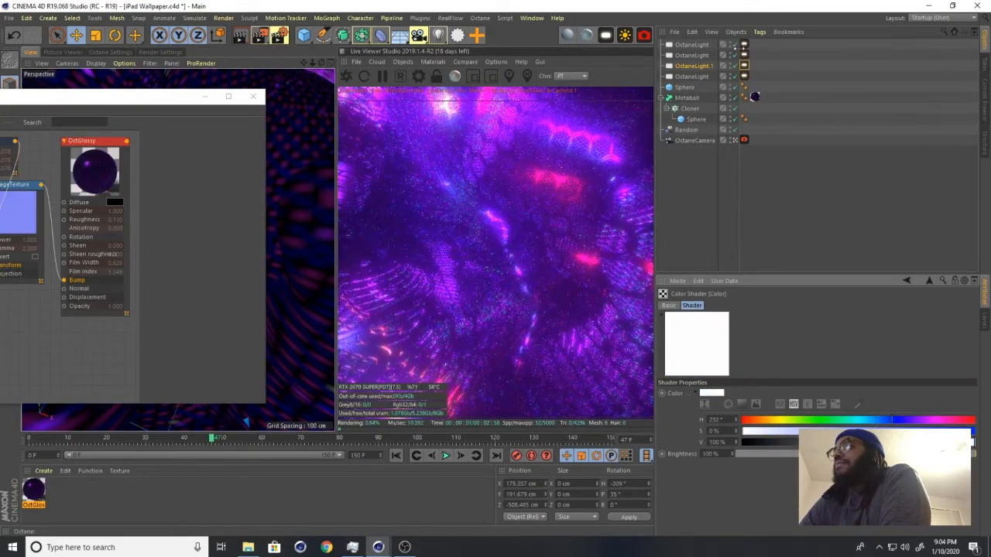
{"action": "left_click", "coordinate": [745, 56]}
{"action": "left_click", "coordinate": [741, 375]}
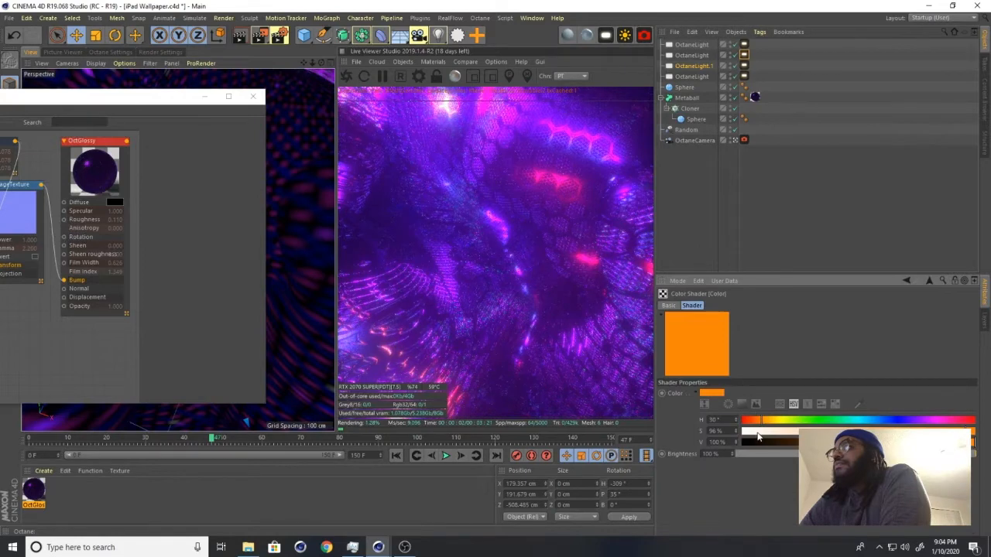
{"action": "left_click_drag", "start_coordinate": [757, 435], "coordinate": [739, 433]}
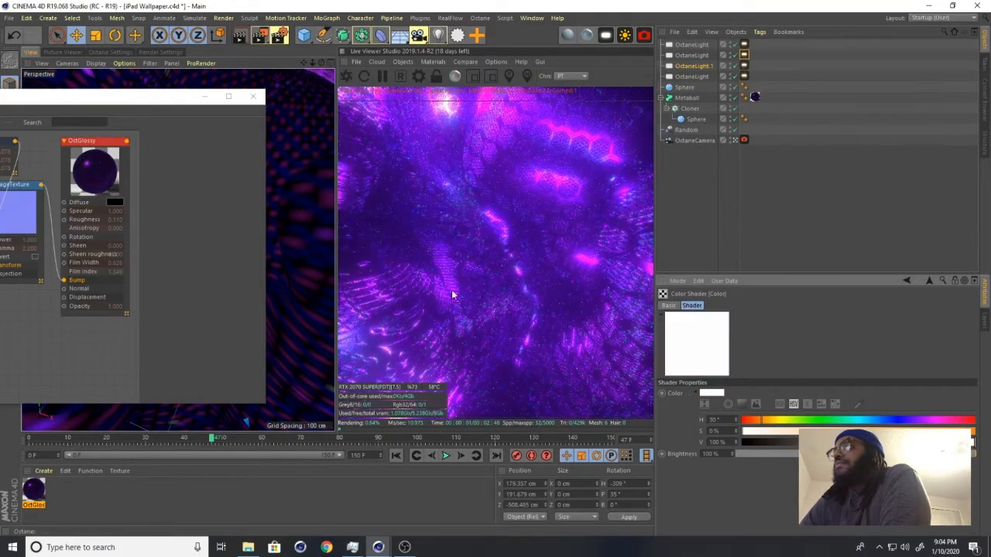
Delete the geosphere ImageTexture node from the OctGlossy graph and move the Transform node aside
{"action": "left_click_drag", "start_coordinate": [96, 97], "coordinate": [290, 108]}
{"action": "right_click", "coordinate": [211, 223]}
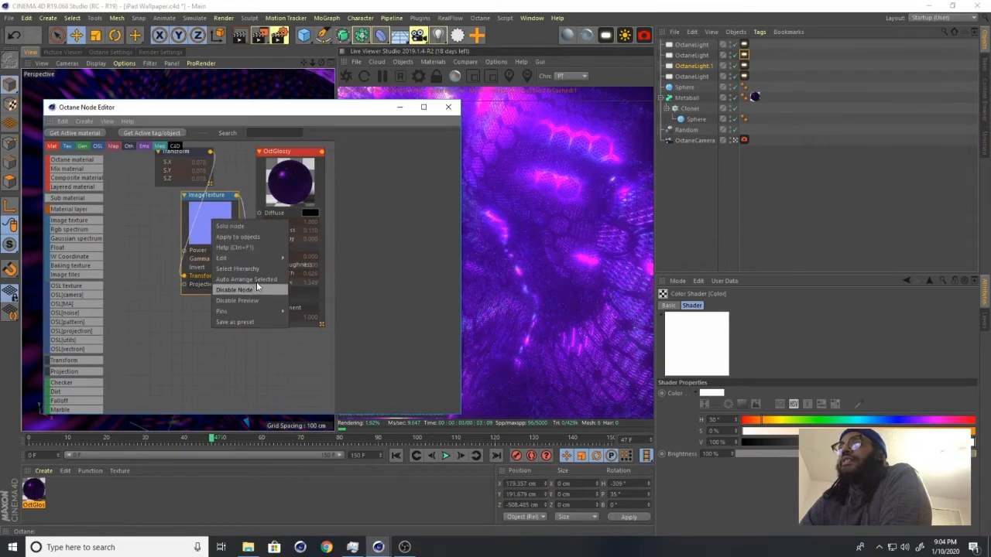
{"action": "mouse_move", "coordinate": [276, 258]}
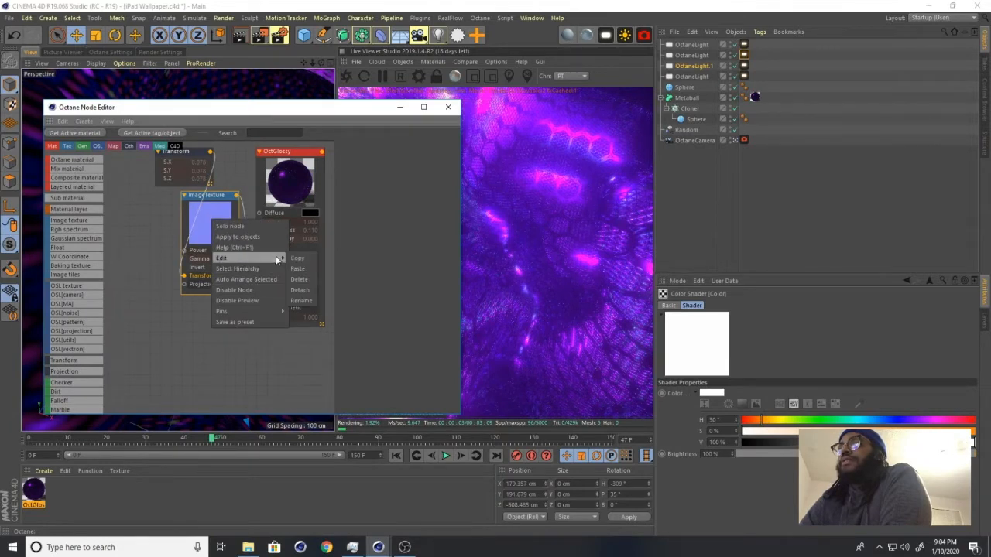
{"action": "left_click", "coordinate": [301, 280]}
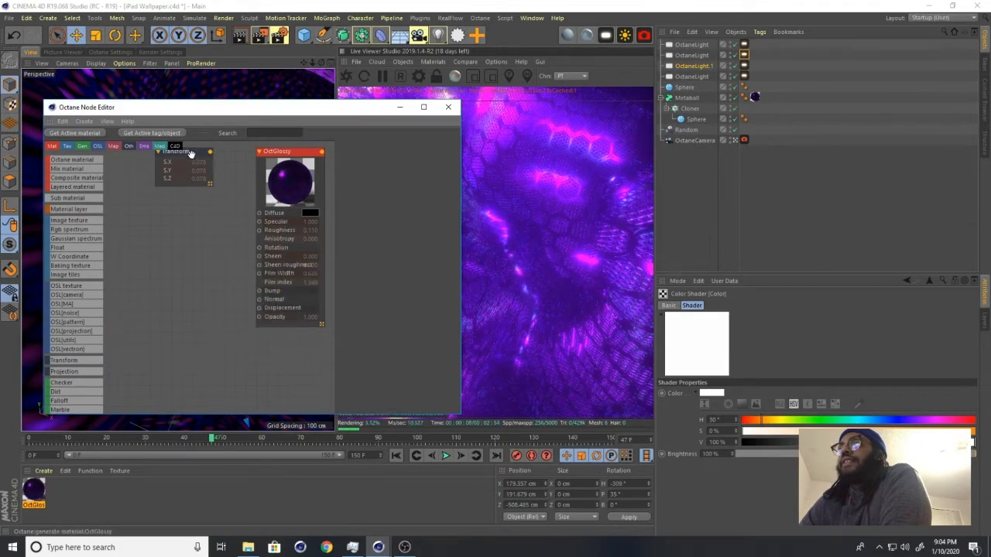
{"action": "left_click_drag", "start_coordinate": [186, 152], "coordinate": [134, 187]}
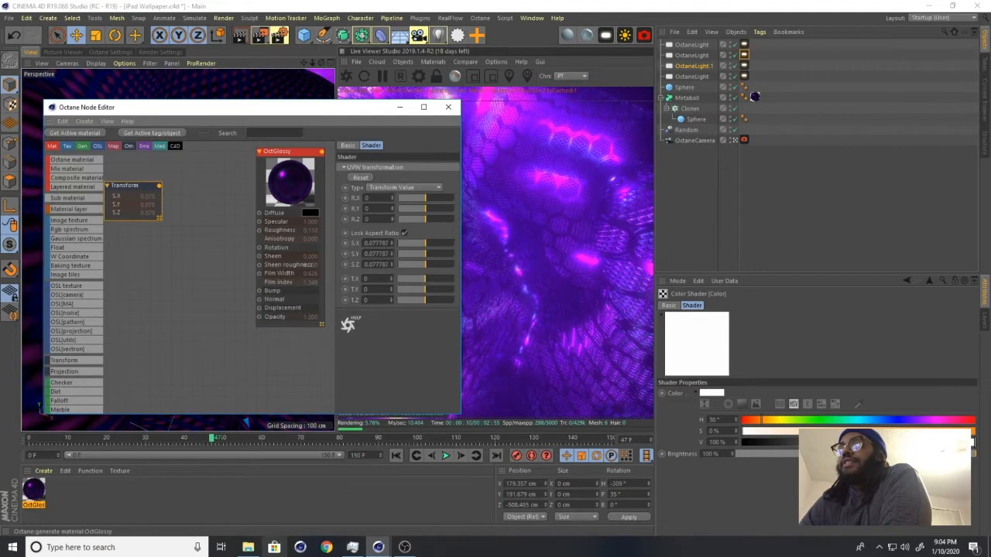
Switch to the file browser, place it beside the node editor and open the Scales folder of normal maps
{"action": "left_click", "coordinate": [248, 547]}
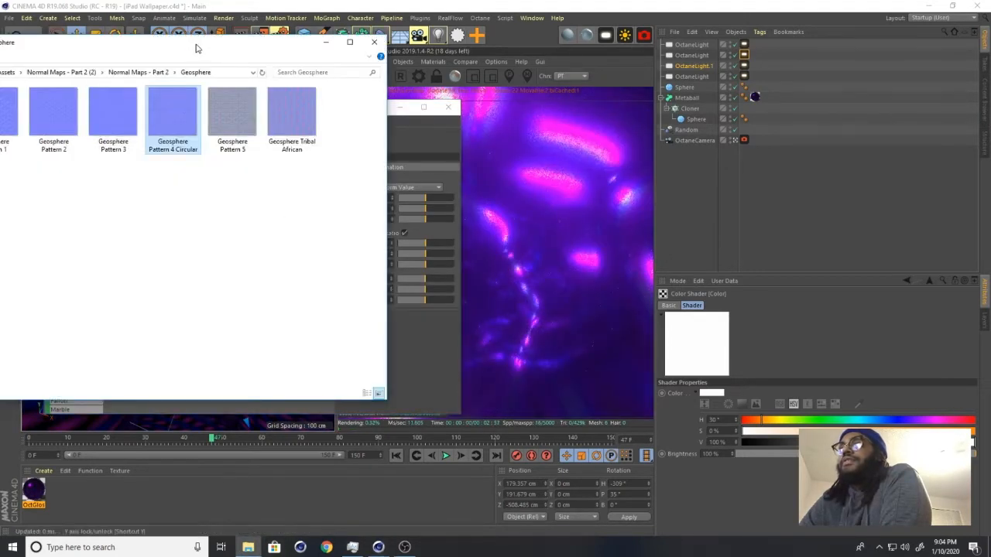
{"action": "left_click_drag", "start_coordinate": [196, 42], "coordinate": [696, 138]}
{"action": "left_click", "coordinate": [324, 163]}
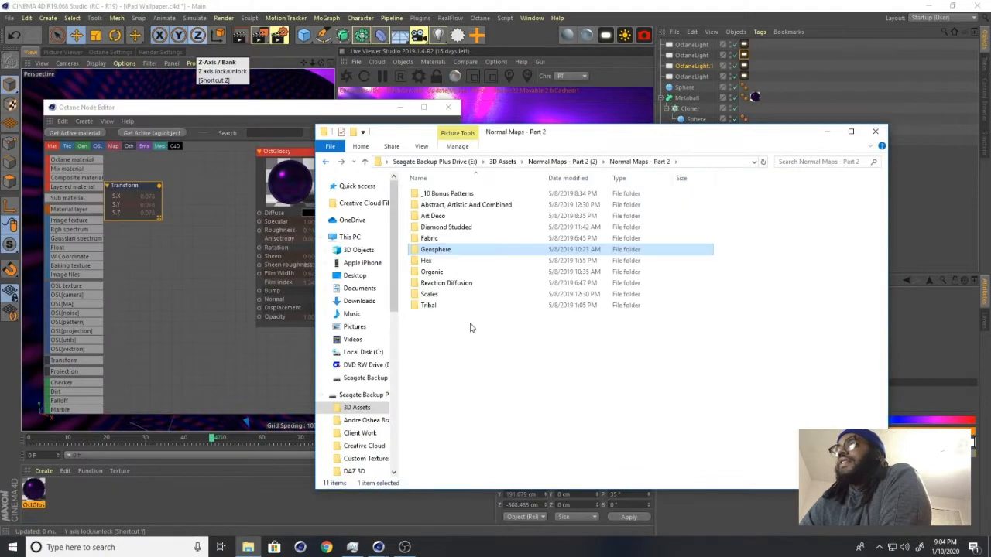
{"action": "double_click", "coordinate": [426, 295]}
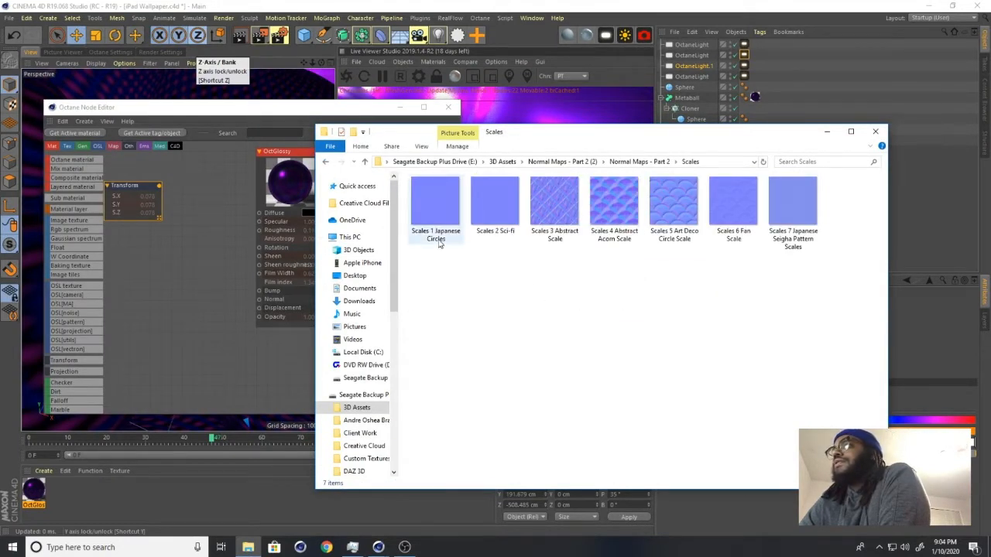
Preview the Scales 1 Japanese Circles, Scales 6 Fan Scale and Scales 7 Japanese Seigha Pattern Scales images
{"action": "double_click", "coordinate": [441, 214]}
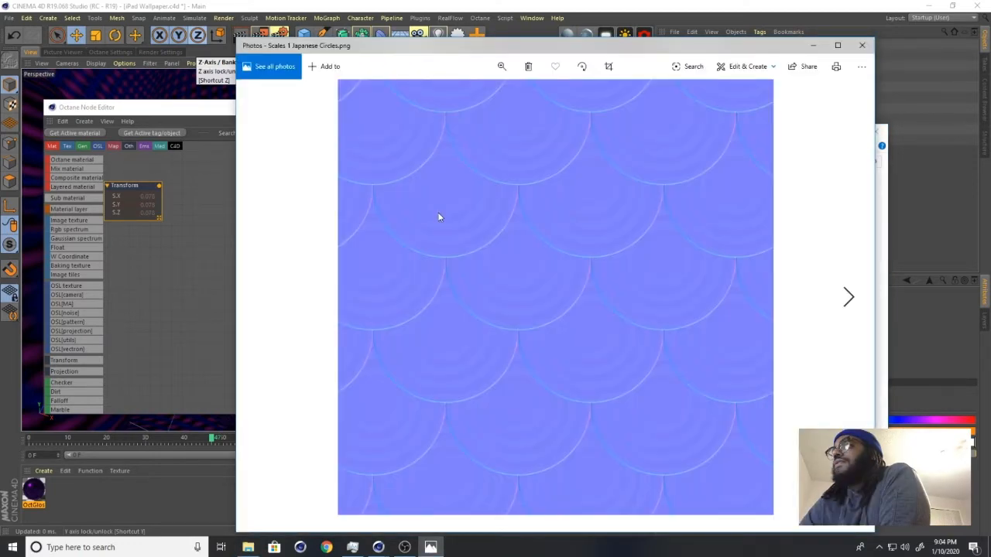
{"action": "left_click", "coordinate": [861, 45]}
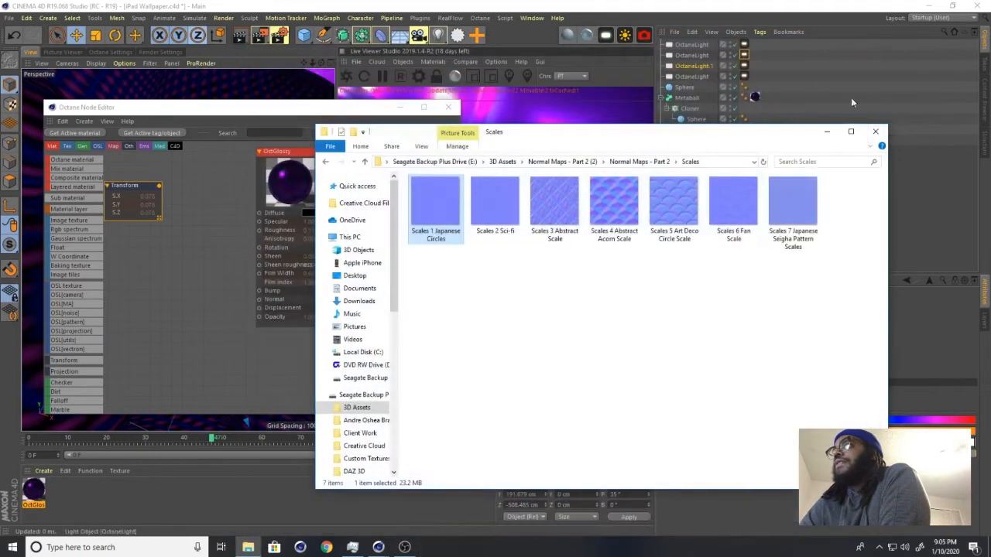
{"action": "double_click", "coordinate": [715, 218]}
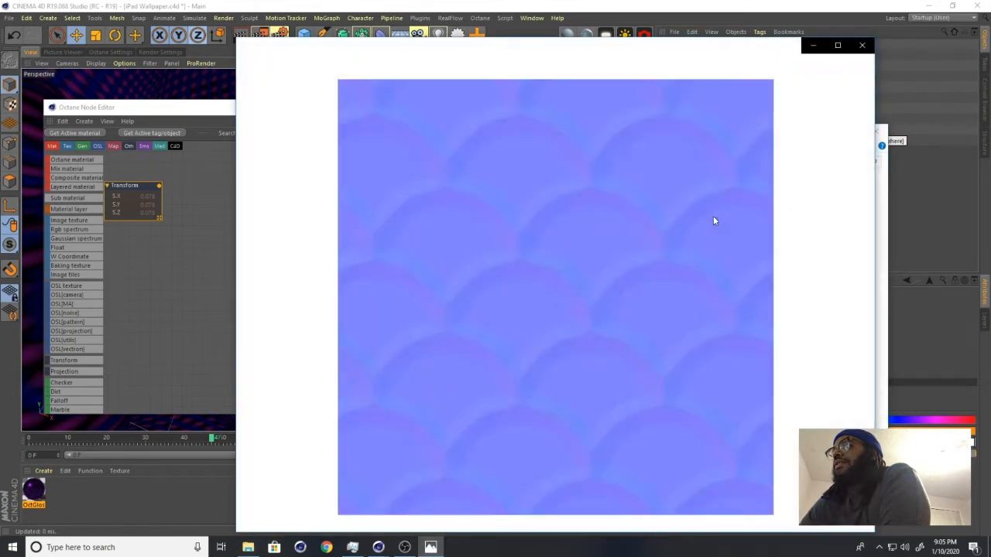
{"action": "left_click", "coordinate": [861, 45]}
{"action": "left_click", "coordinate": [803, 200]}
{"action": "double_click", "coordinate": [804, 200]}
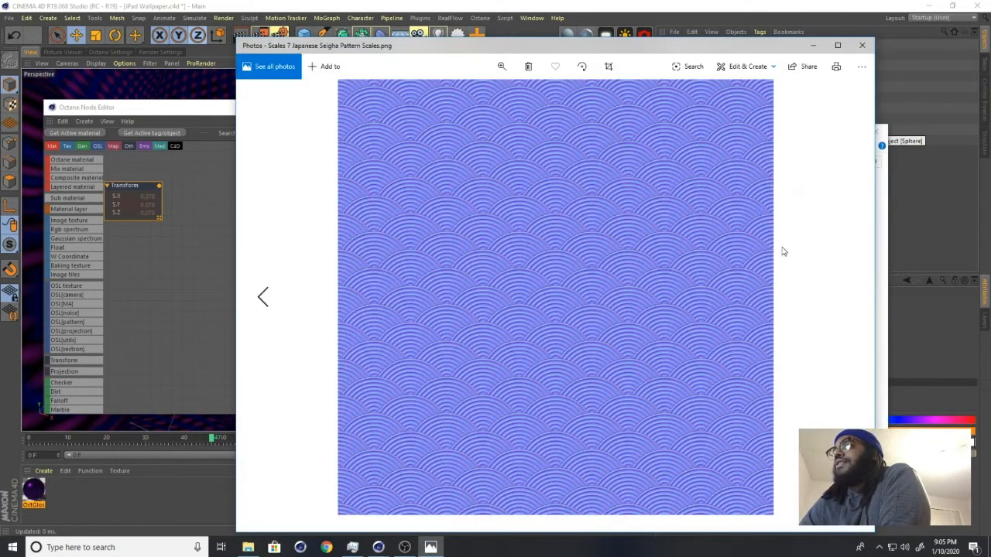
{"action": "left_click", "coordinate": [862, 46]}
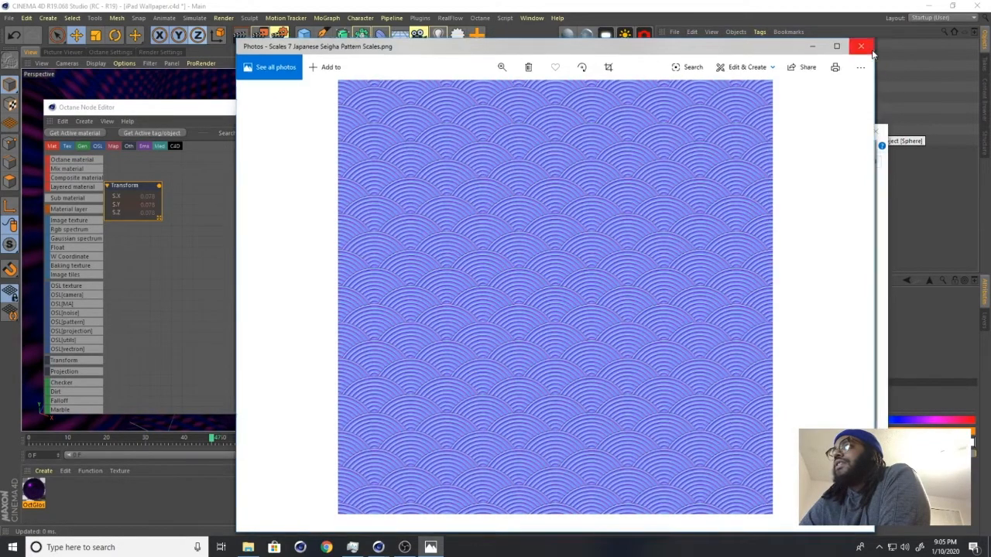
Add Scales 7 Japanese Seigha Pattern Scales as an image texture feeding OctGlossy's Bump, connect the existing Transform node to it, and close the node editor
{"action": "left_click_drag", "start_coordinate": [792, 208], "coordinate": [144, 259]}
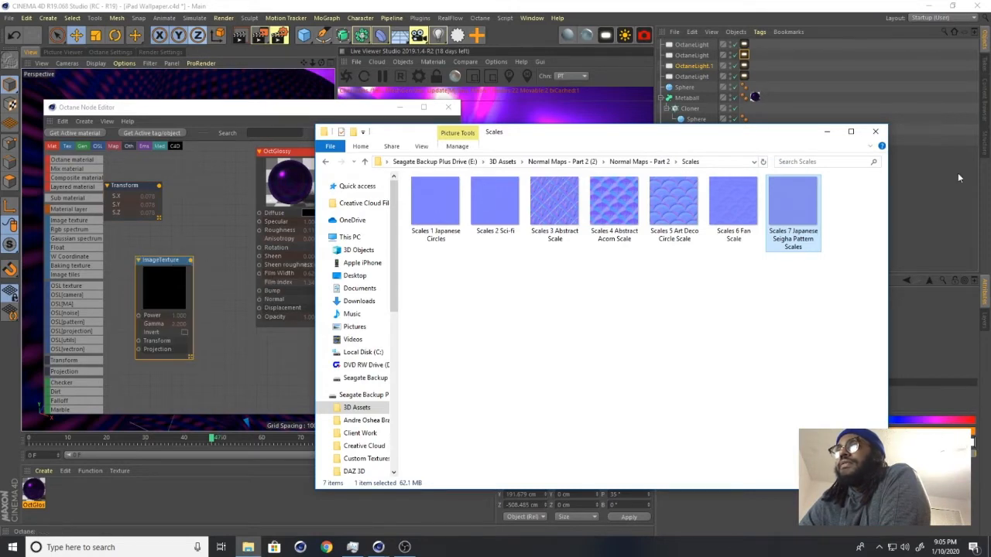
{"action": "left_click", "coordinate": [876, 131]}
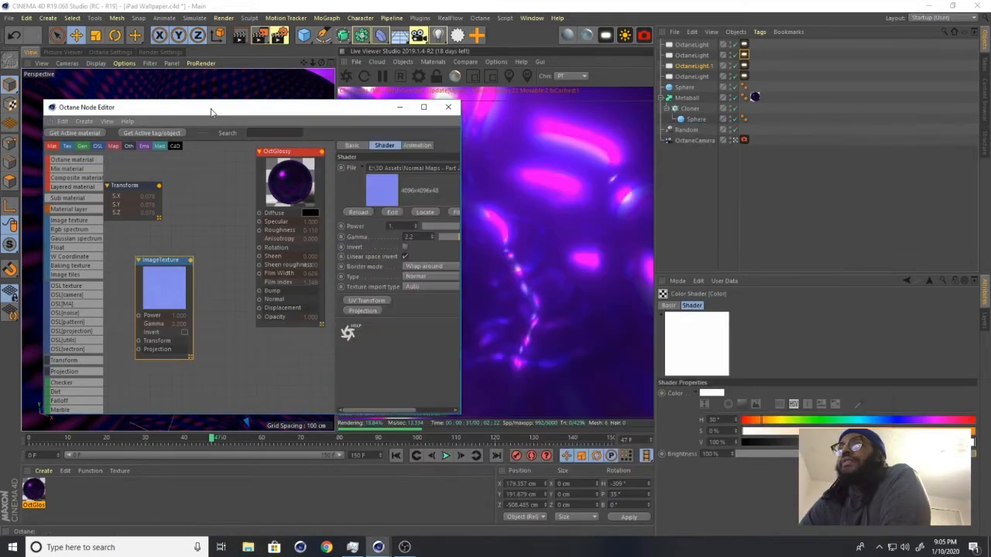
{"action": "left_click_drag", "start_coordinate": [190, 260], "coordinate": [259, 291]}
{"action": "left_click_drag", "start_coordinate": [163, 260], "coordinate": [186, 244]}
{"action": "left_click_drag", "start_coordinate": [160, 187], "coordinate": [162, 332]}
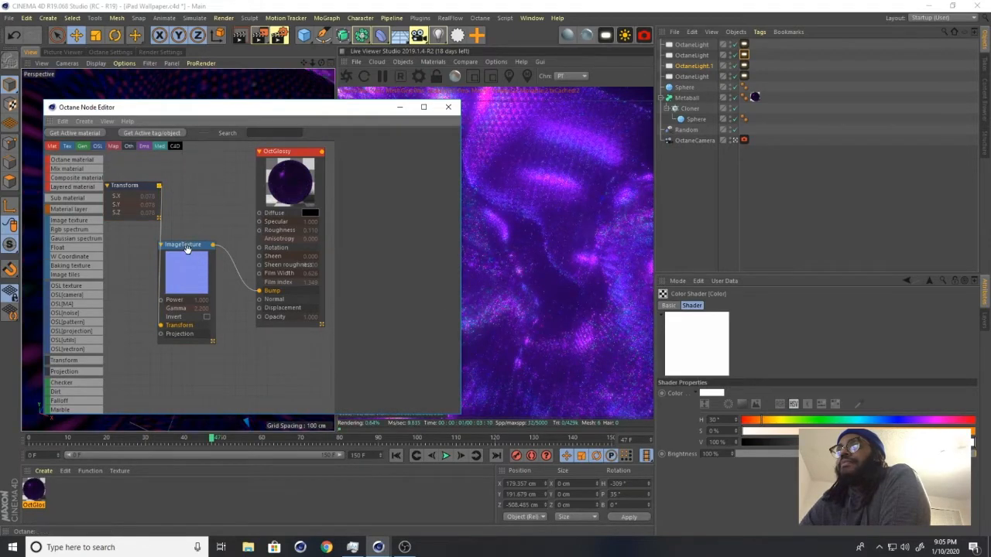
{"action": "left_click", "coordinate": [187, 249]}
{"action": "left_click_drag", "start_coordinate": [325, 114], "coordinate": [163, 250]}
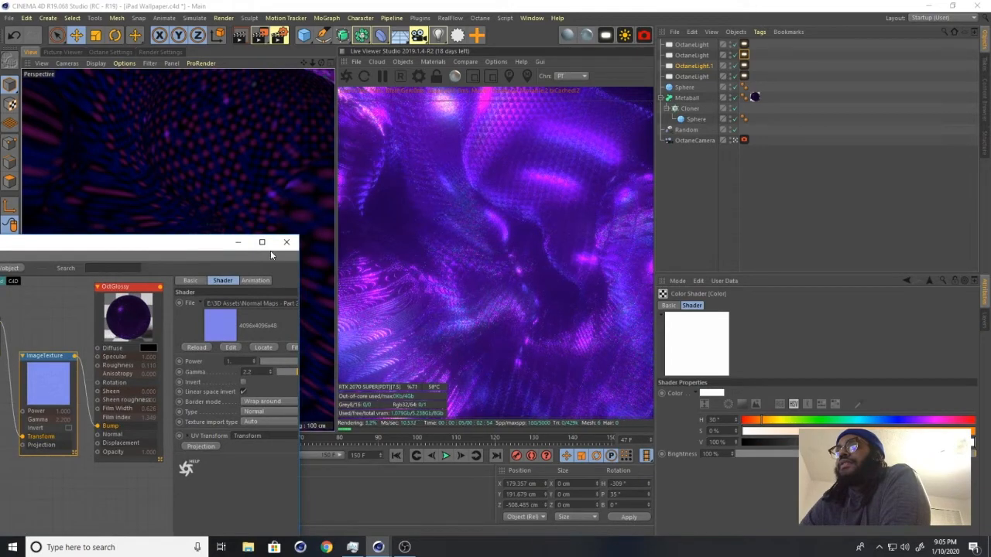
{"action": "left_click", "coordinate": [291, 243]}
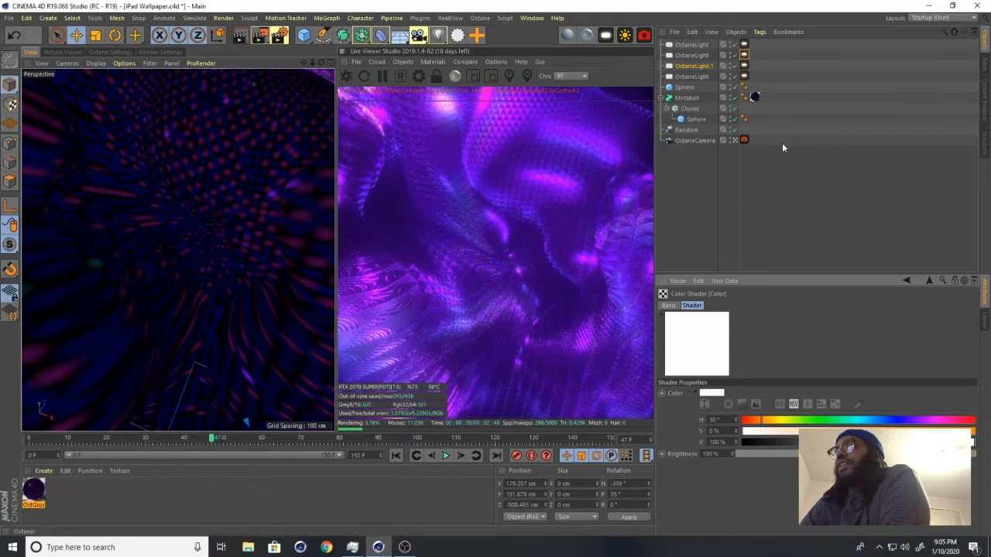
Try UVW Mapping as the projection of the Metaball's texture tag, and switch the projection to Cubic
{"action": "left_click", "coordinate": [754, 98]}
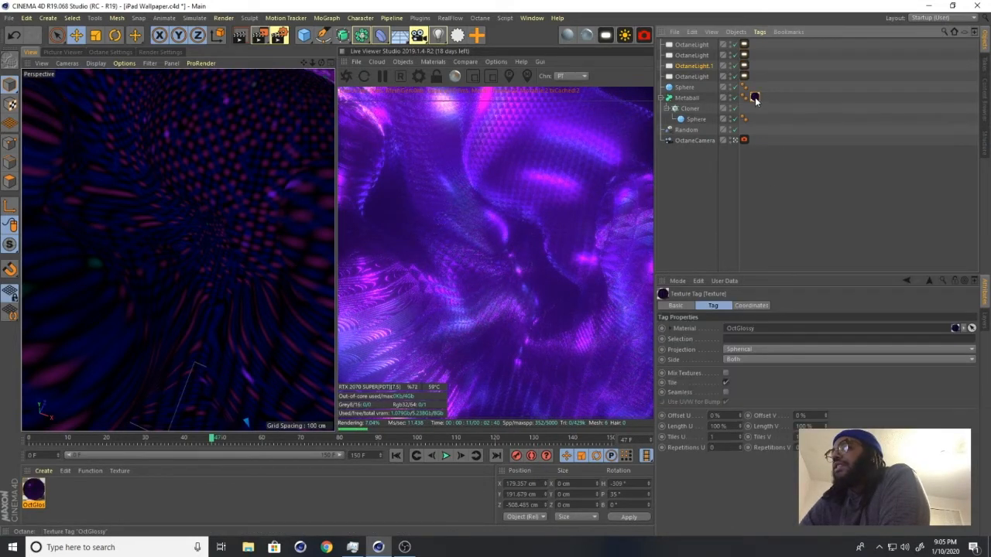
{"action": "left_click", "coordinate": [737, 349]}
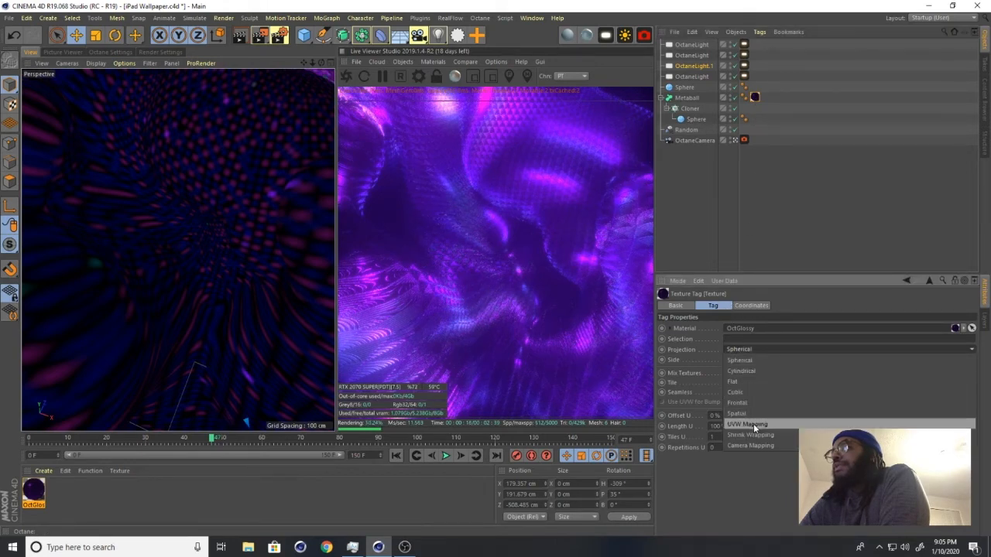
{"action": "left_click", "coordinate": [747, 424]}
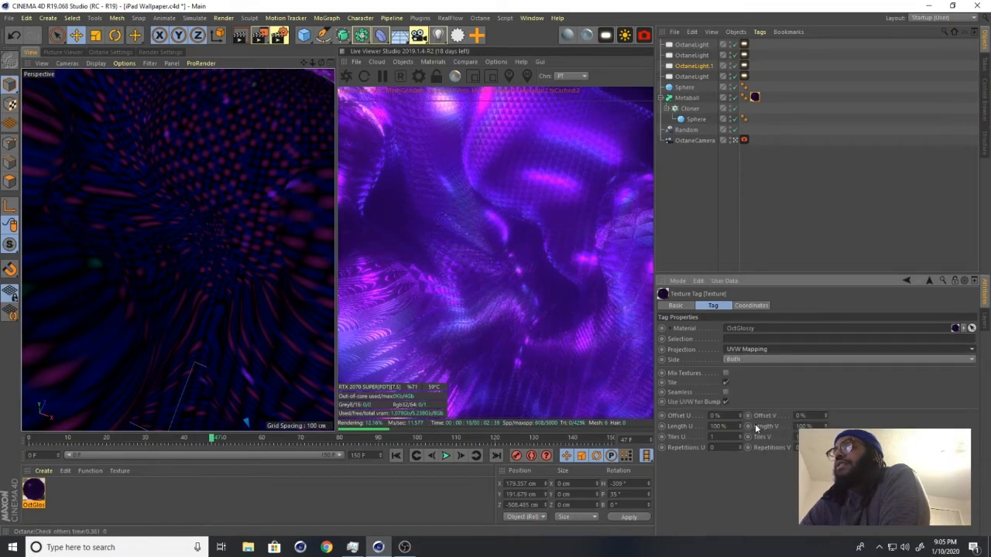
{"action": "left_click", "coordinate": [762, 349]}
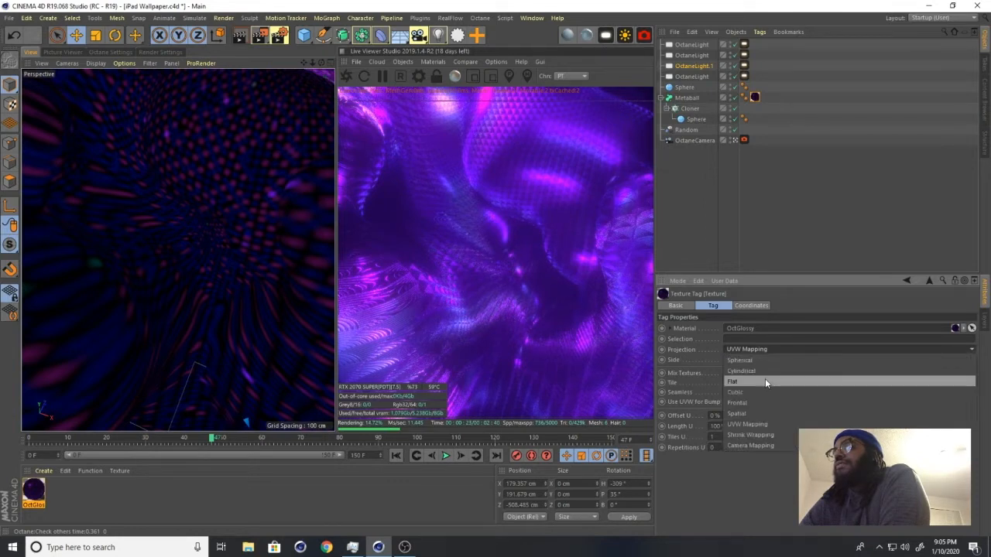
{"action": "left_click", "coordinate": [796, 348]}
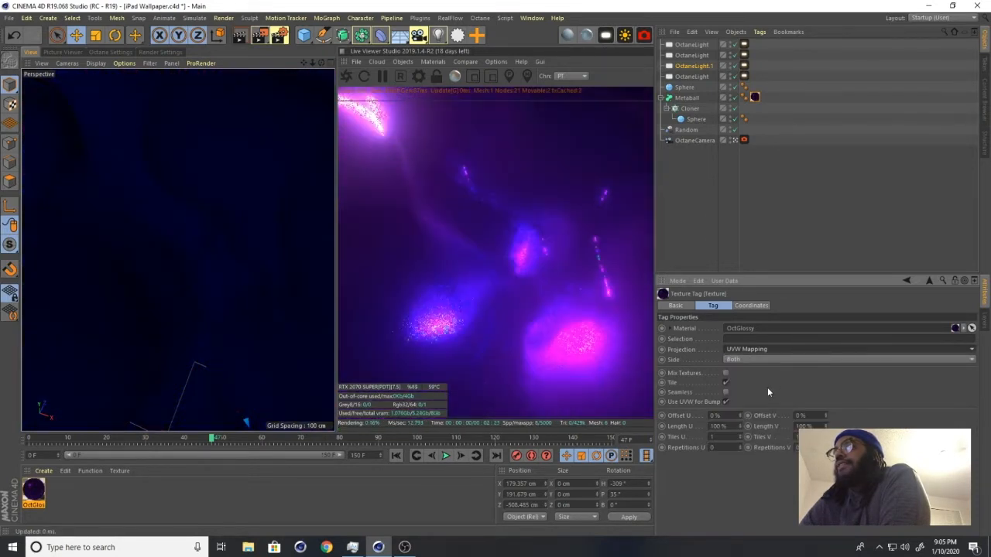
{"action": "left_click", "coordinate": [768, 348]}
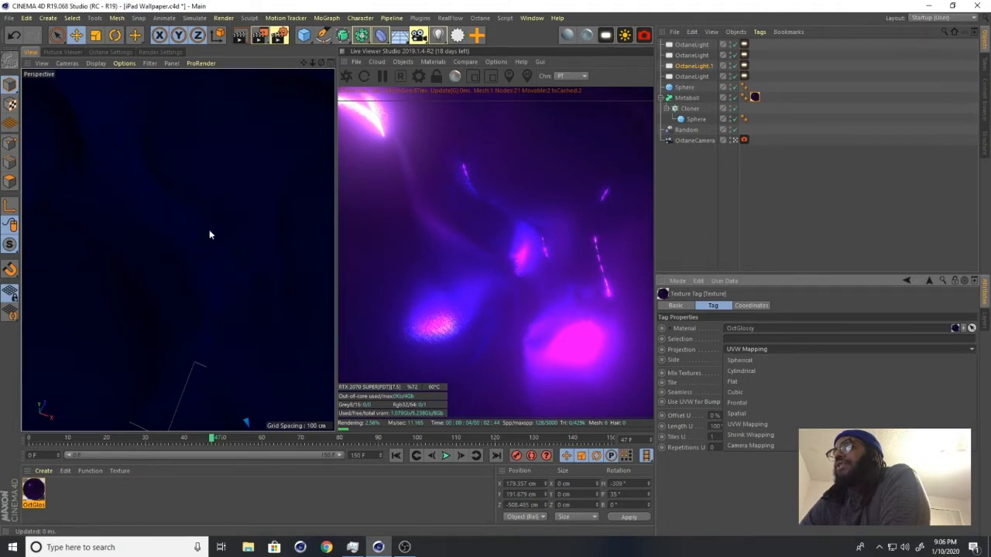
{"action": "left_click", "coordinate": [752, 393]}
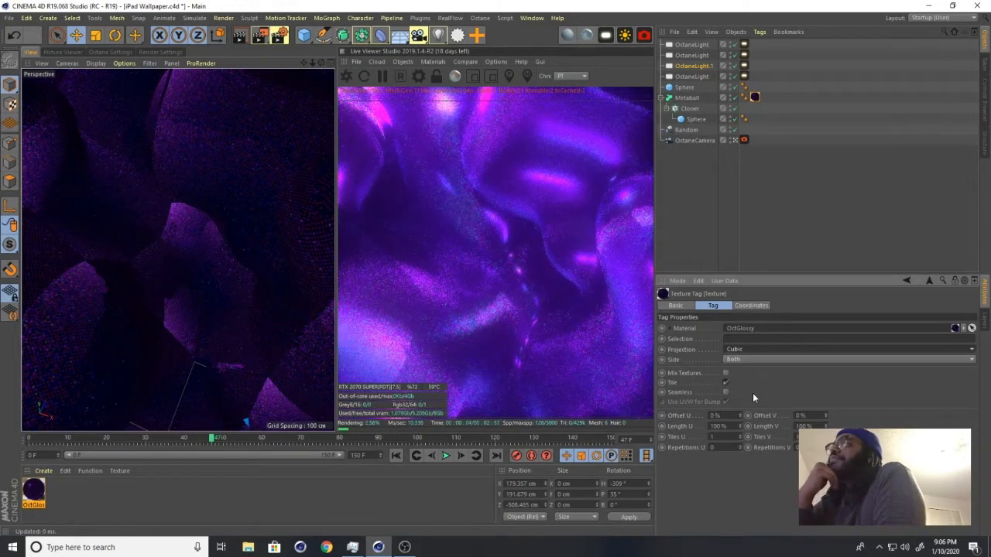
Open OctGlossy's node editor beside the render and raise the Transform node's locked scale to about 0.273
{"action": "double_click", "coordinate": [33, 487]}
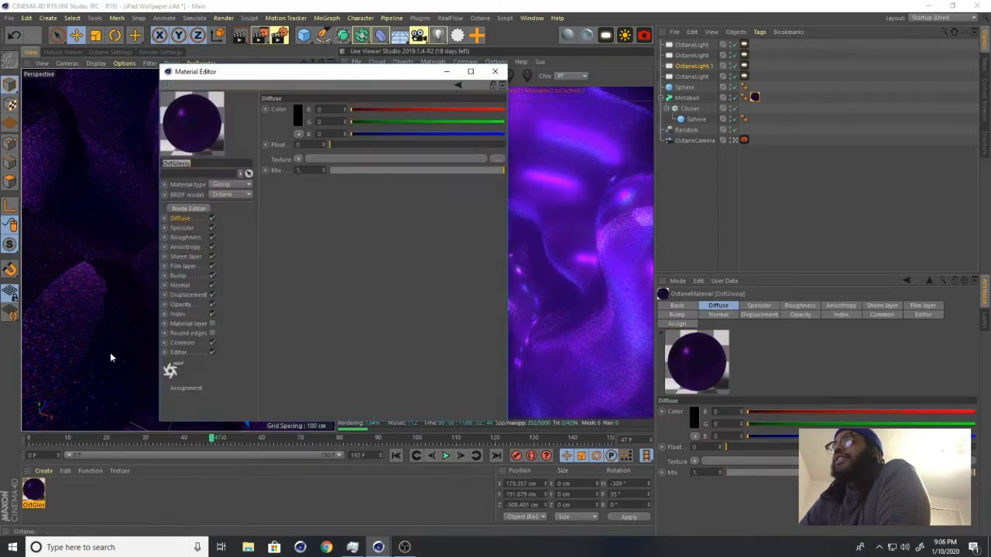
{"action": "left_click_drag", "start_coordinate": [292, 80], "coordinate": [175, 96]}
{"action": "left_click", "coordinate": [71, 224]}
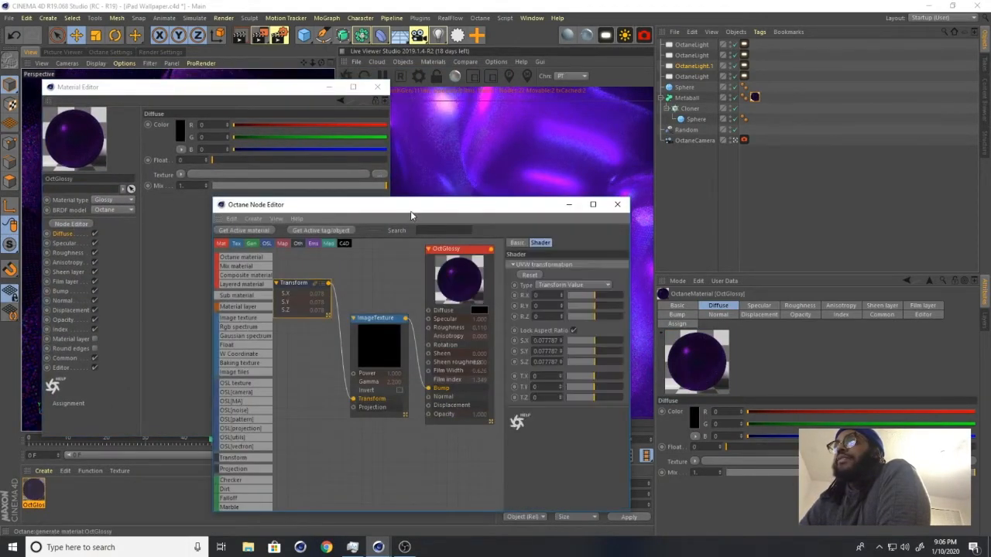
{"action": "left_click_drag", "start_coordinate": [411, 210], "coordinate": [124, 215]}
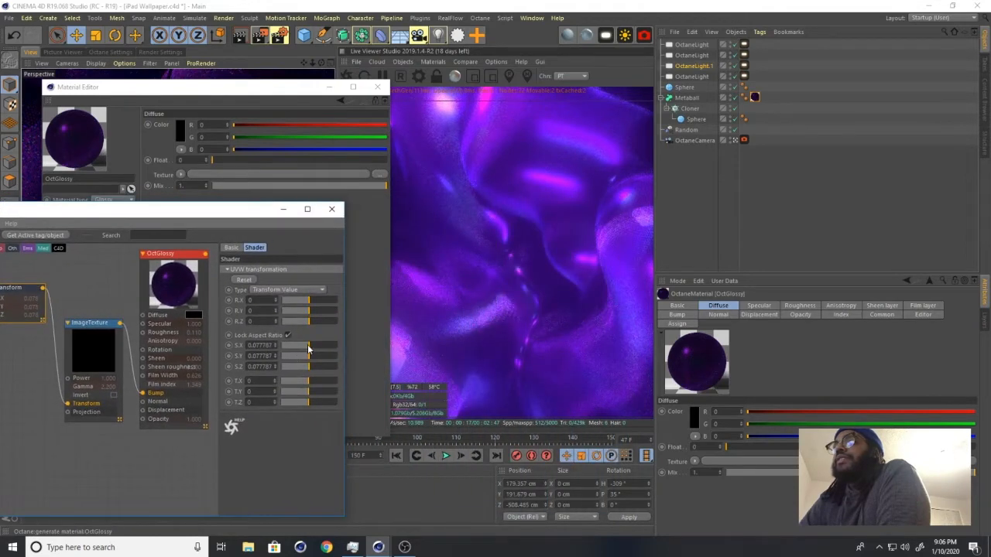
{"action": "left_click_drag", "start_coordinate": [308, 350], "coordinate": [313, 352]}
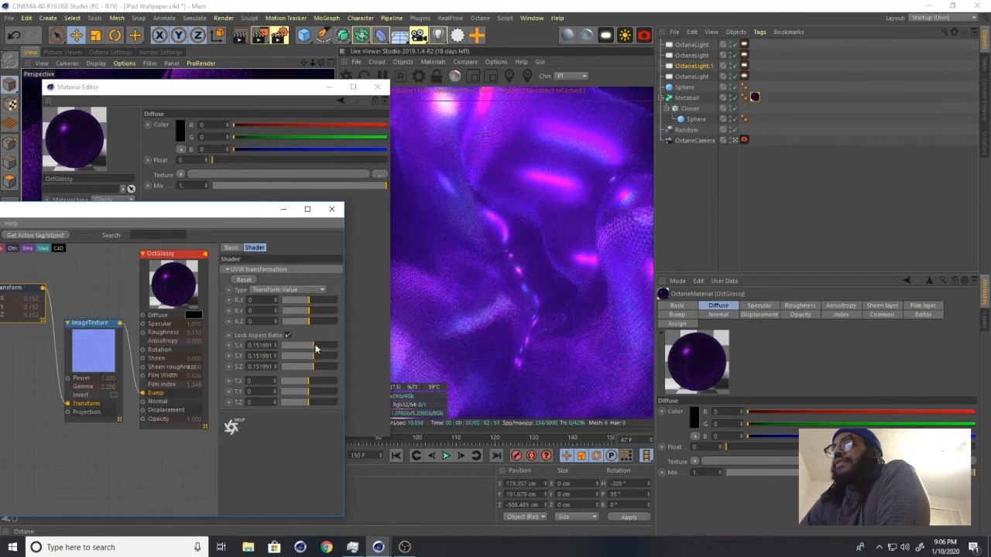
{"action": "left_click_drag", "start_coordinate": [315, 350], "coordinate": [316, 349]}
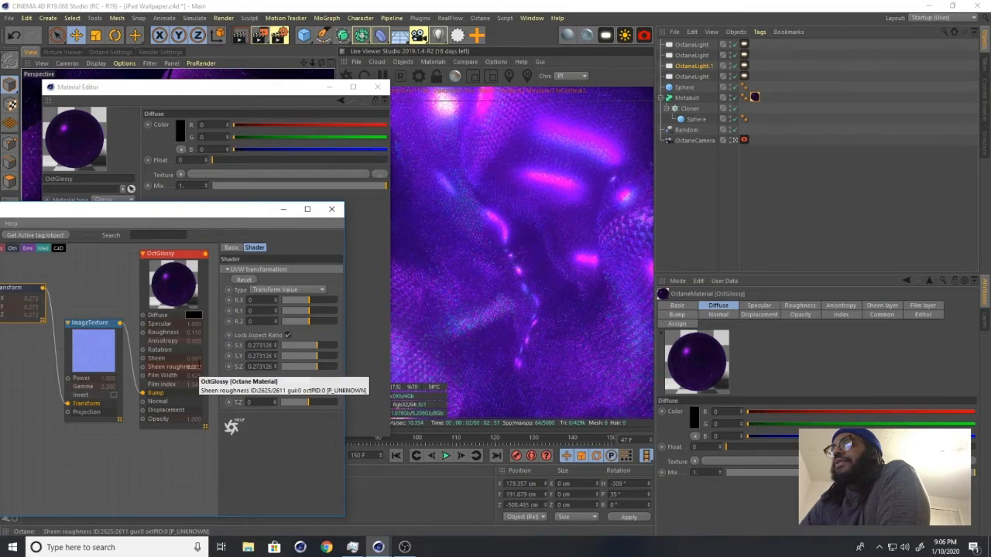
Close the material editor, set the Transform node's uniform scale to 0.47 and close the node editor
{"action": "left_click", "coordinate": [378, 91]}
{"action": "left_click_drag", "start_coordinate": [236, 215], "coordinate": [173, 191]}
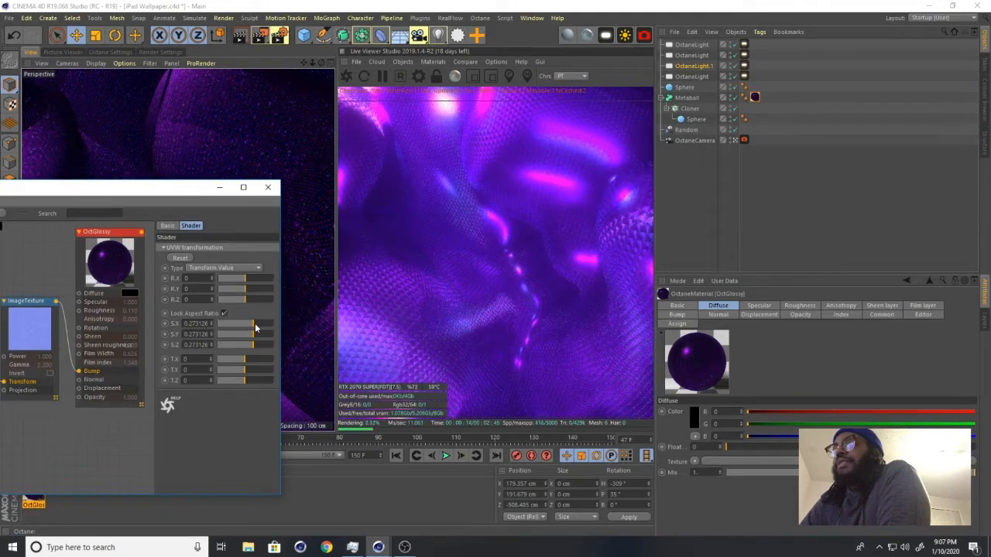
{"action": "left_click_drag", "start_coordinate": [256, 329], "coordinate": [257, 328]}
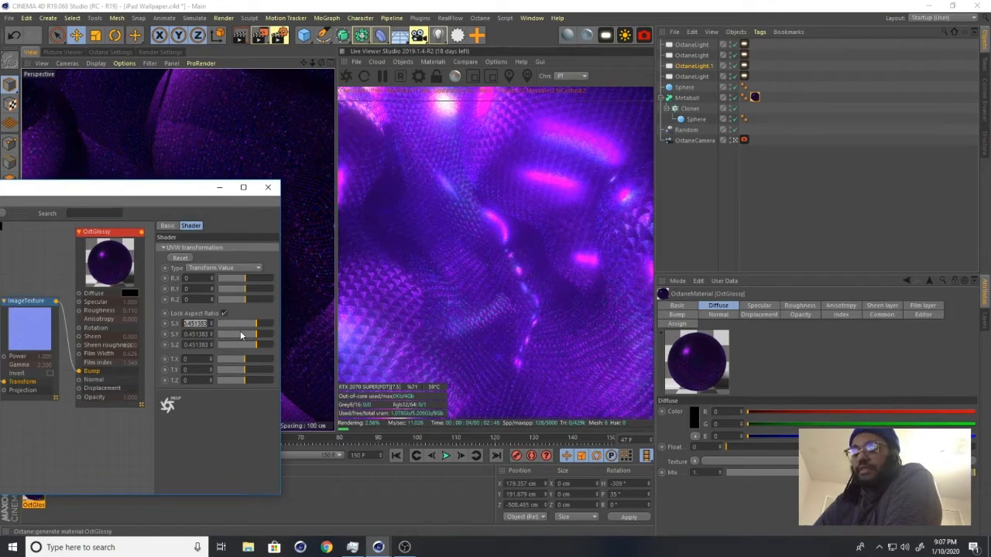
{"action": "type", "text": "0.47"}
{"action": "key", "text": "Return"}
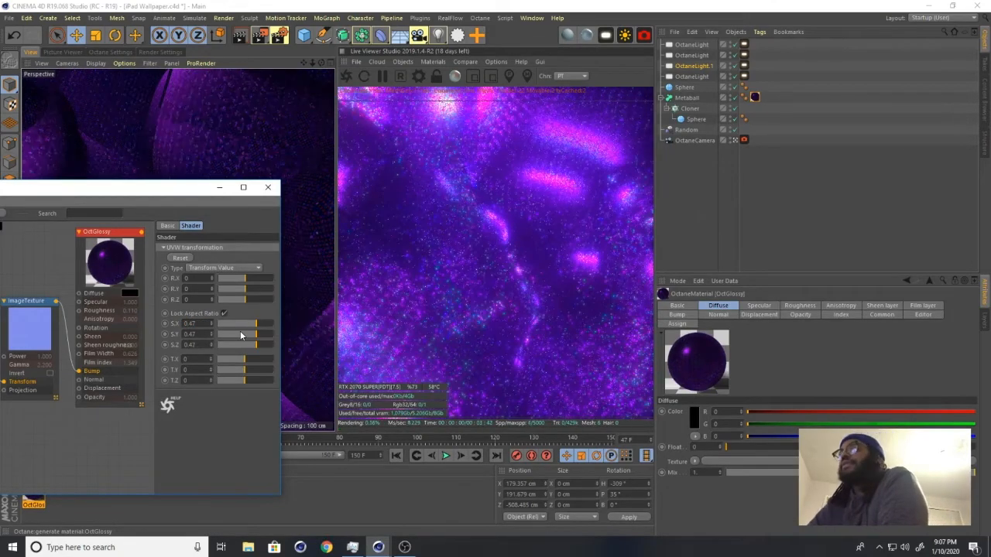
{"action": "left_click", "coordinate": [268, 188]}
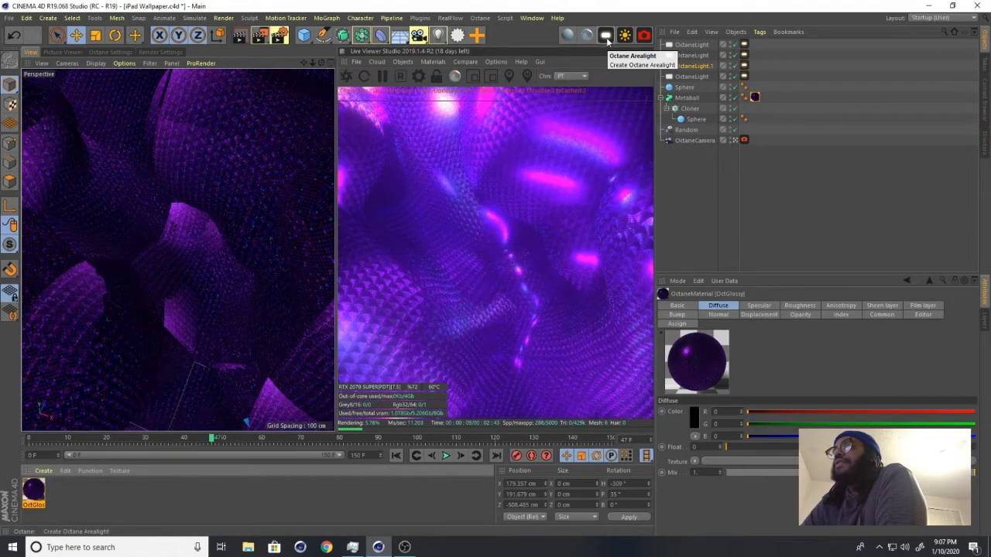
Add an Octane area light and, outside the camera view, move it along Z to about -332 cm
{"action": "left_click", "coordinate": [607, 37]}
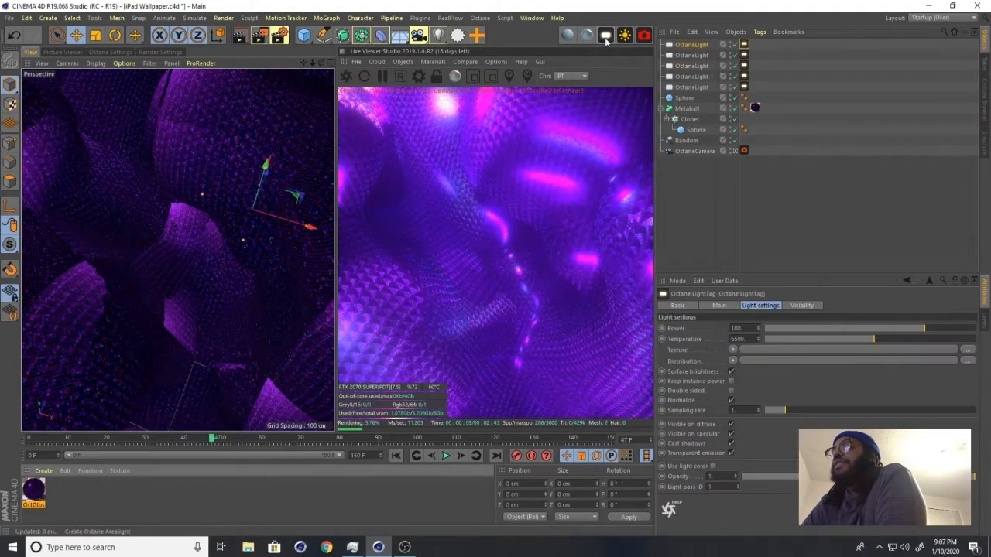
{"action": "left_click", "coordinate": [734, 152]}
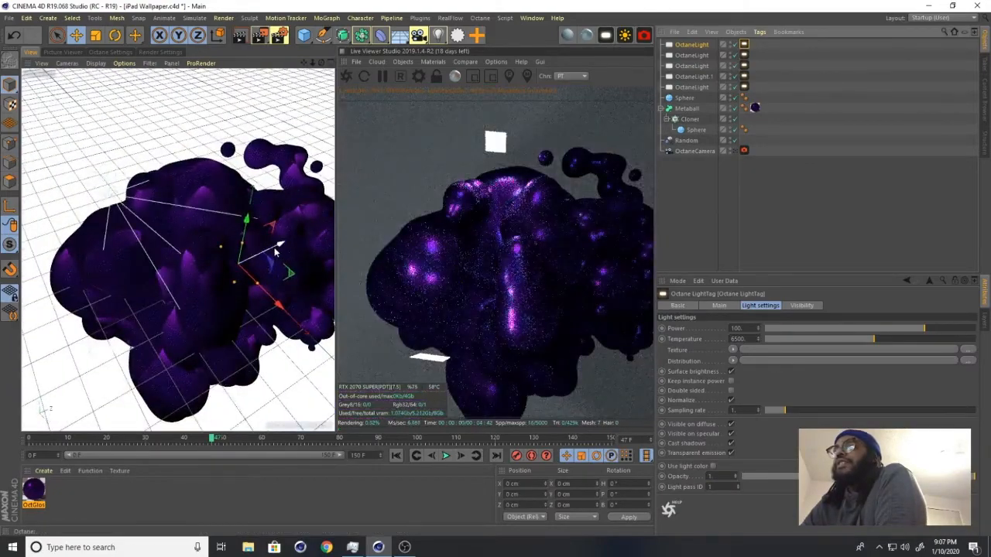
{"action": "left_click_drag", "start_coordinate": [277, 249], "coordinate": [186, 270]}
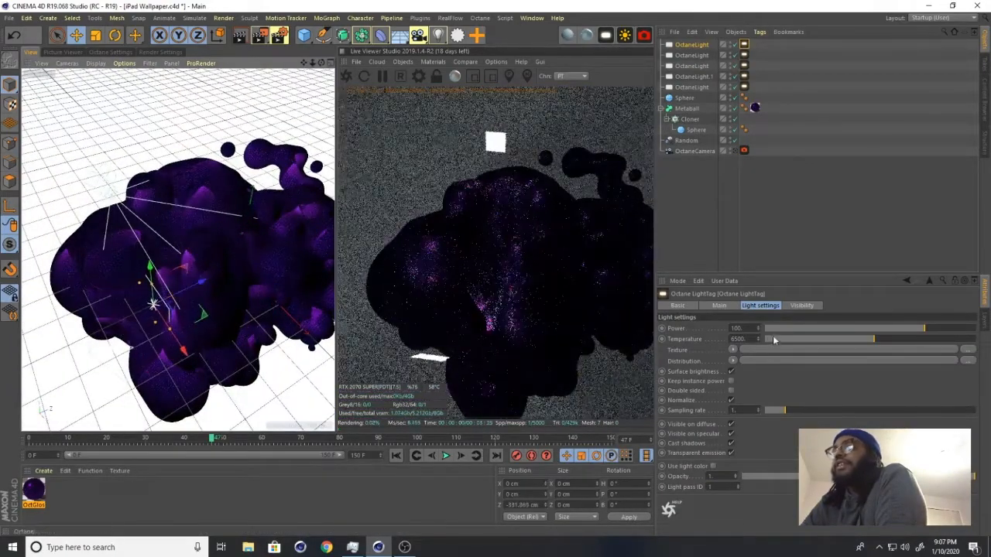
Rotate the new light's heading to 50° and reposition it to about X 113, Y 128, Z -369 cm, checking through the camera
{"action": "left_click", "coordinate": [718, 306]}
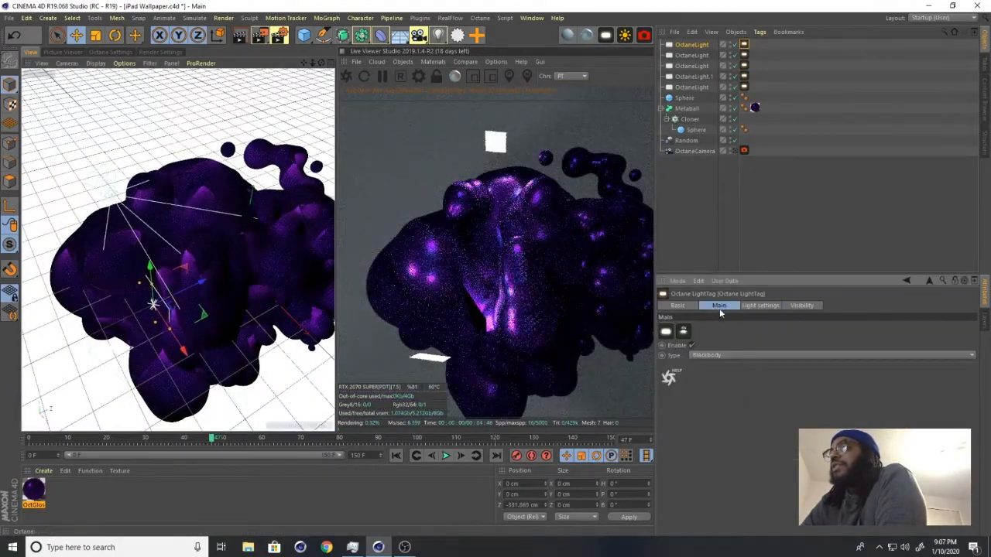
{"action": "left_click", "coordinate": [693, 46]}
{"action": "left_click_drag", "start_coordinate": [842, 338], "coordinate": [842, 299]}
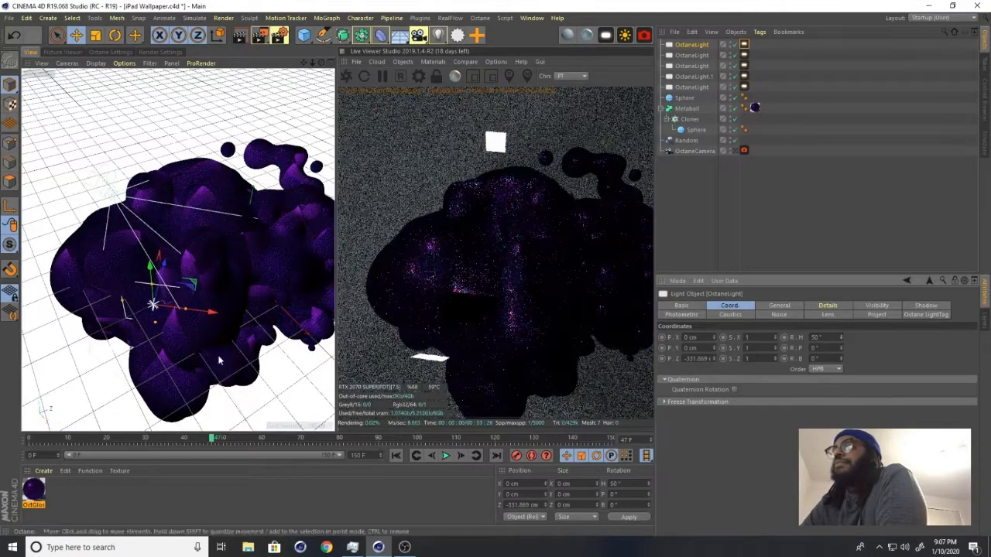
{"action": "left_click_drag", "start_coordinate": [150, 267], "coordinate": [148, 233]}
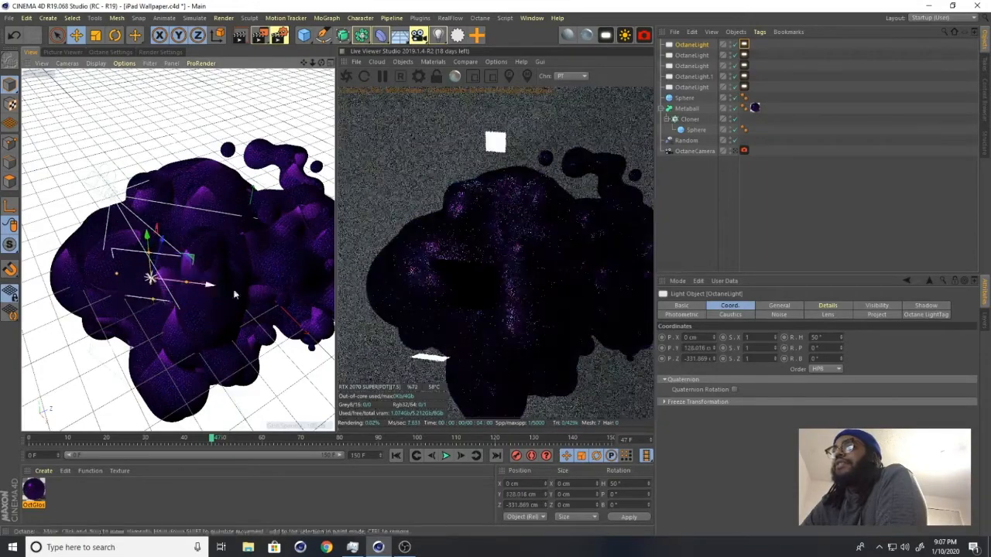
{"action": "left_click", "coordinate": [735, 152]}
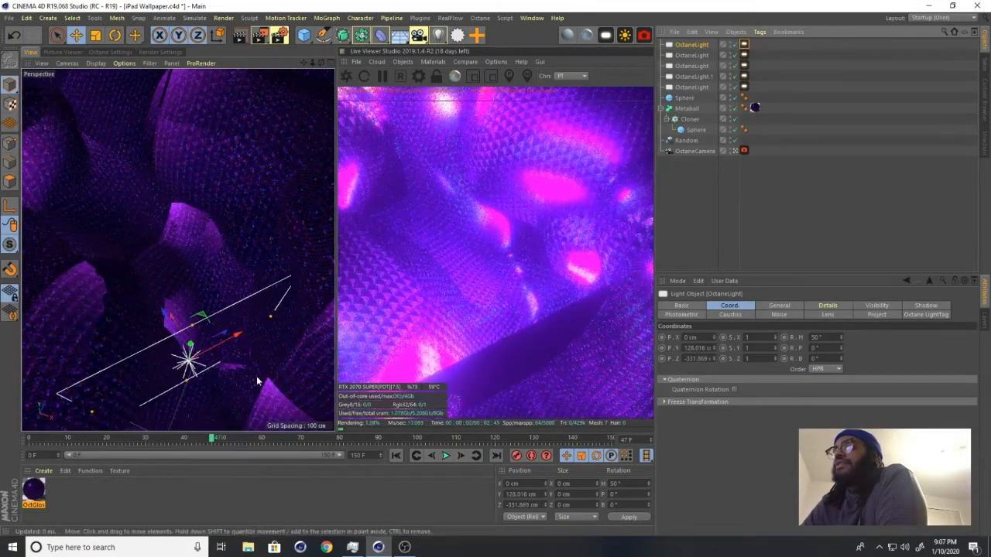
{"action": "left_click_drag", "start_coordinate": [168, 335], "coordinate": [270, 408]}
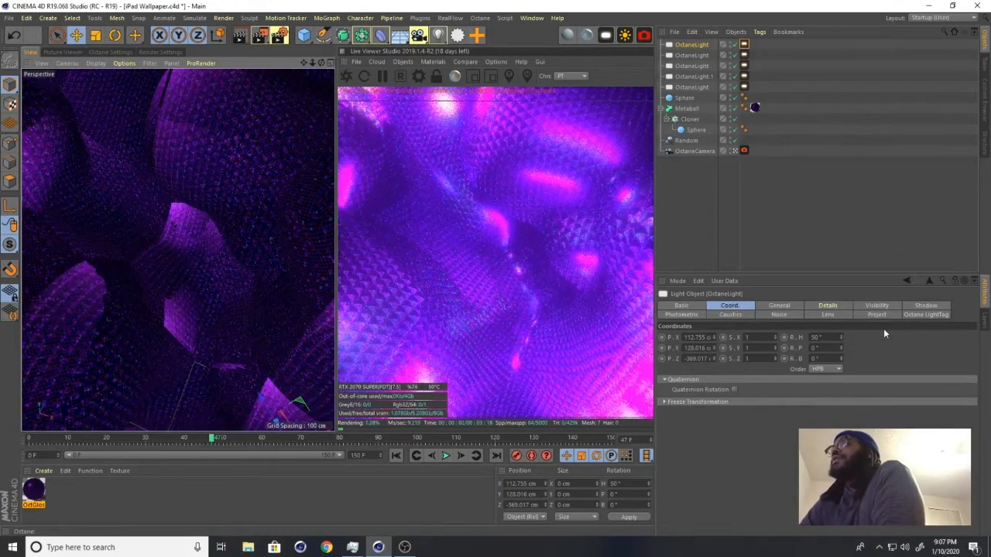
Add a Color shader as the new light's texture and set it to hue 347° with 95% saturation
{"action": "left_click", "coordinate": [744, 45]}
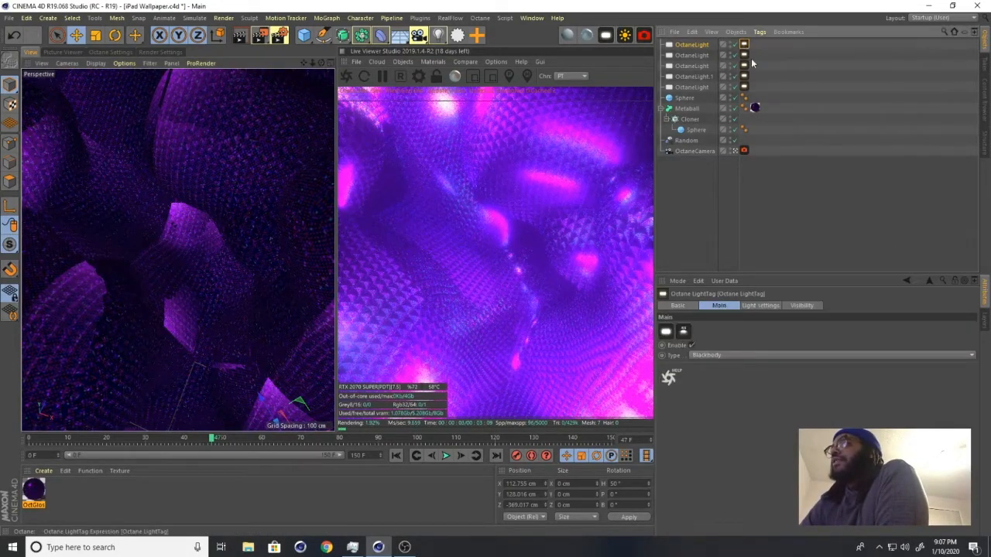
{"action": "left_click", "coordinate": [762, 305]}
{"action": "left_click", "coordinate": [732, 350]}
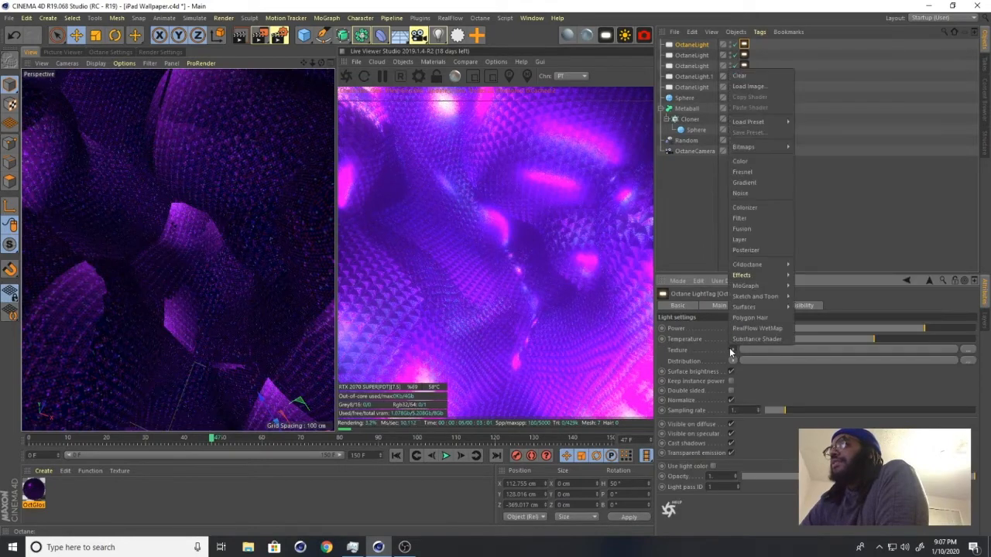
{"action": "left_click", "coordinate": [759, 162]}
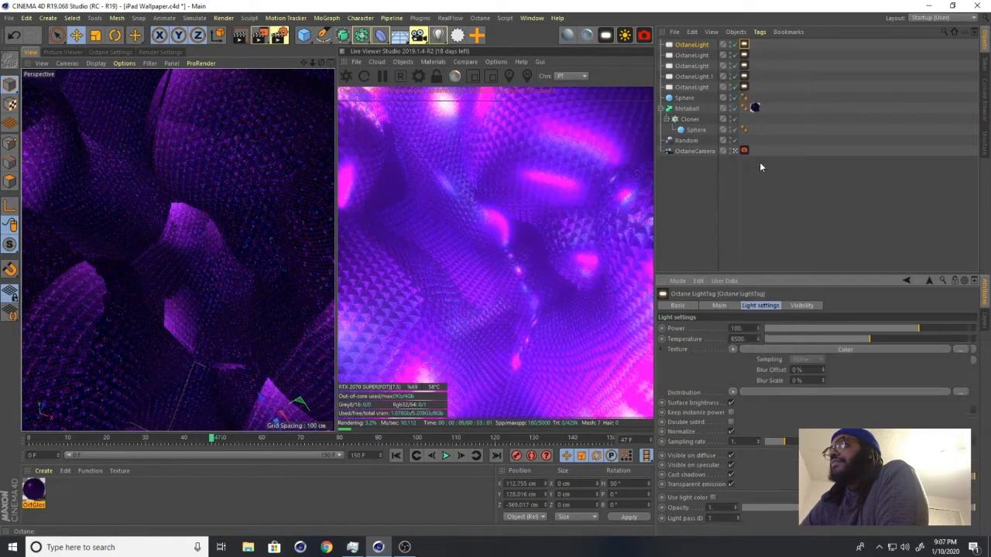
{"action": "left_click", "coordinate": [751, 366]}
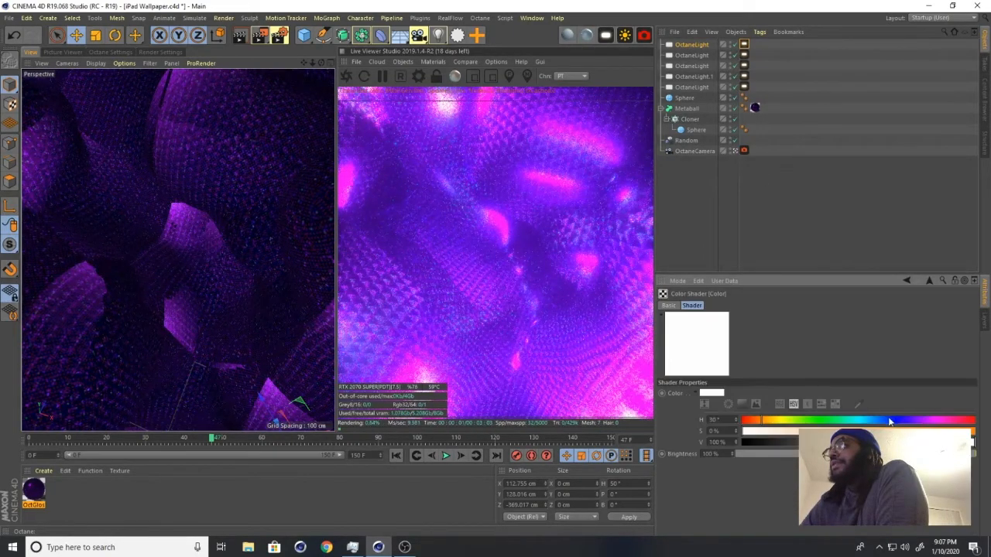
{"action": "left_click_drag", "start_coordinate": [889, 421], "coordinate": [898, 420]}
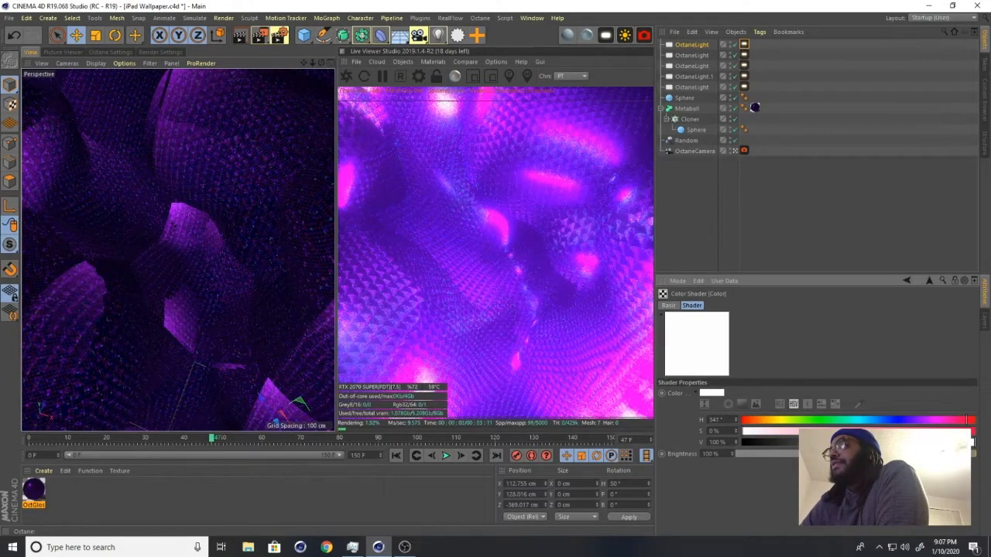
{"action": "left_click", "coordinate": [962, 431]}
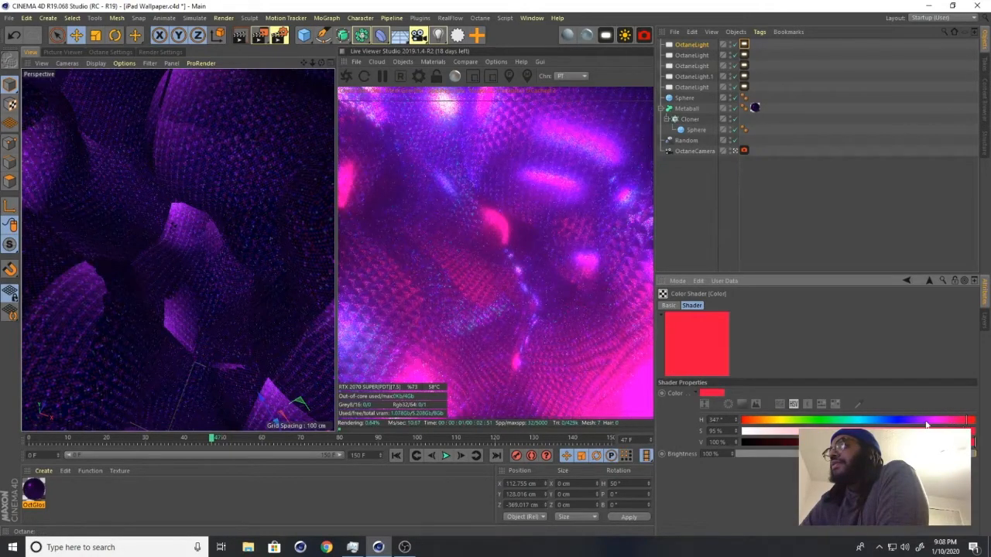
Try orange, light blue and deep blue on the new light's Color shader, then settle on pink at hue 329°
{"action": "left_click", "coordinate": [759, 421]}
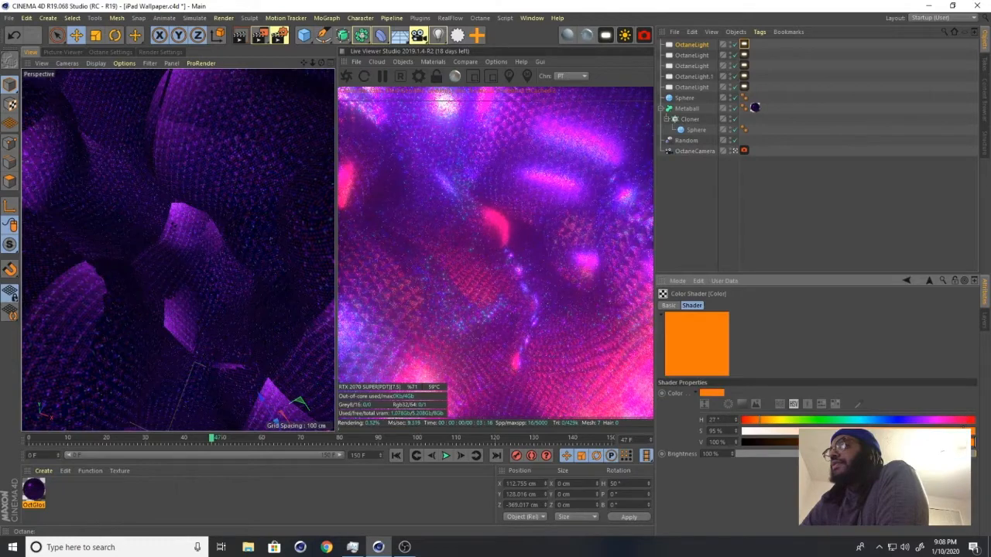
{"action": "left_click", "coordinate": [869, 422]}
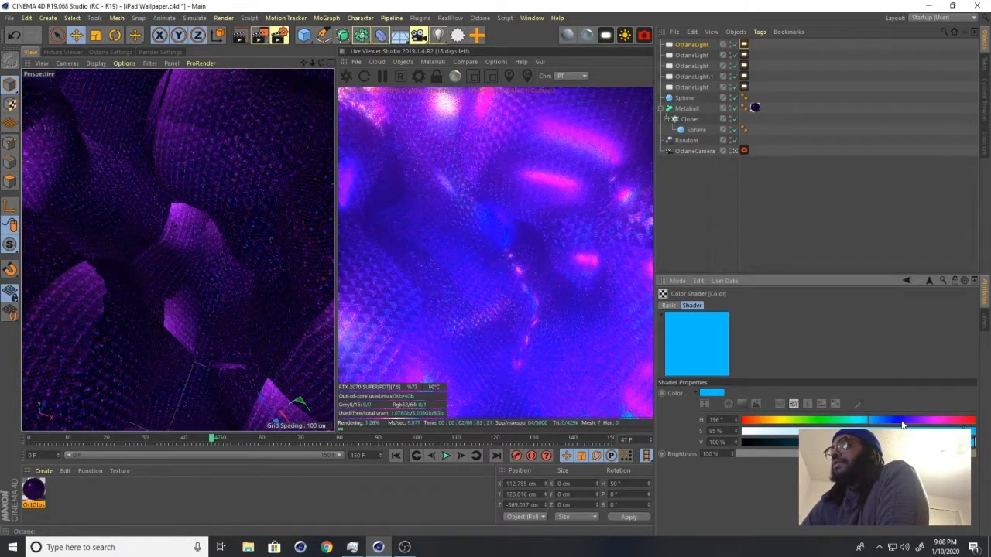
{"action": "left_click", "coordinate": [901, 421]}
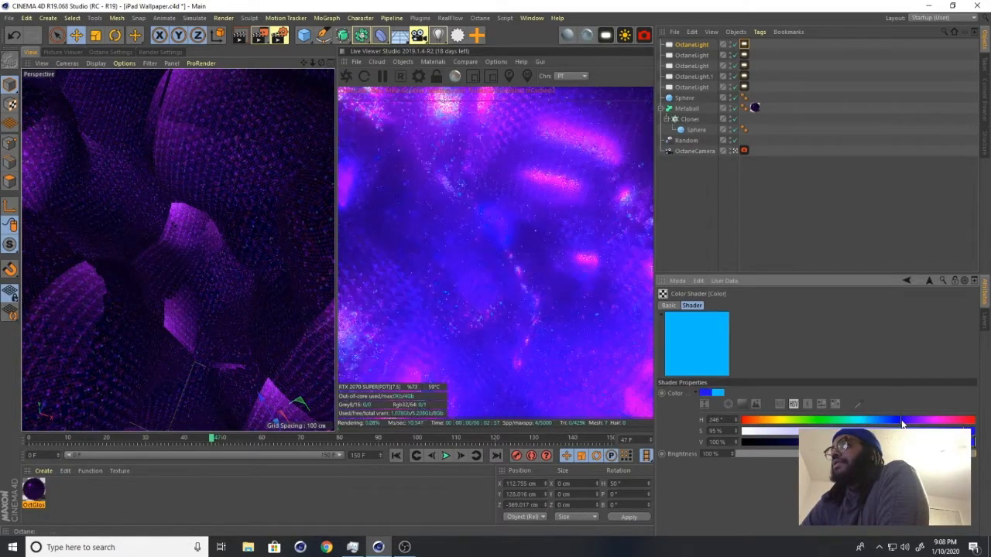
{"action": "left_click", "coordinate": [954, 422]}
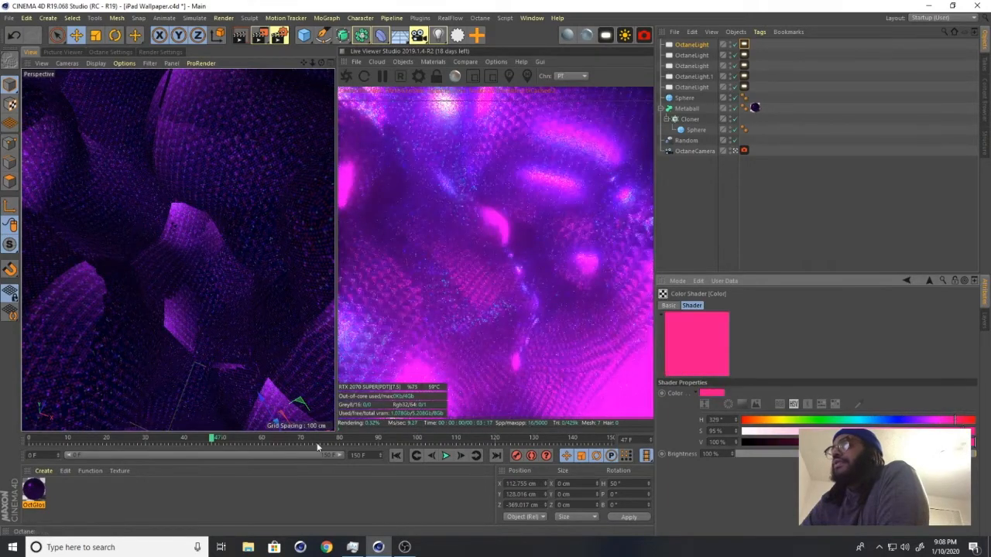
Change OctGlossy's specular color to light blue, about R 0.213, G 0.551, B 0.911
{"action": "double_click", "coordinate": [34, 489]}
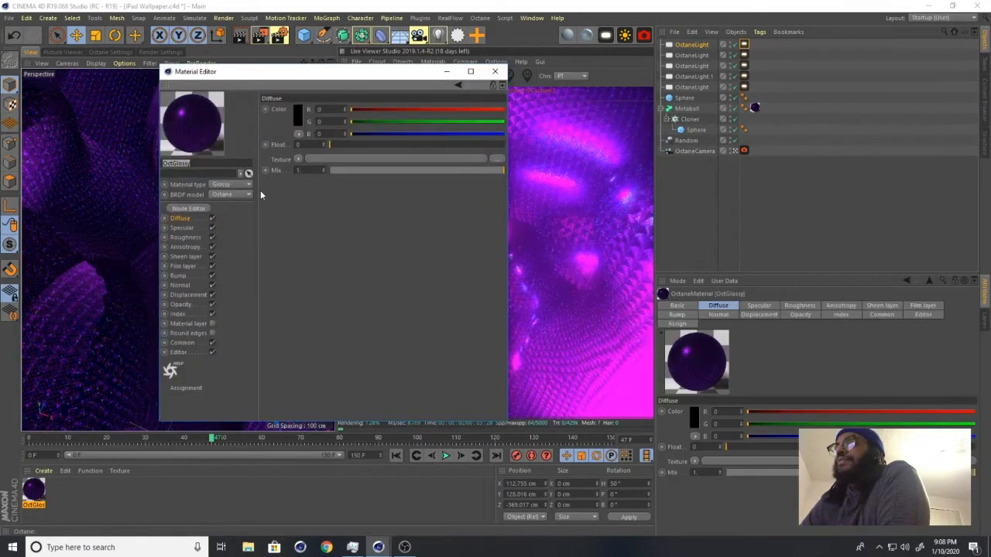
{"action": "left_click", "coordinate": [184, 229]}
{"action": "left_click", "coordinate": [298, 117]}
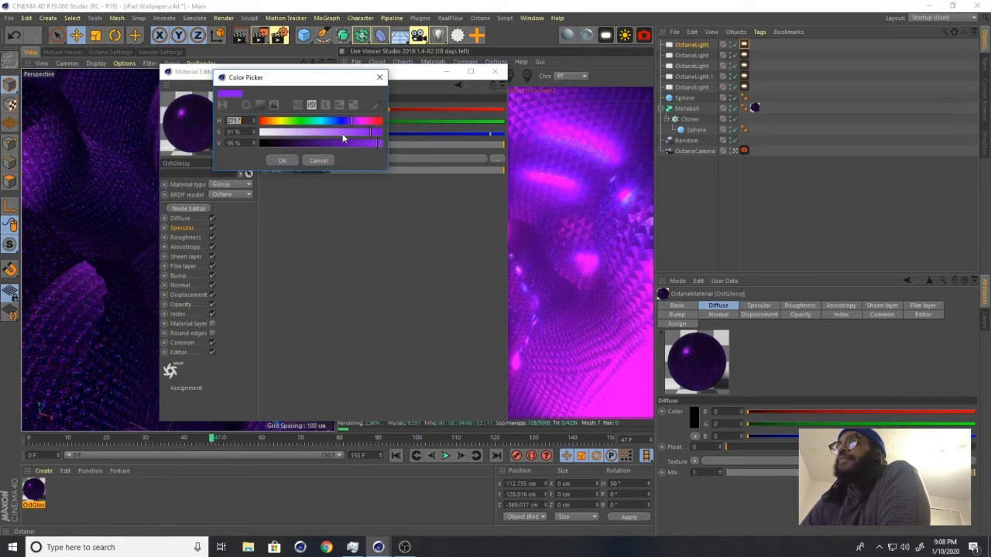
{"action": "left_click", "coordinate": [338, 122]}
{"action": "left_click_drag", "start_coordinate": [337, 122], "coordinate": [318, 133]}
{"action": "left_click", "coordinate": [283, 160]}
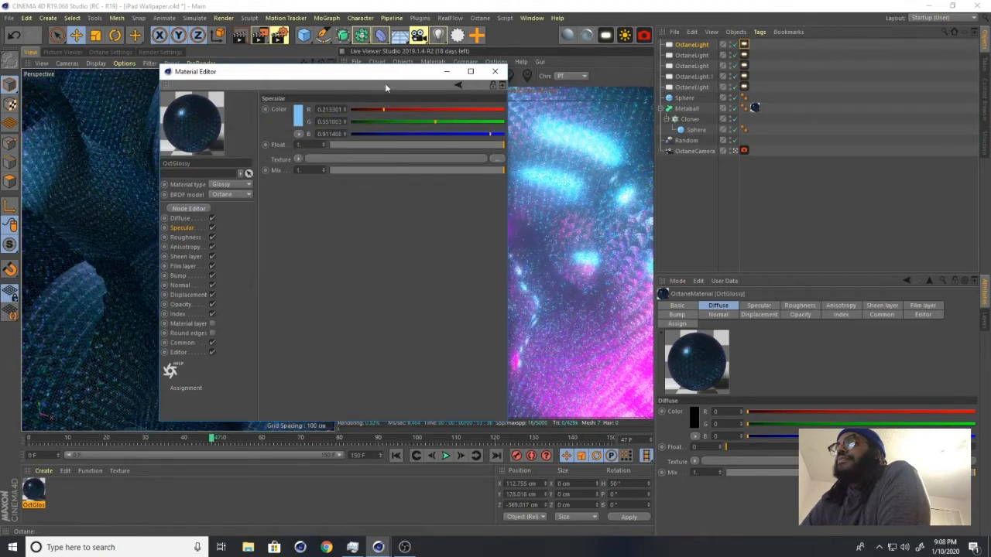
Lower the saturation of OctGlossy's blue specular color to about R 0.27, G 0.59, B 0.911 and close the material editor
{"action": "left_click_drag", "start_coordinate": [343, 75], "coordinate": [171, 85]}
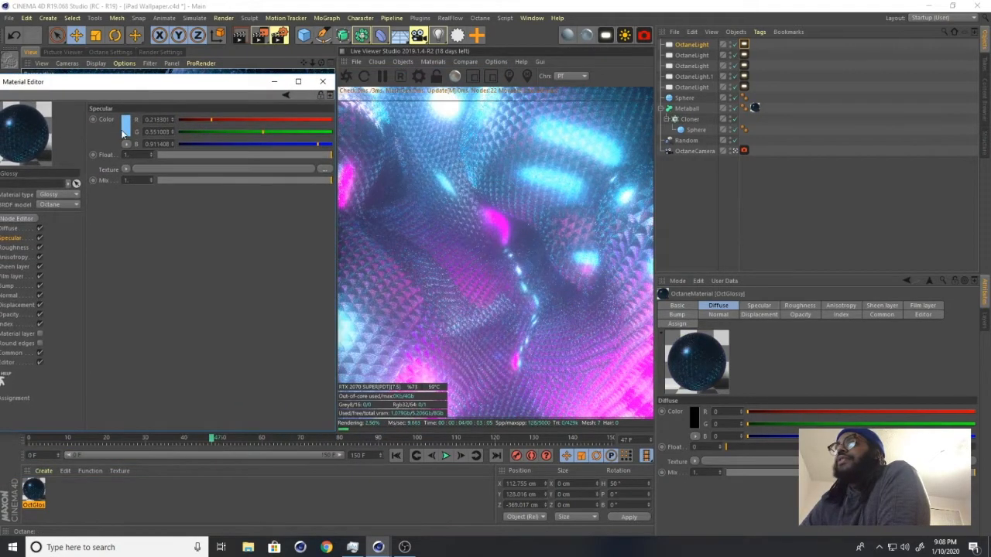
{"action": "left_click", "coordinate": [124, 130]}
{"action": "mouse_move", "coordinate": [135, 140]}
{"action": "left_mouse_down"}
{"action": "mouse_move", "coordinate": [121, 139]}
{"action": "mouse_move", "coordinate": [131, 140]}
{"action": "left_mouse_up"}
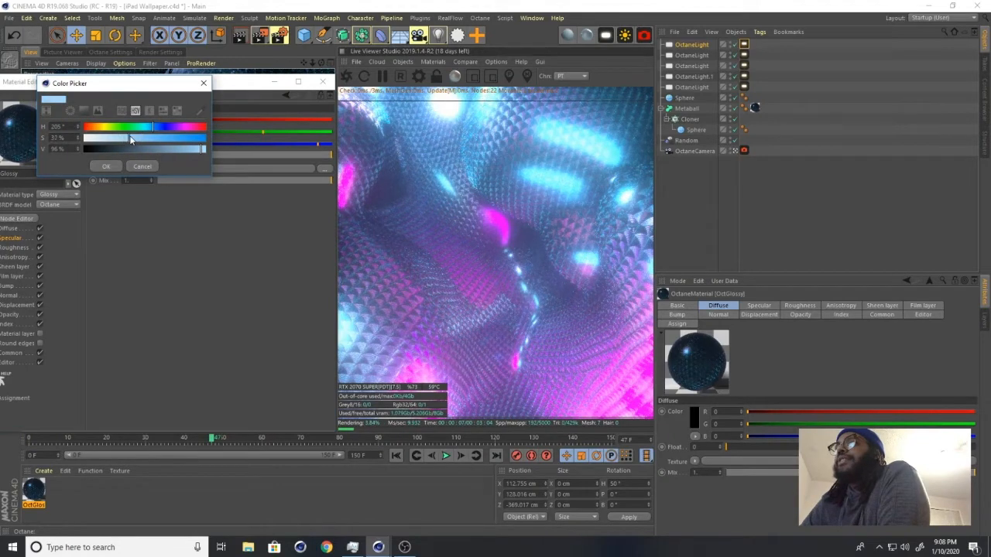
{"action": "left_click", "coordinate": [106, 166]}
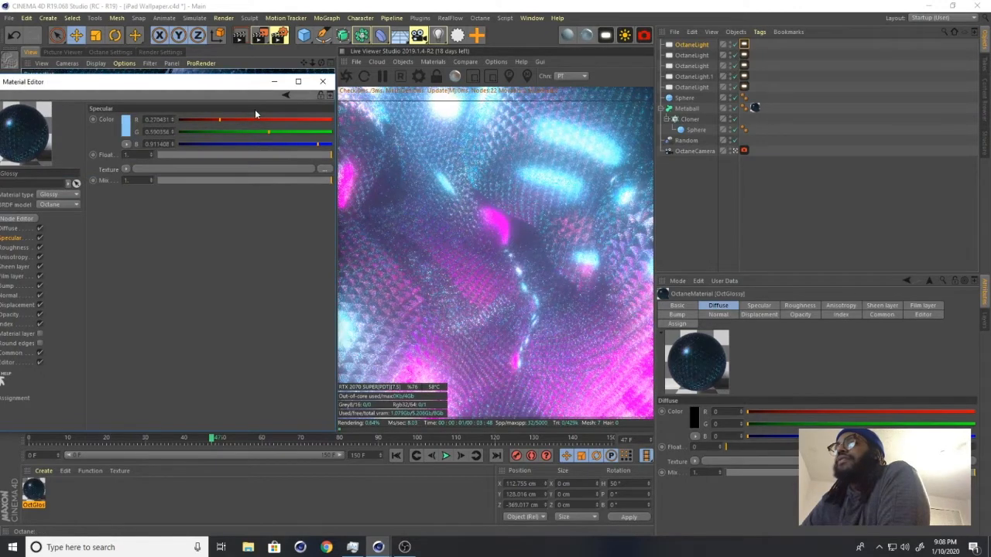
{"action": "left_click", "coordinate": [321, 81]}
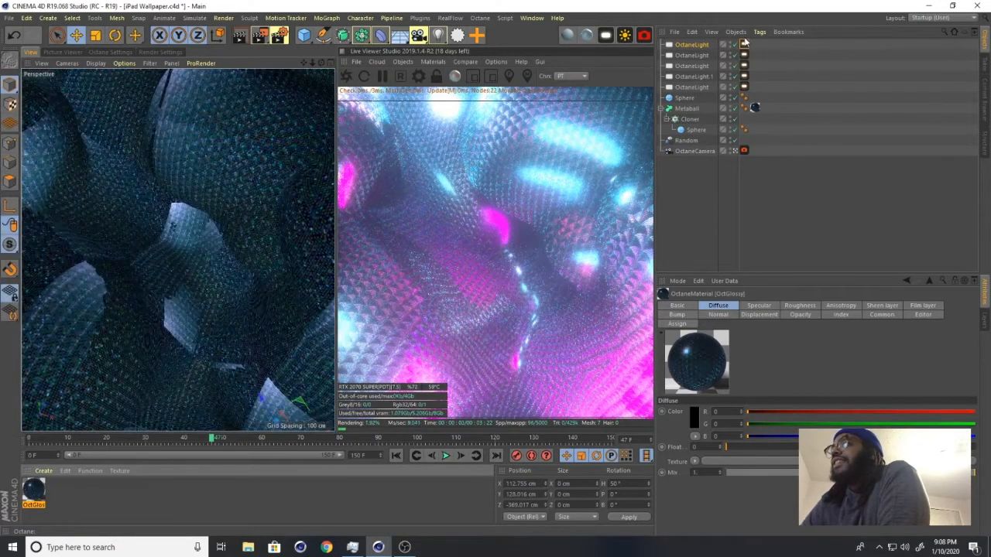
Lower the power of the pink Octane light to about 26.5
{"action": "left_click", "coordinate": [743, 44]}
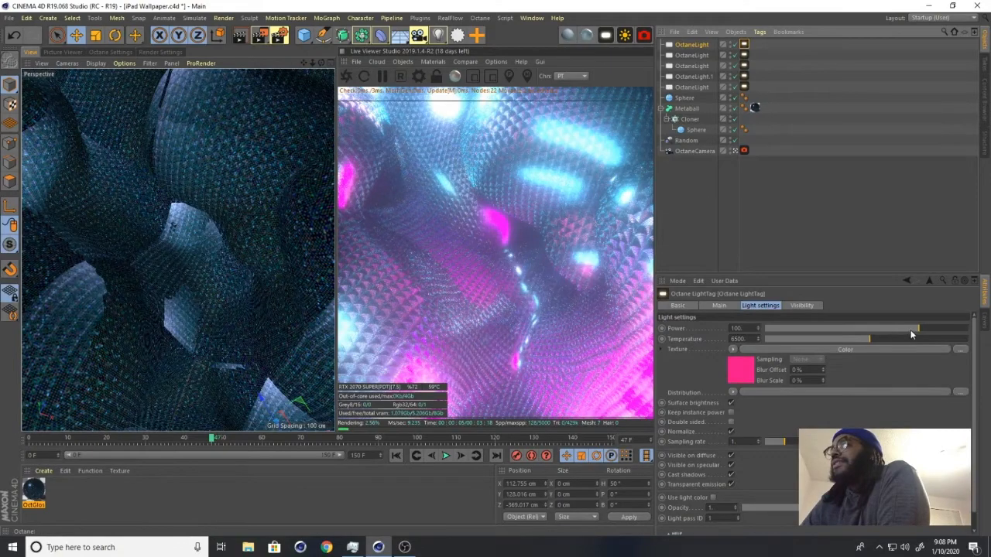
{"action": "left_click_drag", "start_coordinate": [914, 329], "coordinate": [911, 329]}
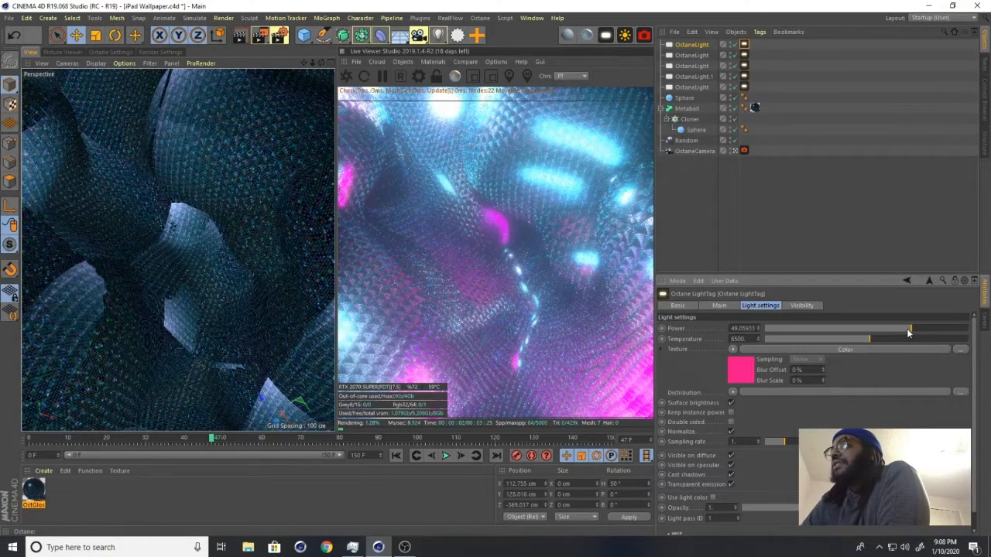
{"action": "left_click_drag", "start_coordinate": [910, 329], "coordinate": [905, 328]}
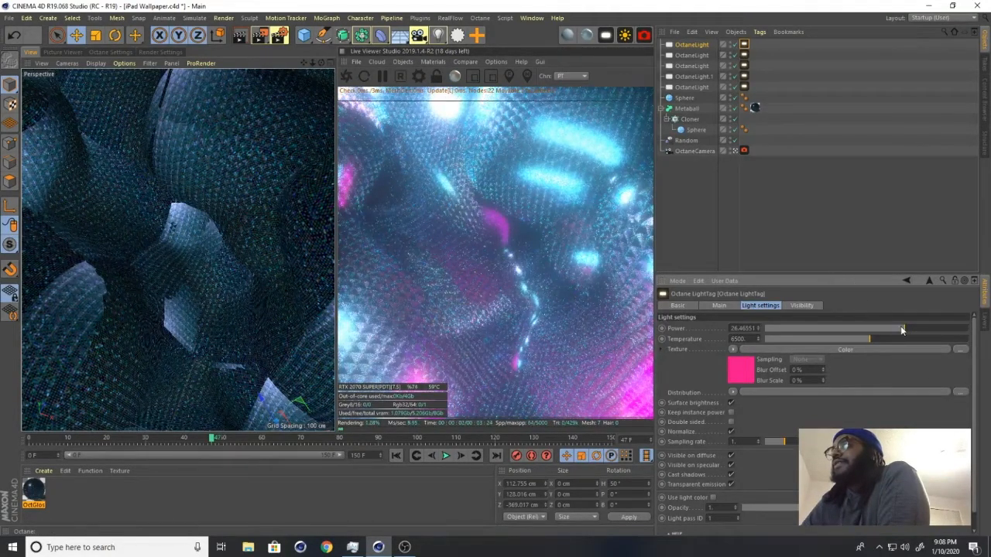
Recolor the white Octane light just above the Sphere to orange, with hue 33° and 95% saturation
{"action": "left_click", "coordinate": [702, 86]}
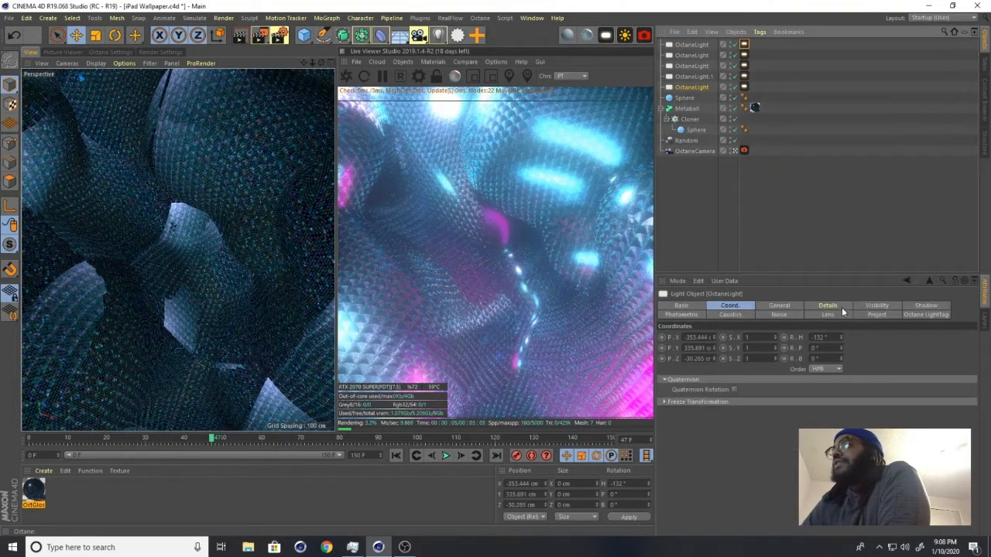
{"action": "left_click", "coordinate": [744, 88]}
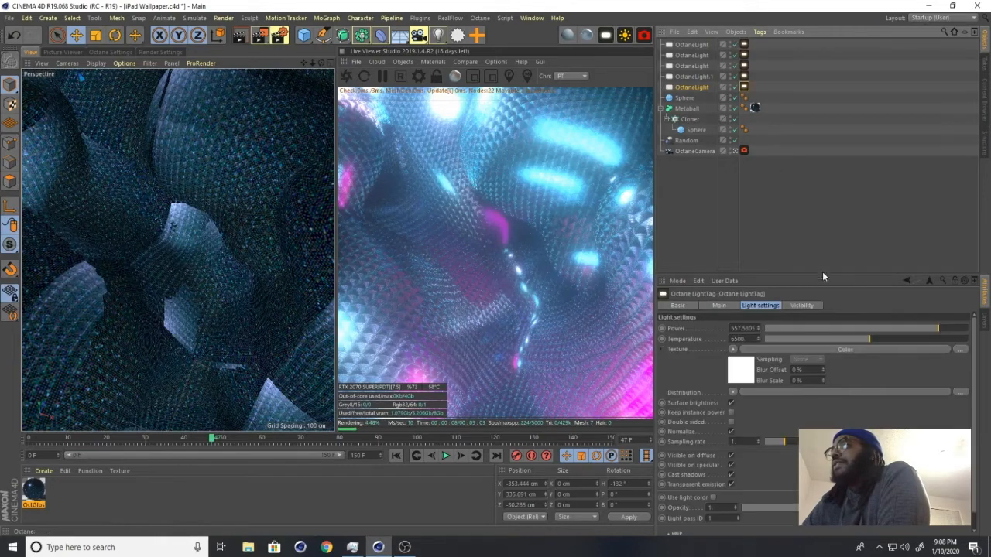
{"action": "left_click", "coordinate": [751, 372]}
{"action": "left_click", "coordinate": [763, 421]}
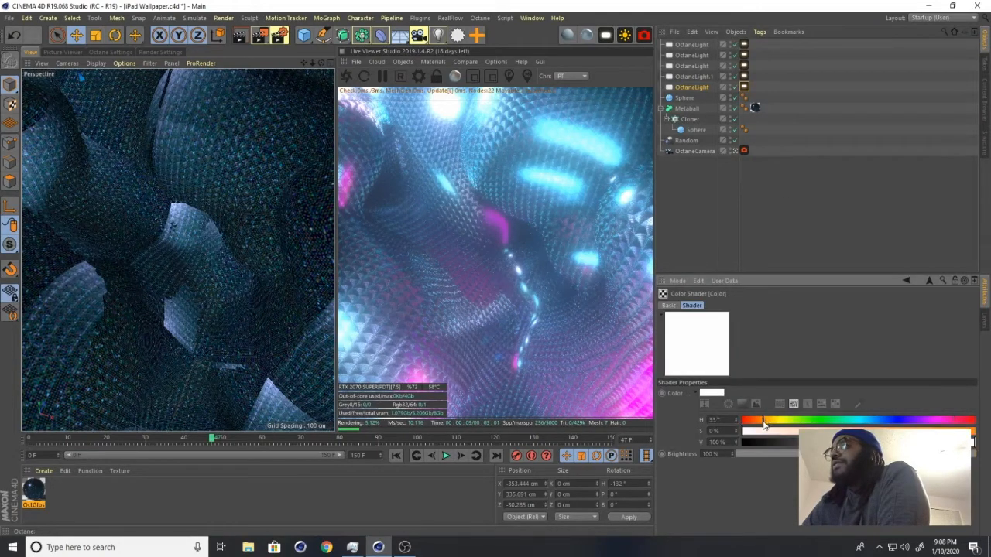
{"action": "left_click", "coordinate": [962, 431]}
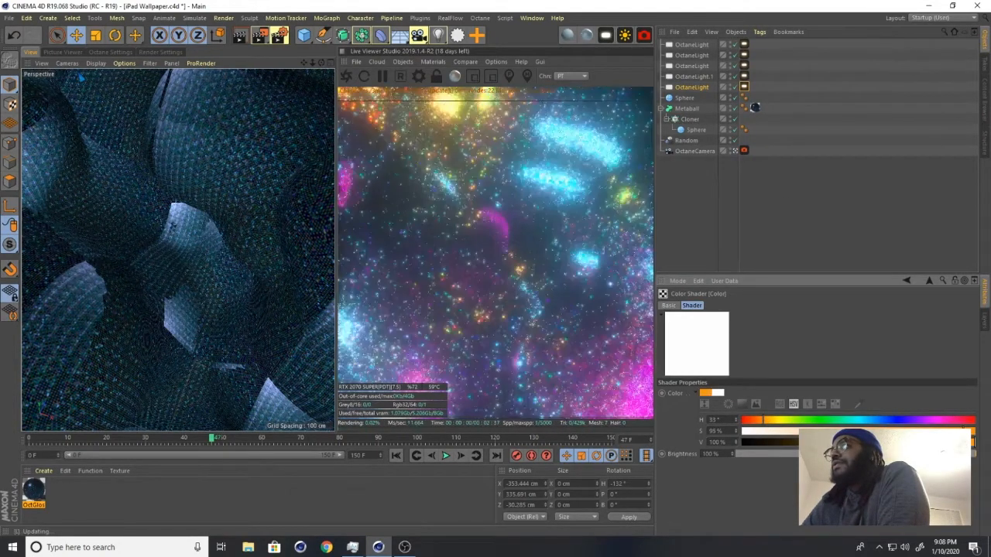
Try orange and pure green on the first Octane light's Color shader and settle on bluish green at hue 150°
{"action": "left_click", "coordinate": [744, 45]}
{"action": "left_click", "coordinate": [740, 370]}
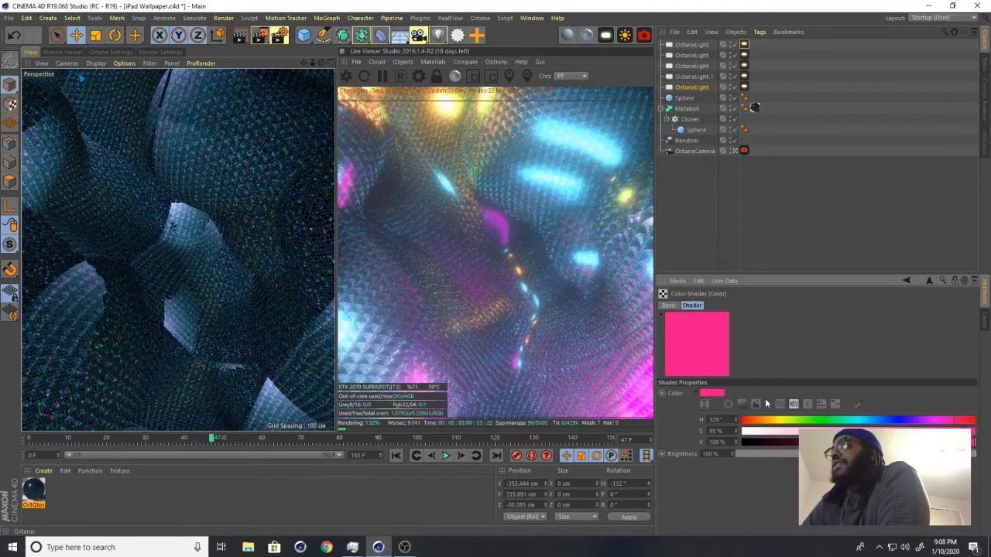
{"action": "left_click", "coordinate": [767, 420]}
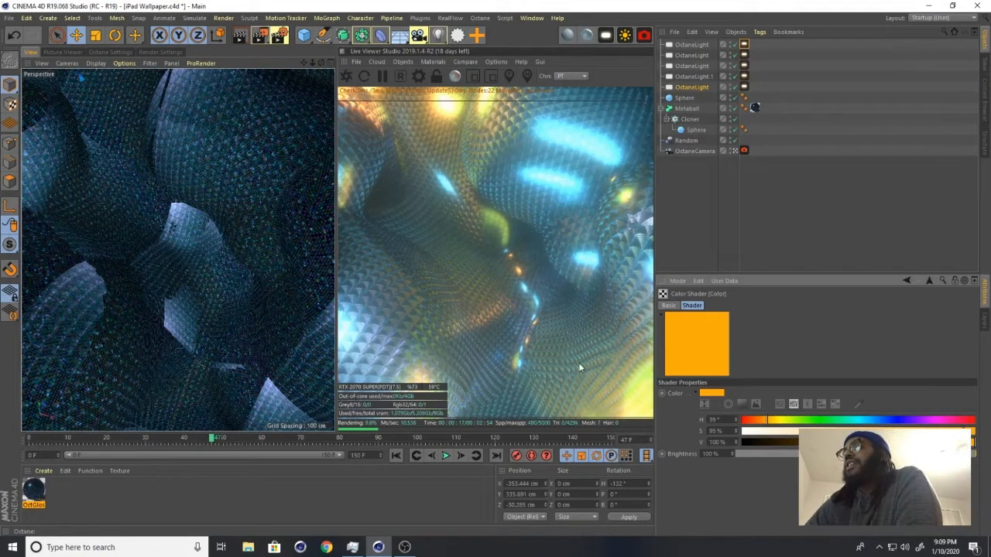
{"action": "left_click", "coordinate": [825, 424]}
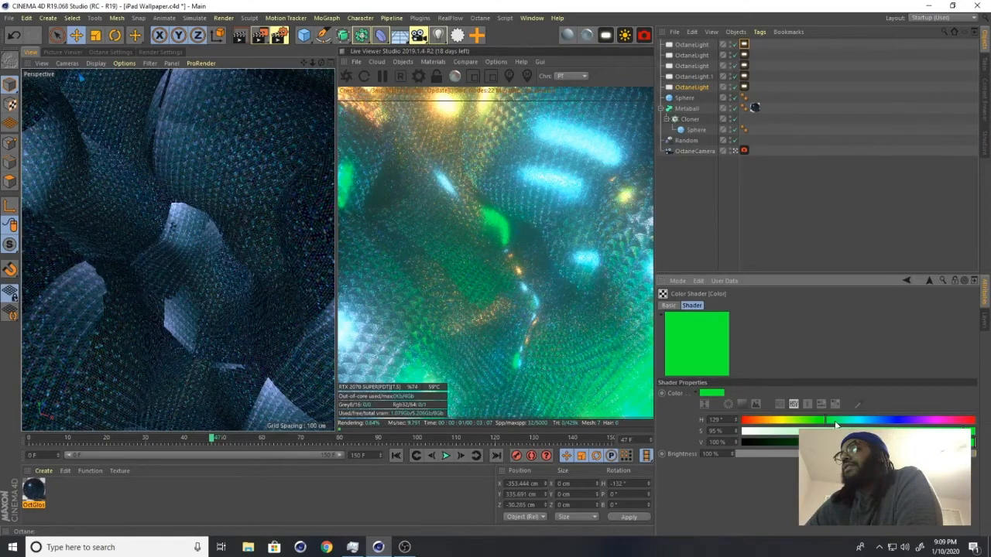
{"action": "left_click", "coordinate": [836, 425]}
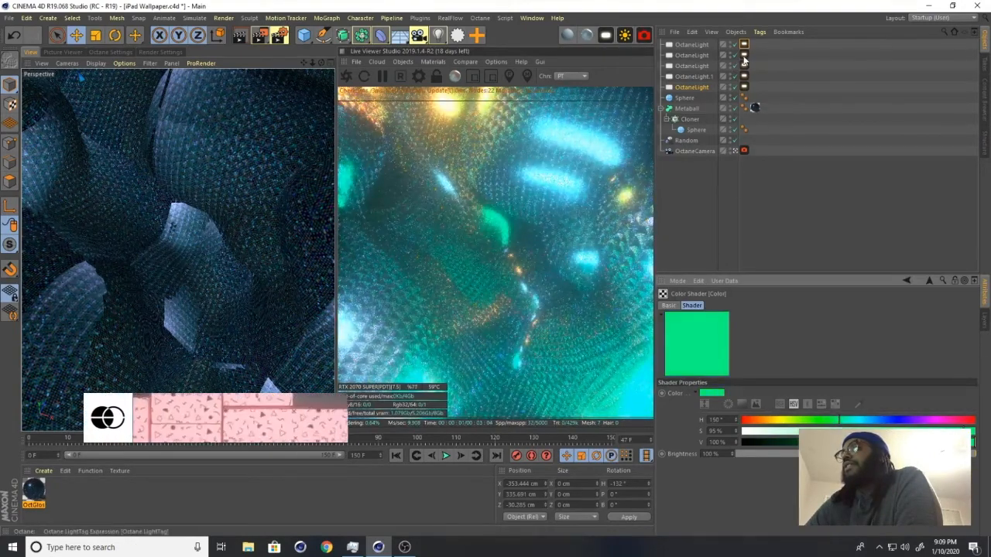
Change the orange Octane light's Color shader to green at hue 149°
{"action": "left_click", "coordinate": [744, 87]}
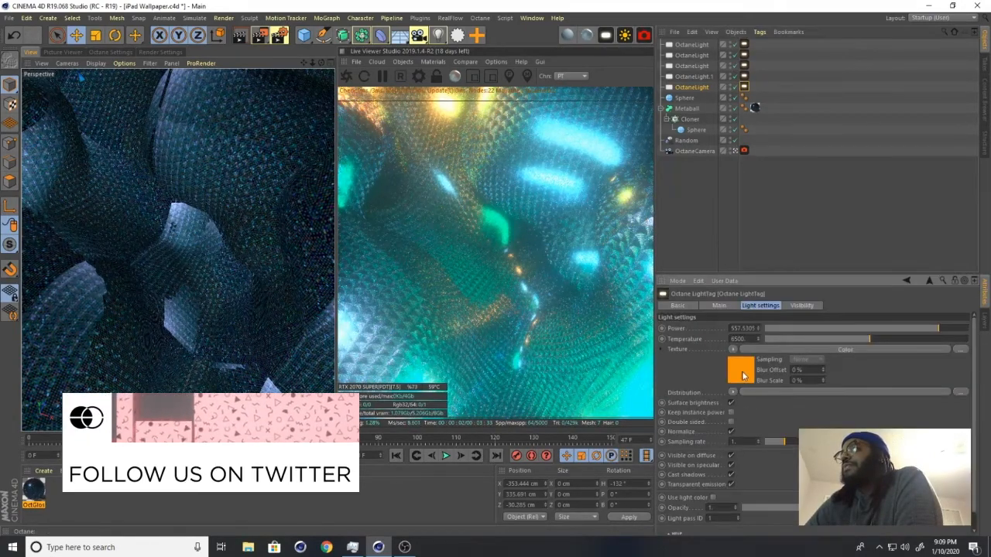
{"action": "left_click", "coordinate": [742, 371]}
{"action": "left_click", "coordinate": [838, 420]}
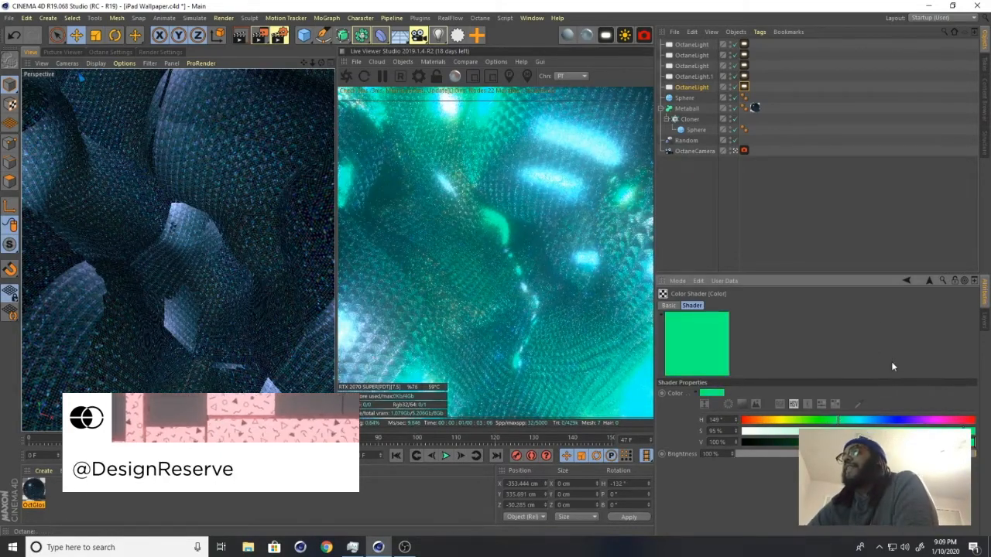
Lower the power of the Octane light just above the Sphere to about 86.7 and check the first light's settings
{"action": "left_click", "coordinate": [745, 87]}
{"action": "left_click_drag", "start_coordinate": [929, 329], "coordinate": [917, 333]}
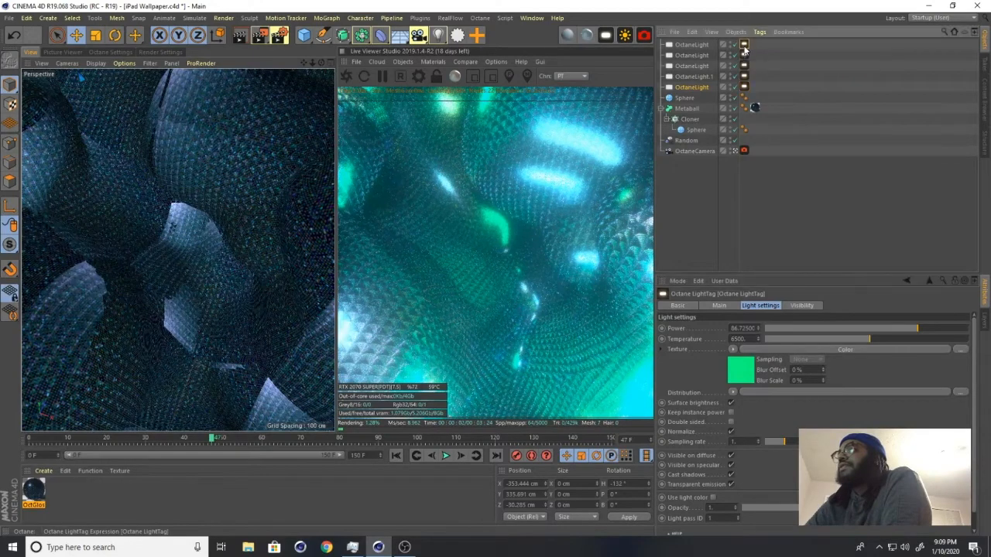
{"action": "left_click_drag", "start_coordinate": [917, 329], "coordinate": [902, 329]}
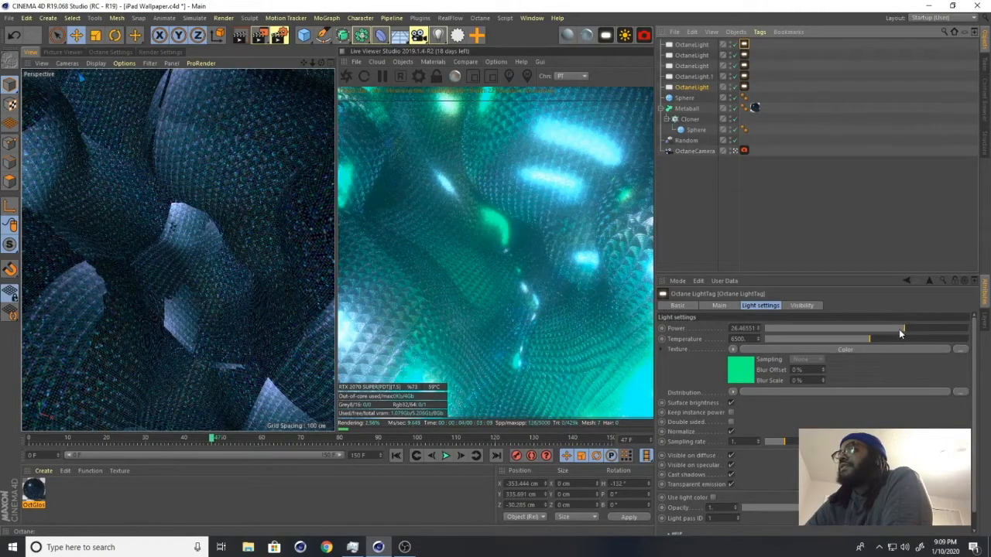
{"action": "left_click", "coordinate": [691, 44]}
{"action": "left_click", "coordinate": [744, 45]}
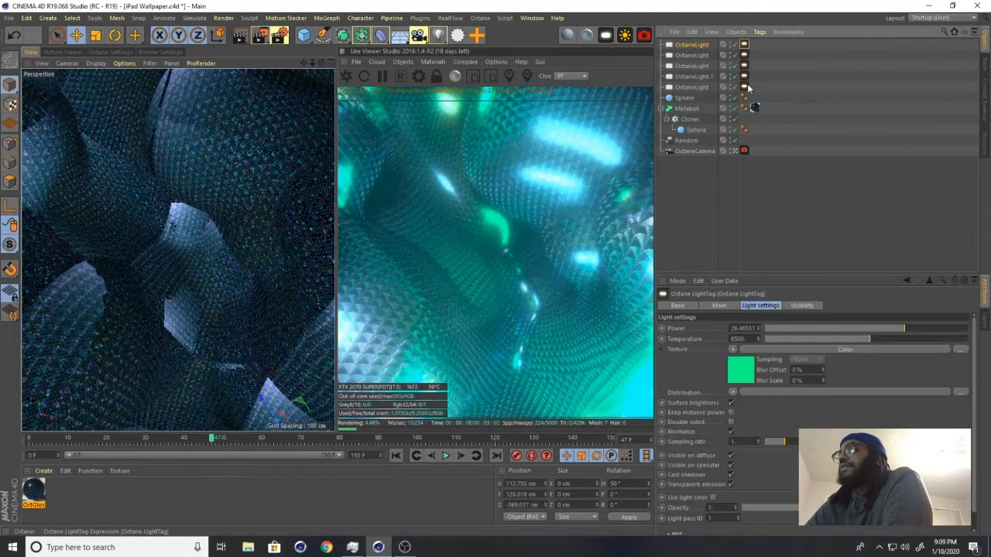
{"action": "left_click", "coordinate": [913, 330]}
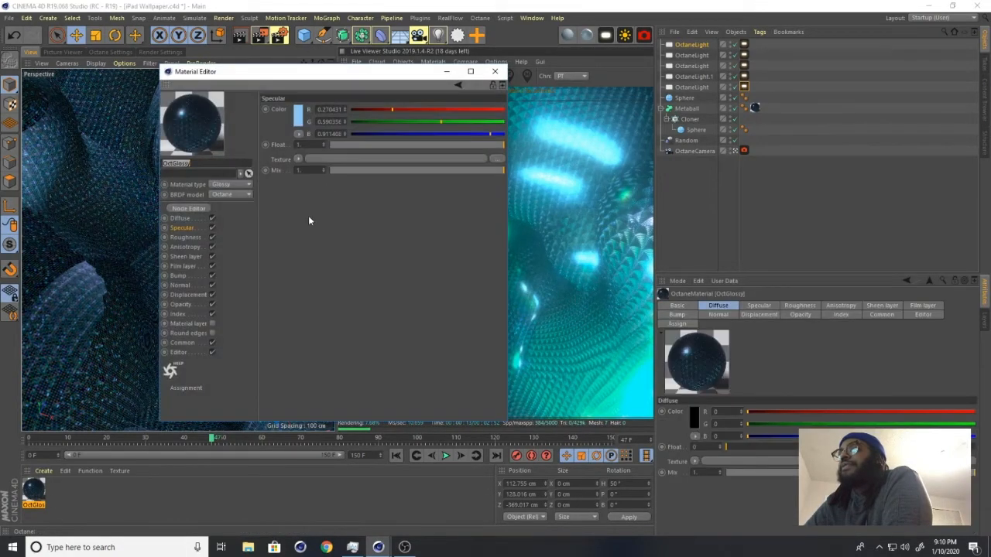
Set OctGlossy's roughness float to 0.21 and close the material editor
{"action": "left_click_drag", "start_coordinate": [328, 81], "coordinate": [232, 83]}
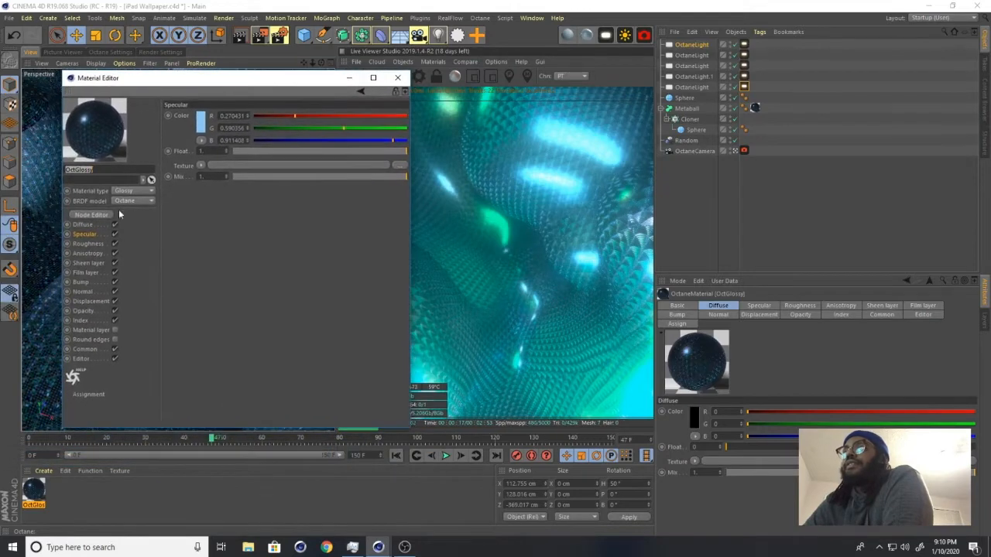
{"action": "left_click", "coordinate": [94, 244]}
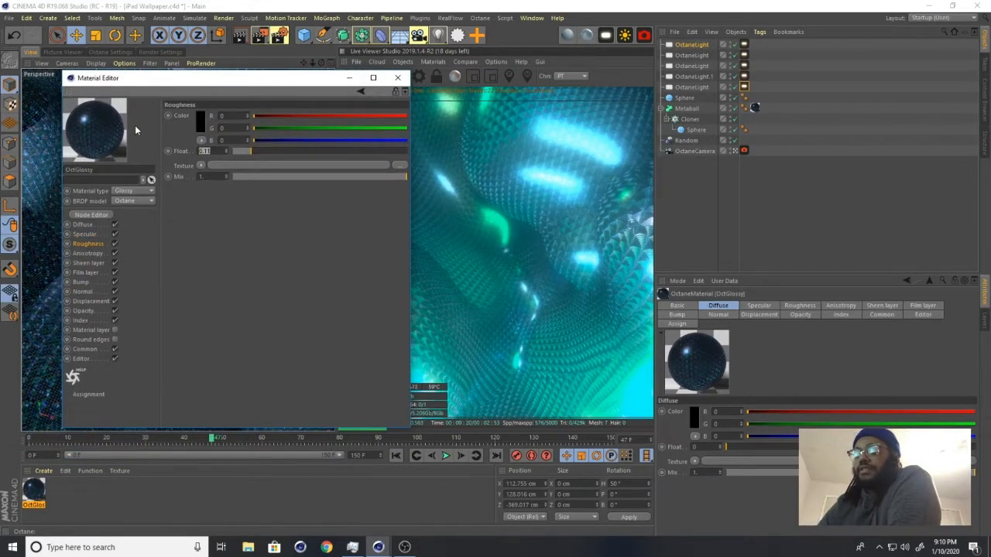
{"action": "type", "text": "0.4"}
{"action": "key", "text": "BackSpace"}
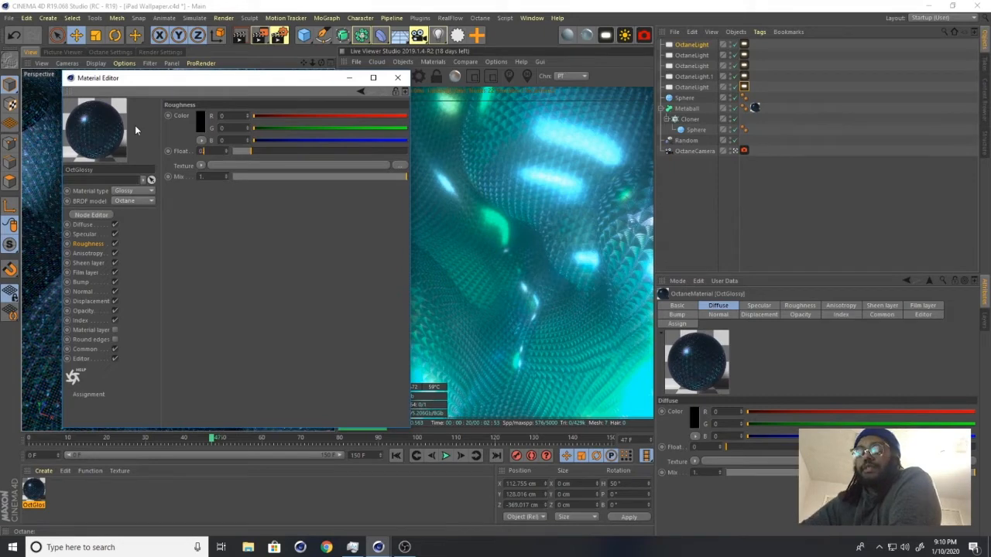
{"action": "type", "text": "21"}
{"action": "key", "text": "Return"}
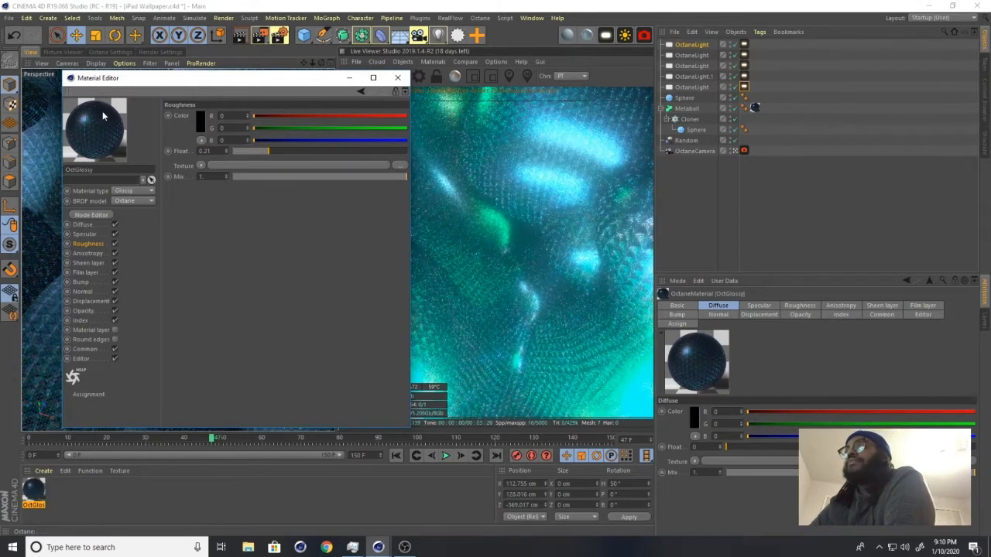
{"action": "left_click", "coordinate": [397, 79]}
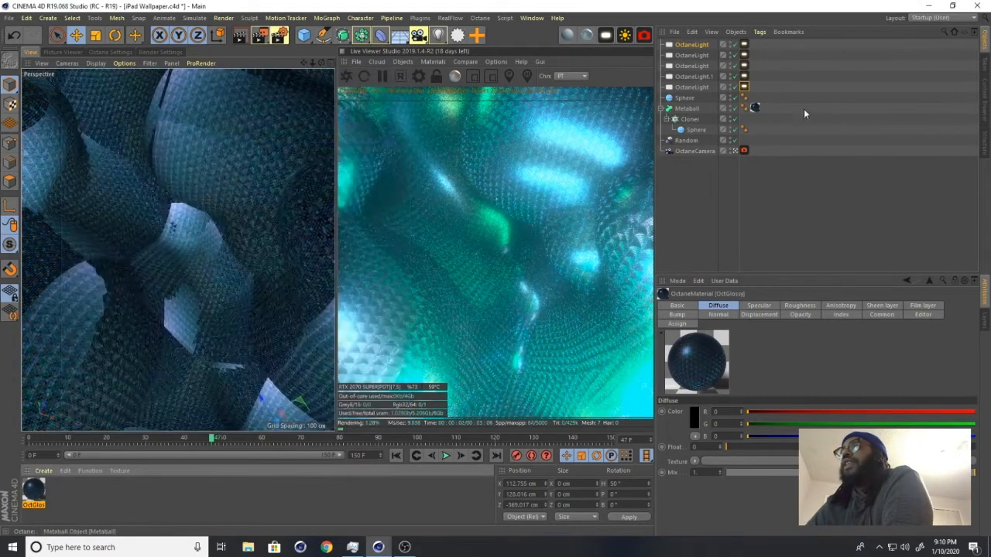
Switch the second, third and fourth Octane lights off and back on to compare their effect on the render
{"action": "left_click", "coordinate": [737, 76]}
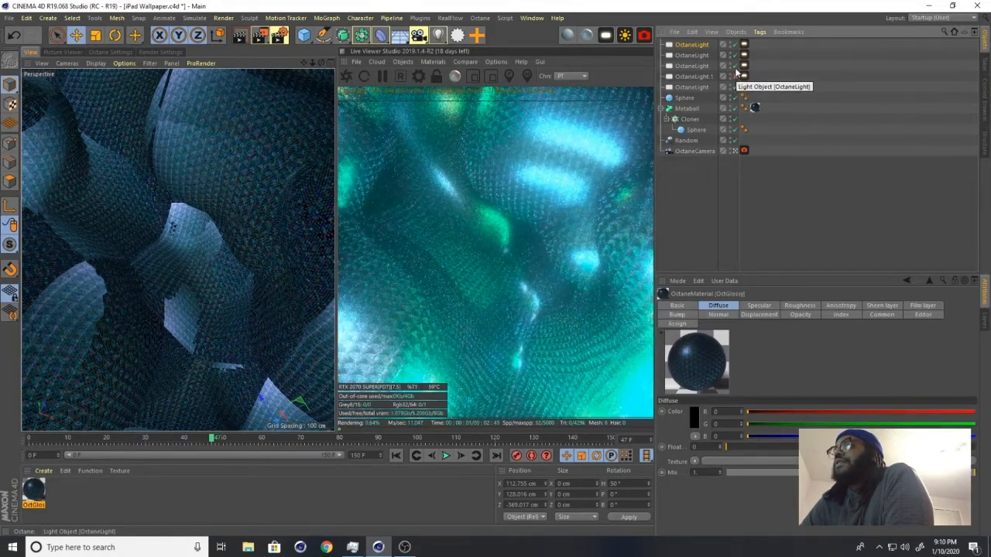
{"action": "left_click", "coordinate": [737, 71]}
{"action": "left_click", "coordinate": [736, 65]}
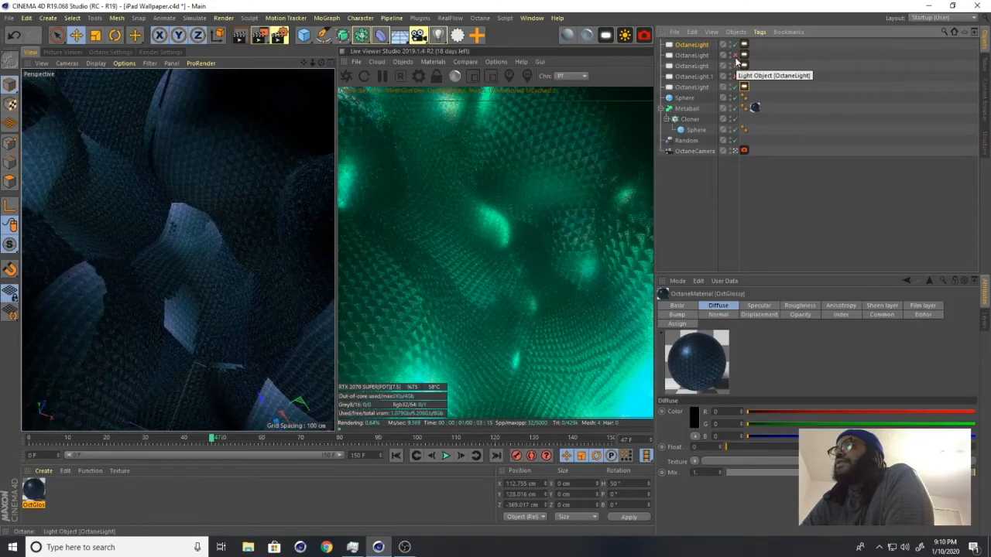
{"action": "left_click", "coordinate": [736, 61]}
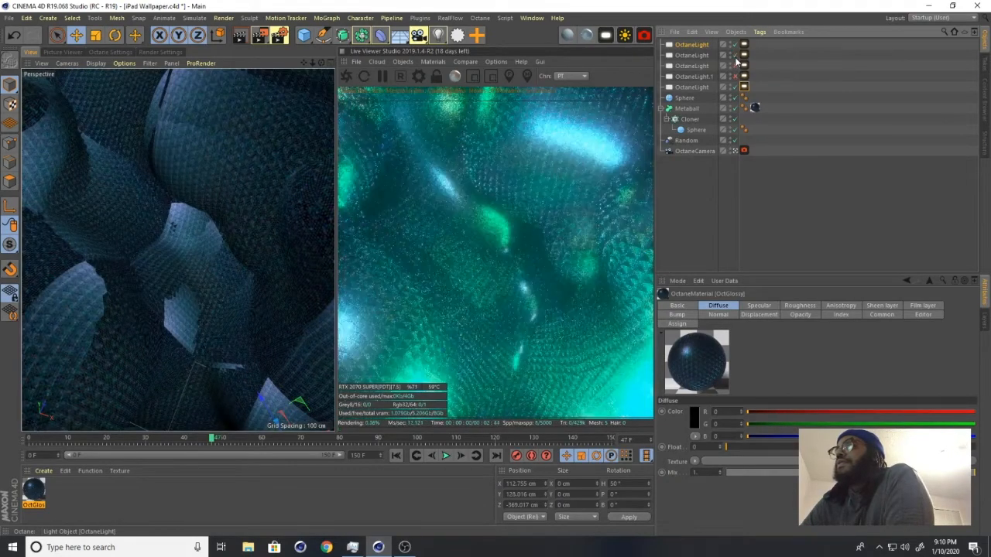
{"action": "left_click", "coordinate": [736, 69]}
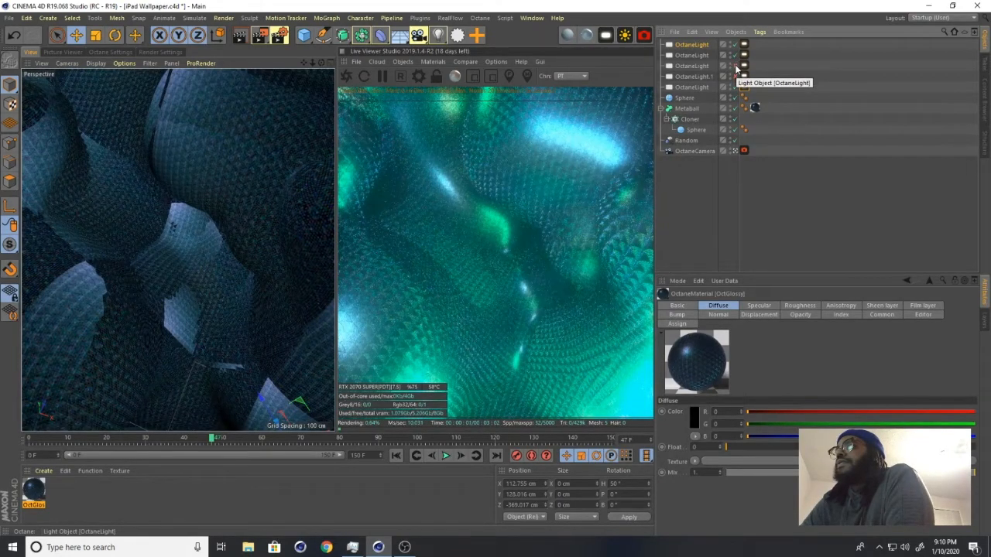
{"action": "left_click", "coordinate": [736, 74]}
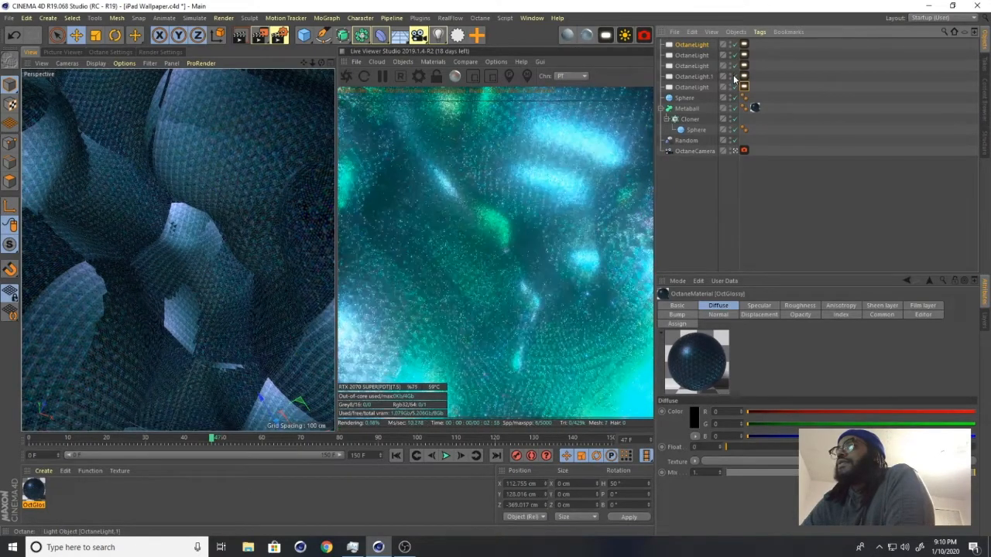
Toggle OctaneLight.1 to judge its contribution to the render and delete that light
{"action": "left_click", "coordinate": [734, 76]}
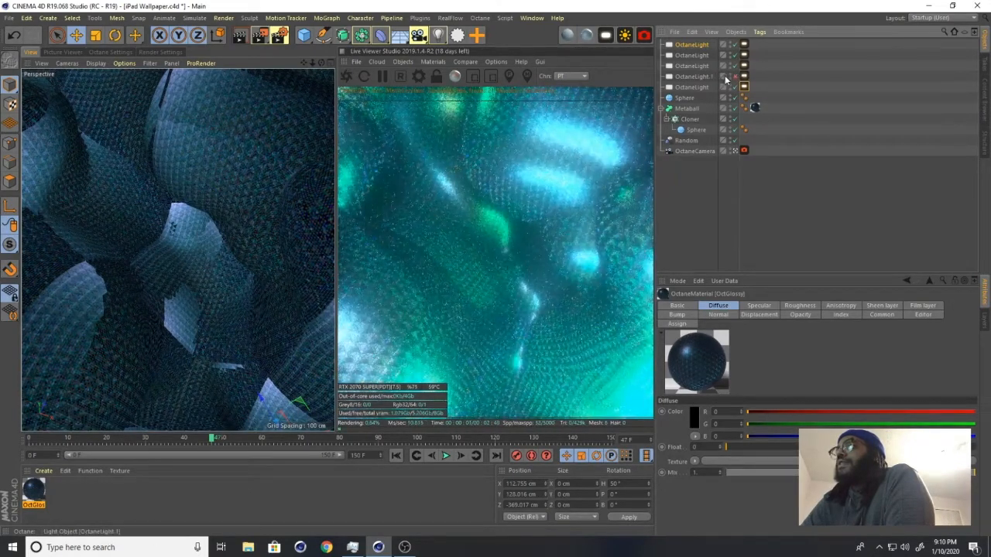
{"action": "left_click", "coordinate": [733, 76]}
{"action": "left_click", "coordinate": [733, 76]}
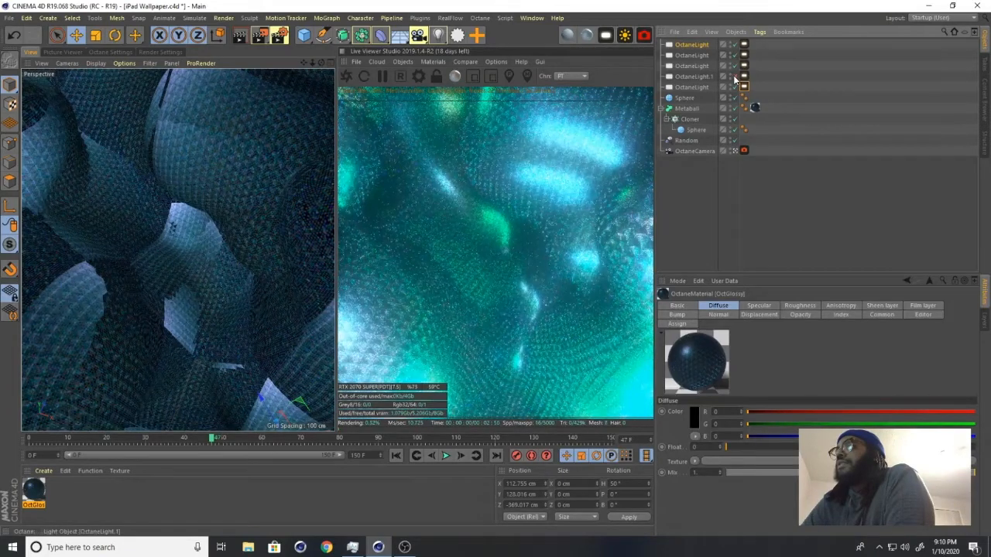
{"action": "left_click", "coordinate": [697, 77]}
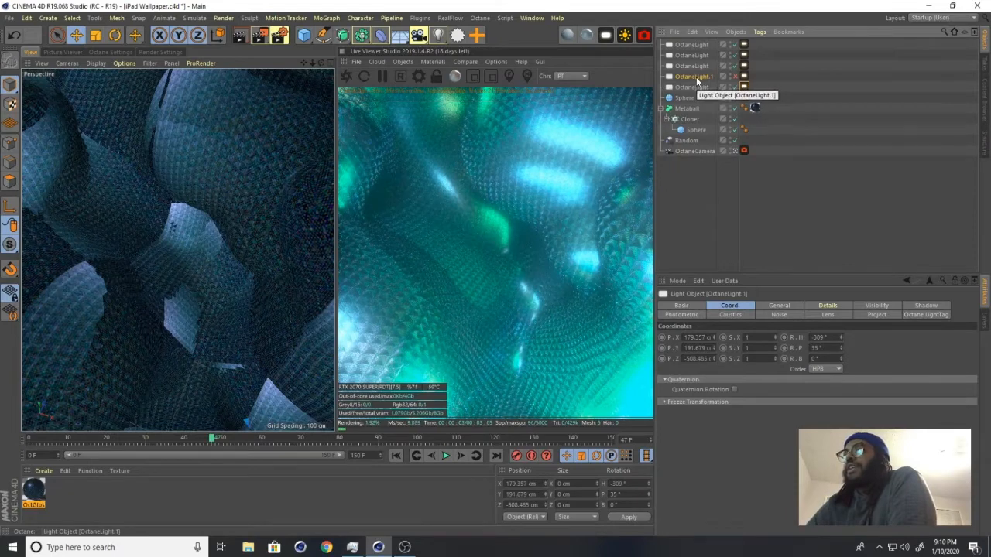
{"action": "key", "text": "Delete"}
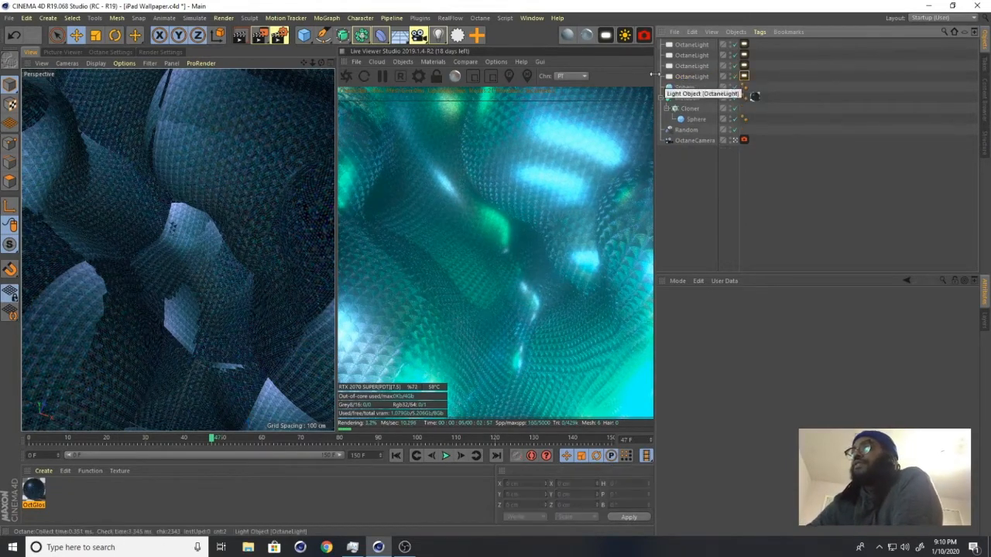
Check the third Octane light's contribution to the render and recolor it magenta with hue 287°, saturation 84% and value 100%
{"action": "left_click", "coordinate": [705, 67]}
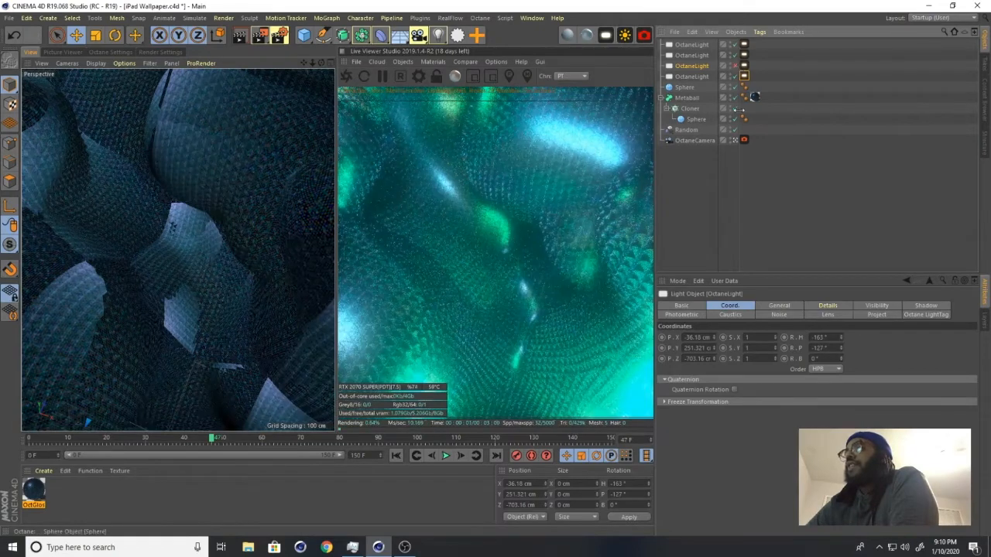
{"action": "left_click", "coordinate": [733, 68]}
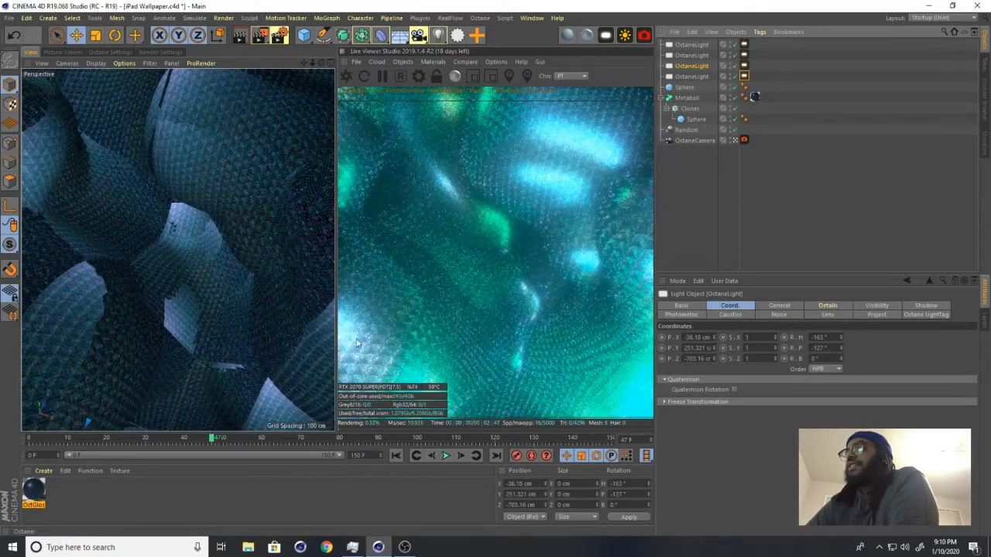
{"action": "left_click", "coordinate": [743, 68]}
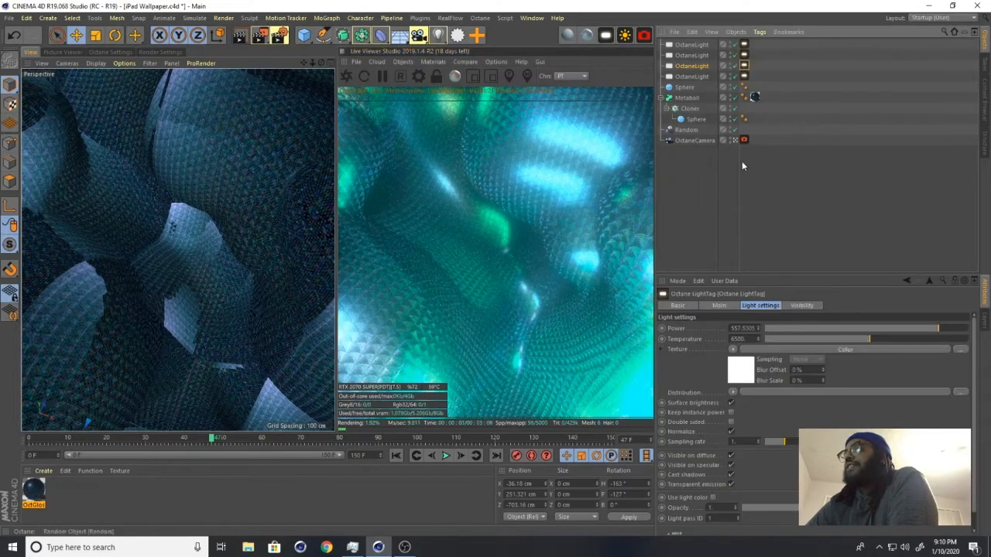
{"action": "left_click", "coordinate": [741, 373]}
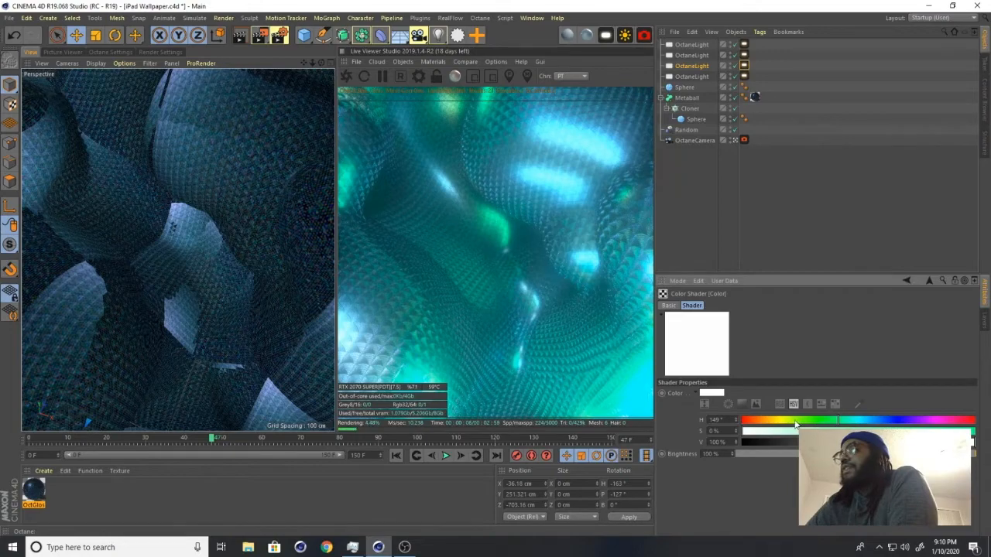
{"action": "left_click", "coordinate": [902, 430]}
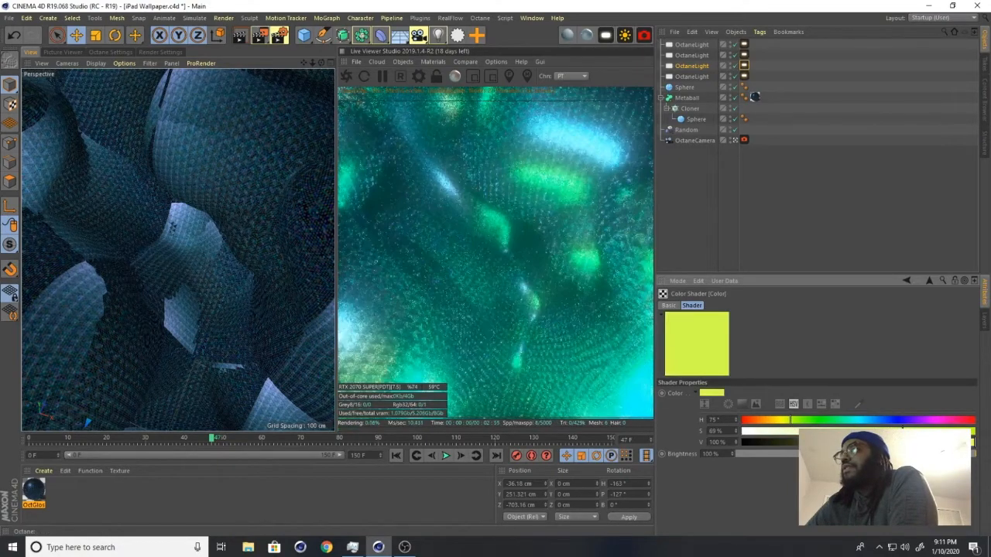
{"action": "left_click_drag", "start_coordinate": [902, 431], "coordinate": [974, 431]}
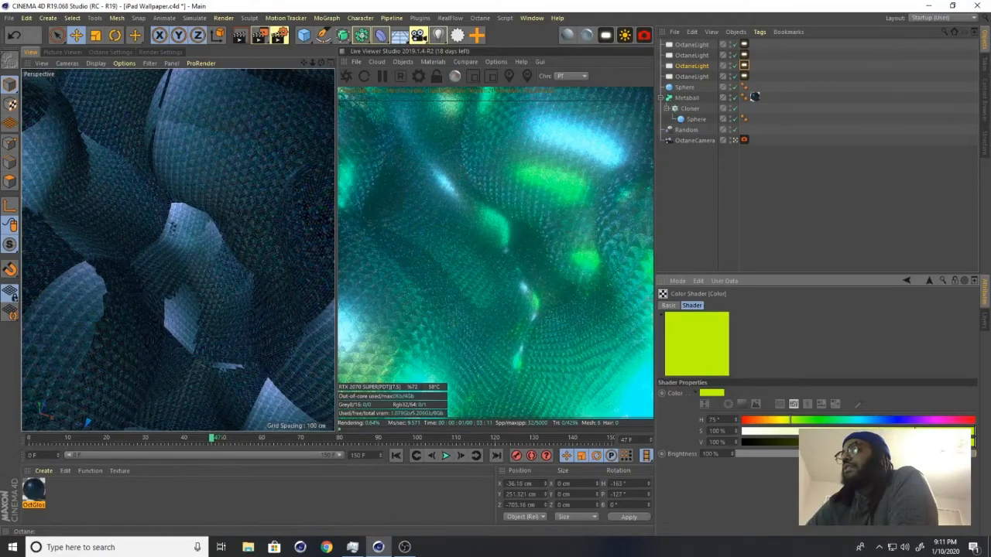
{"action": "left_click_drag", "start_coordinate": [901, 422], "coordinate": [920, 421]}
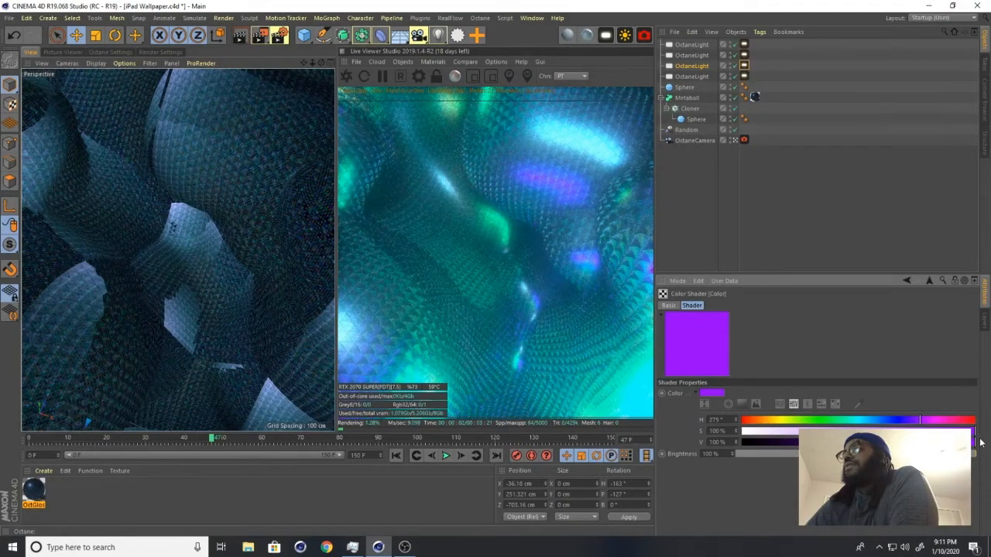
{"action": "left_click_drag", "start_coordinate": [973, 431], "coordinate": [937, 431]}
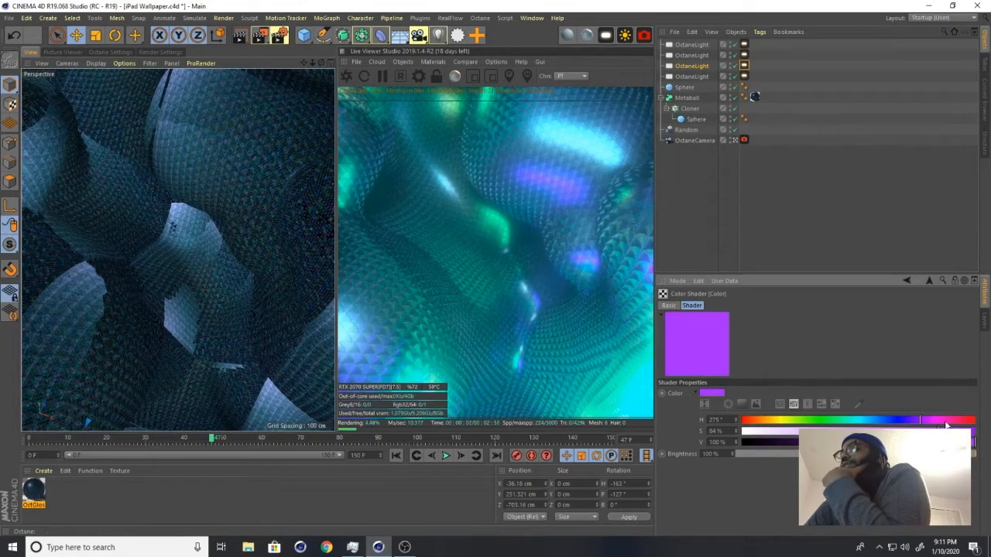
{"action": "left_click", "coordinate": [968, 421]}
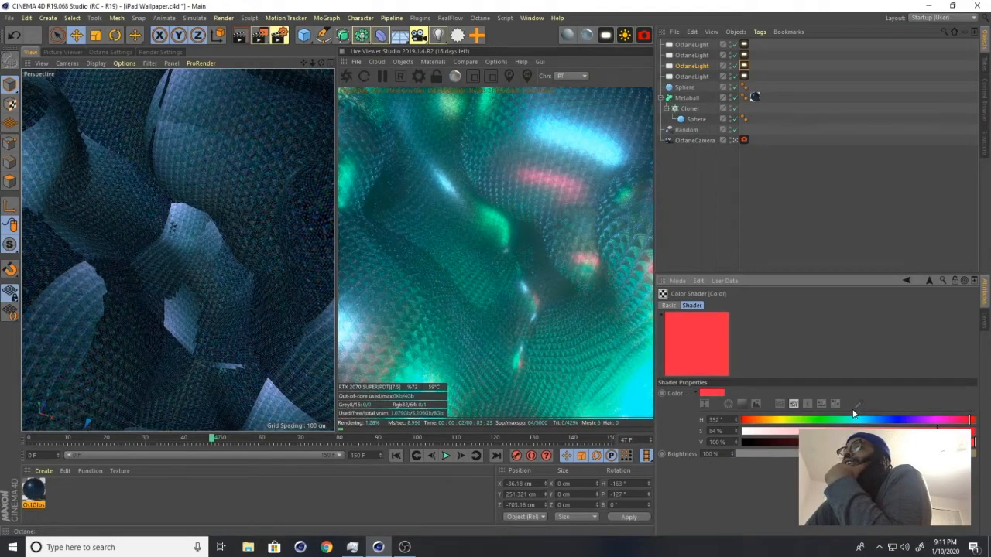
{"action": "left_click", "coordinate": [931, 421]}
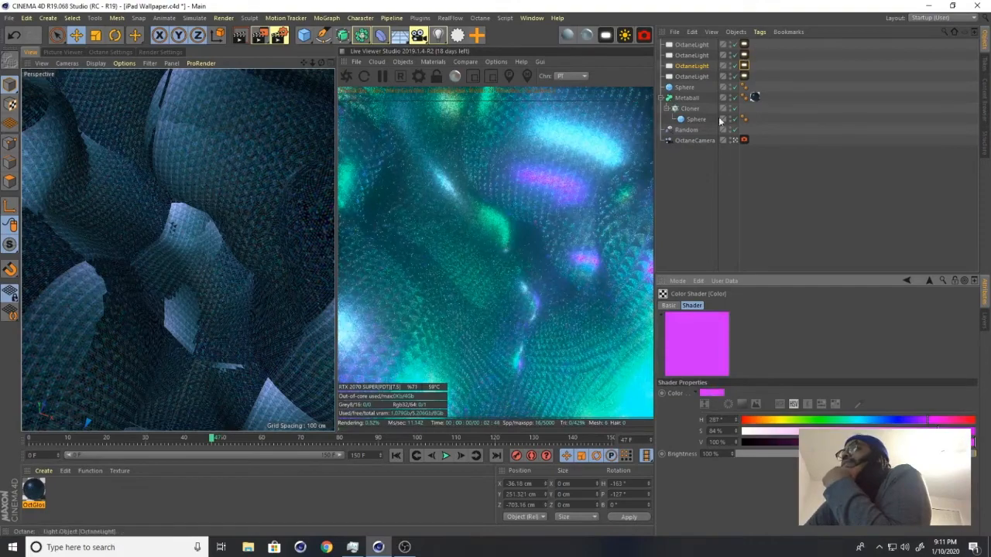
Leave the camera view, move the third Octane light to about X -96, Y 406, Z -506 cm, and return to the camera view
{"action": "left_click", "coordinate": [736, 140]}
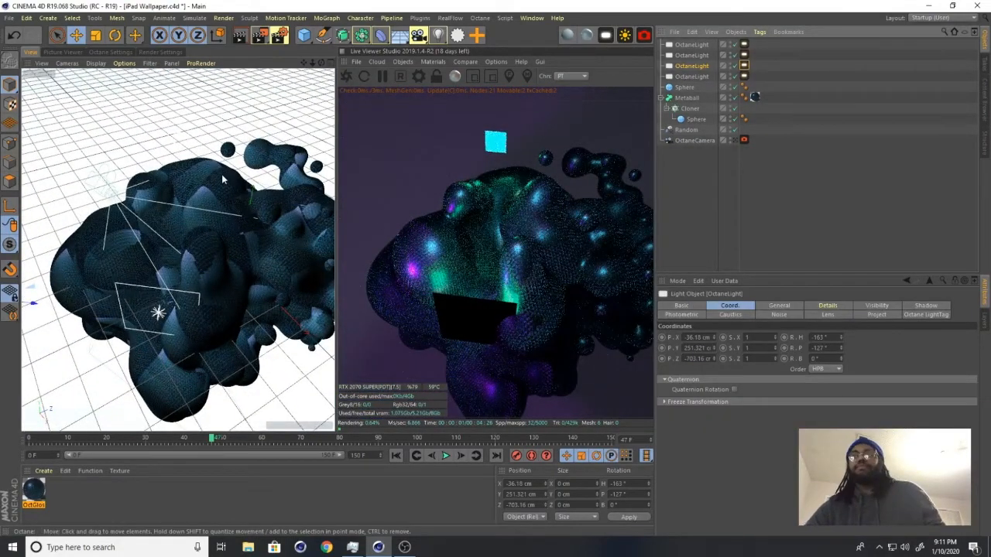
{"action": "left_click_drag", "start_coordinate": [205, 186], "coordinate": [215, 230], "text": "alt"}
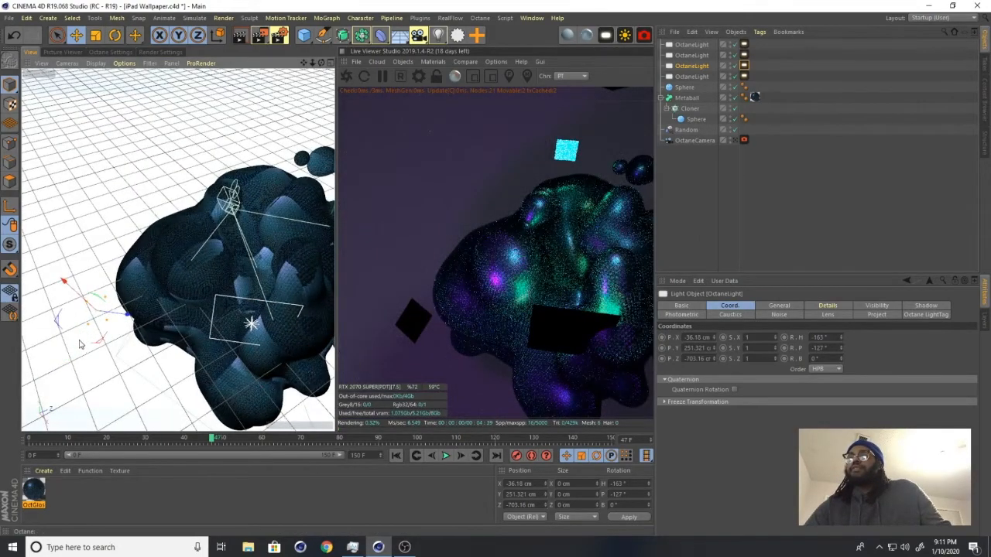
{"action": "left_click_drag", "start_coordinate": [78, 344], "coordinate": [167, 264]}
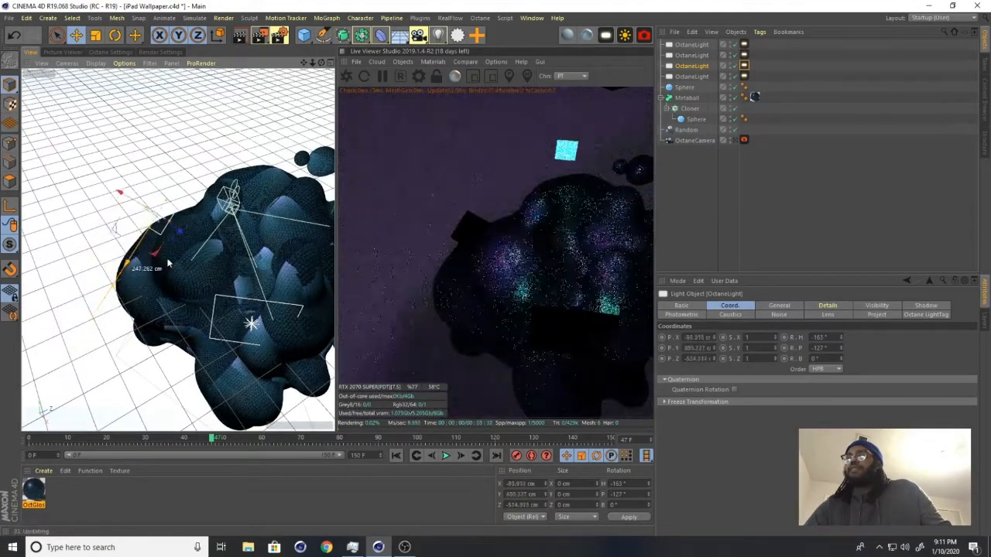
{"action": "left_click", "coordinate": [730, 140]}
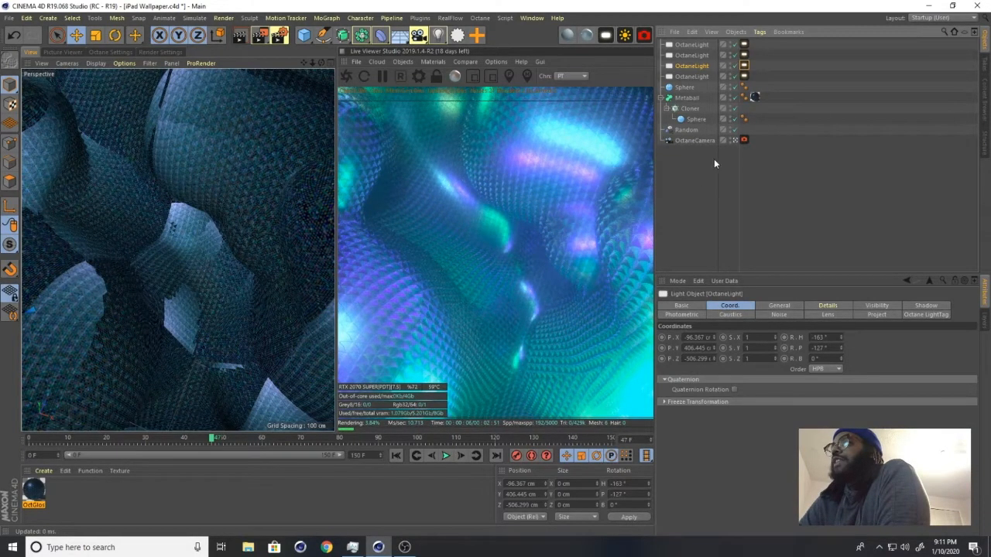
Bring the third Octane light closer to the metaball, at about X -54, Y 289, Z -410 cm, and check it through the OctaneCamera
{"action": "left_click", "coordinate": [733, 141]}
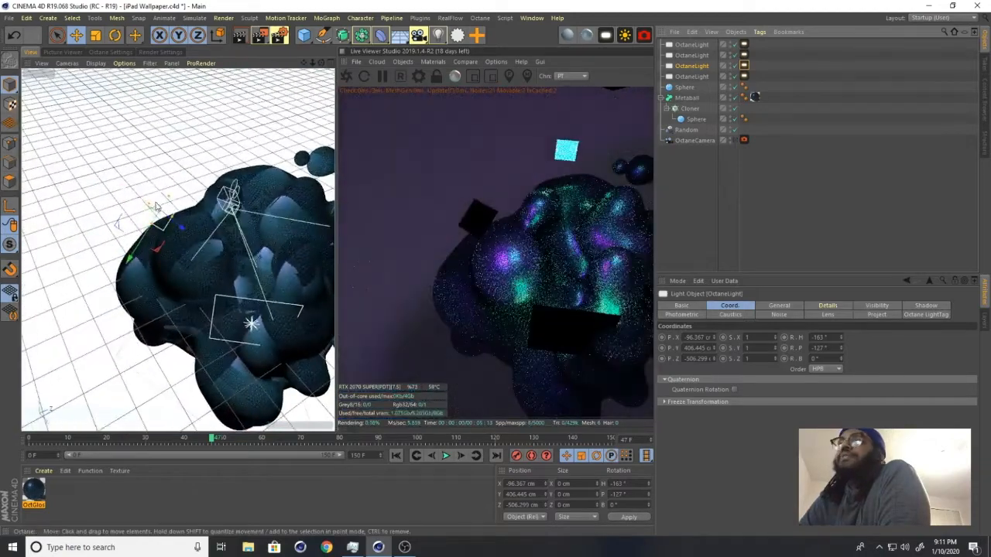
{"action": "left_click_drag", "start_coordinate": [131, 200], "coordinate": [112, 237]}
{"action": "left_click_drag", "start_coordinate": [218, 254], "coordinate": [202, 280]}
{"action": "left_click_drag", "start_coordinate": [202, 240], "coordinate": [113, 250]}
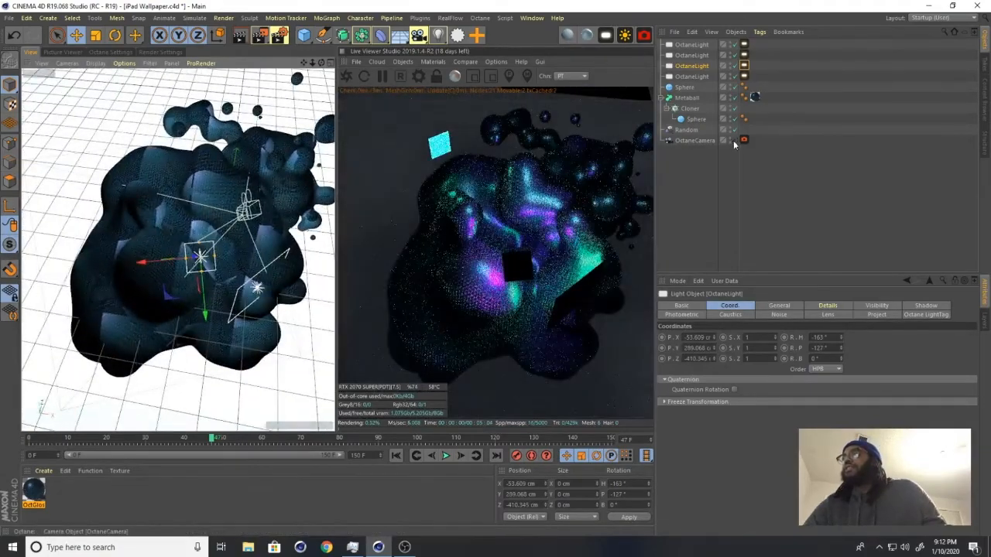
{"action": "left_click", "coordinate": [735, 138]}
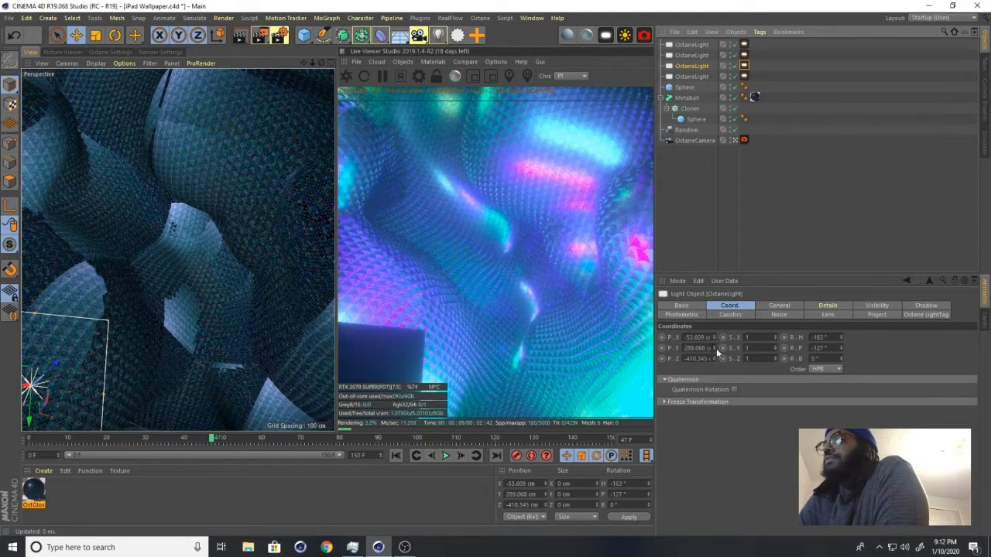
Rotate the third Octane light to a heading of about -170° and a pitch of about -135°
{"action": "left_click_drag", "start_coordinate": [841, 348], "coordinate": [836, 325]}
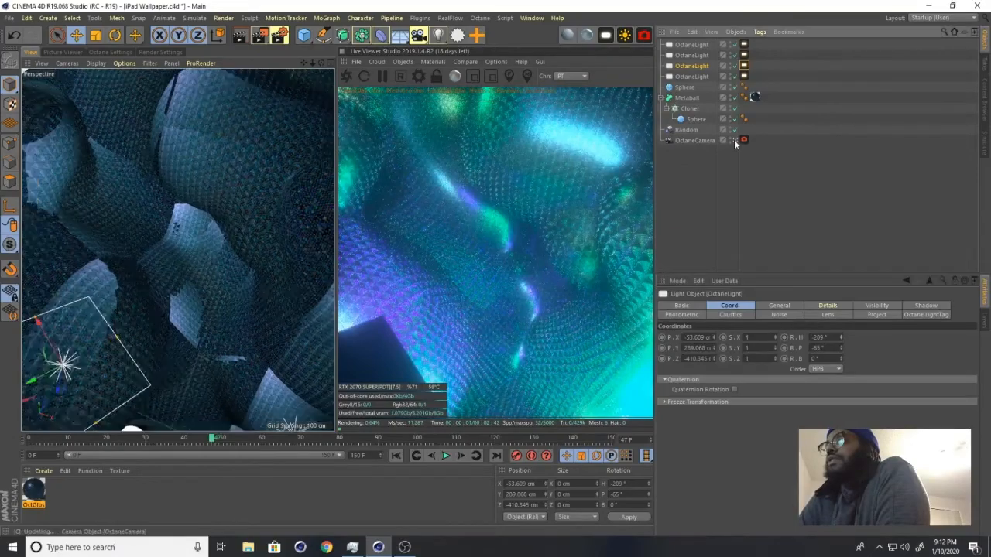
{"action": "left_click", "coordinate": [733, 140]}
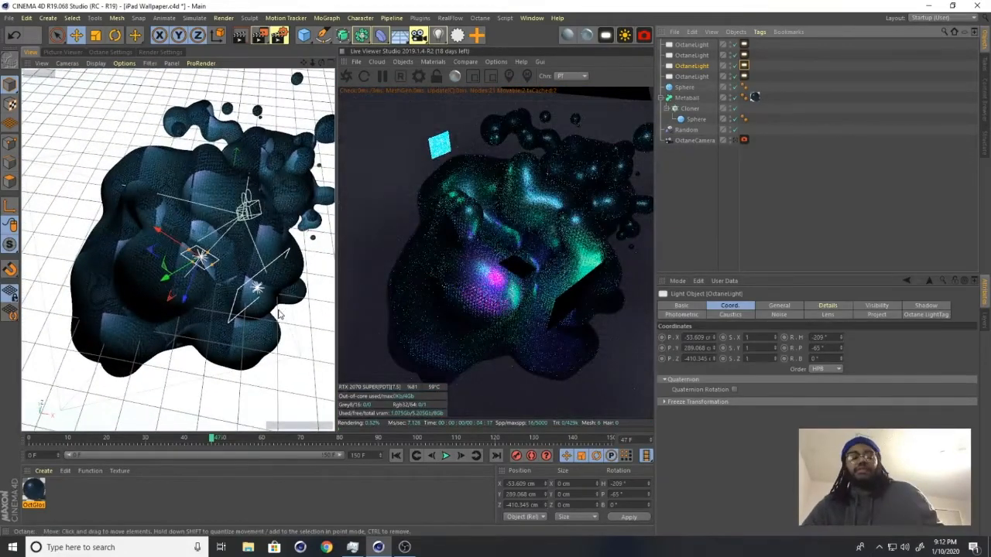
{"action": "scroll", "coordinate": [171, 271], "scroll_direction": "up", "scroll_amount": 5}
{"action": "left_click_drag", "start_coordinate": [171, 271], "coordinate": [298, 227], "text": "alt"}
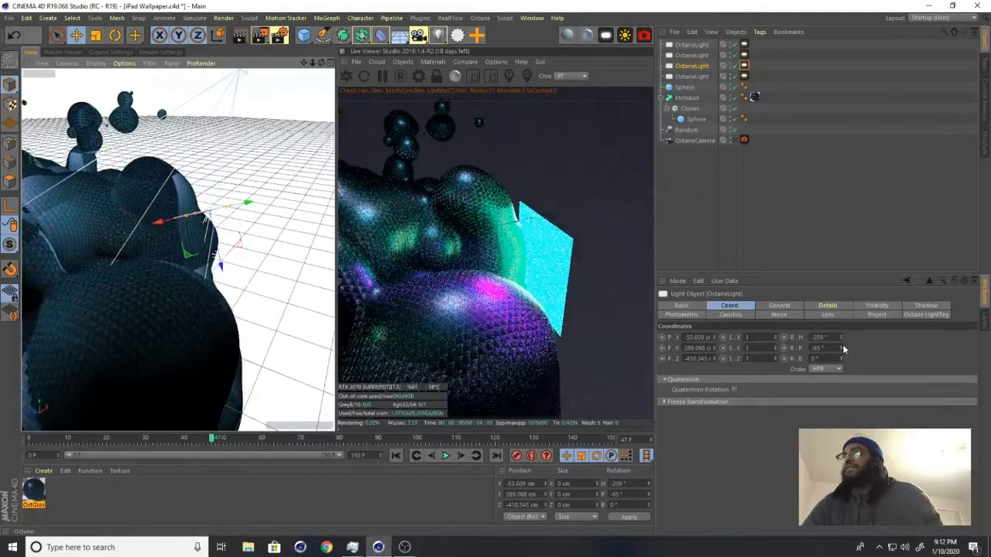
{"action": "left_click_drag", "start_coordinate": [841, 347], "coordinate": [841, 378]}
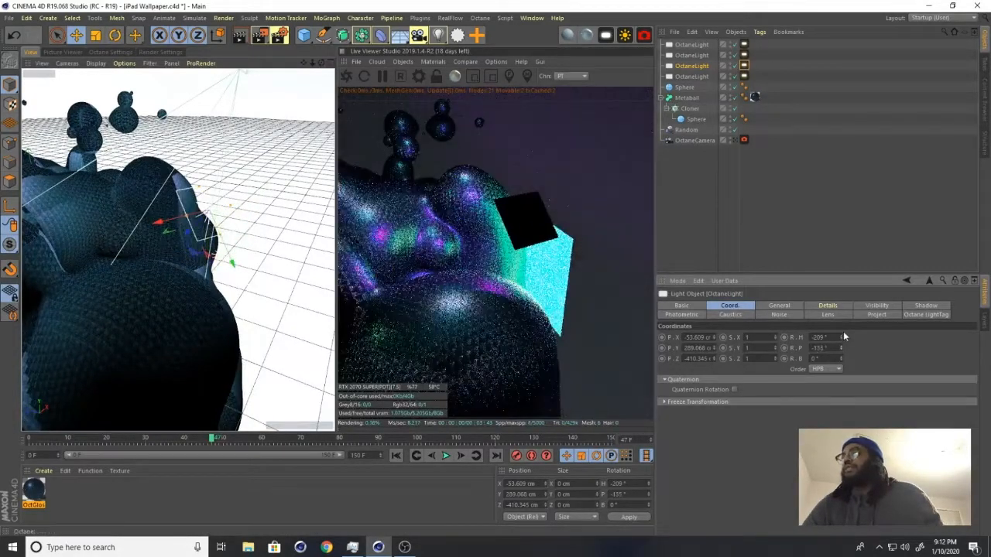
{"action": "left_click_drag", "start_coordinate": [841, 337], "coordinate": [841, 308]}
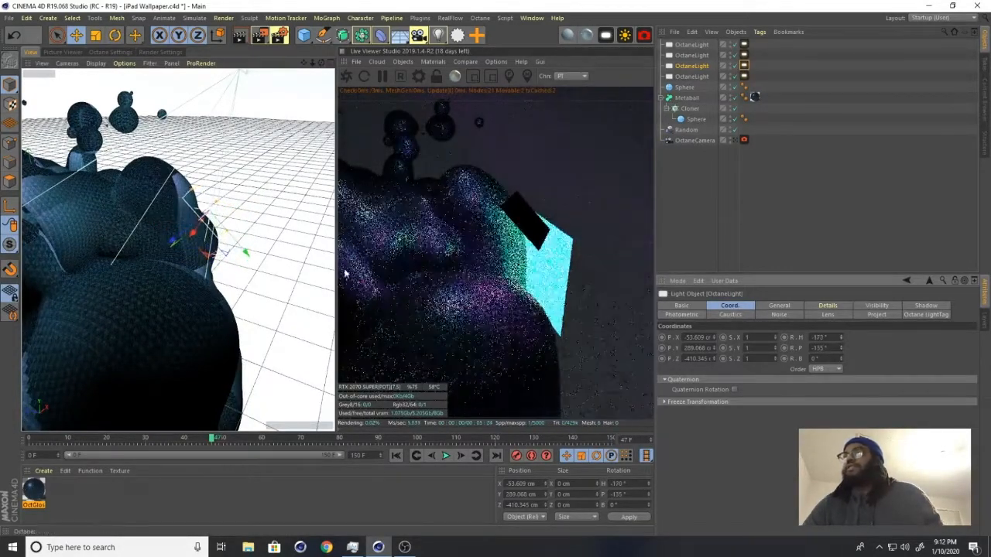
Shift the third Octane light to about X -104, Y 269, Z -399 cm and look through the OctaneCamera again
{"action": "left_click_drag", "start_coordinate": [146, 293], "coordinate": [64, 376], "text": "alt"}
{"action": "left_click_drag", "start_coordinate": [158, 360], "coordinate": [134, 328]}
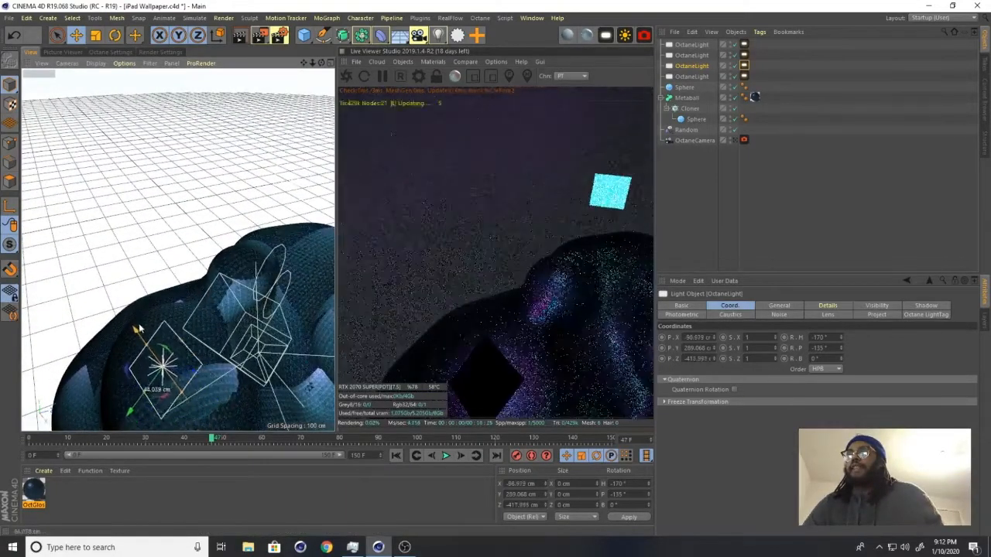
{"action": "left_click_drag", "start_coordinate": [192, 372], "coordinate": [209, 373]}
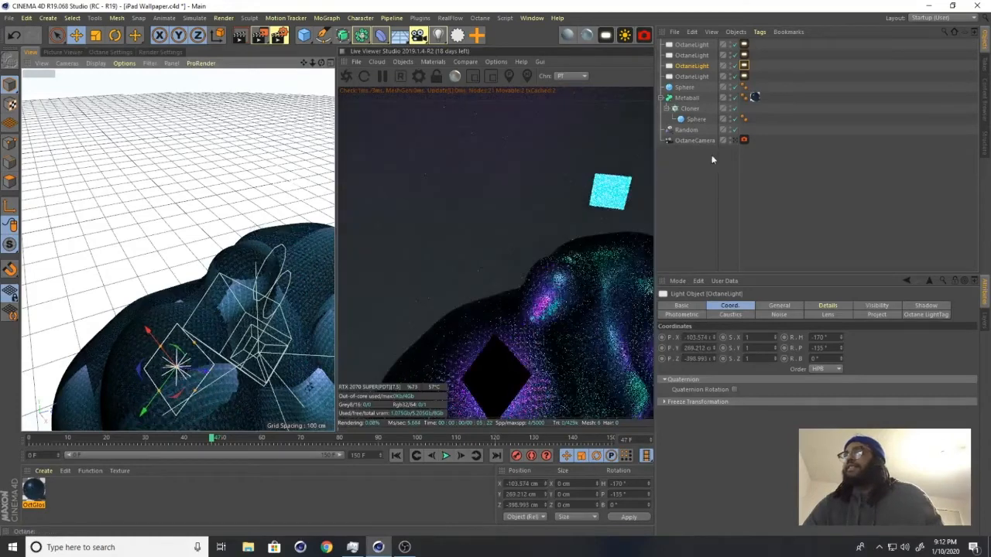
{"action": "left_click", "coordinate": [734, 140]}
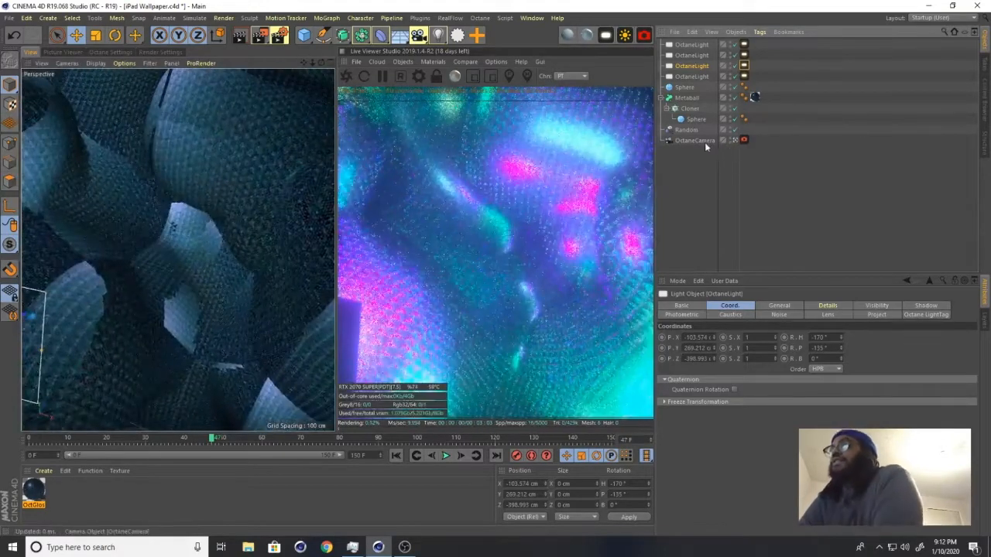
Turn off camera visibility on all four Octane light tags together and save the project
{"action": "left_click", "coordinate": [744, 65]}
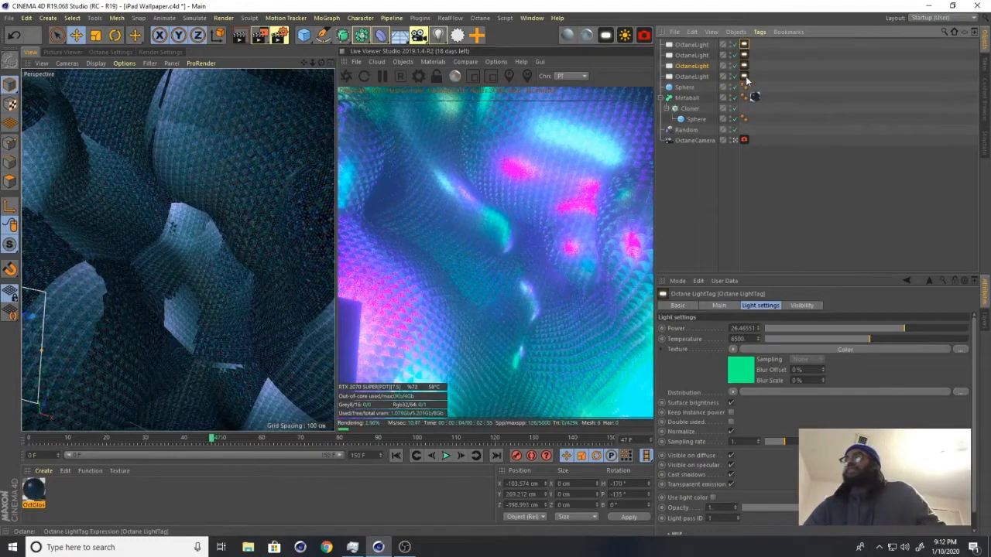
{"action": "left_click", "coordinate": [745, 76], "text": "shift"}
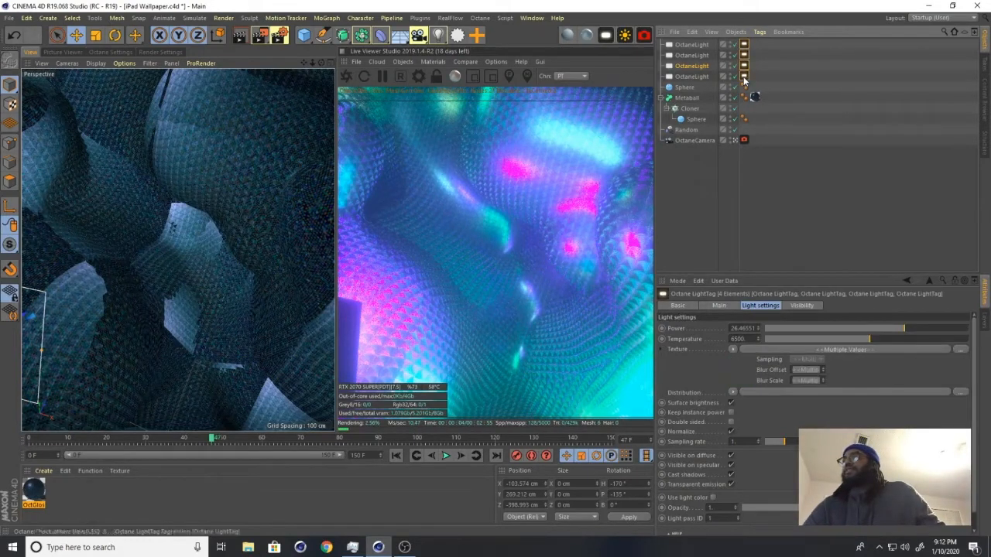
{"action": "left_click", "coordinate": [802, 306]}
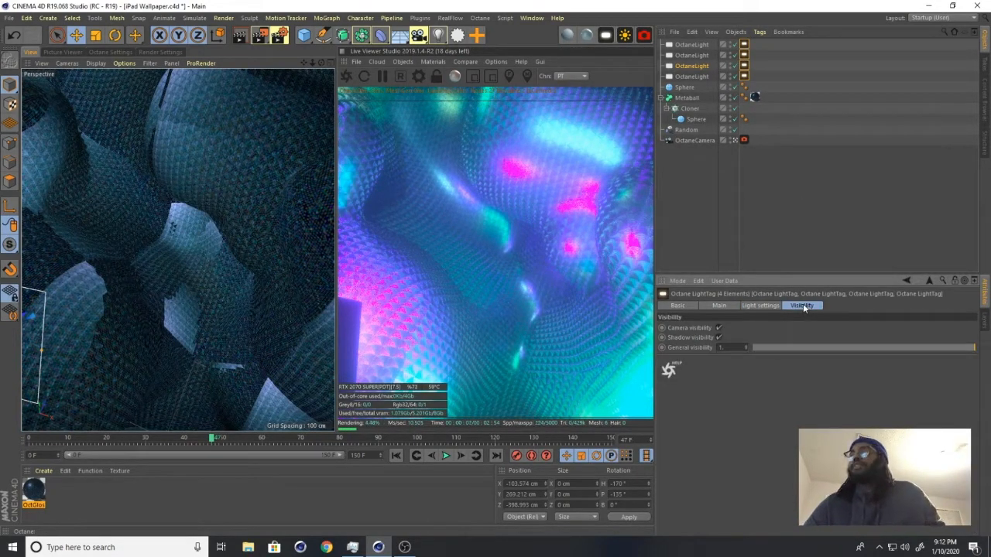
{"action": "left_click", "coordinate": [811, 87]}
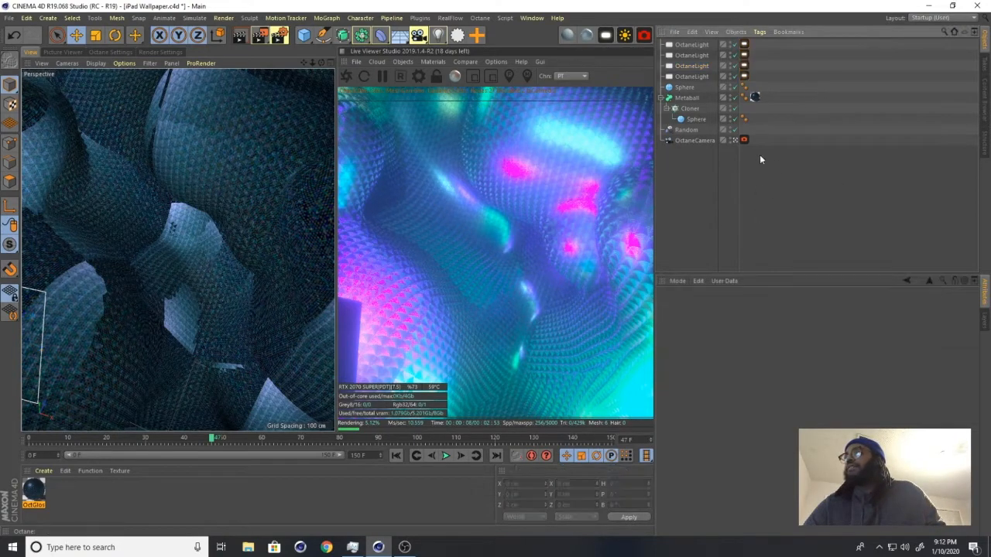
{"action": "left_click", "coordinate": [744, 45]}
{"action": "left_click", "coordinate": [743, 77], "text": "shift"}
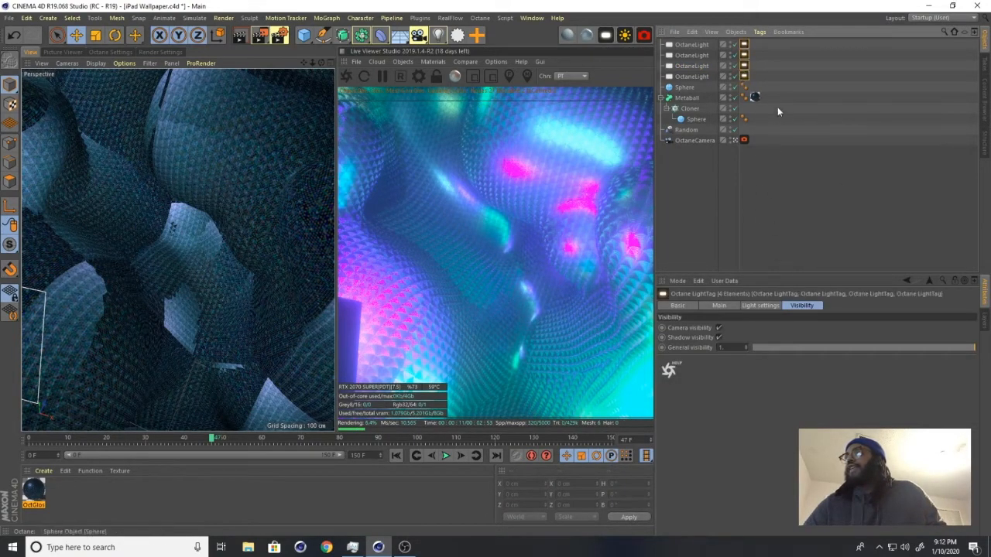
{"action": "left_click", "coordinate": [719, 328]}
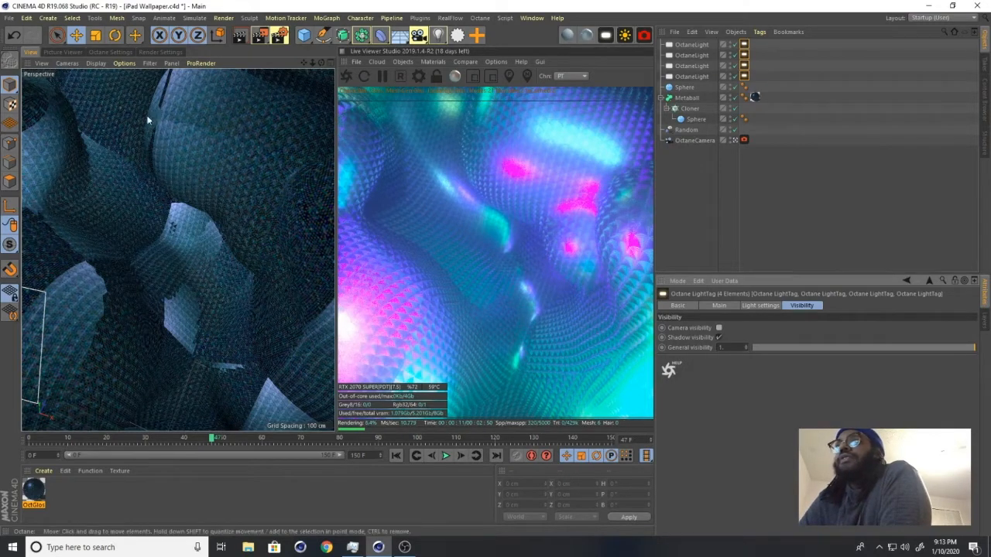
{"action": "left_click", "coordinate": [10, 17]}
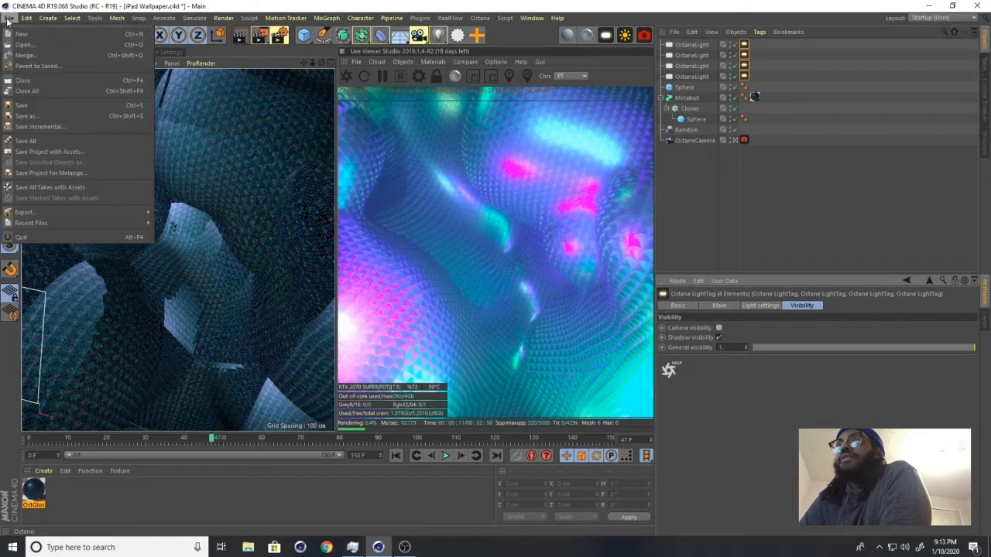
{"action": "left_click", "coordinate": [24, 107]}
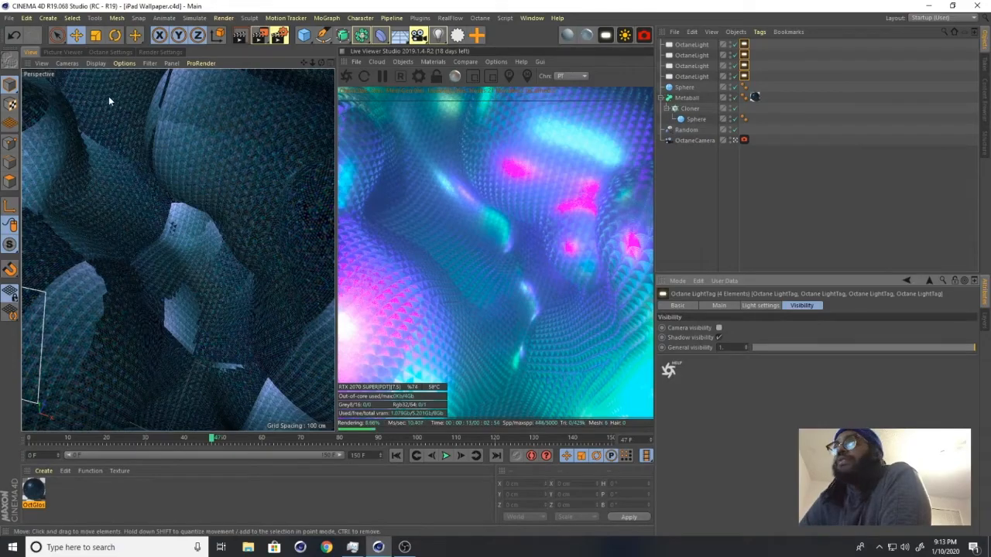